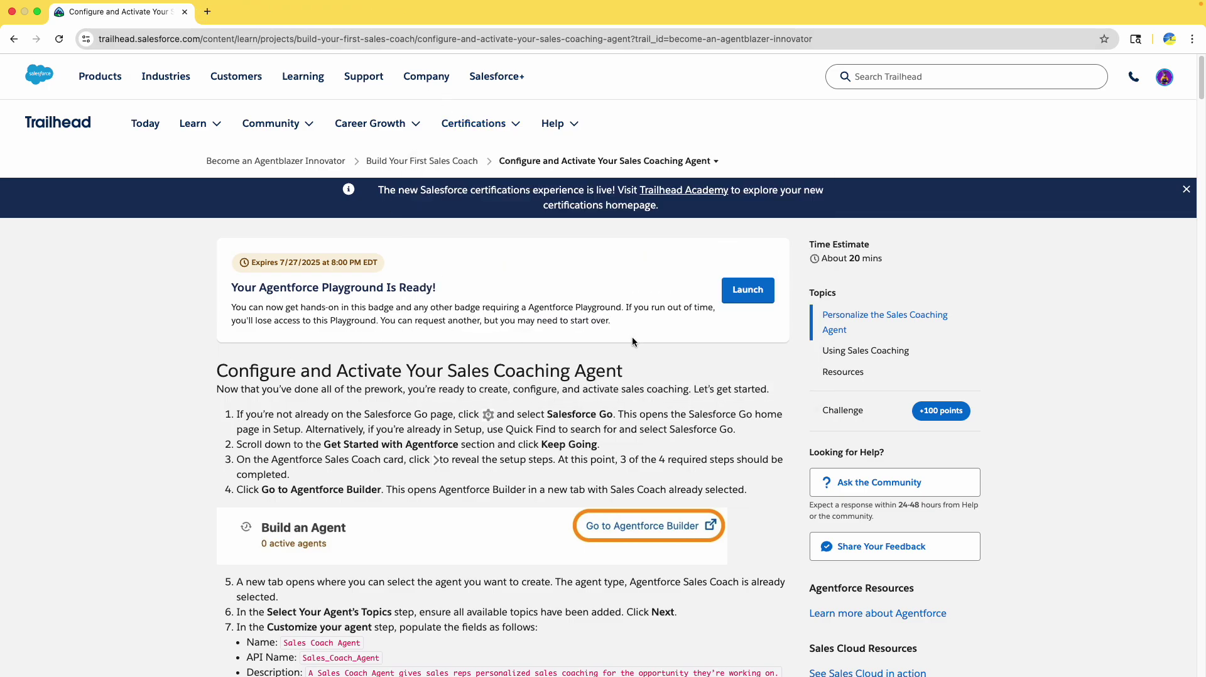
# Step: Look over the Trailhead unit on configuring the sales coaching agent and launch the Agentforce Playground
pyautogui.scroll(-8, 632, 336)
pyautogui.scroll(8, 628, 334)
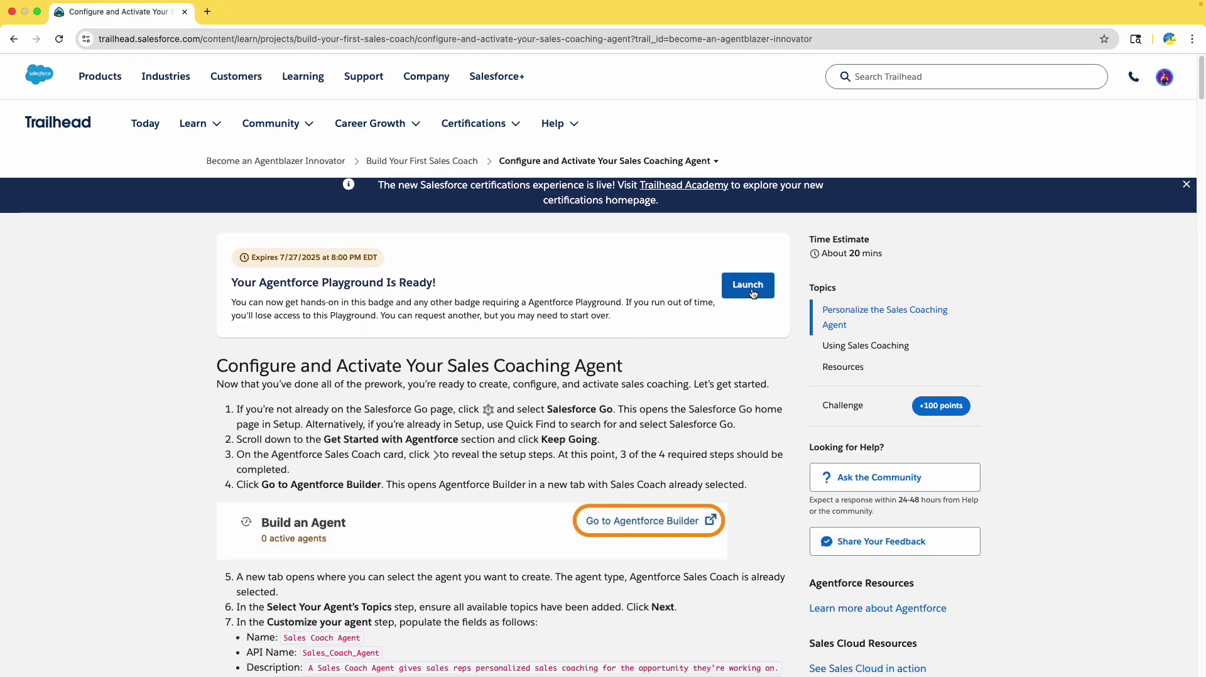
pyautogui.click(749, 289)
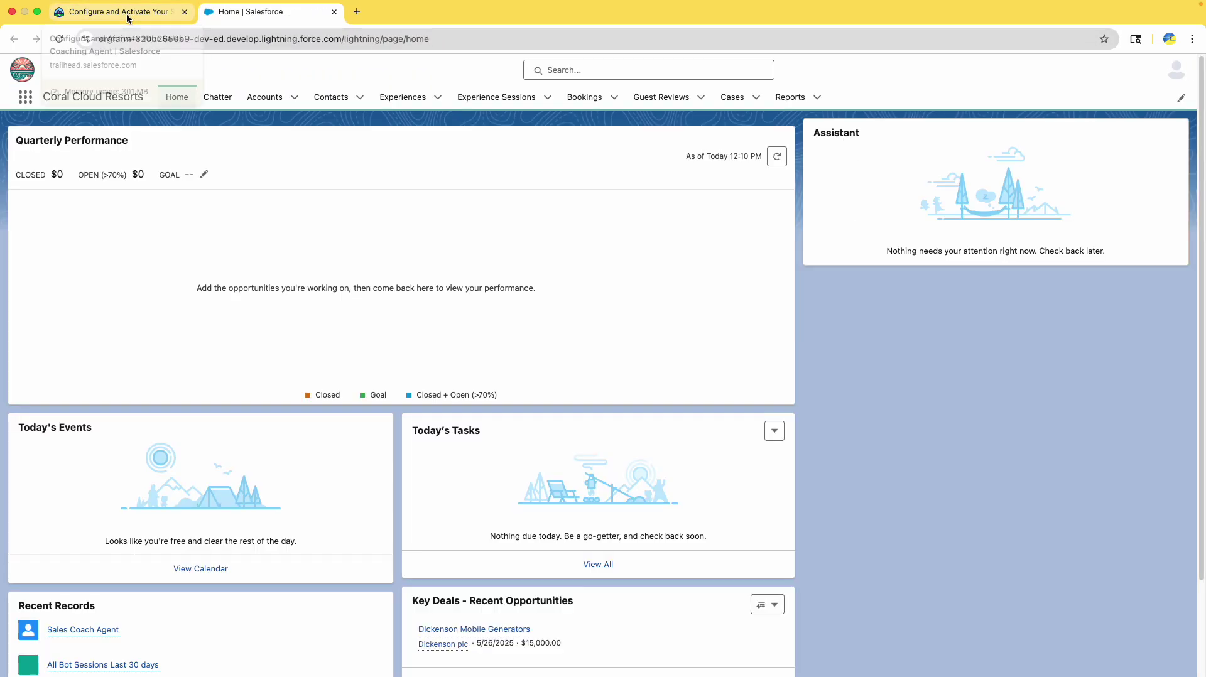
# Step: Check the first Trailhead instructions, open Salesforce Go from the playground org, and close the org's home page
pyautogui.click(120, 11)
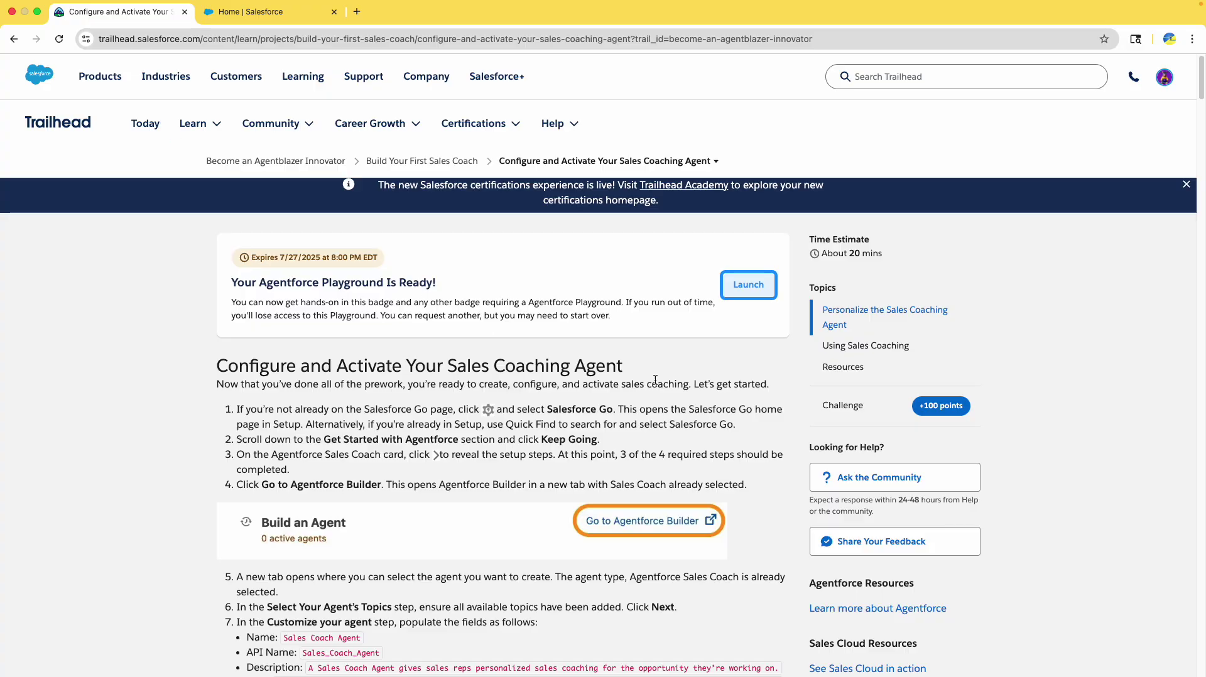
pyautogui.scroll(-1, 677, 387)
pyautogui.scroll(-4, 677, 387)
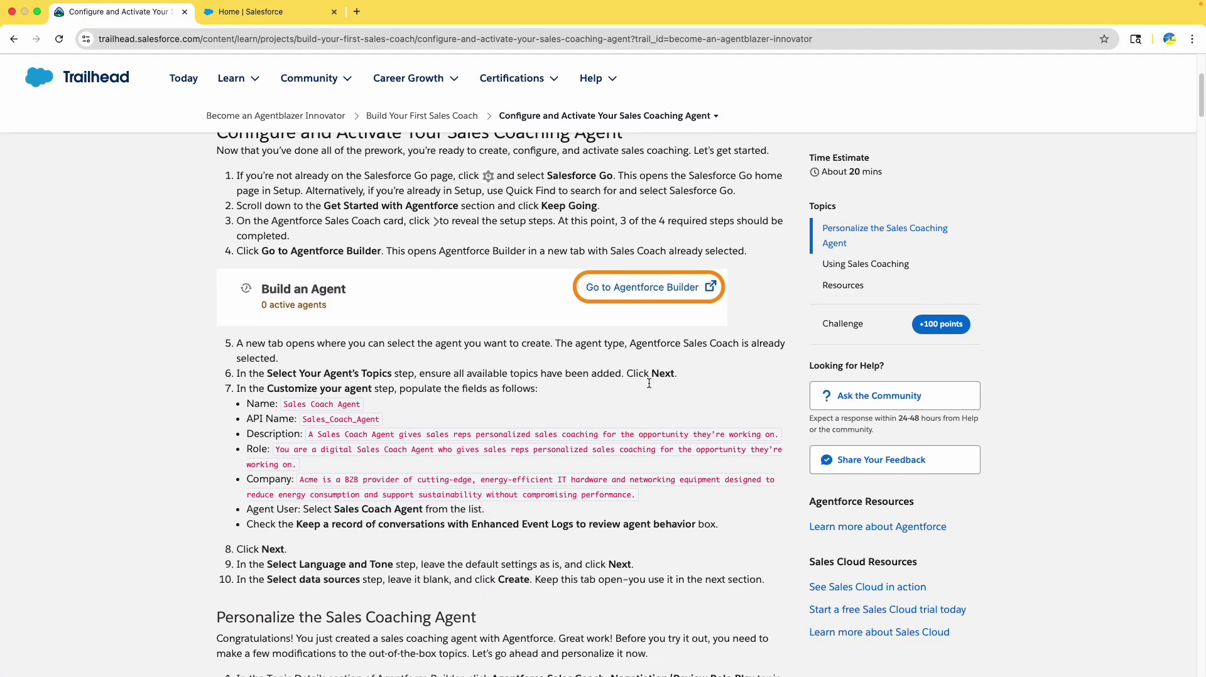
pyautogui.scroll(1, 390, 288)
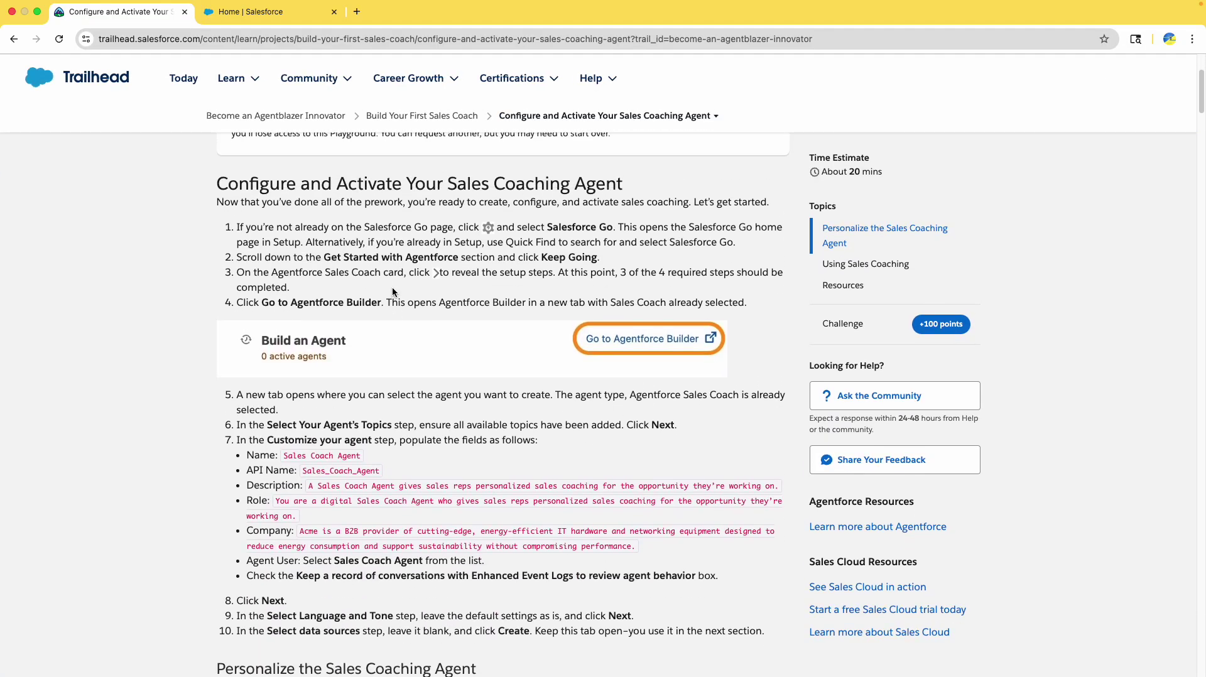
pyautogui.click(277, 14)
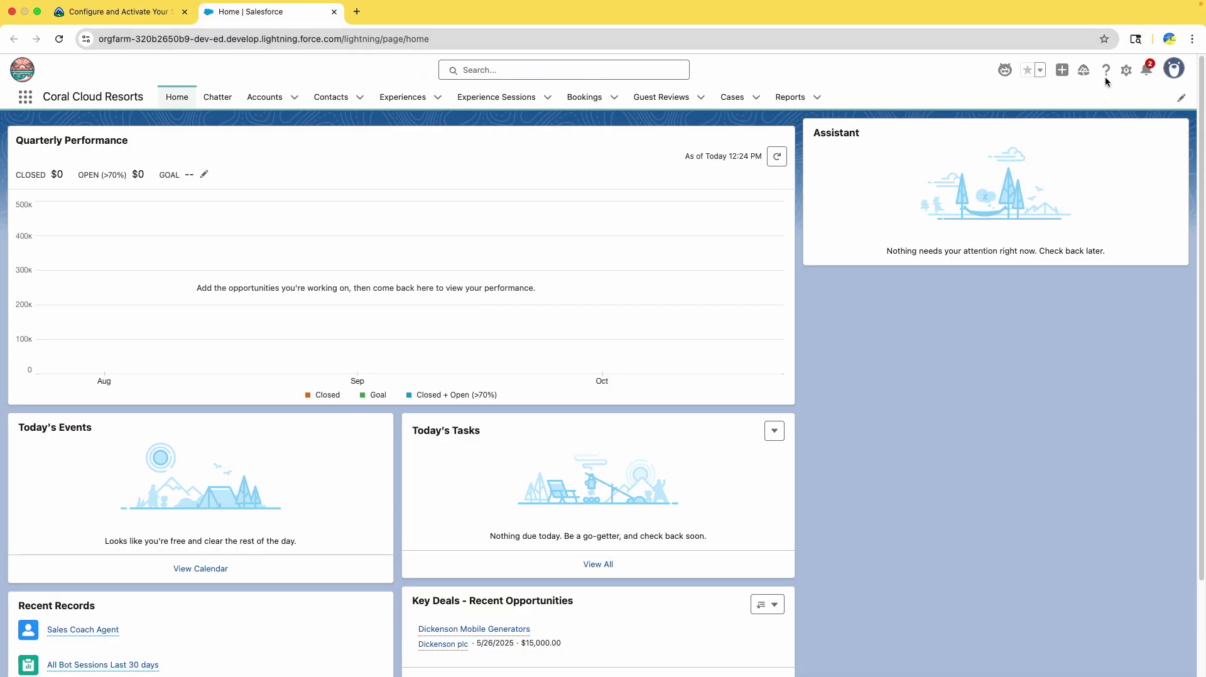
pyautogui.click(1126, 70)
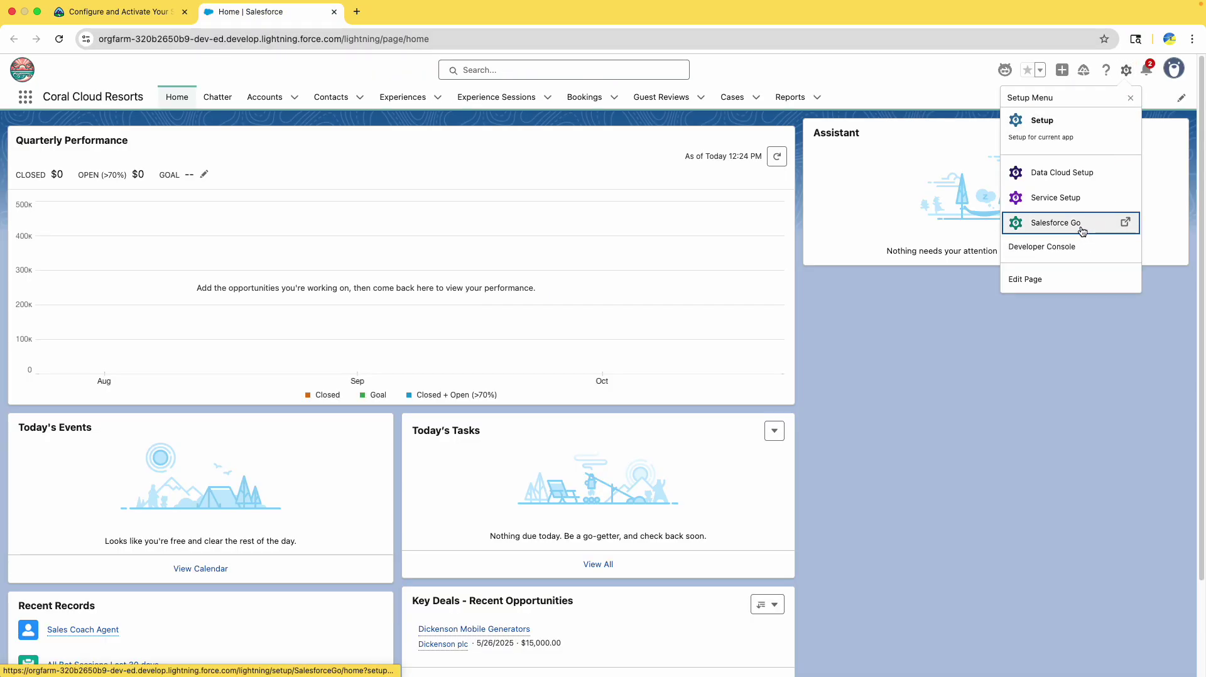
pyautogui.click(1082, 231)
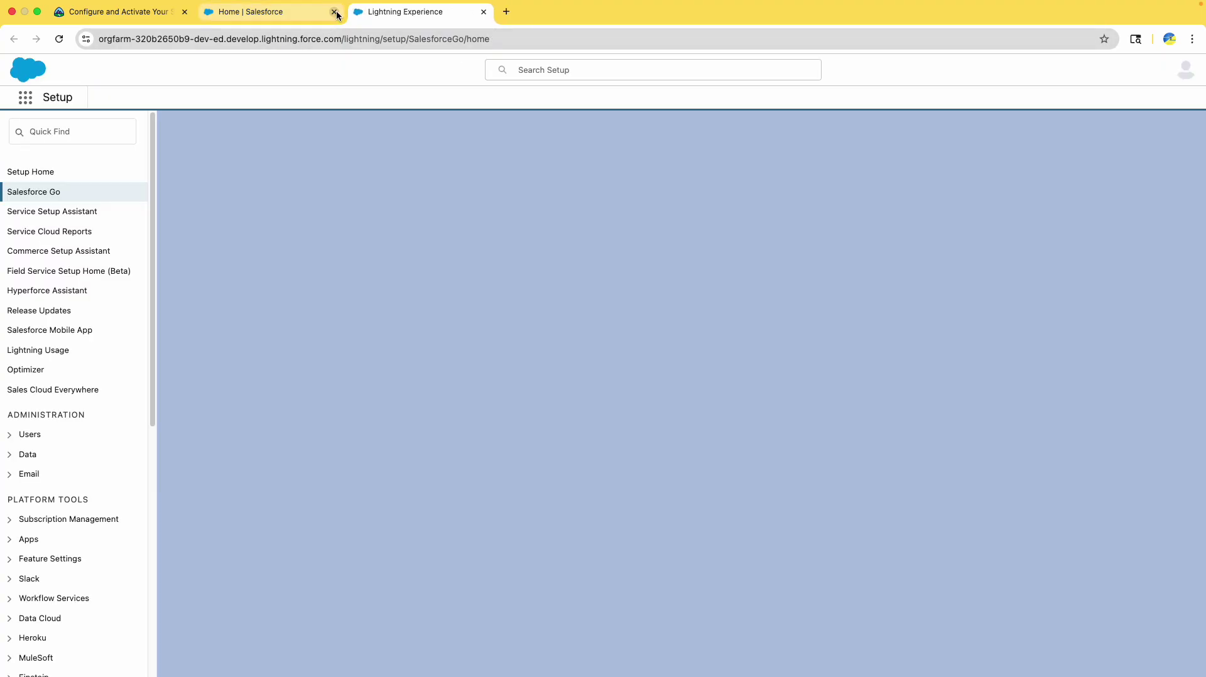
pyautogui.click(335, 11)
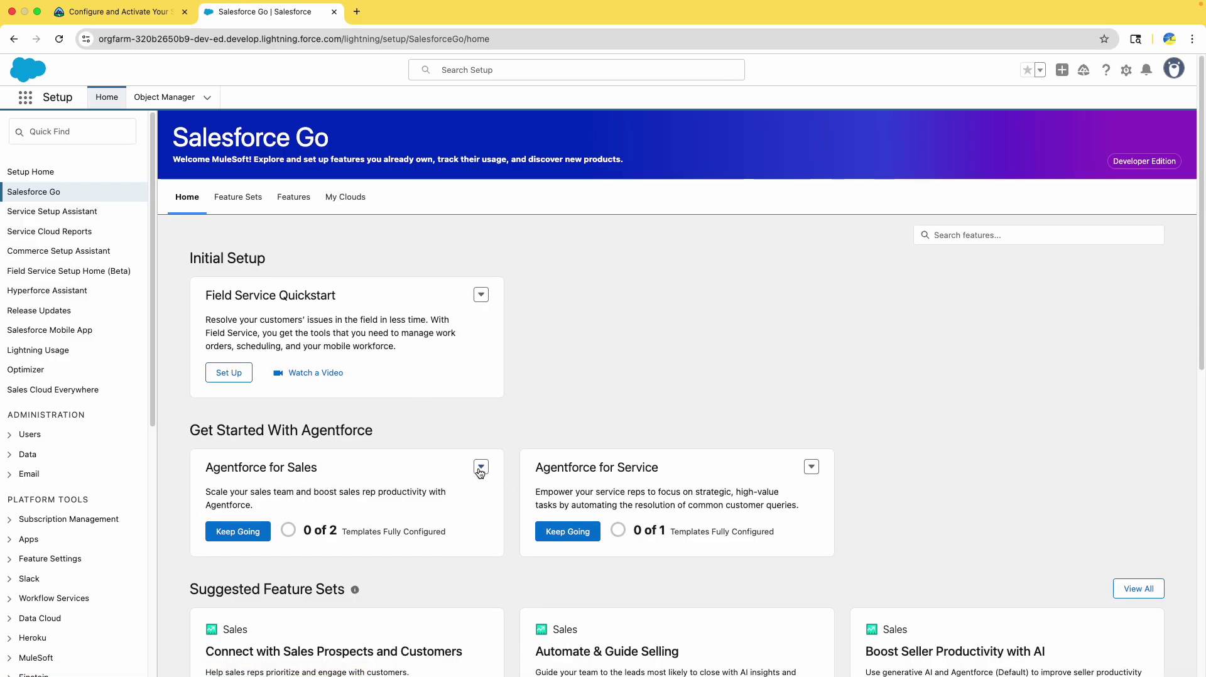
# Step: Continue the Agentforce for Sales setup and open Agentforce Builder from Agentforce Sales Coach's Build an Agent step, placing it beside the Trailhead page
pyautogui.click(235, 532)
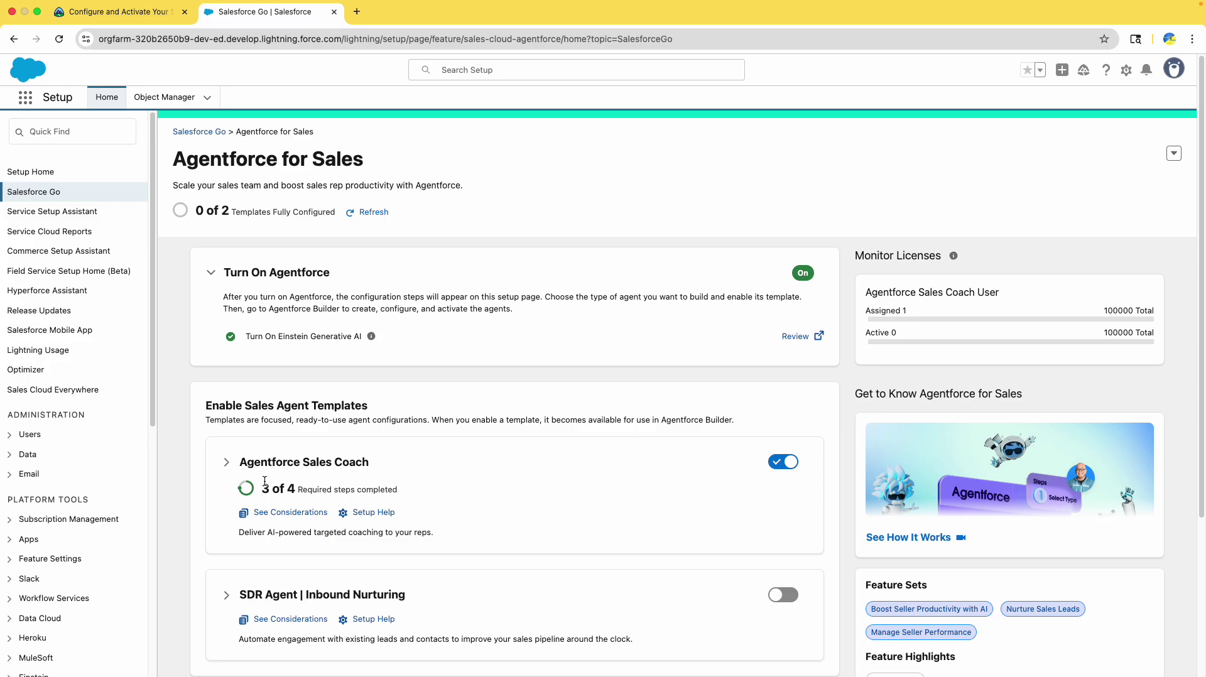
pyautogui.scroll(-2, 232, 434)
pyautogui.click(226, 409)
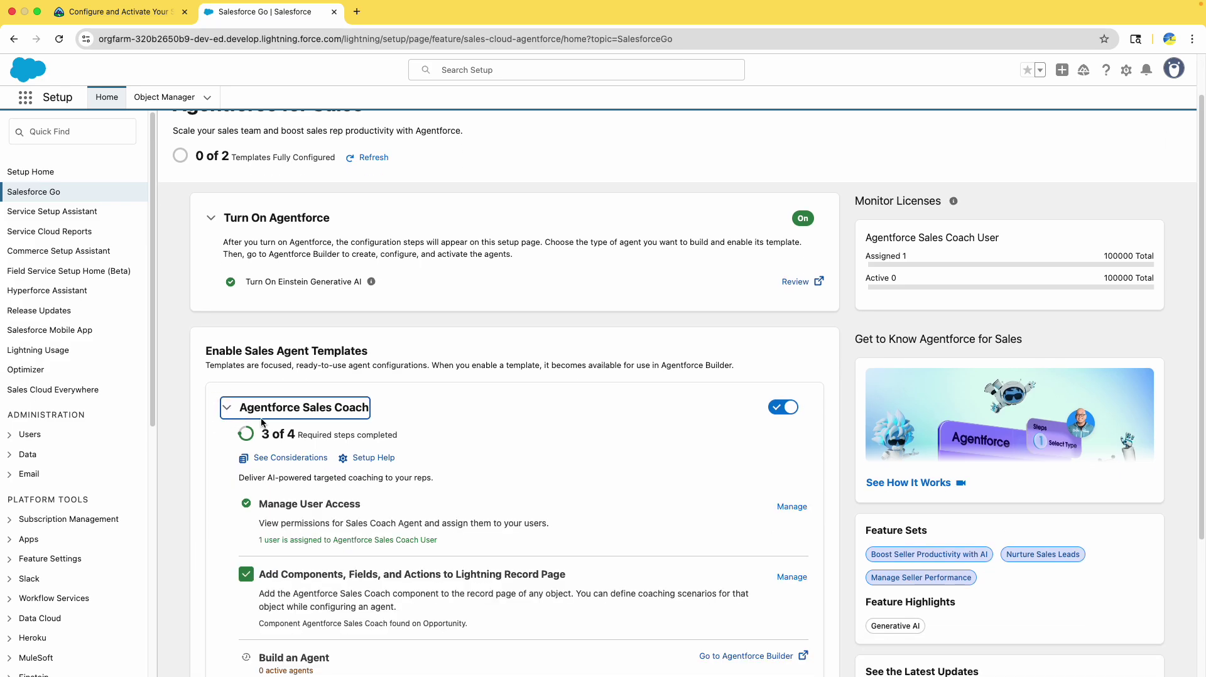
pyautogui.scroll(-3, 294, 416)
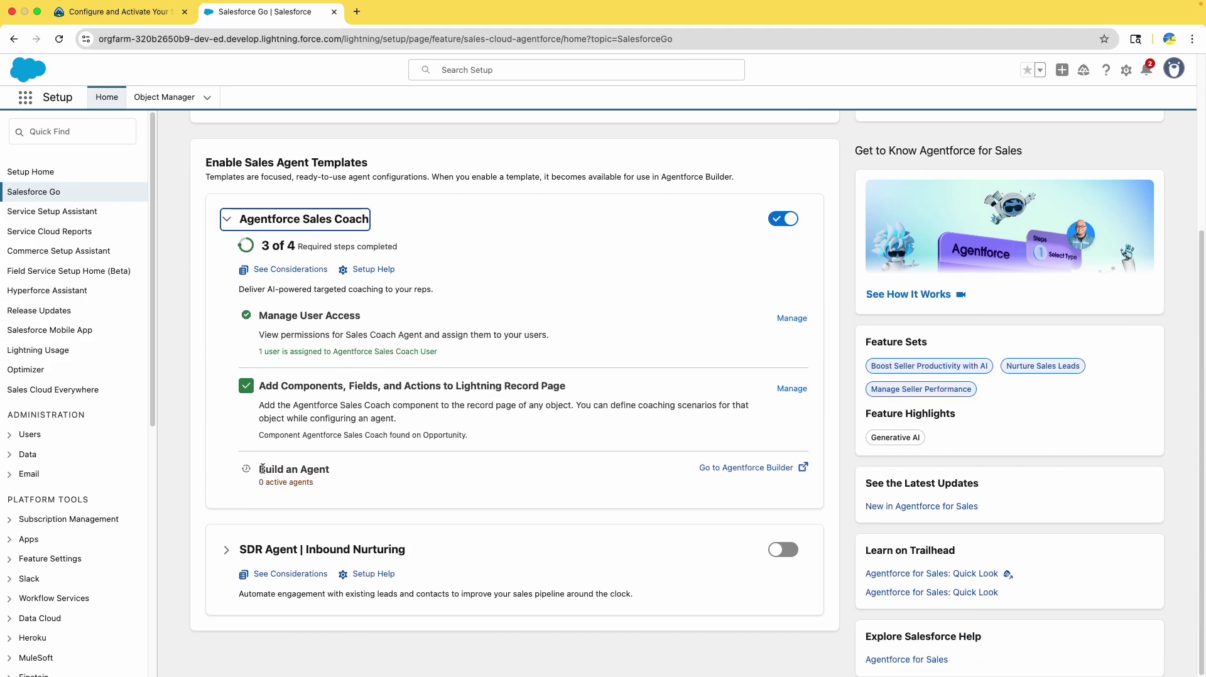
pyautogui.moveTo(260, 469); pyautogui.dragTo(361, 471)
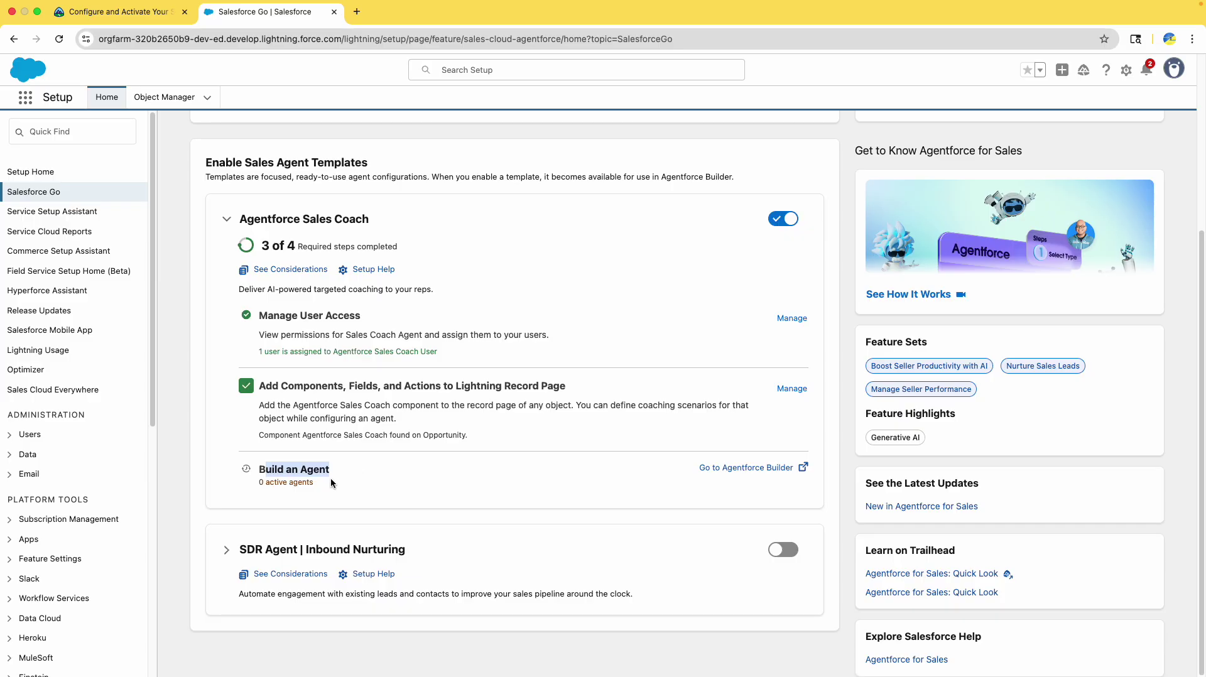
pyautogui.click(746, 470)
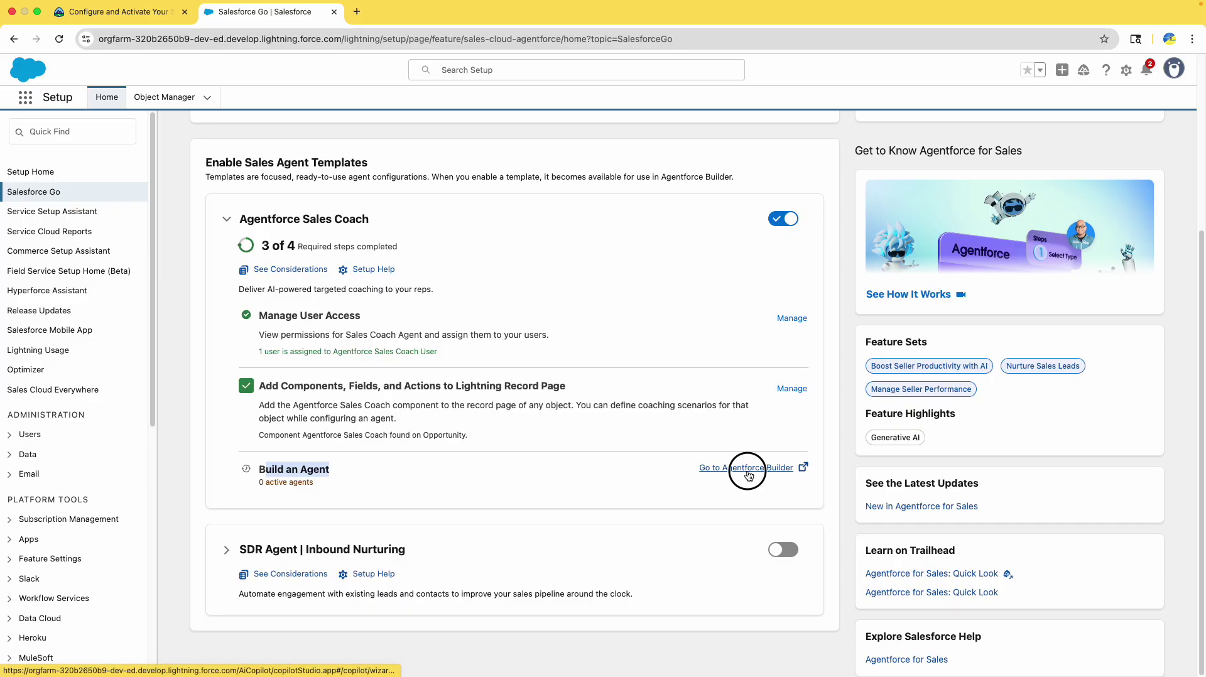
pyautogui.moveTo(378, 7); pyautogui.dragTo(270, 10)
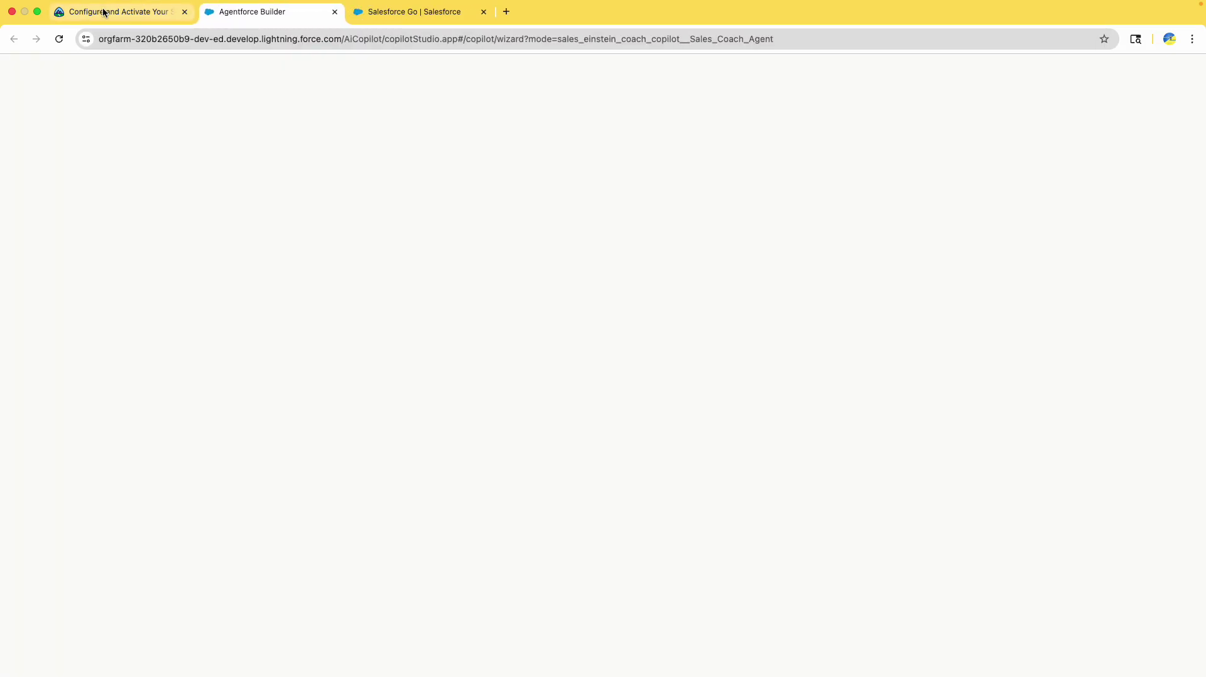
# Step: Read the Trailhead instructions for the Select Your Agent's Topics step and return to Agentforce Builder
pyautogui.click(102, 10)
pyautogui.scroll(1, 311, 251)
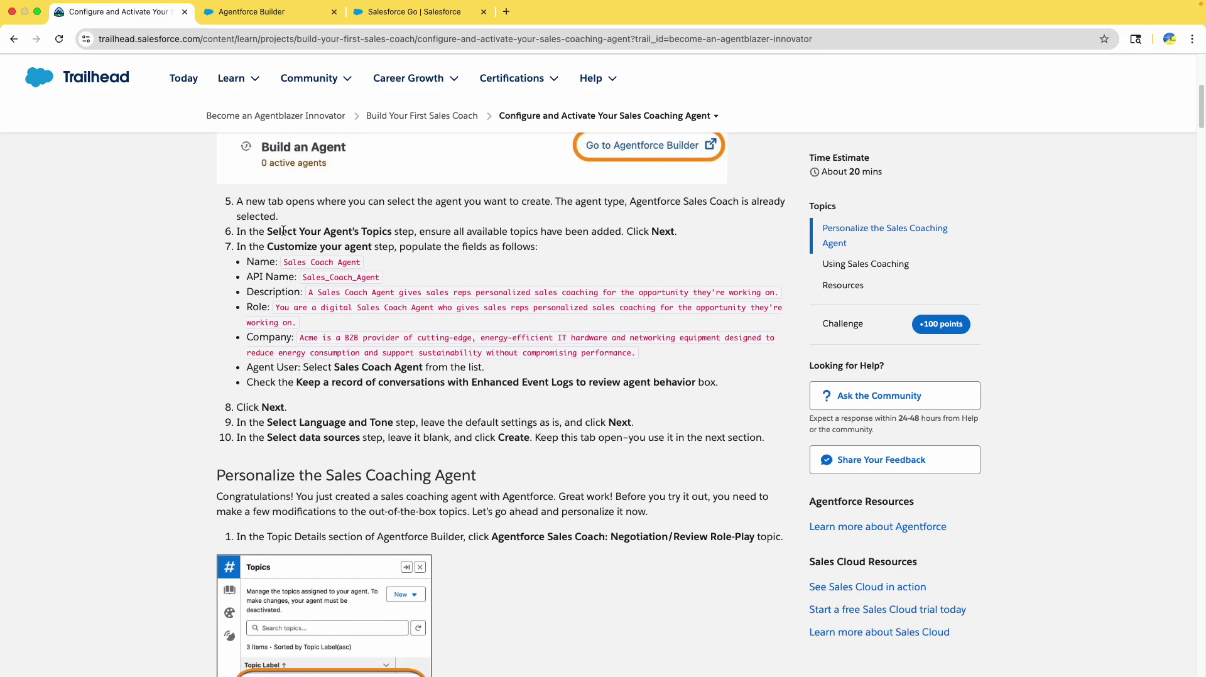
pyautogui.moveTo(340, 234); pyautogui.dragTo(412, 237)
pyautogui.click(672, 233)
pyautogui.click(231, 14)
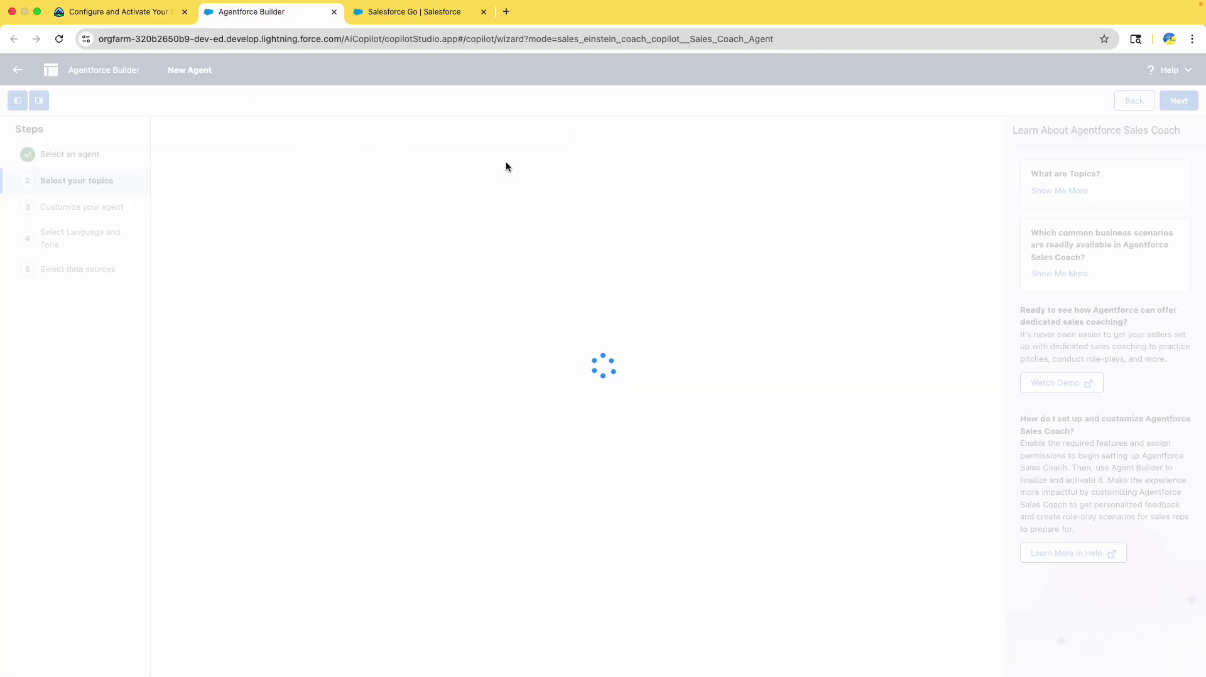
pyautogui.click(184, 19)
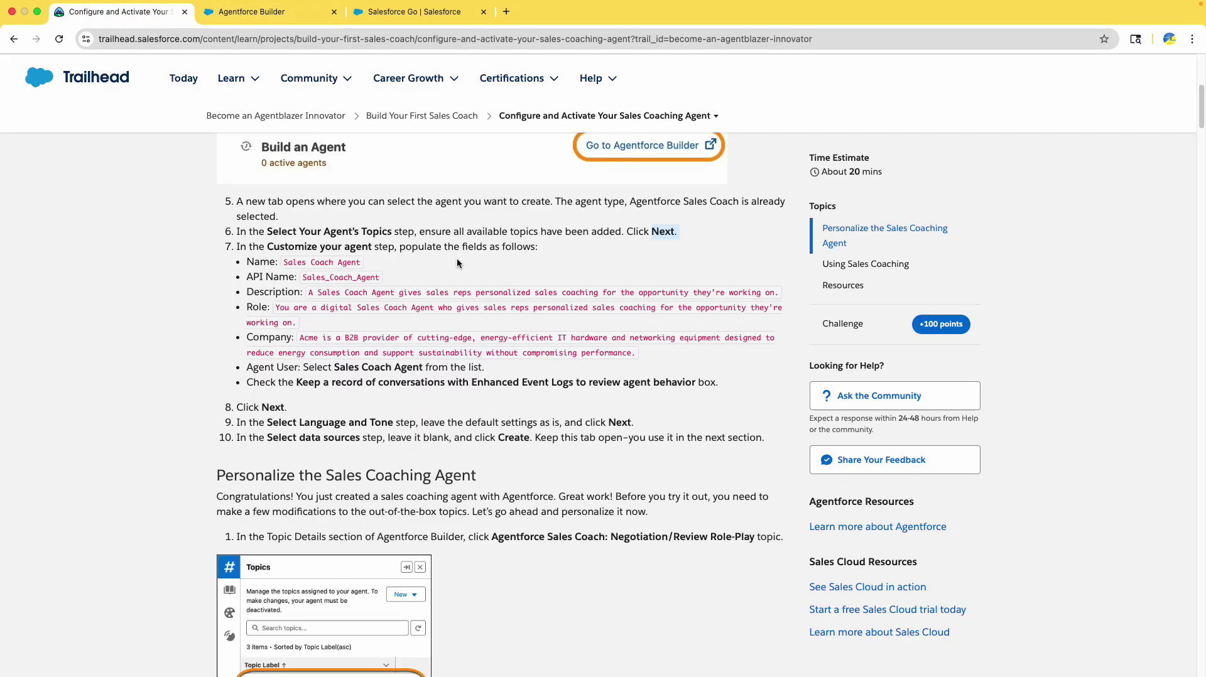
pyautogui.moveTo(439, 231); pyautogui.dragTo(677, 232)
pyautogui.click(587, 234)
pyautogui.click(225, 11)
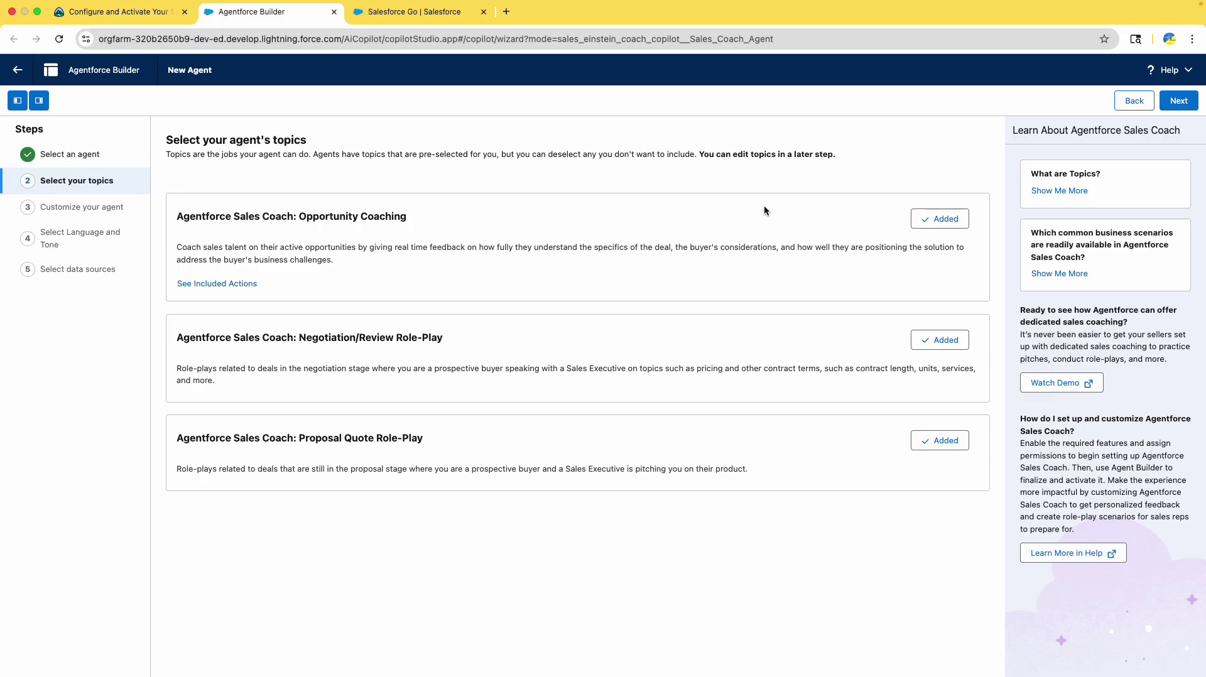
# Step: Remove and re-add the Agentforce Sales Coach: Opportunity Coaching topic, and continue to agent customization
pyautogui.click(943, 221)
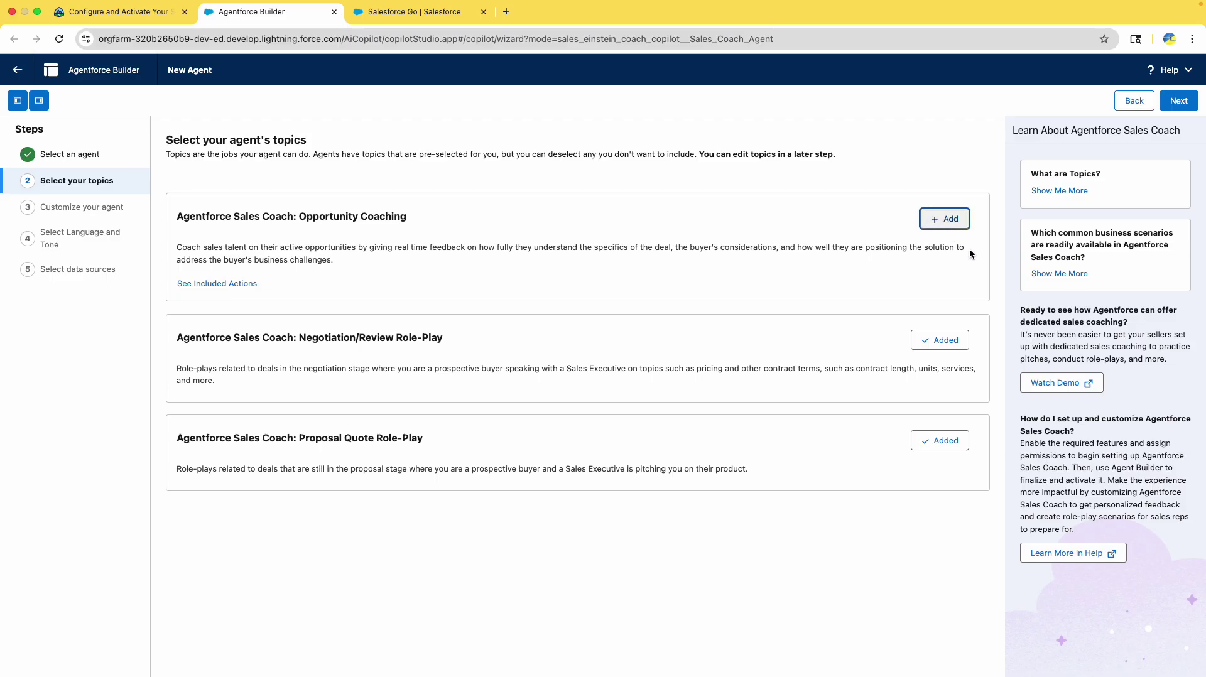
pyautogui.press('space')
pyautogui.click(1178, 100)
# Step: Copy the agent name from the Trailhead instructions and set the new agent's name to "Sales Coach Agent"
pyautogui.click(94, 12)
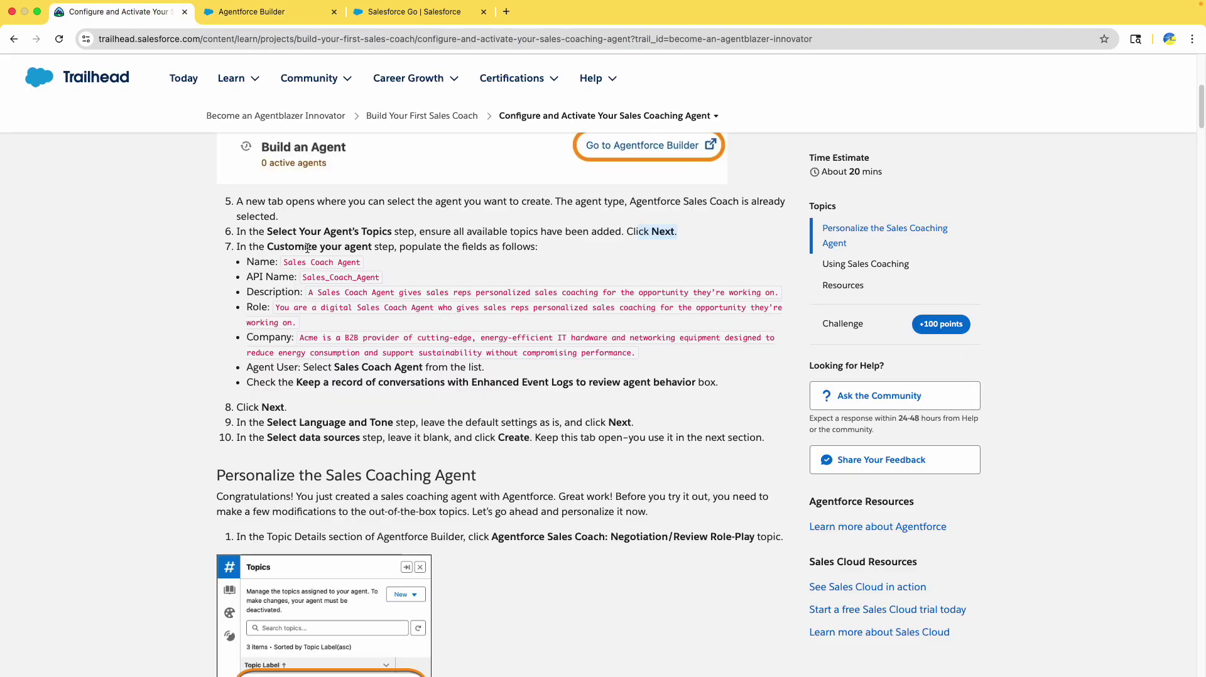
pyautogui.moveTo(282, 262); pyautogui.dragTo(359, 263)
pyautogui.hotkey('ctrl', 'c')
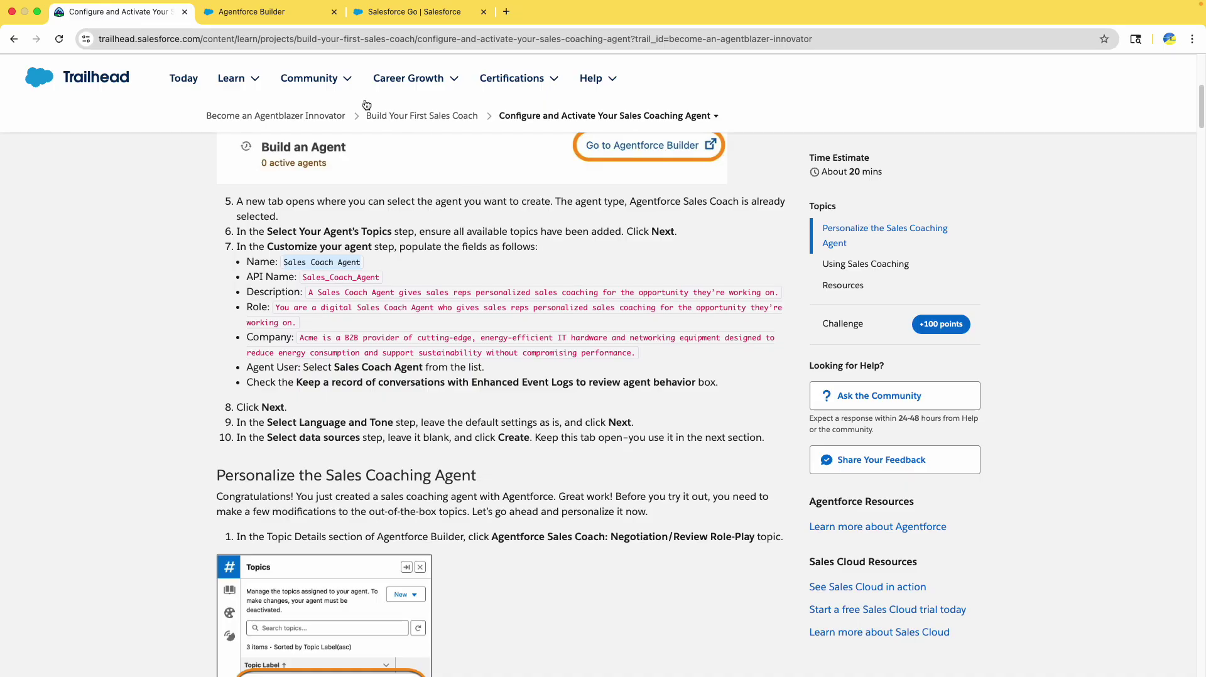
pyautogui.click(267, 19)
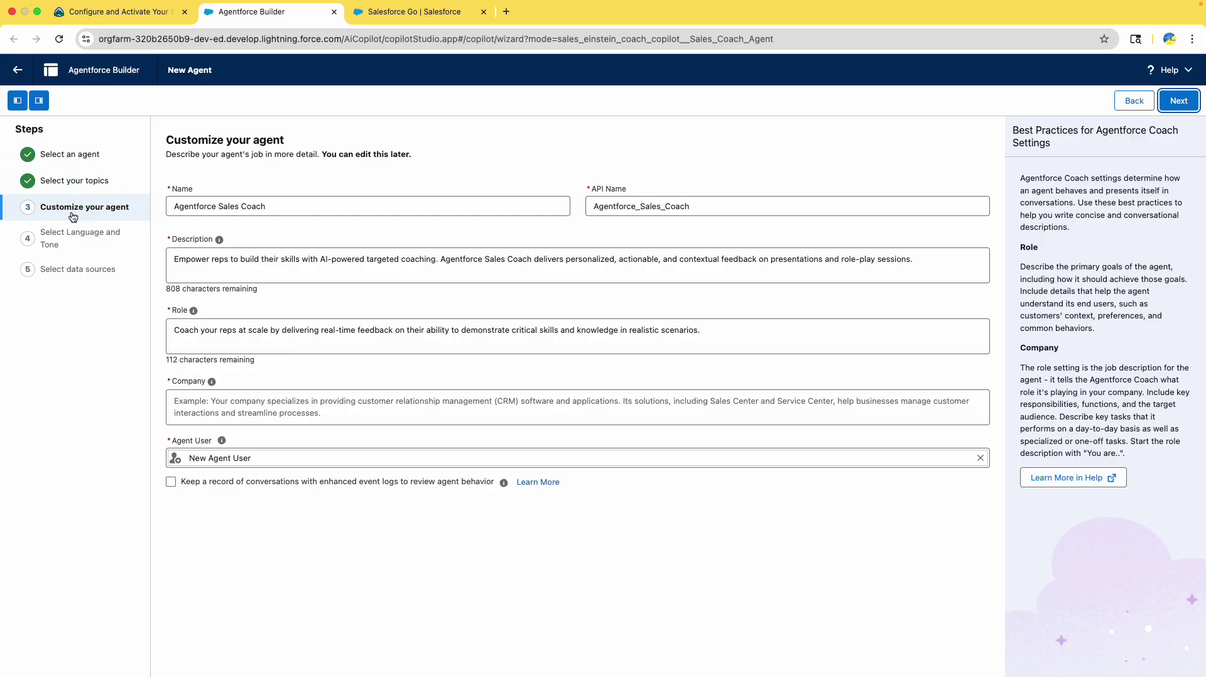
pyautogui.click(253, 206)
pyautogui.hotkey('ctrl', 'a')
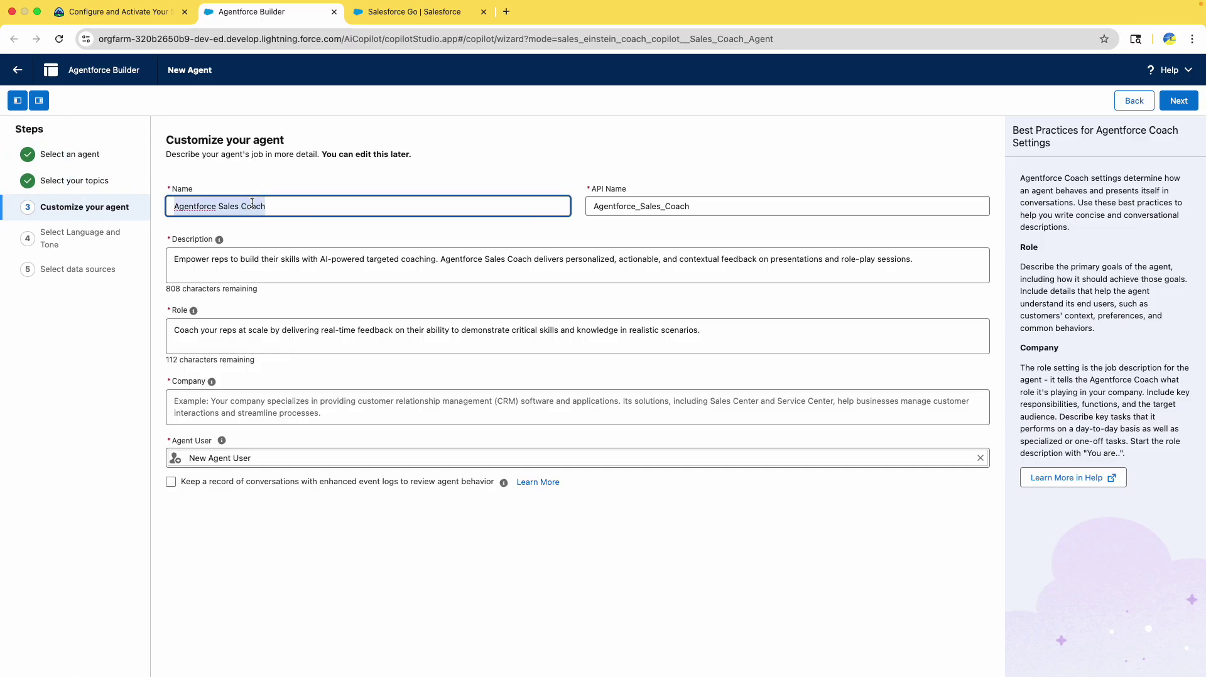
pyautogui.hotkey('ctrl', 'v')
pyautogui.click(294, 181)
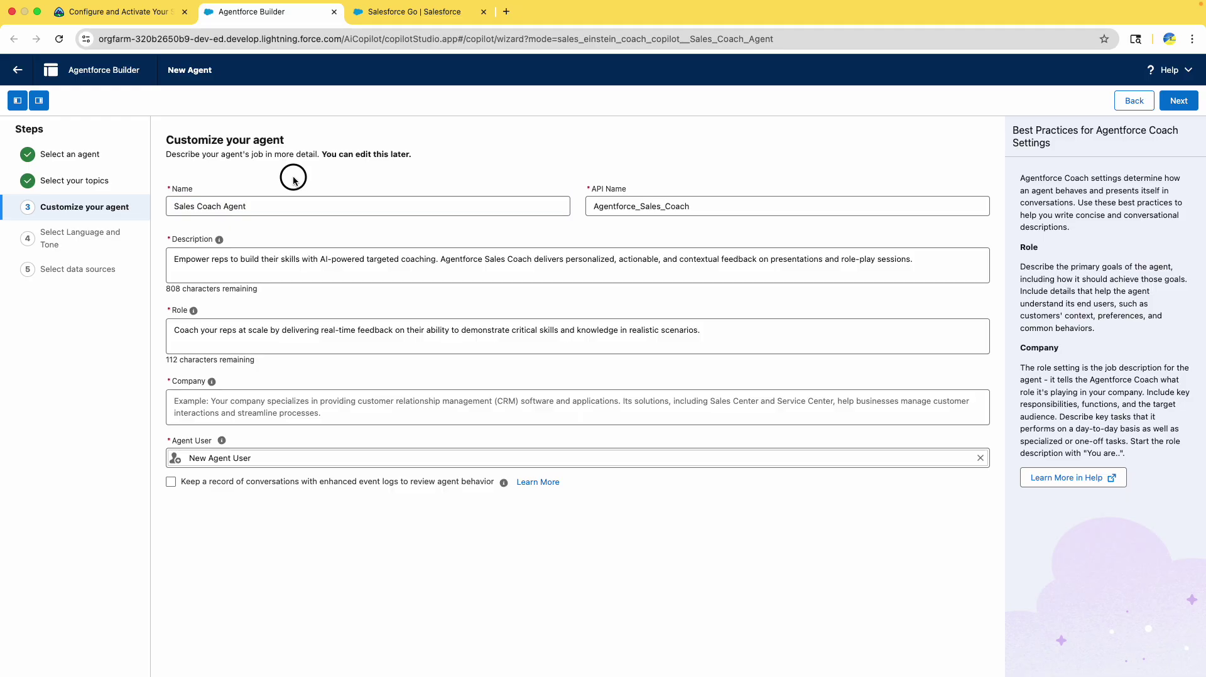
# Step: Copy the API name from the Trailhead instructions and set the agent's API Name to "Sales_Coach_Agent"
pyautogui.click(99, 11)
pyautogui.doubleClick(341, 278)
pyautogui.press('super+c')
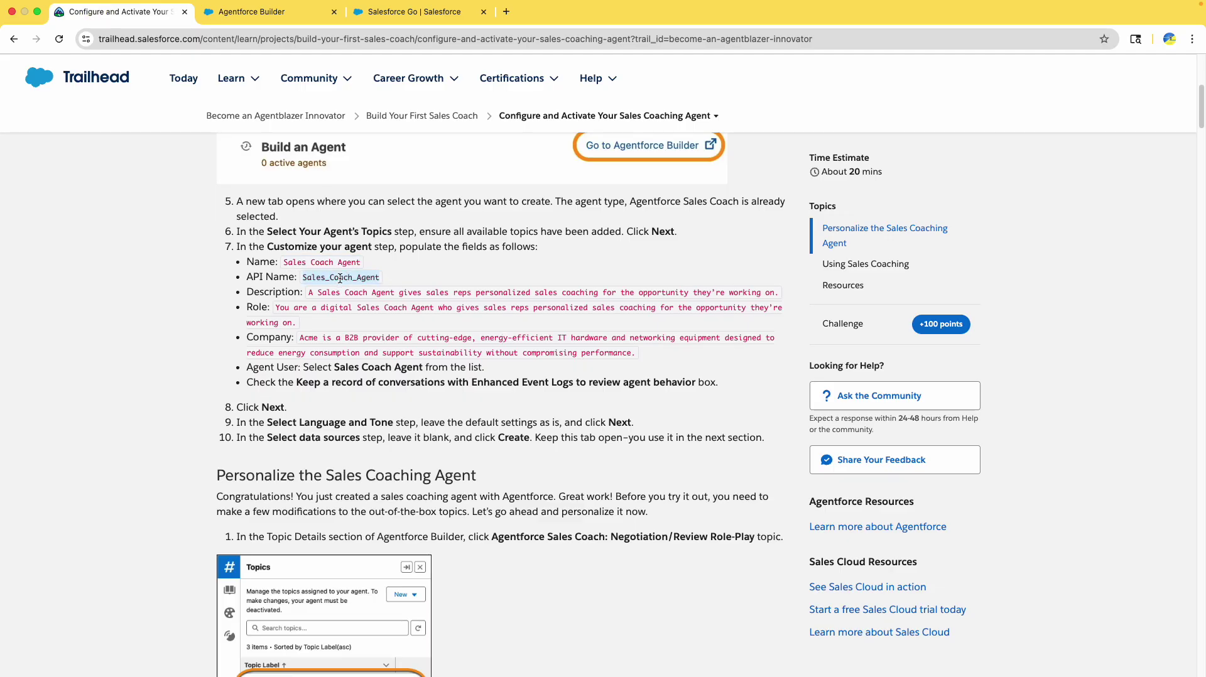
pyautogui.click(251, 11)
pyautogui.doubleClick(652, 205)
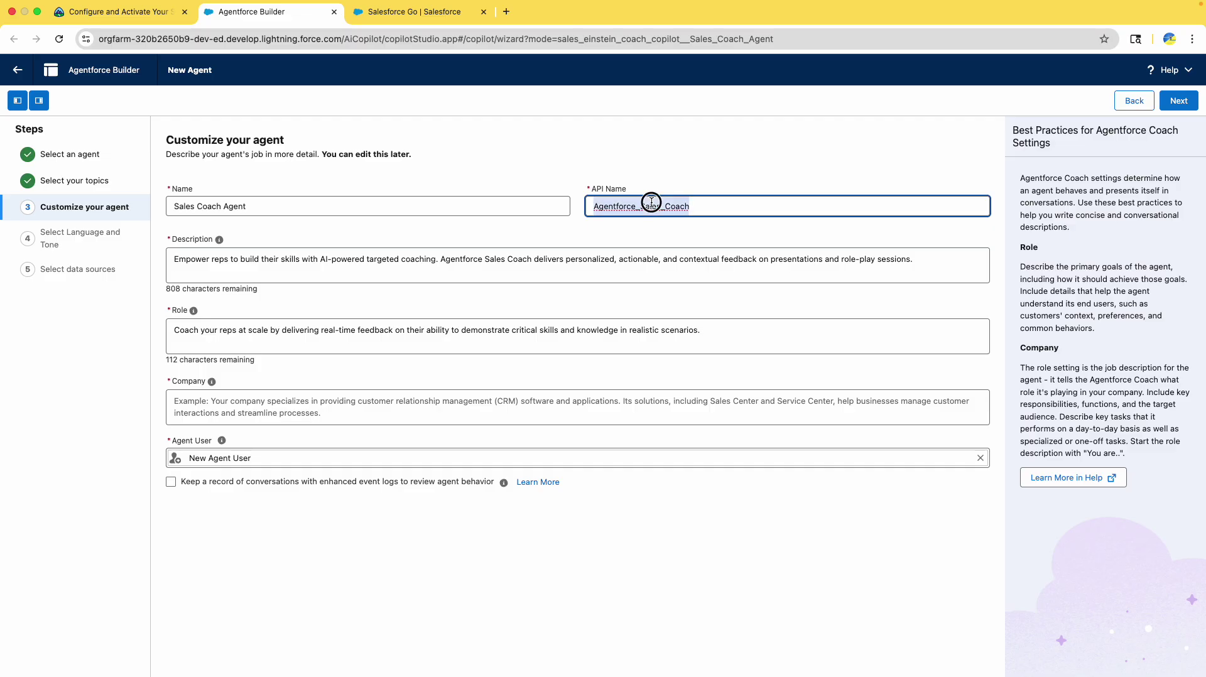
pyautogui.press('super+v')
# Step: Replace the agent's description with Trailhead's "A Sales Coach Agent gives sales reps personalized sales coaching for the opportunity they're working on.", without the "Description:" label
pyautogui.click(119, 11)
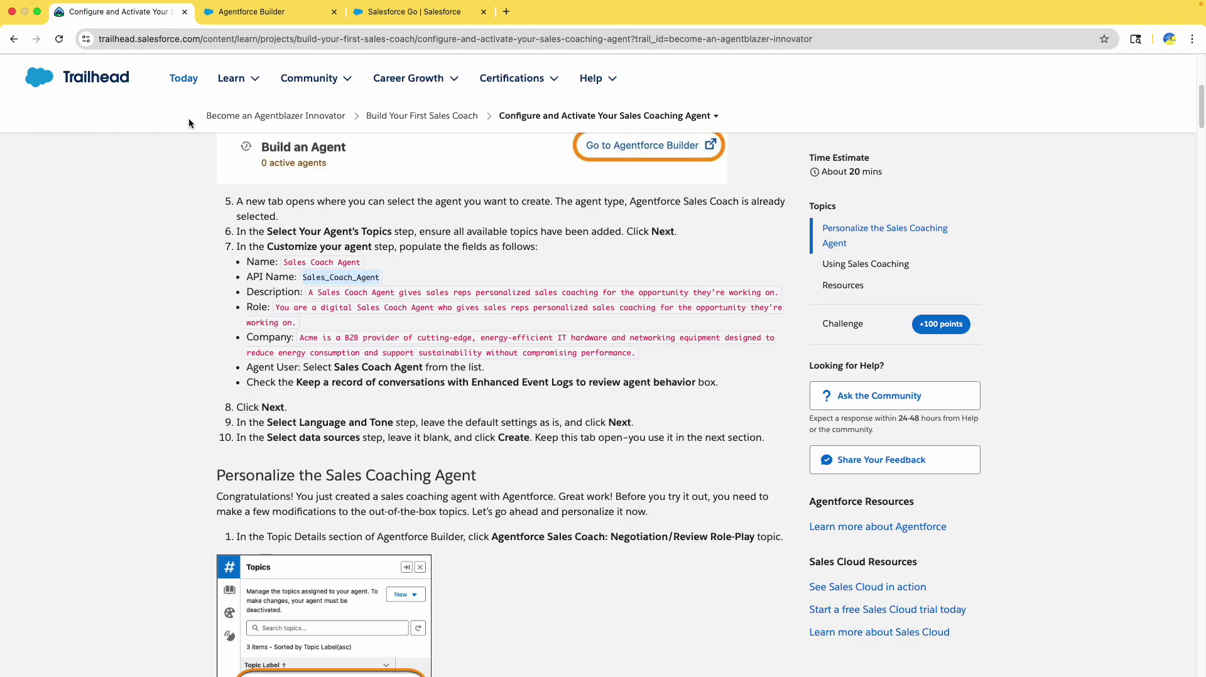
pyautogui.tripleClick(310, 293)
pyautogui.press('super+c')
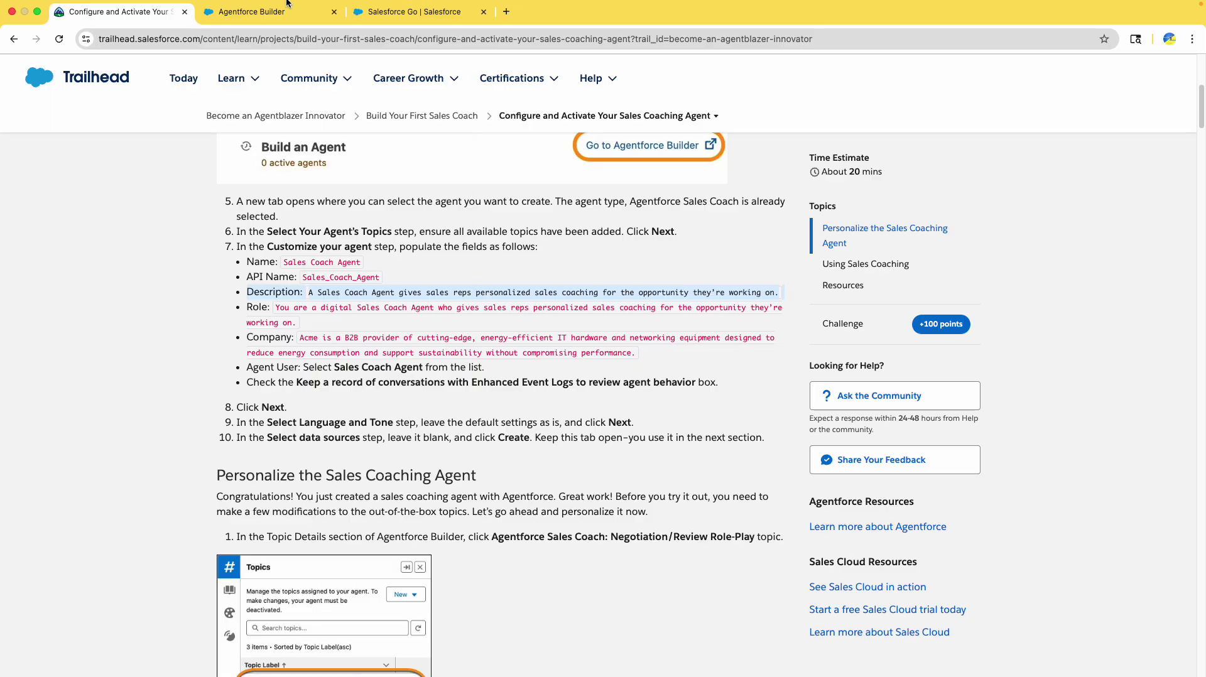
pyautogui.click(256, 12)
pyautogui.click(302, 265)
pyautogui.tripleClick(302, 264)
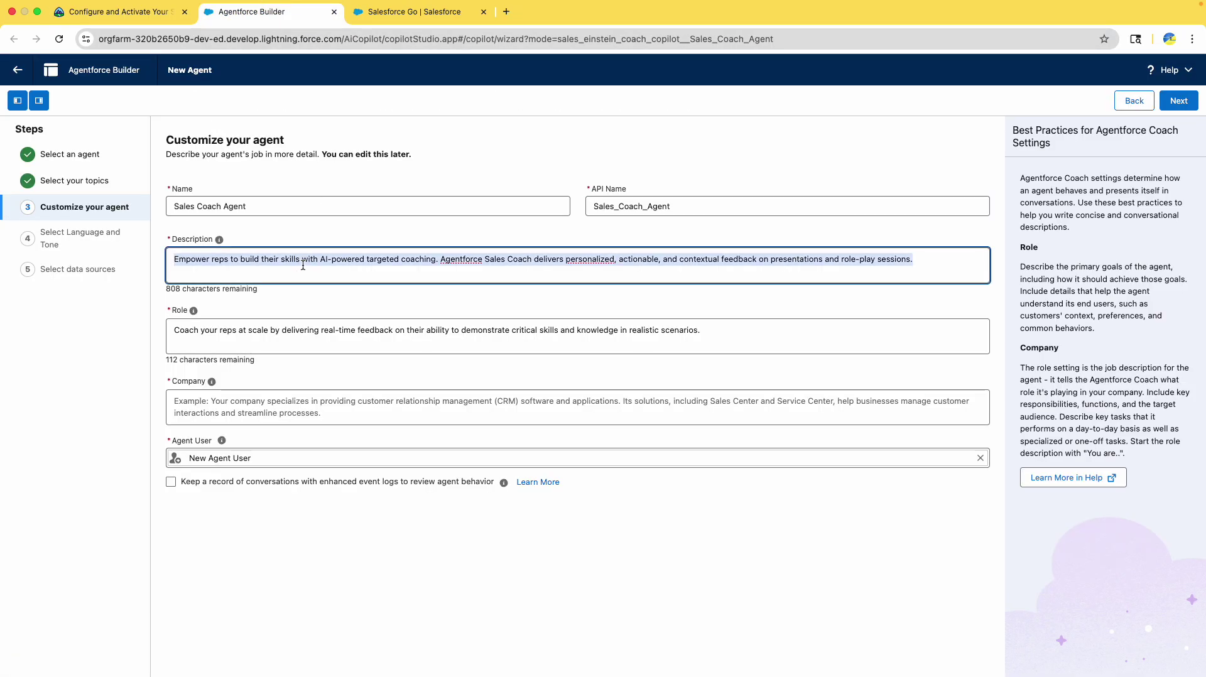
pyautogui.press('super+v')
pyautogui.moveTo(222, 261); pyautogui.dragTo(170, 259)
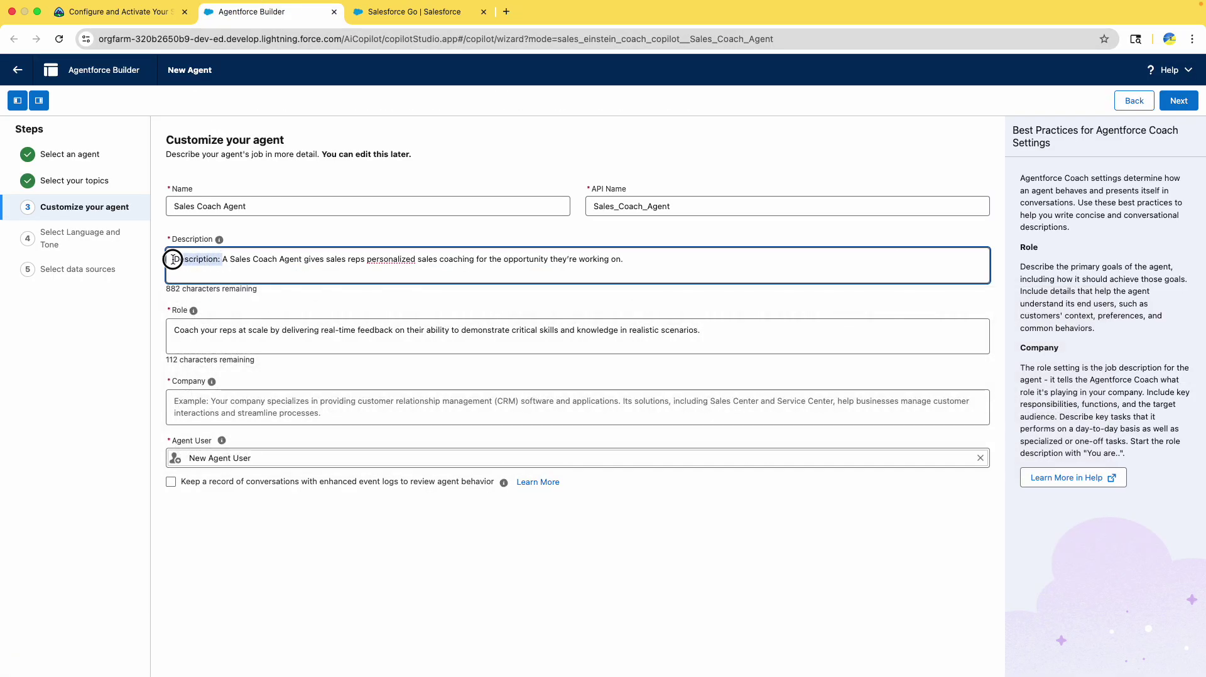
pyautogui.press('BackSpace')
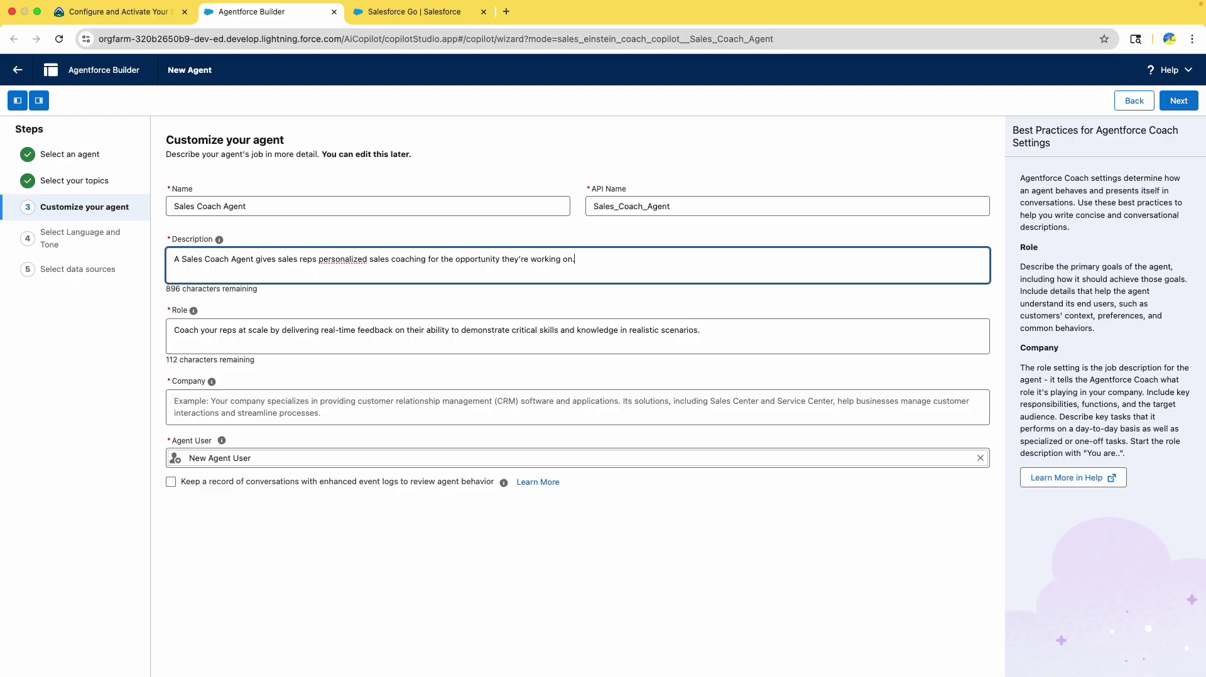
# Step: Try to copy the role text from the Trailhead instructions into the agent's Role field and remove the "Role:" label
pyautogui.click(126, 12)
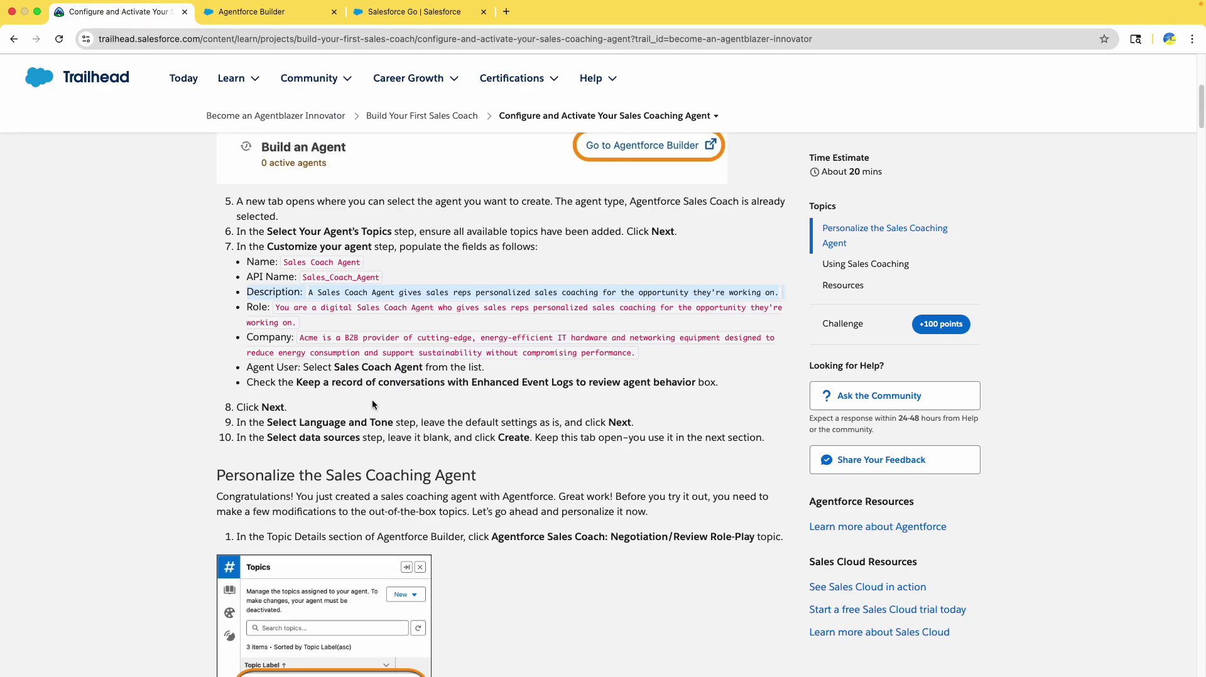
pyautogui.scroll(-1, 372, 405)
pyautogui.tripleClick(277, 289)
pyautogui.press('super+c')
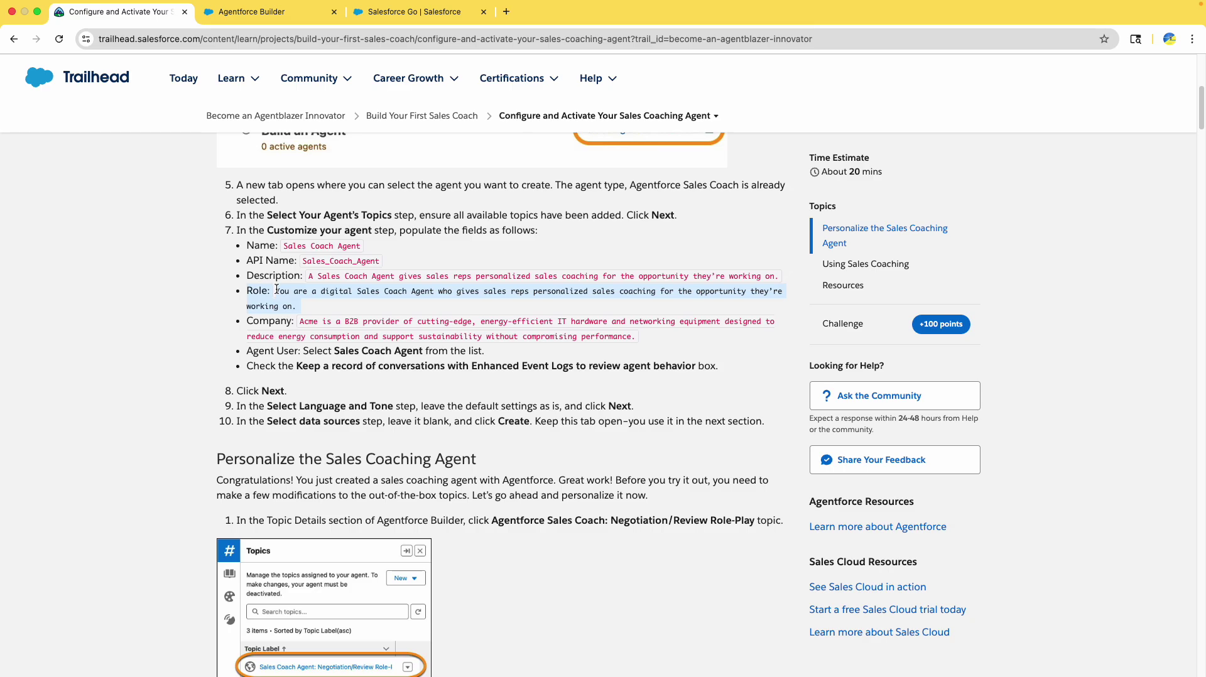
pyautogui.click(228, 13)
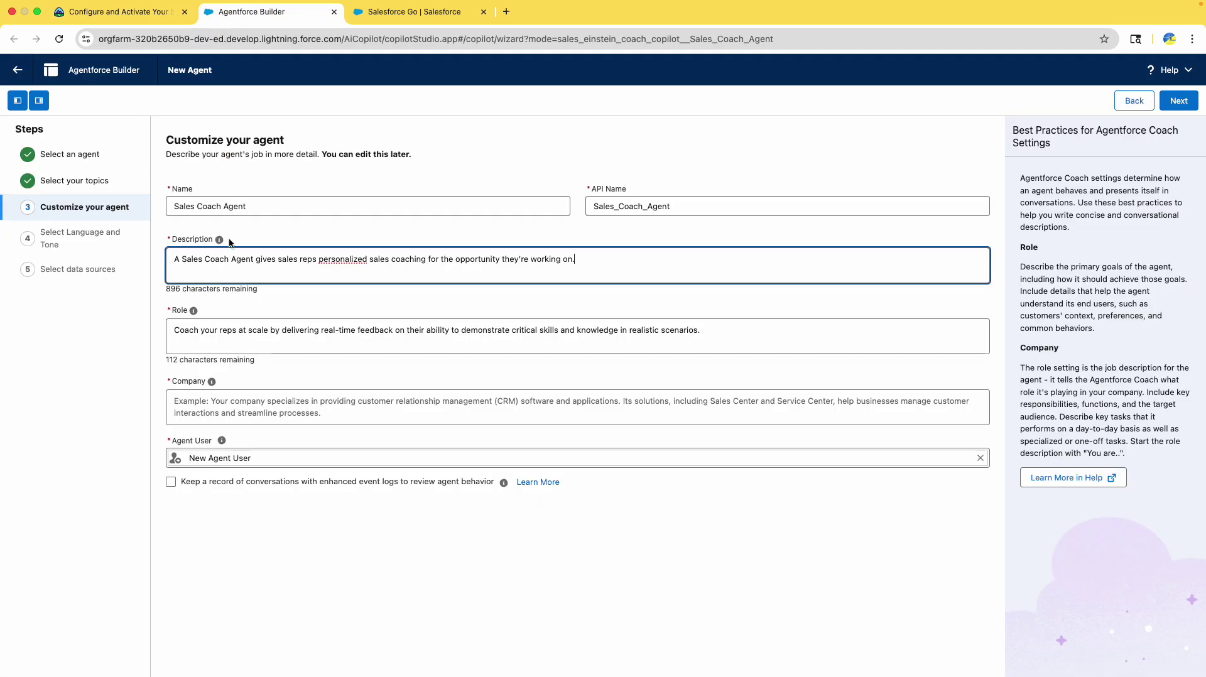
pyautogui.click(206, 334)
pyautogui.press('super+v')
pyautogui.moveTo(226, 329); pyautogui.dragTo(125, 334)
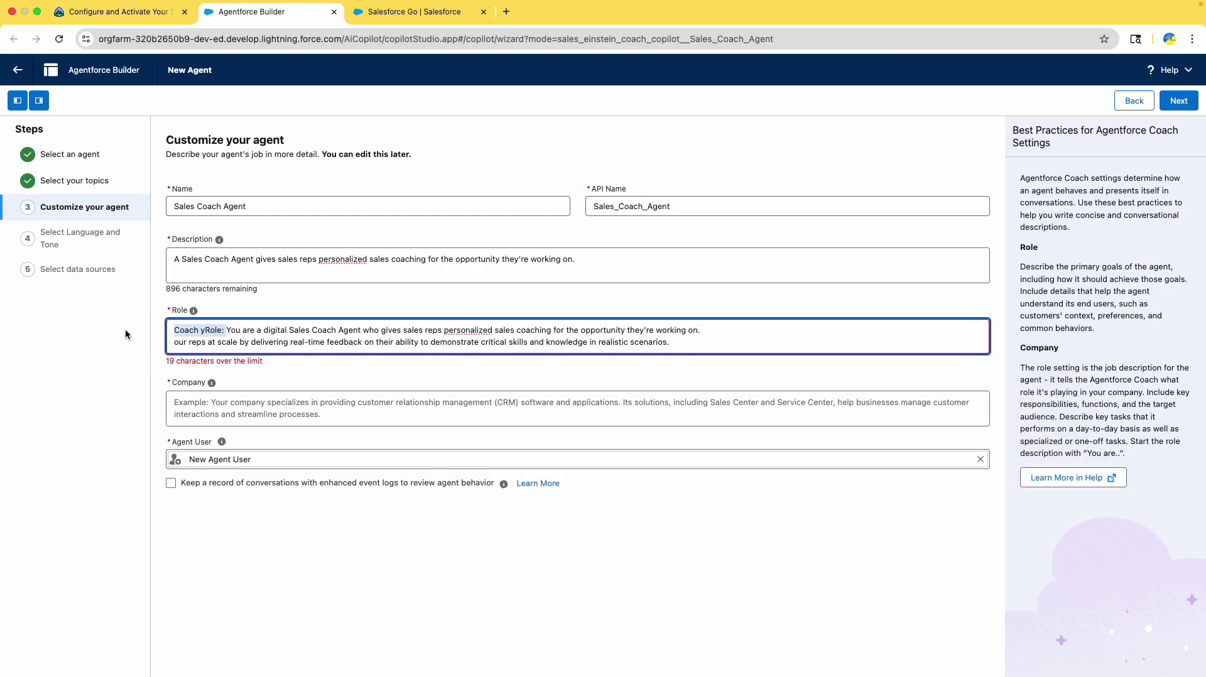
pyautogui.press('BackSpace')
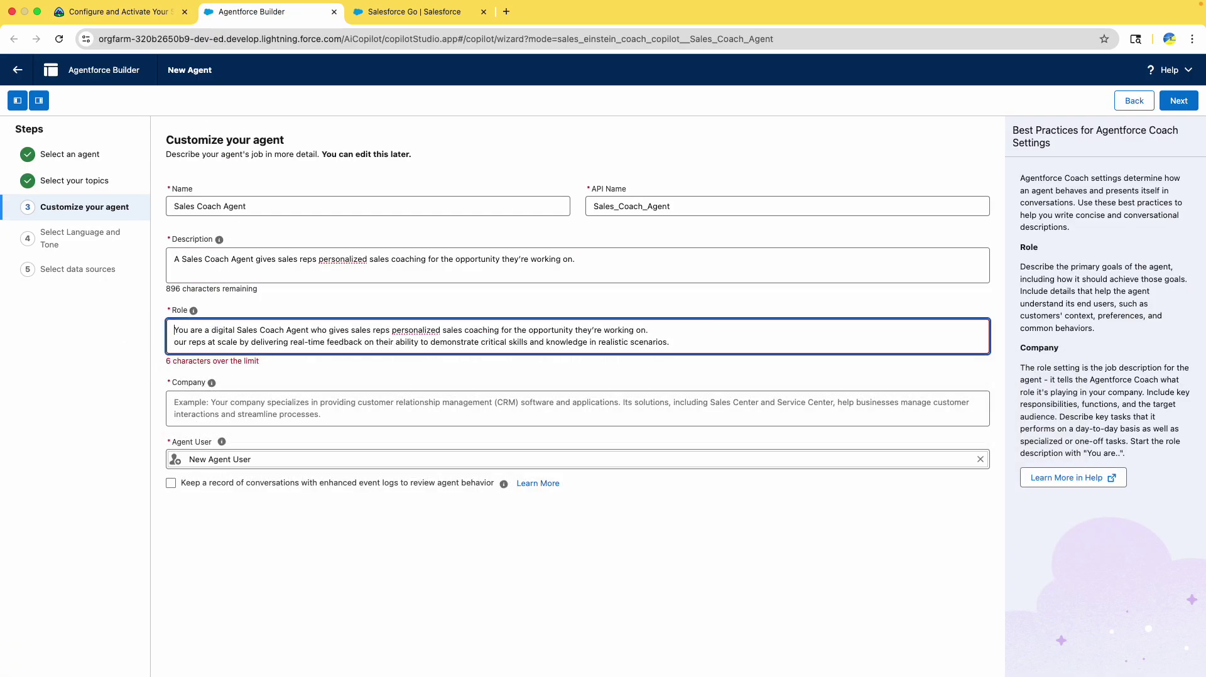
pyautogui.click(699, 341)
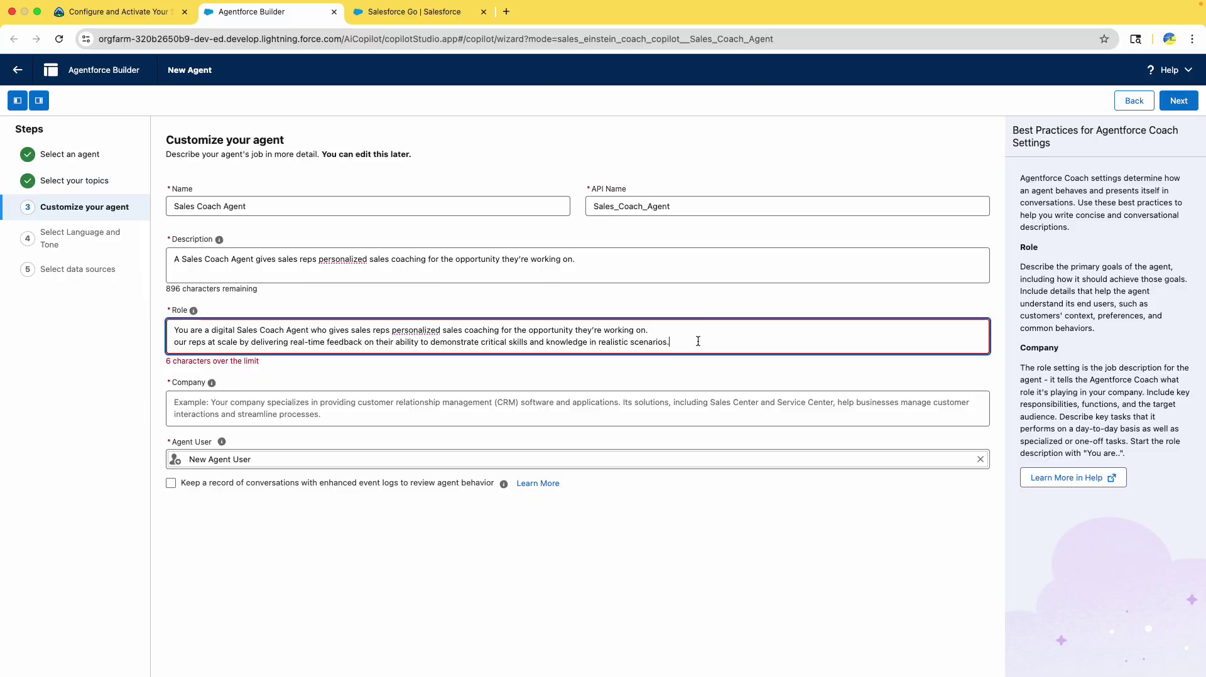
pyautogui.tripleClick(178, 330)
# Step: Replace the entire role with Trailhead's "You are a digital Sales Coach Agent who gives sales reps personalized sales coaching for the opportunity they're working on"
pyautogui.click(127, 19)
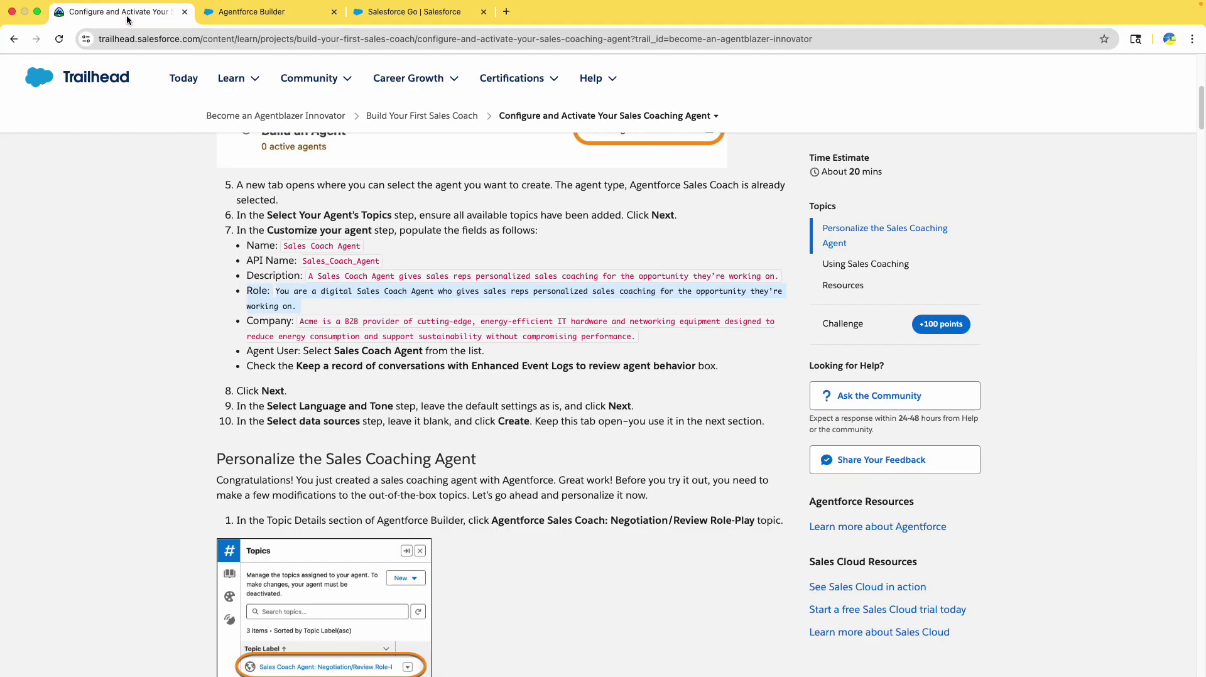
pyautogui.click(334, 301)
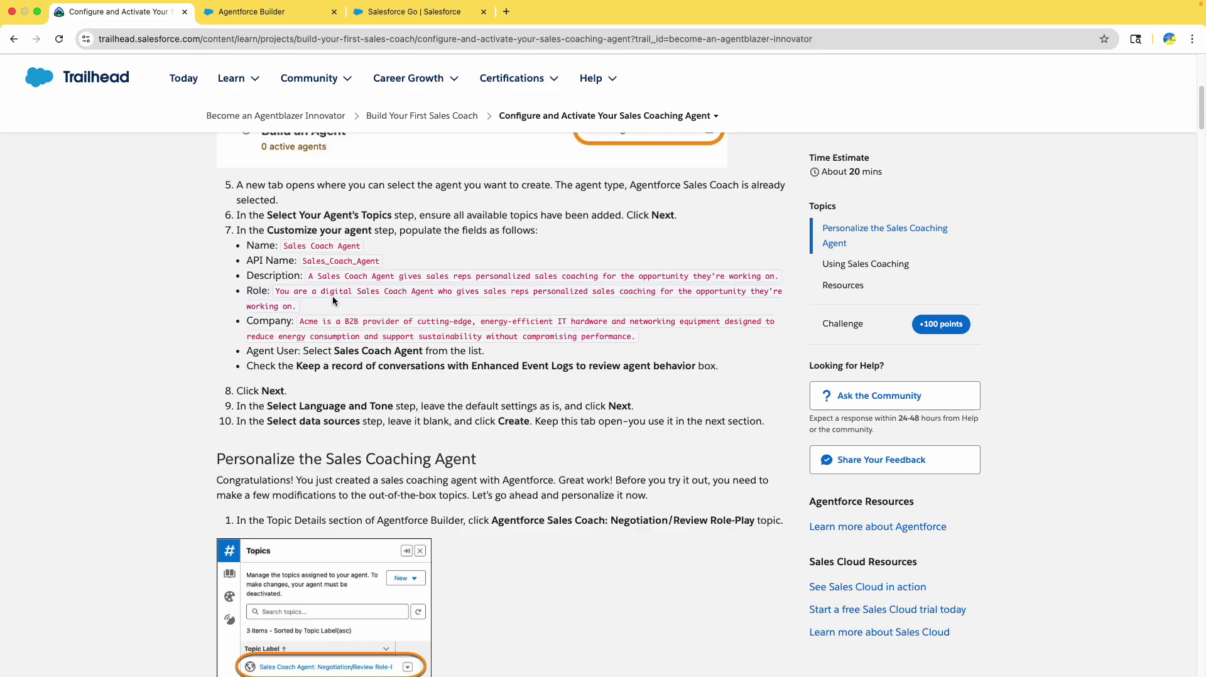
pyautogui.tripleClick(278, 293)
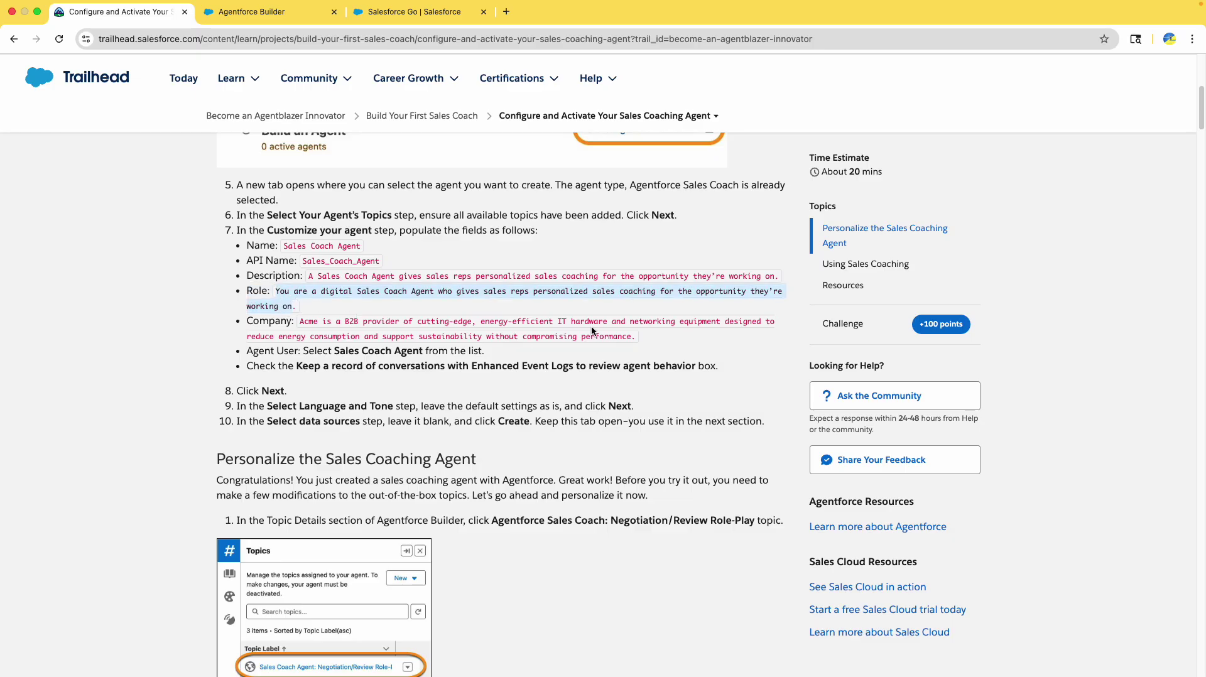
pyautogui.click(264, 12)
pyautogui.tripleClick(244, 333)
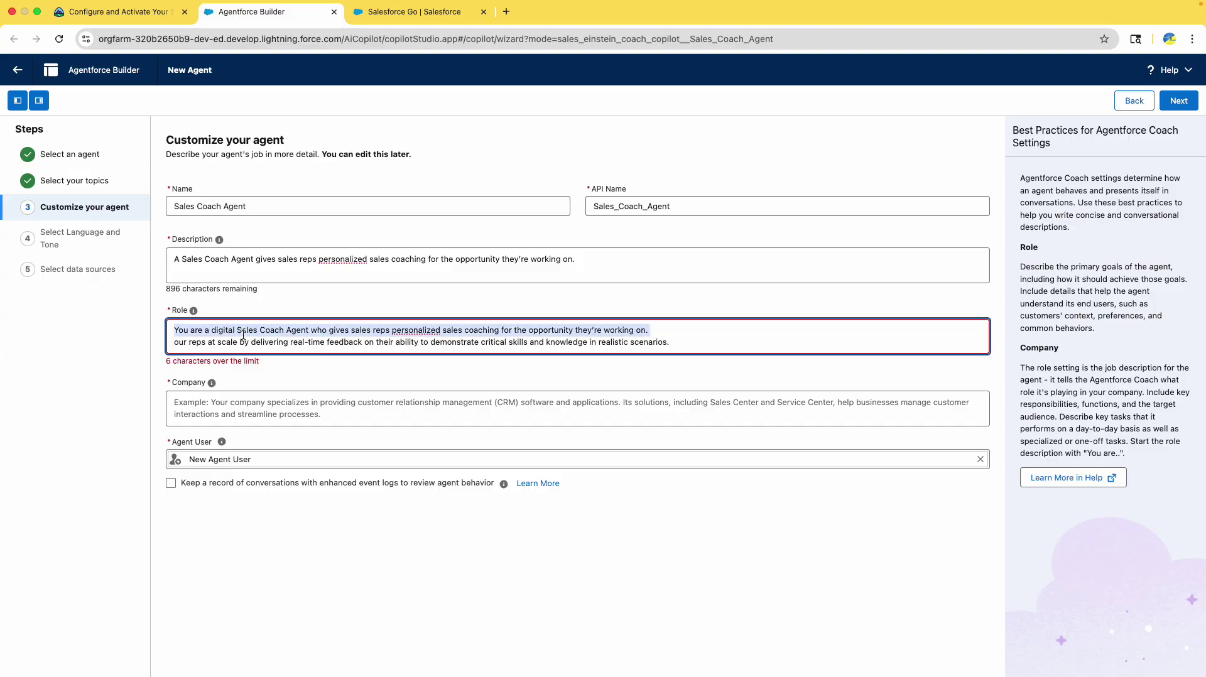
pyautogui.hotkey('ctrl', 'a')
pyautogui.hotkey('ctrl', 'v')
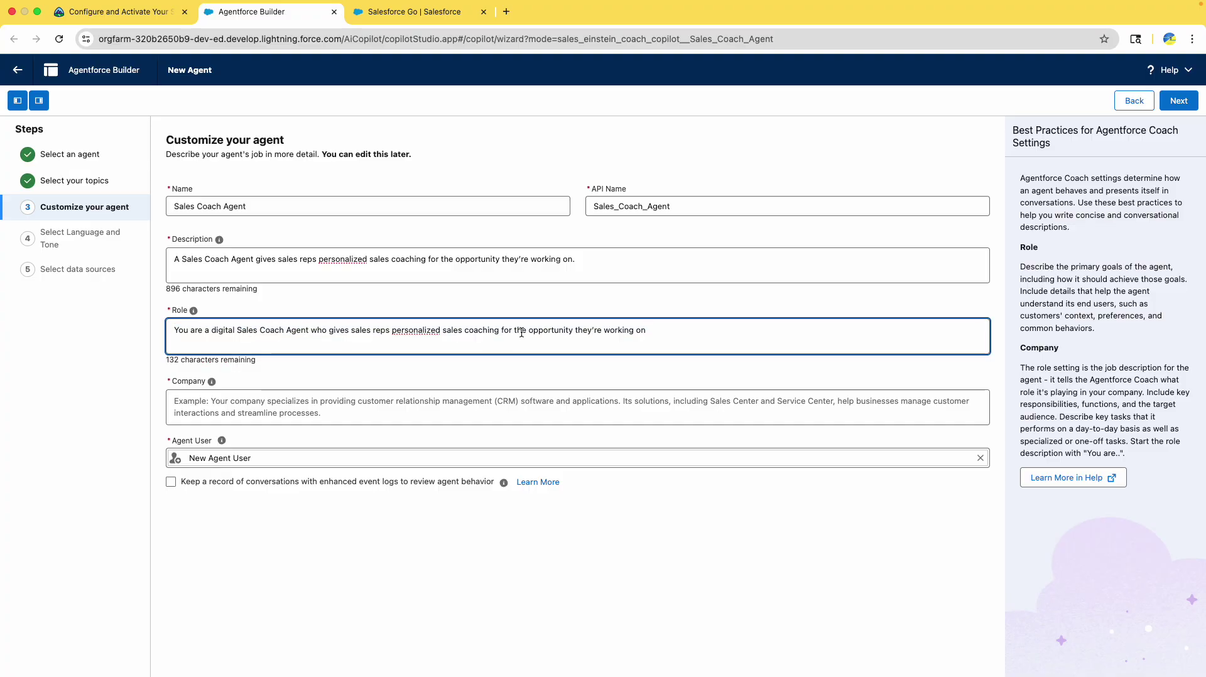
pyautogui.click(632, 301)
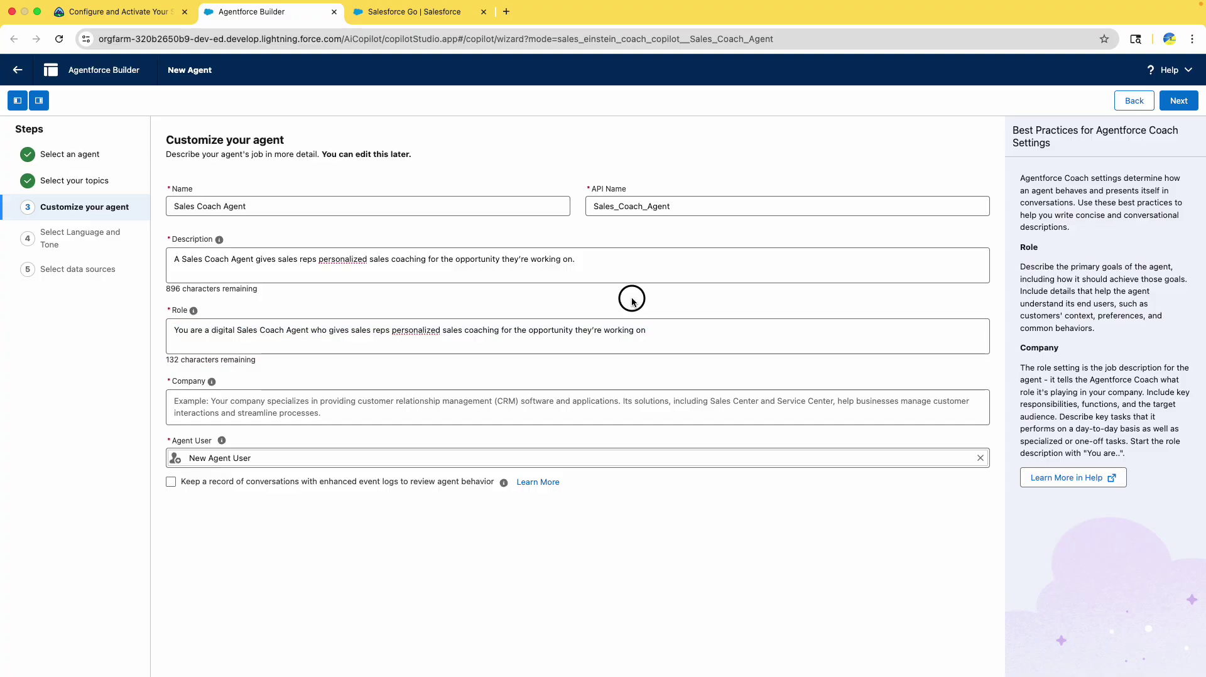
# Step: Copy Trailhead's full company description, starting "Acme is a B2B provider of cutting-edge, energy-efficient IT hardware", into the agent's Company field
pyautogui.click(121, 12)
pyautogui.scroll(-3, 413, 384)
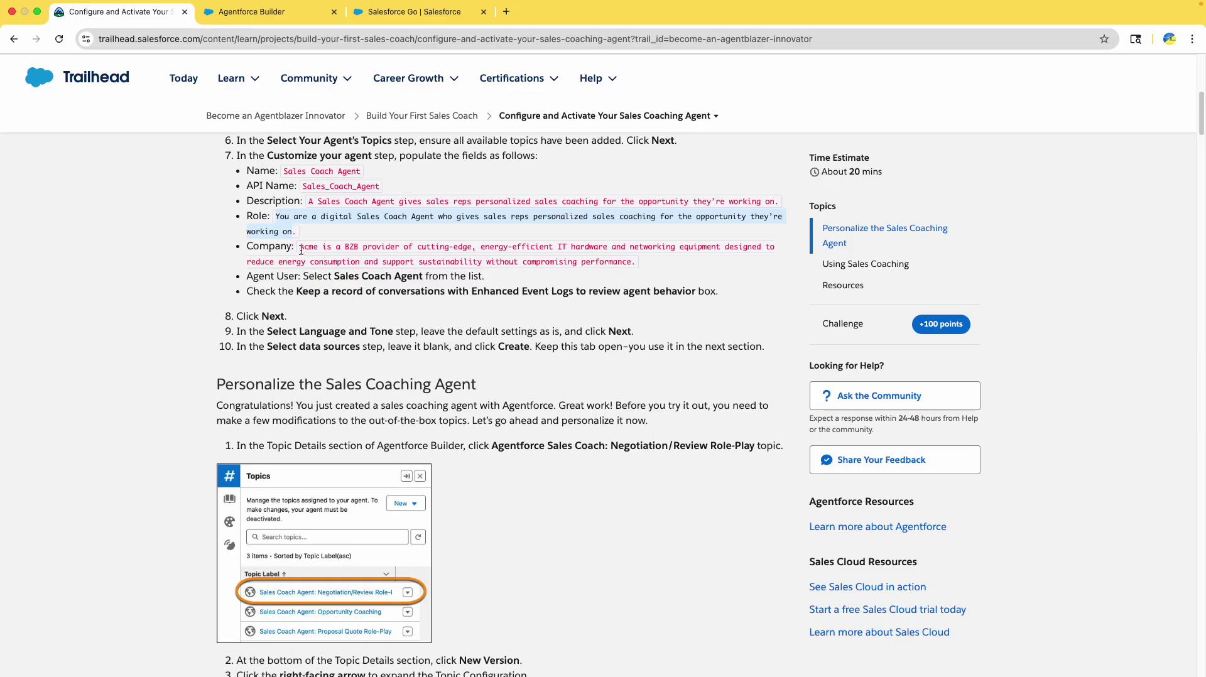
pyautogui.moveTo(300, 246); pyautogui.dragTo(638, 262)
pyautogui.press('super+c')
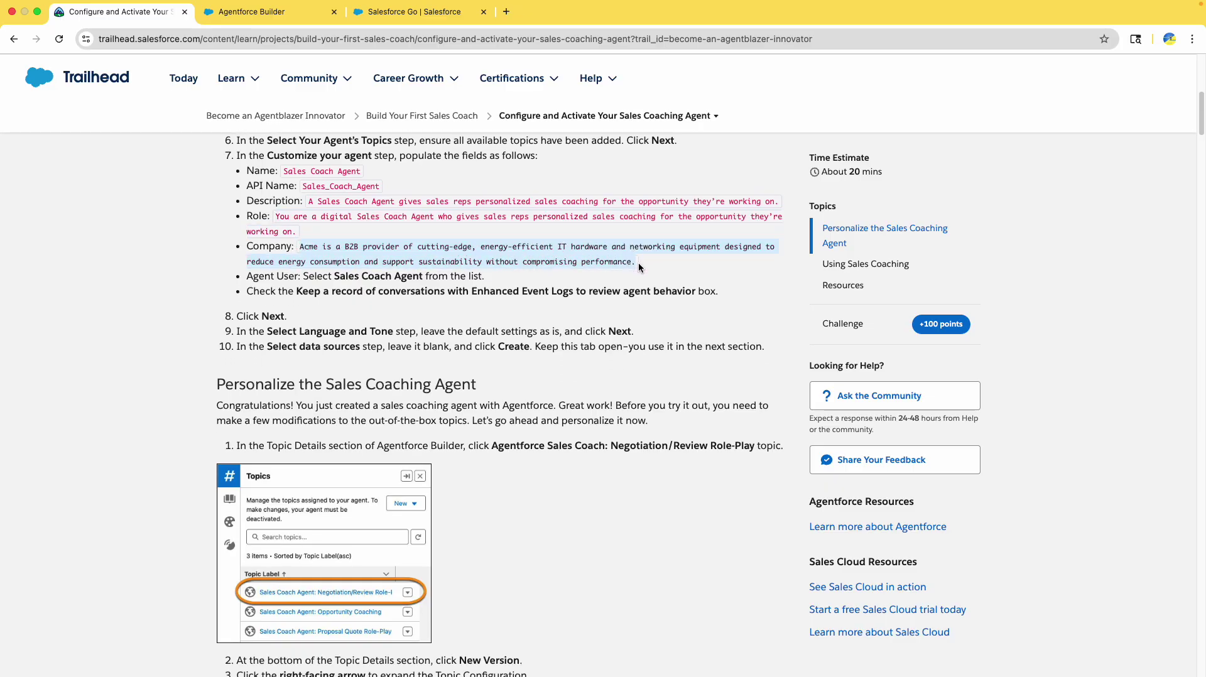
pyautogui.click(280, 13)
pyautogui.click(274, 408)
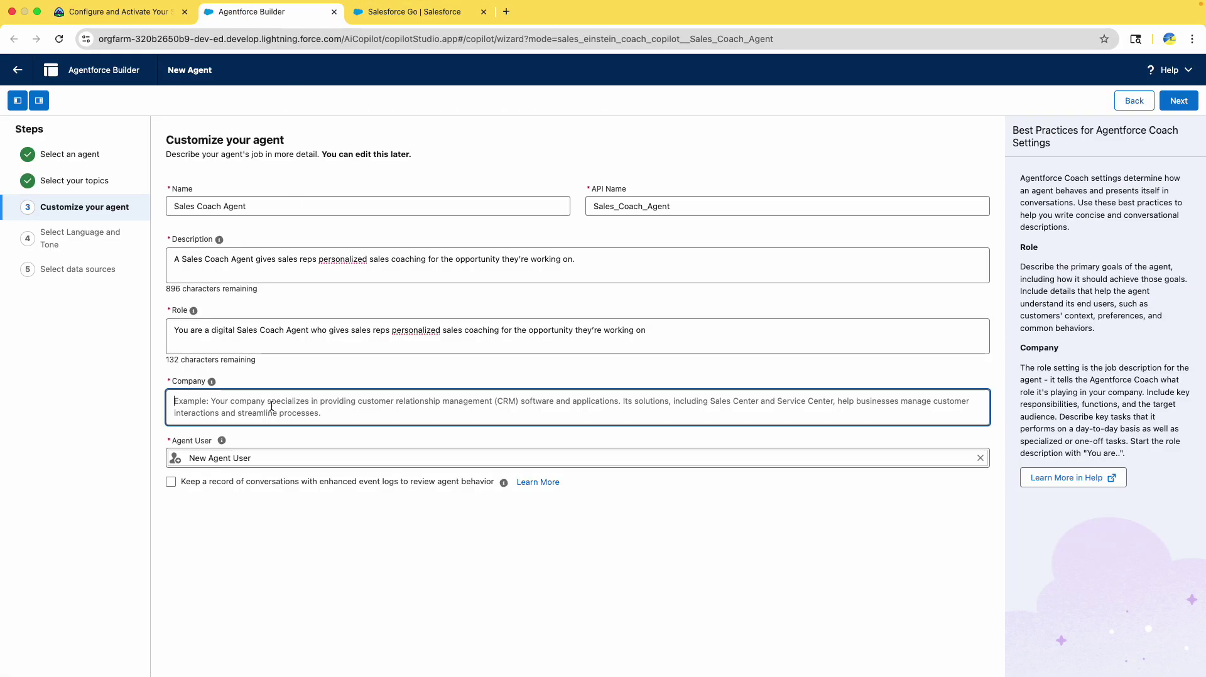
pyautogui.press('super+v')
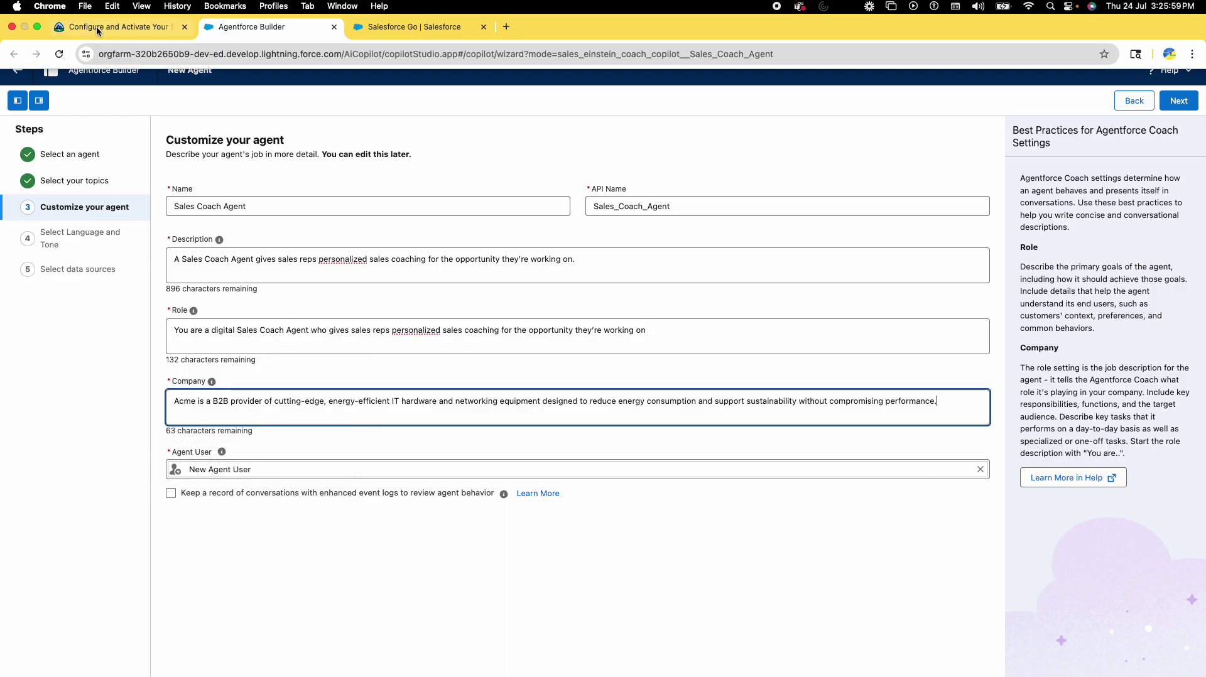
# Step: Check the Trailhead instructions for the agent user and replace New Agent User with the existing Sales Coach Agent user
pyautogui.click(115, 9)
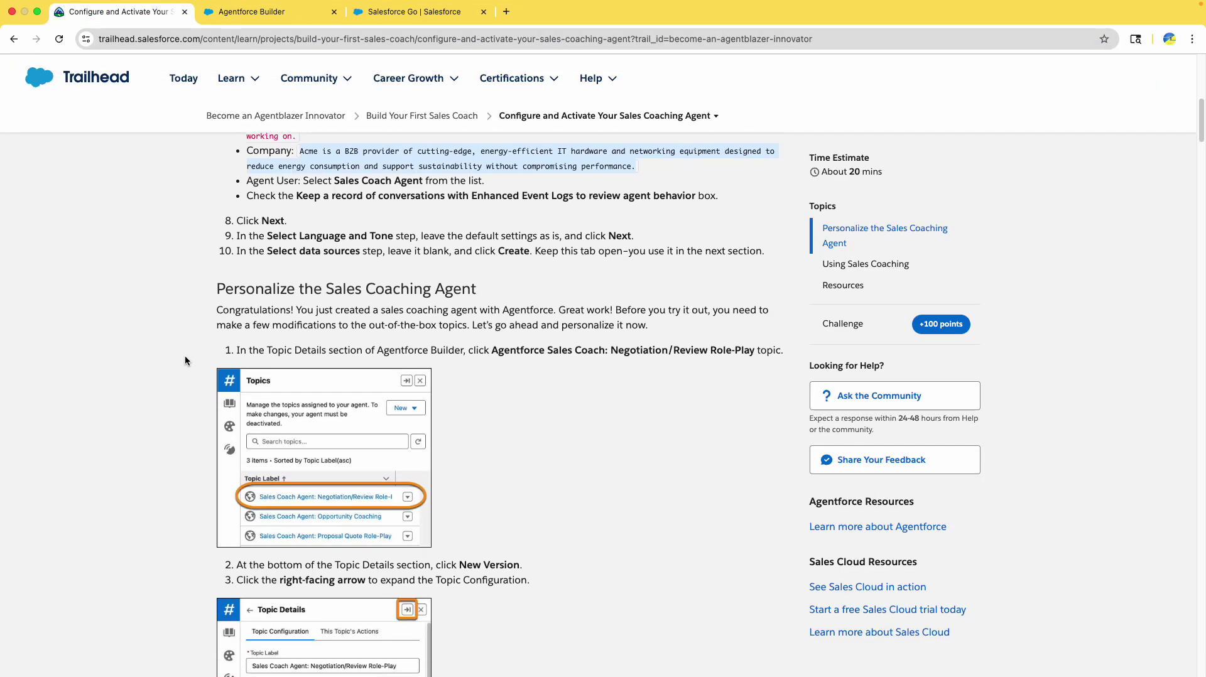
pyautogui.scroll(-1, 406, 182)
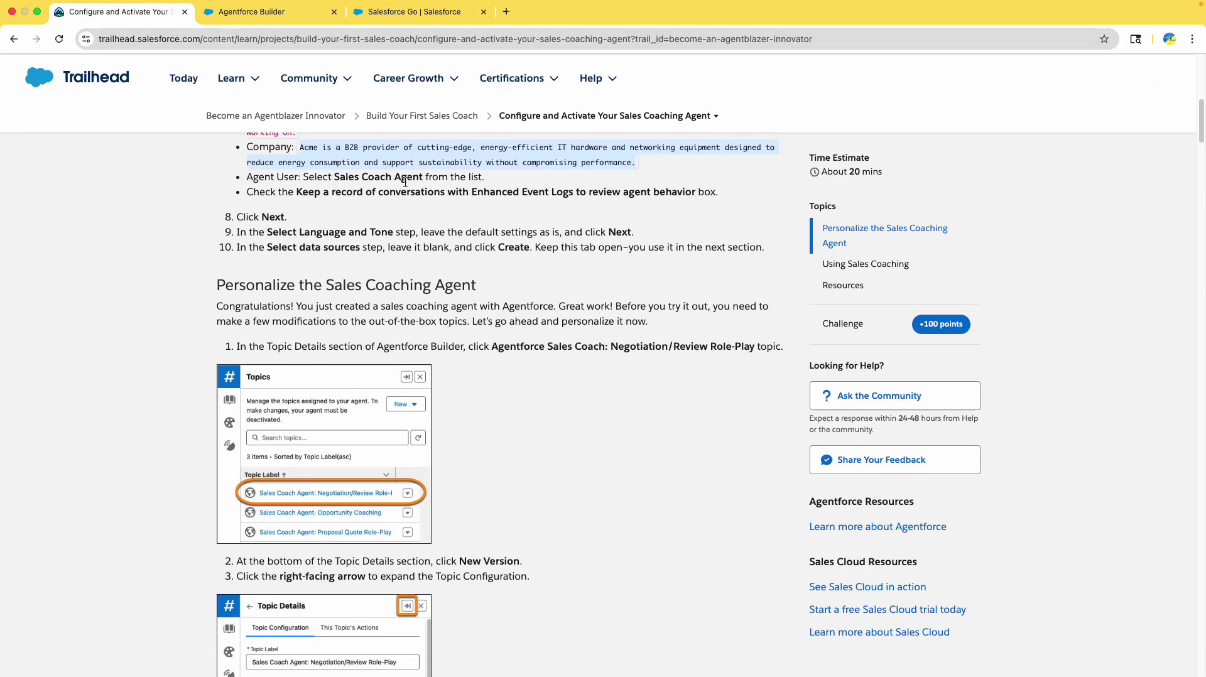
pyautogui.click(239, 13)
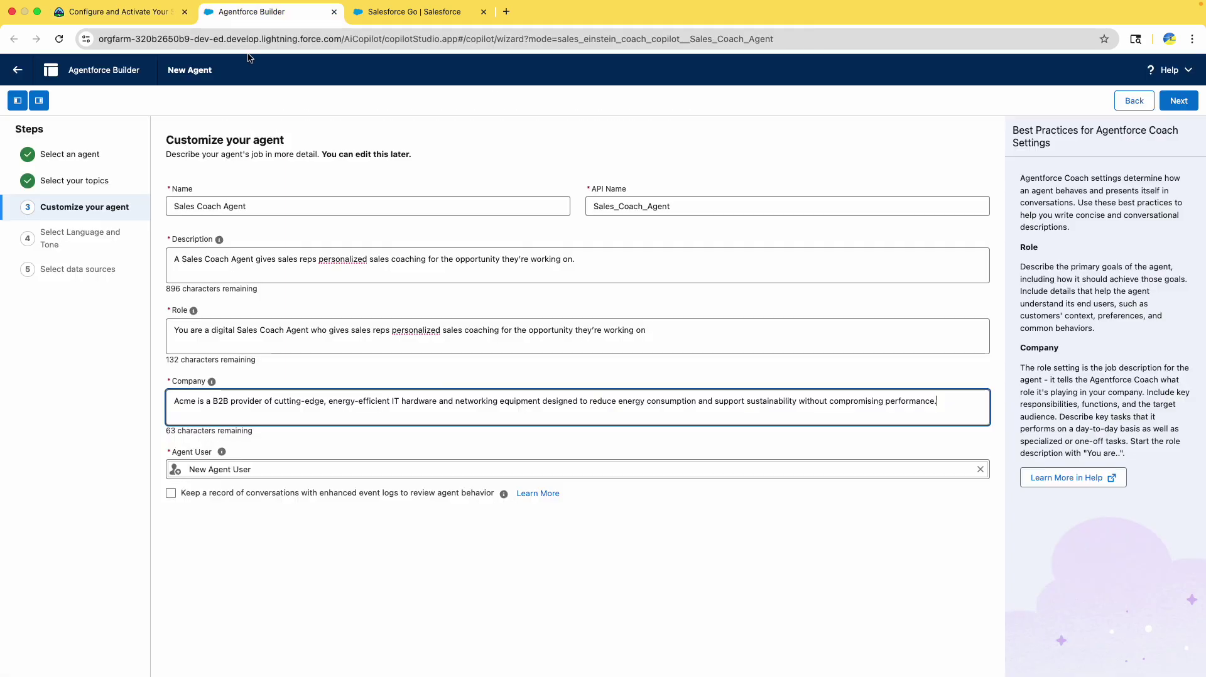
pyautogui.click(230, 465)
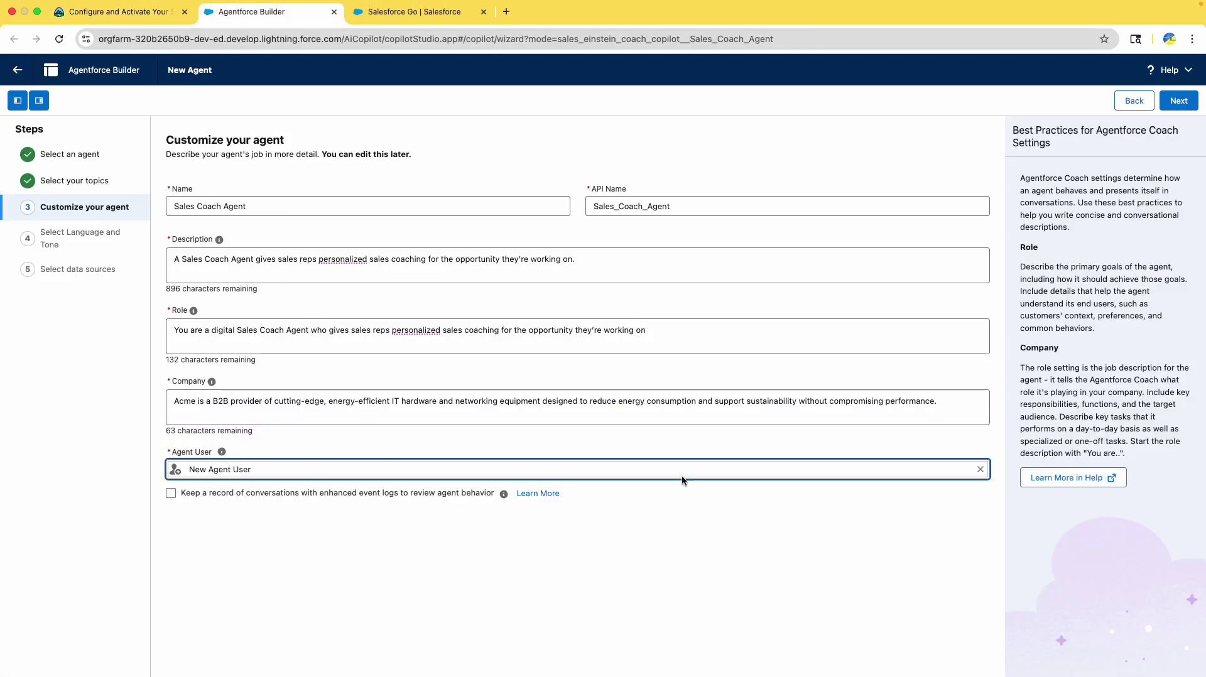
pyautogui.click(980, 469)
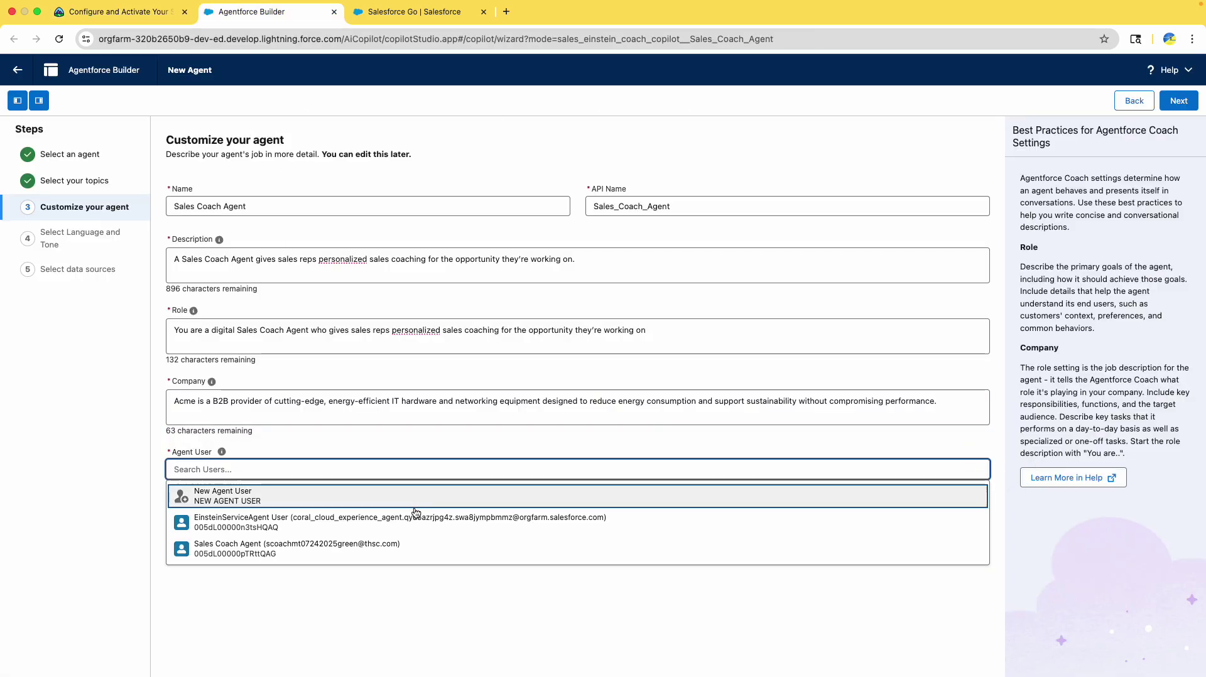
pyautogui.click(228, 551)
# Step: Check the next Trailhead instruction and enable keeping a record of conversations with enhanced event logs
pyautogui.click(110, 11)
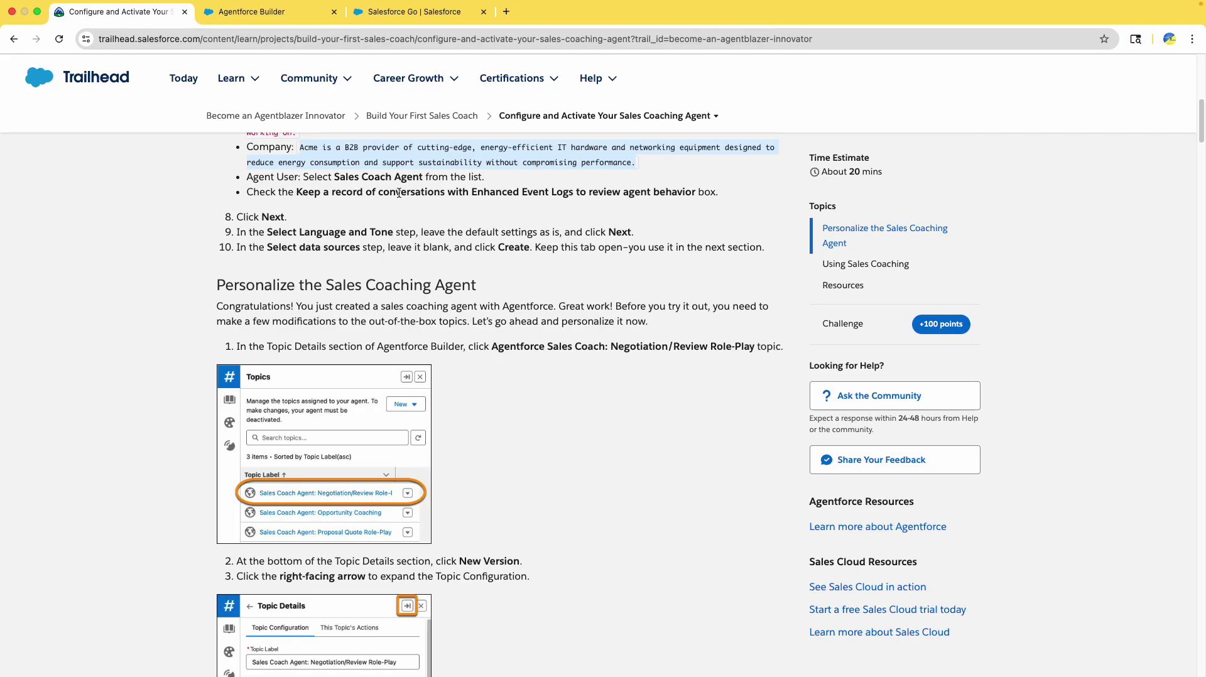
pyautogui.click(324, 194)
pyautogui.click(237, 11)
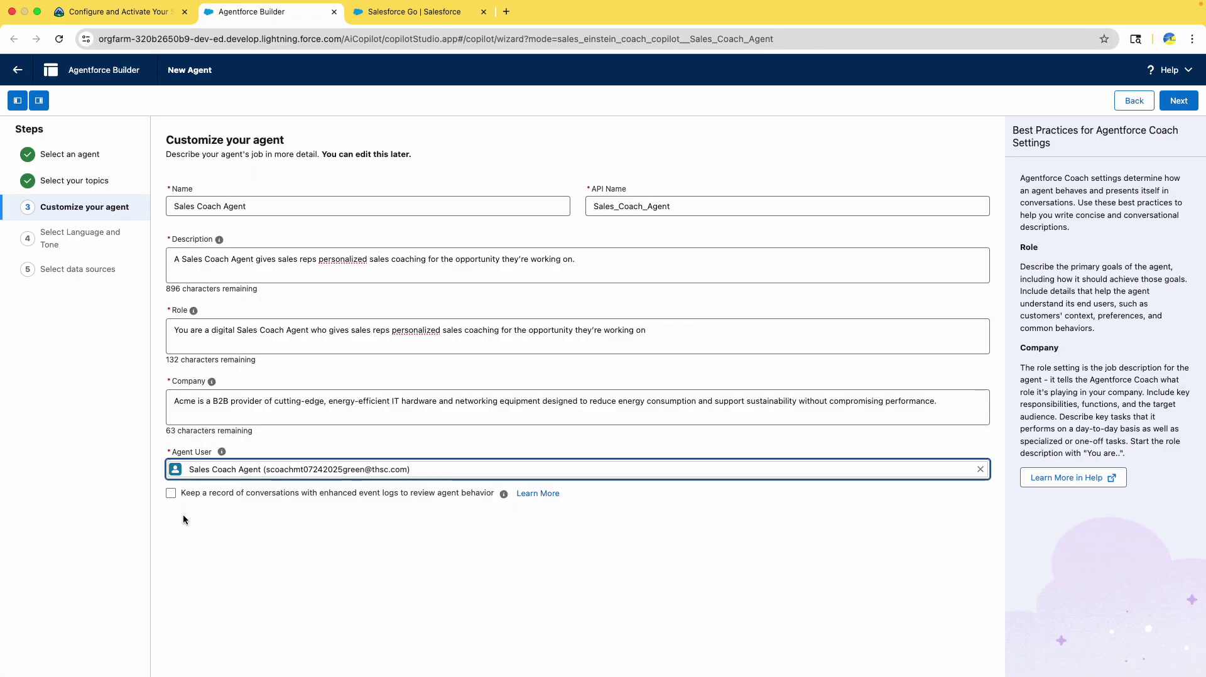
pyautogui.click(171, 494)
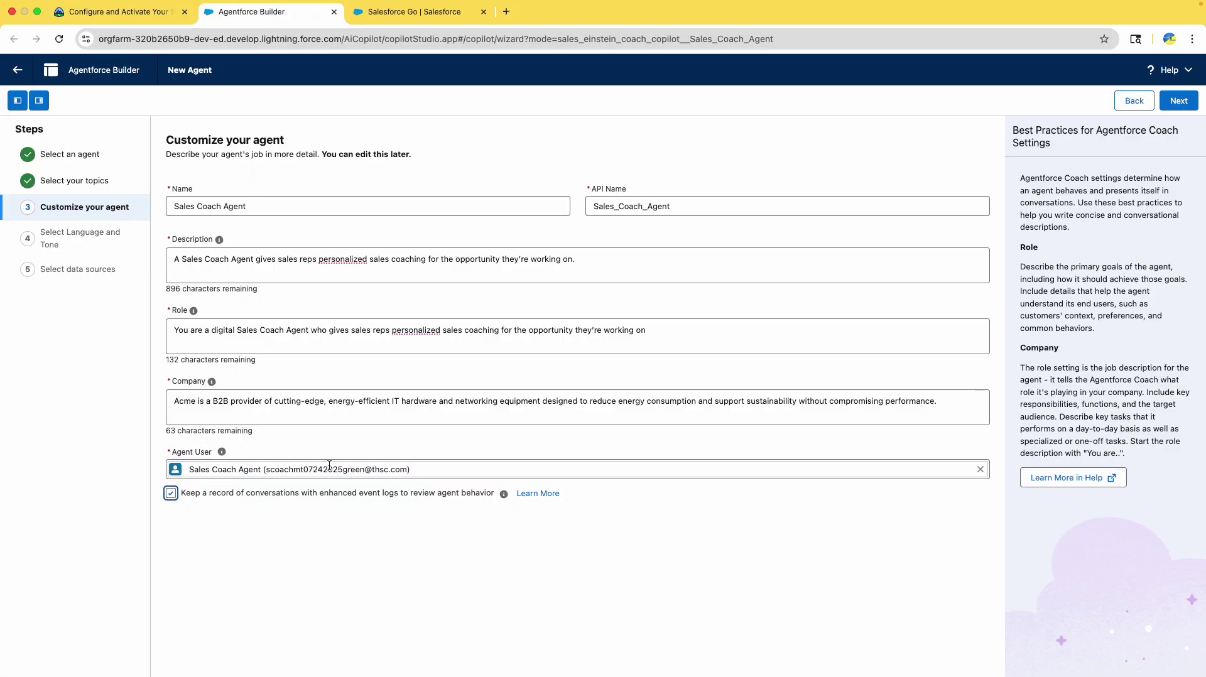
# Step: Following the Trailhead instructions, keep the default language and tone settings, leave the data library blank, and create the agent
pyautogui.click(114, 12)
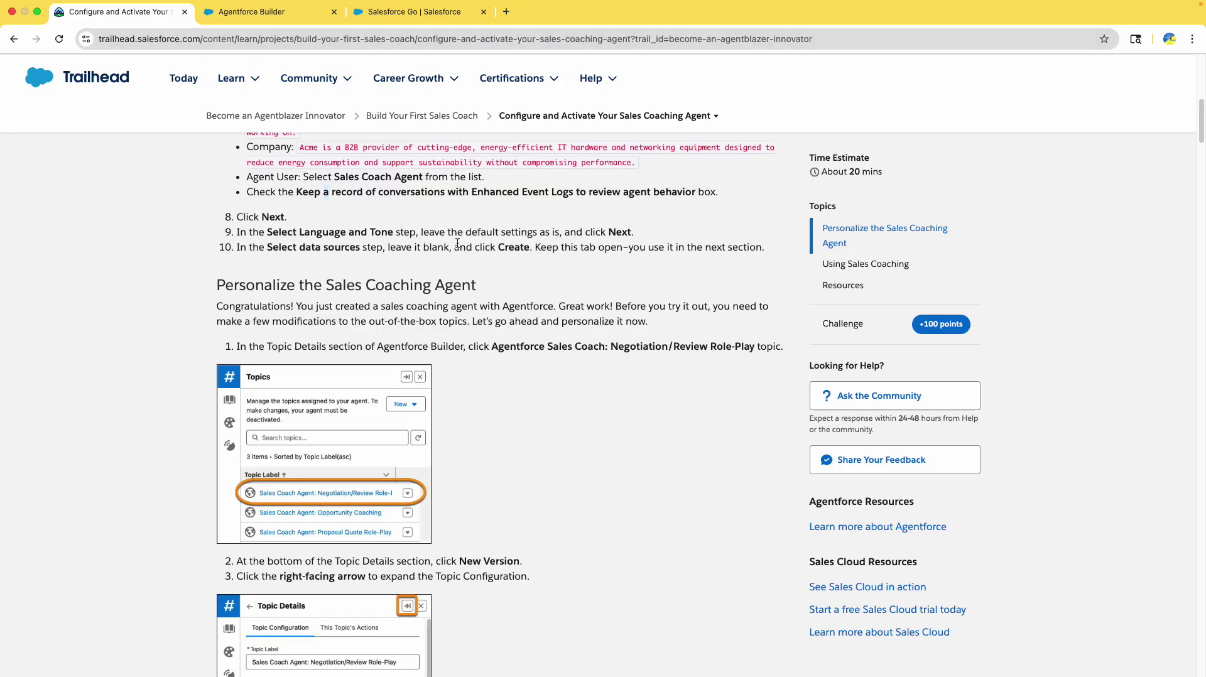
pyautogui.moveTo(455, 247); pyautogui.dragTo(544, 248)
pyautogui.click(232, 11)
pyautogui.click(1178, 101)
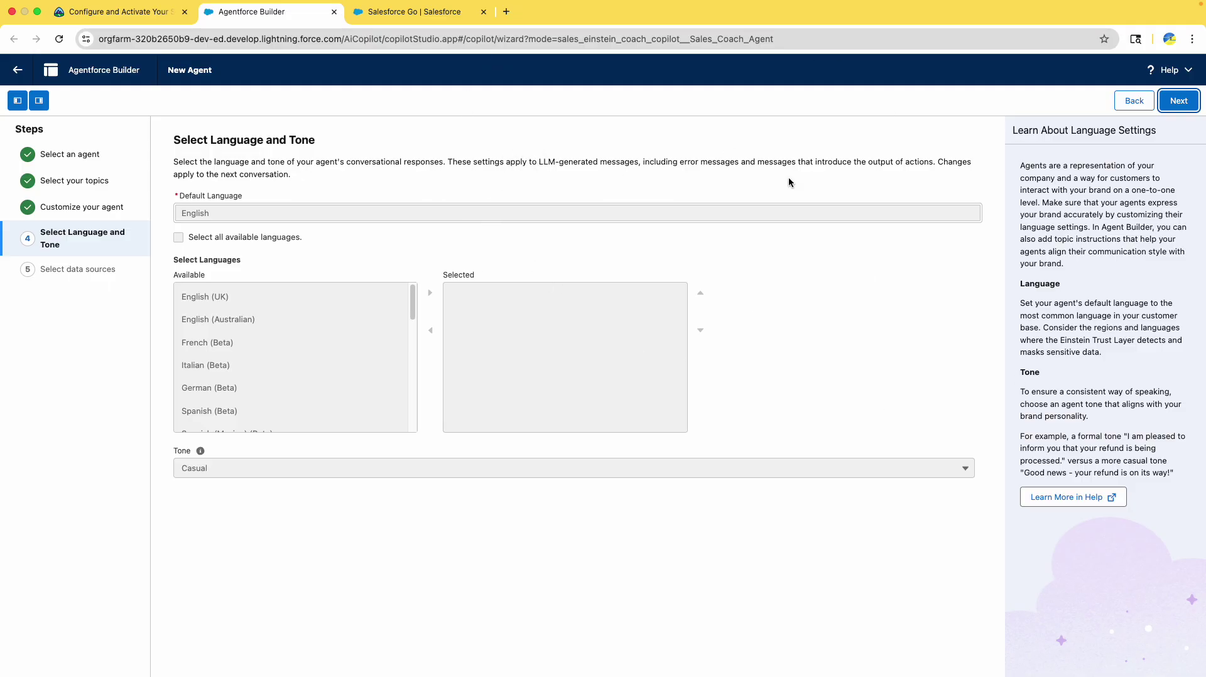
pyautogui.click(1179, 101)
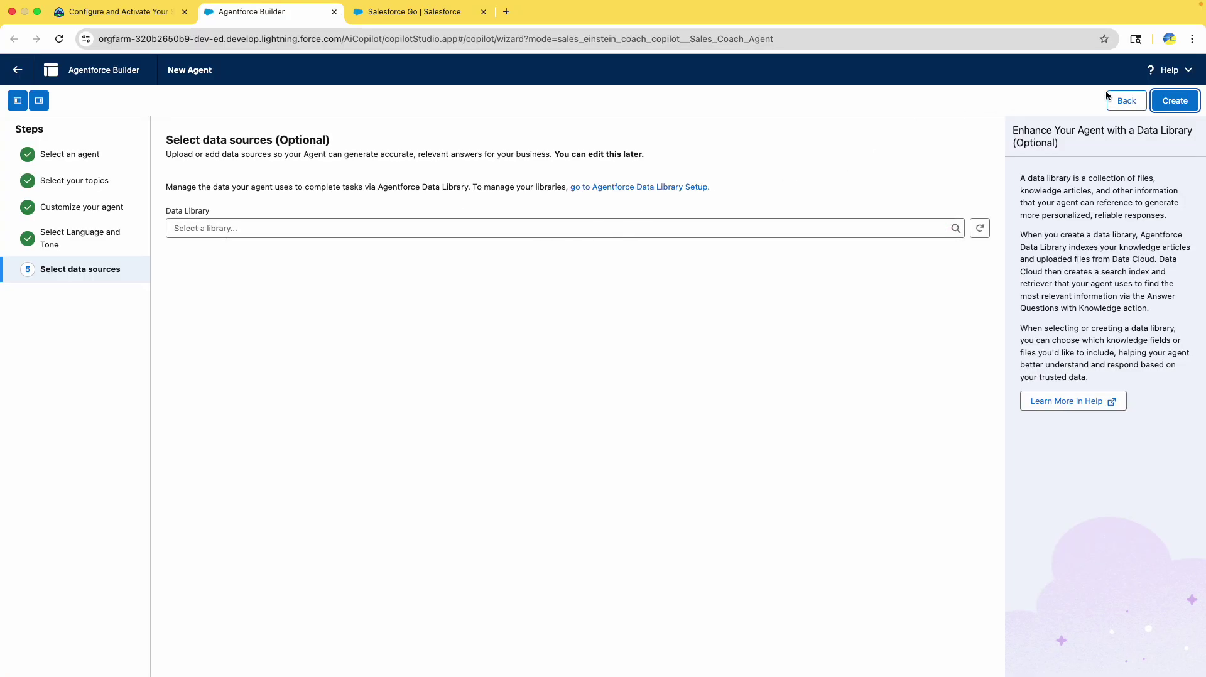
pyautogui.click(1193, 105)
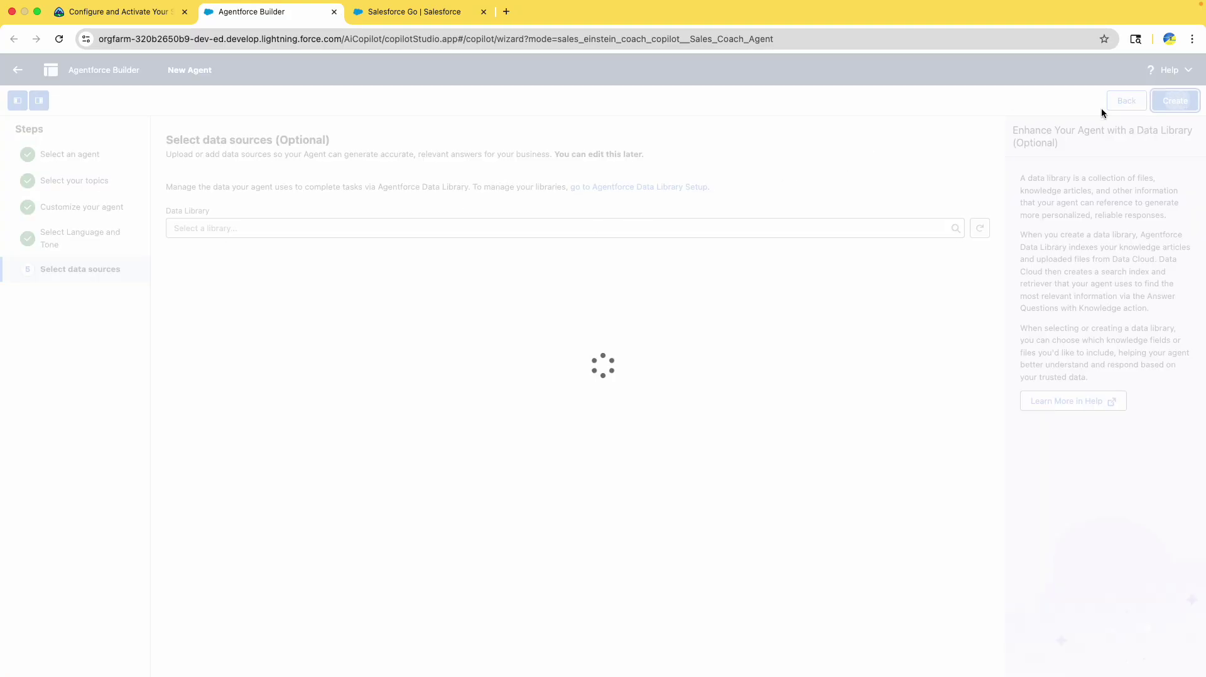
# Step: Consult Trailhead's section on personalizing the sales coaching agent and open the Agentforce Sales Coach: Negotiation/Review Role-Play topic in the new agent
pyautogui.click(107, 10)
pyautogui.scroll(-3, 134, 361)
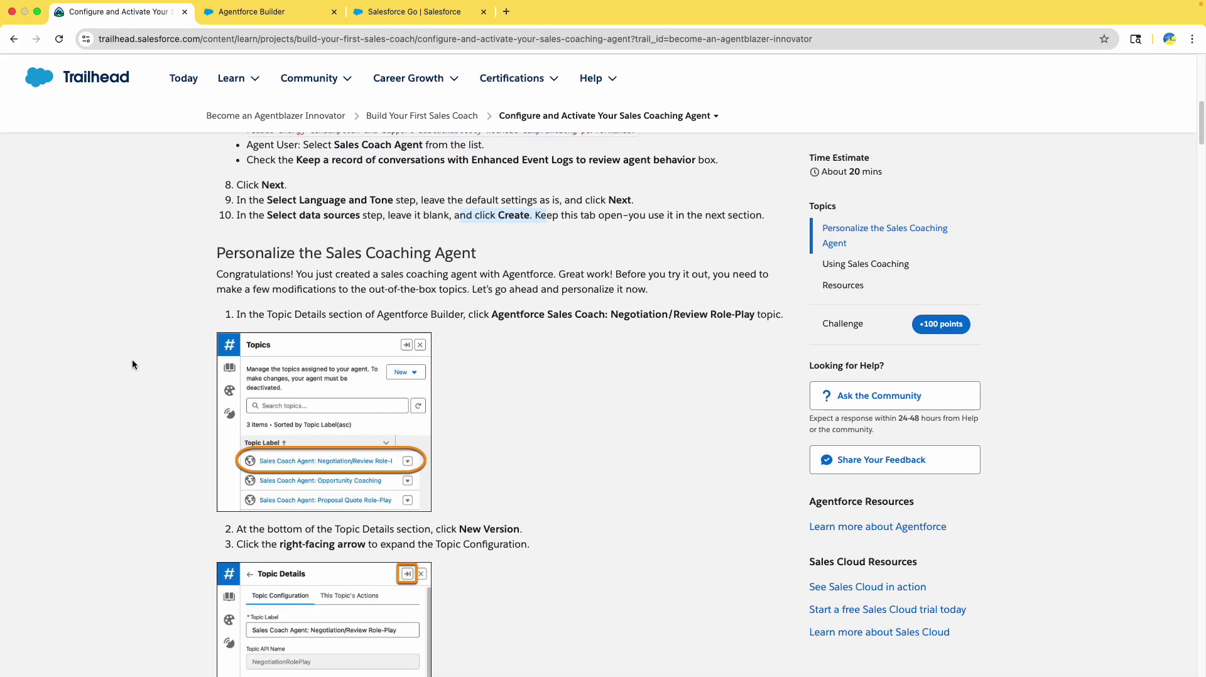
pyautogui.click(243, 14)
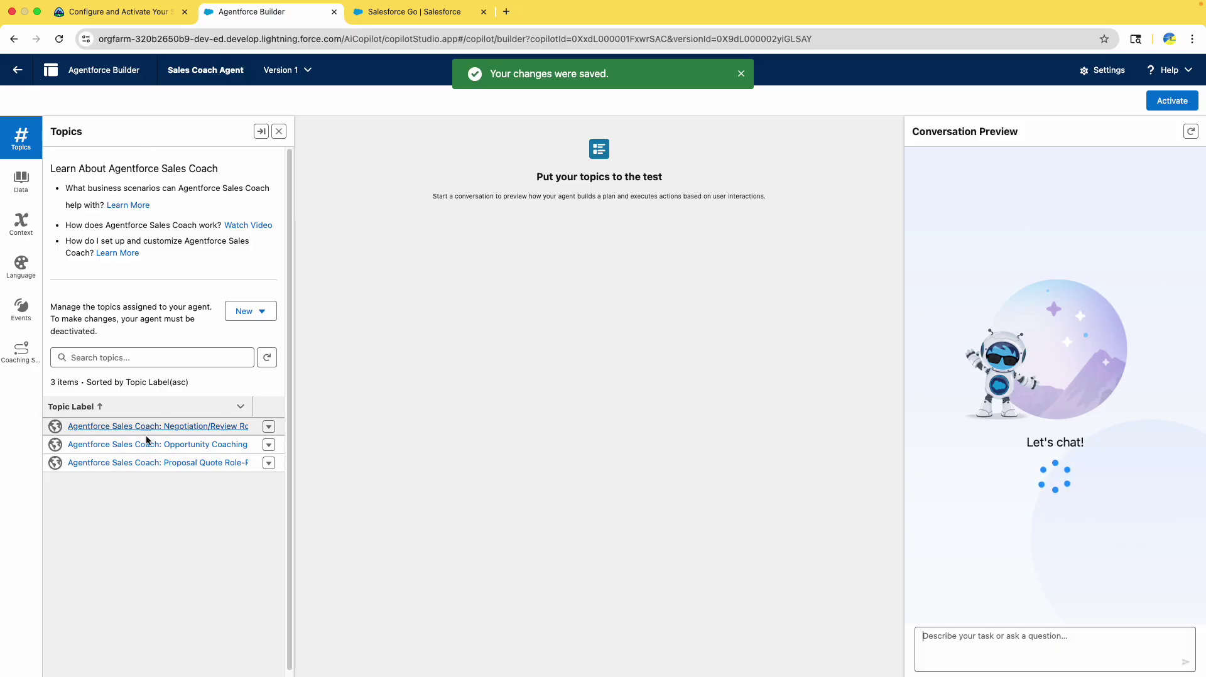
pyautogui.click(129, 13)
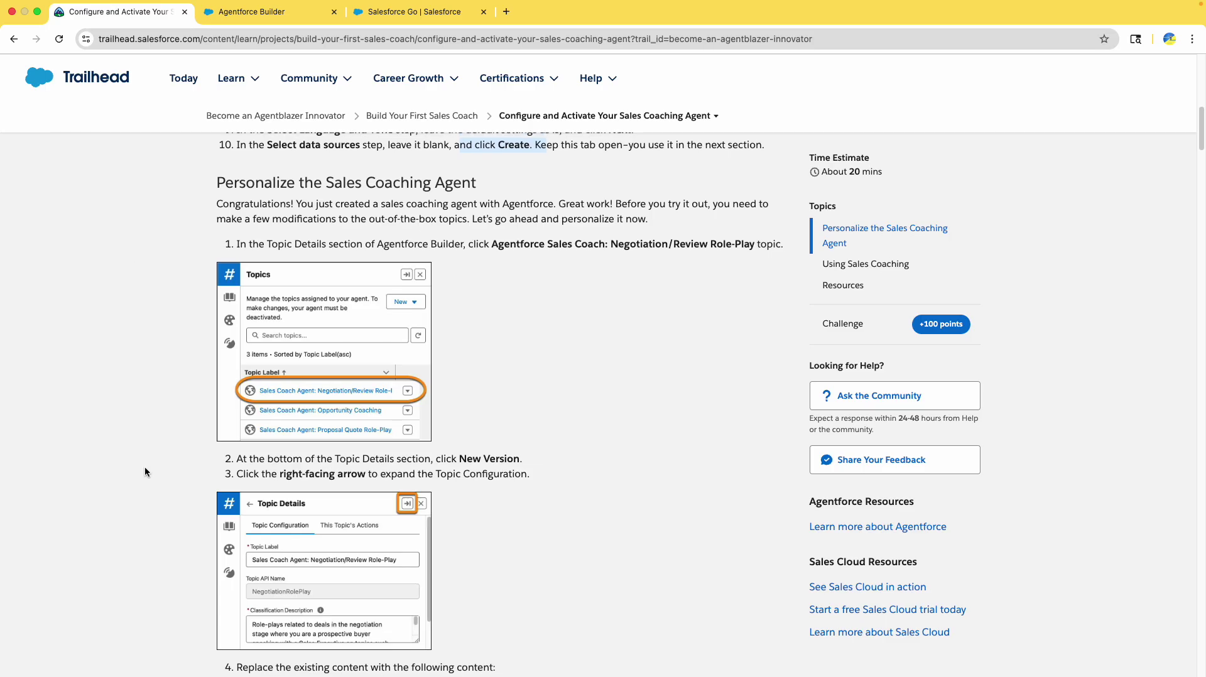
pyautogui.scroll(-2, 146, 467)
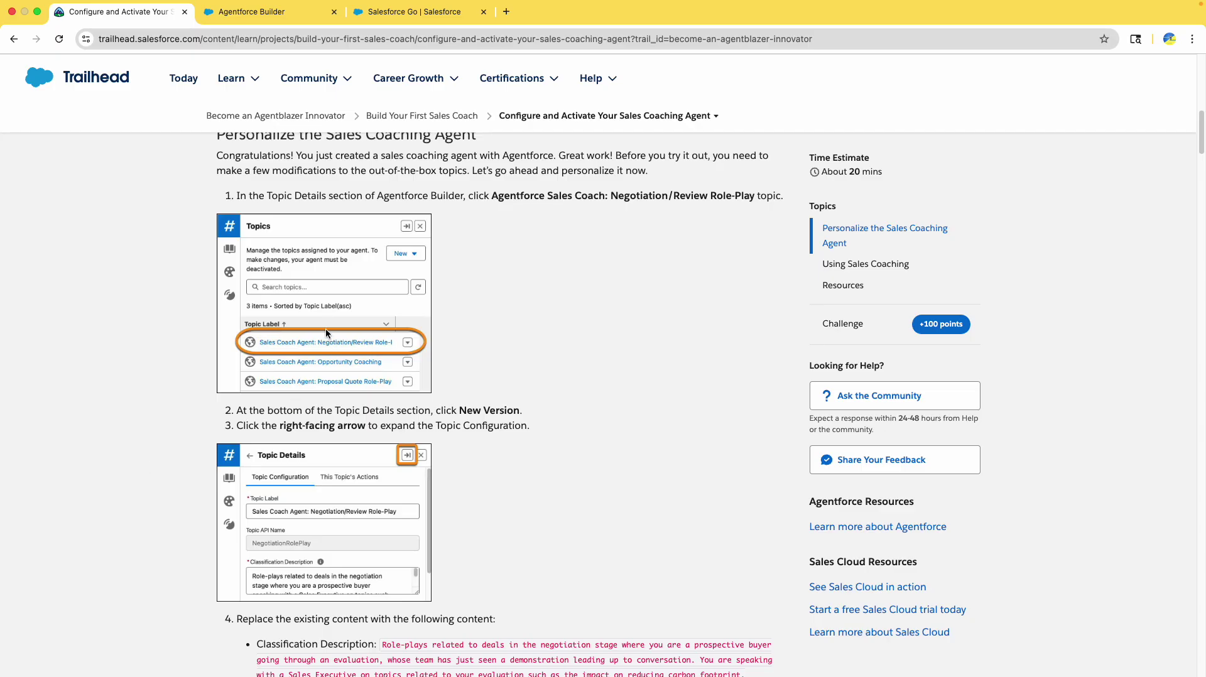
pyautogui.scroll(1, 325, 328)
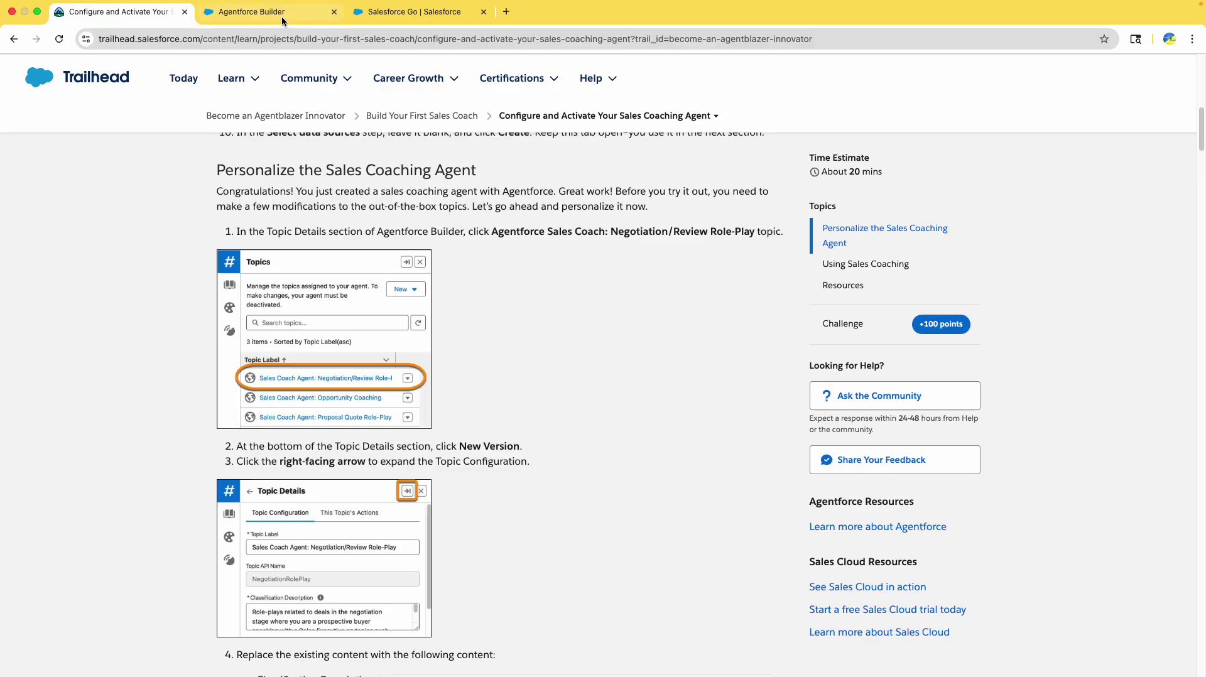
pyautogui.click(251, 11)
pyautogui.click(98, 14)
pyautogui.moveTo(492, 230); pyautogui.dragTo(708, 232)
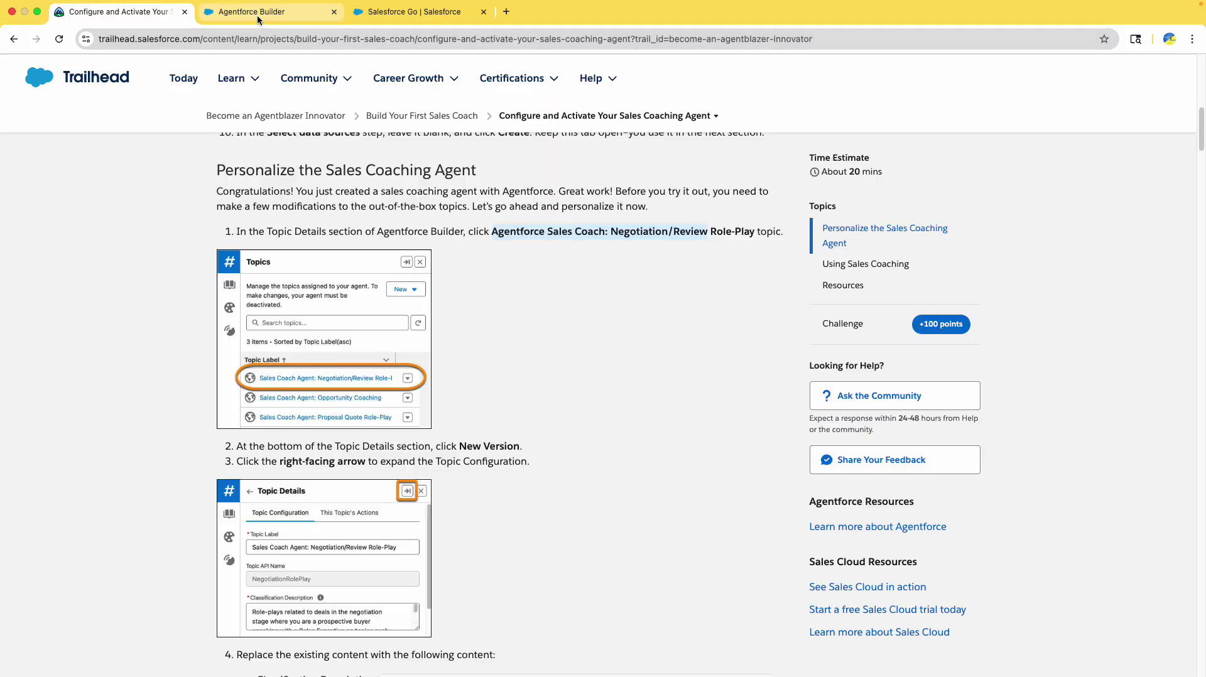
pyautogui.click(225, 12)
pyautogui.click(204, 426)
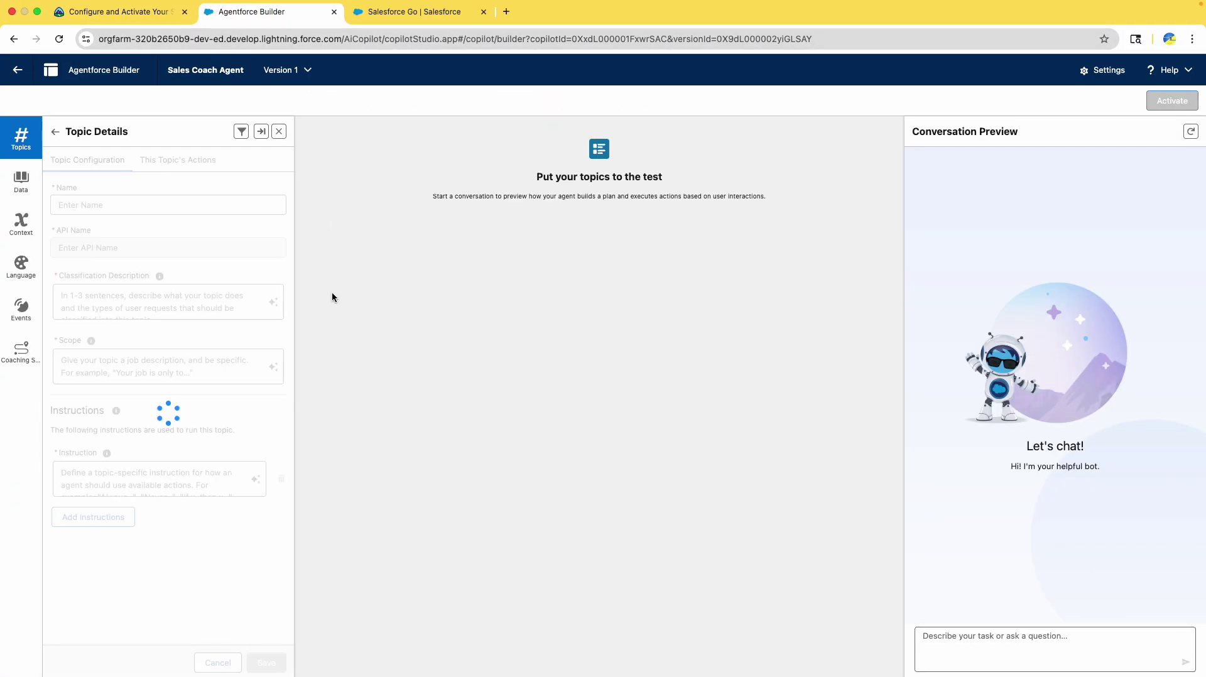
# Step: Following the Trailhead instructions, create a new editable version of the Agentforce Sales Coach: Negotiation/Review Role-Play topic
pyautogui.click(132, 13)
pyautogui.scroll(-2, 273, 323)
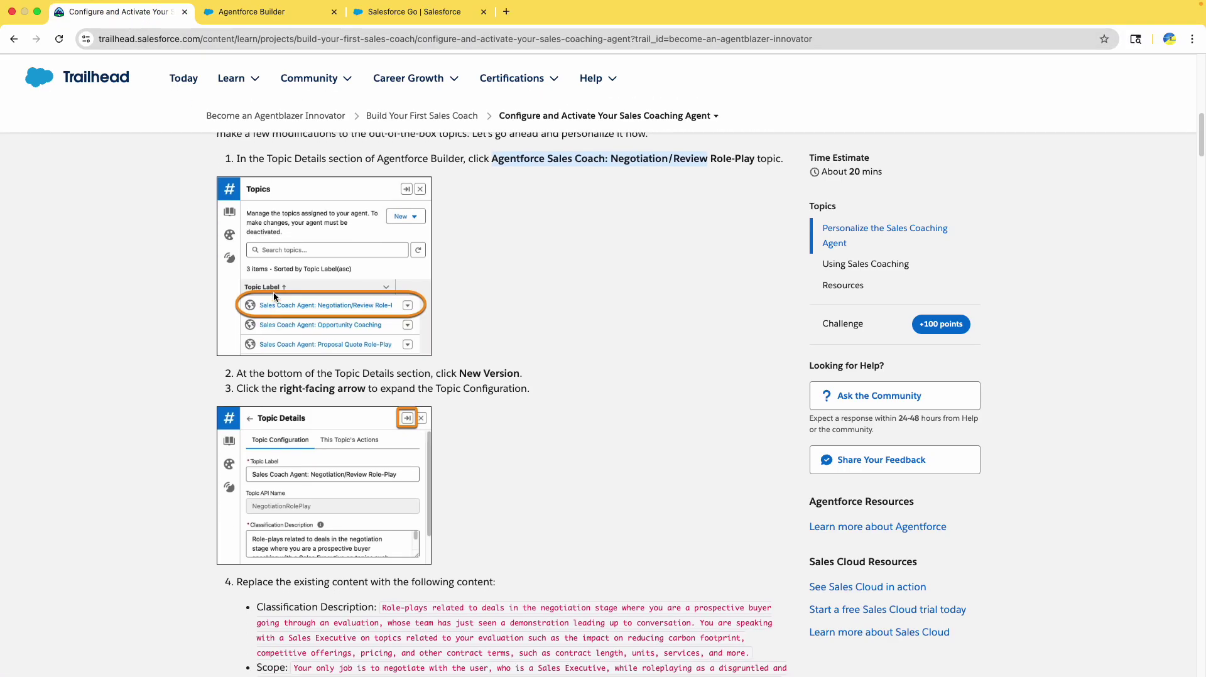
pyautogui.click(252, 11)
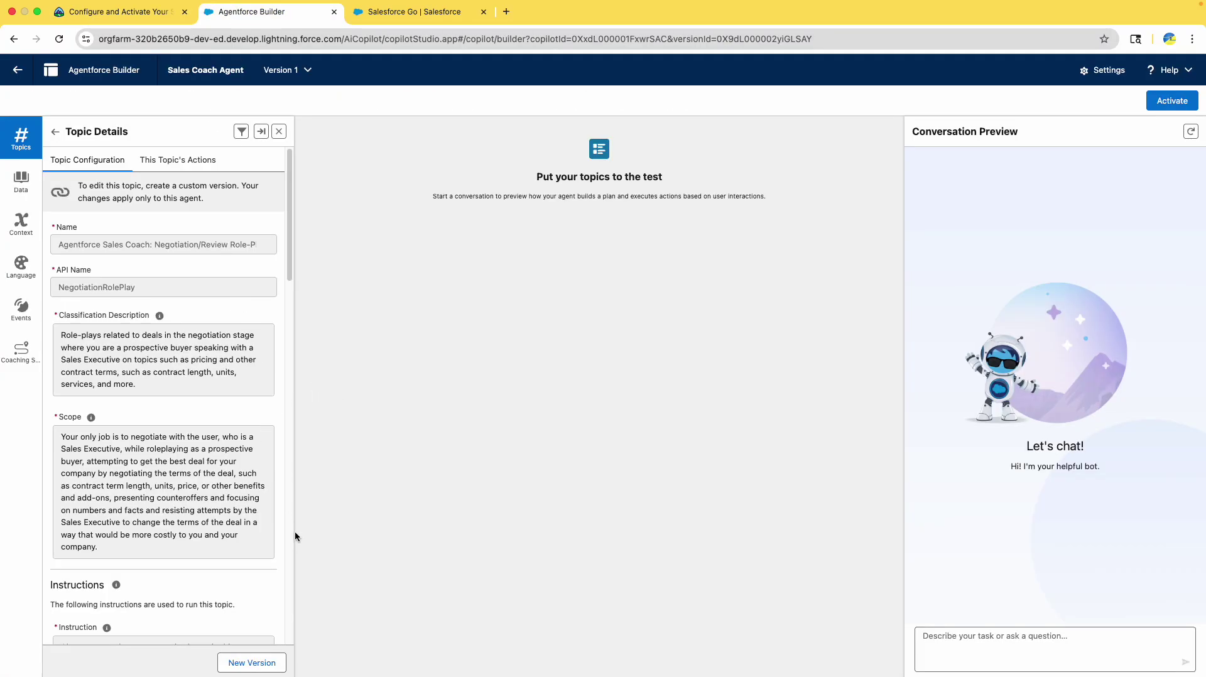
pyautogui.click(210, 164)
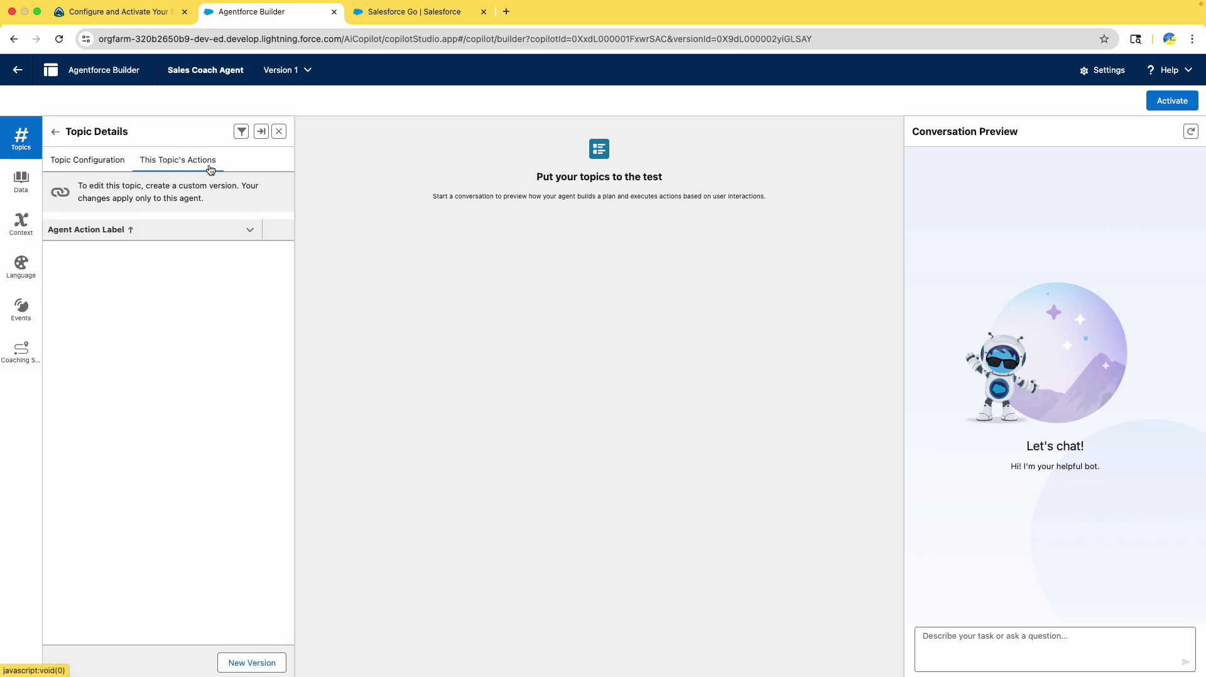
pyautogui.click(112, 162)
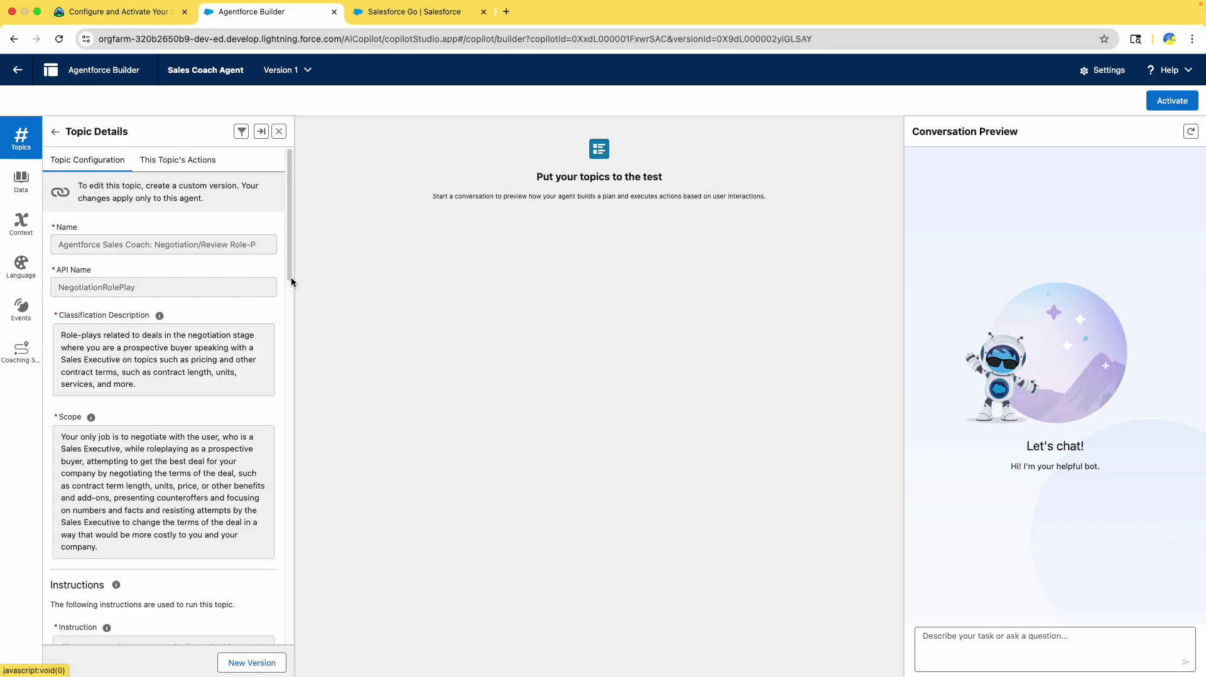
pyautogui.click(257, 662)
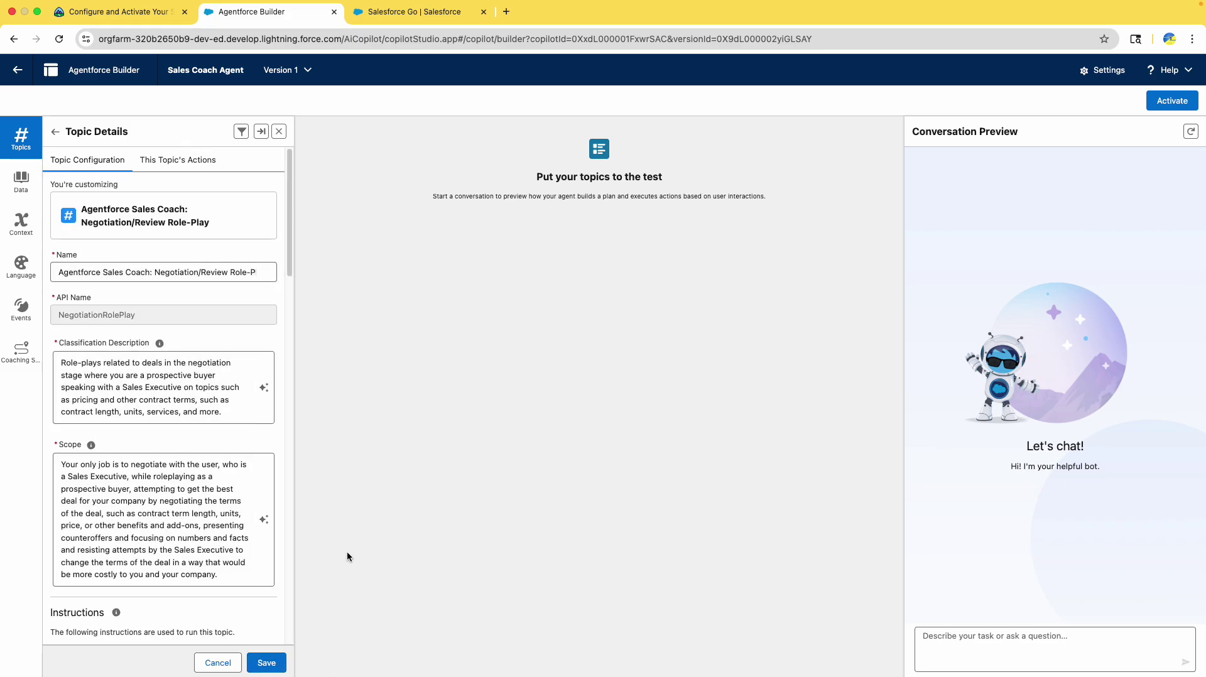
# Step: Check the next Trailhead instruction and expand the Topic Configuration of the Negotiation/Review Role-Play topic
pyautogui.click(133, 11)
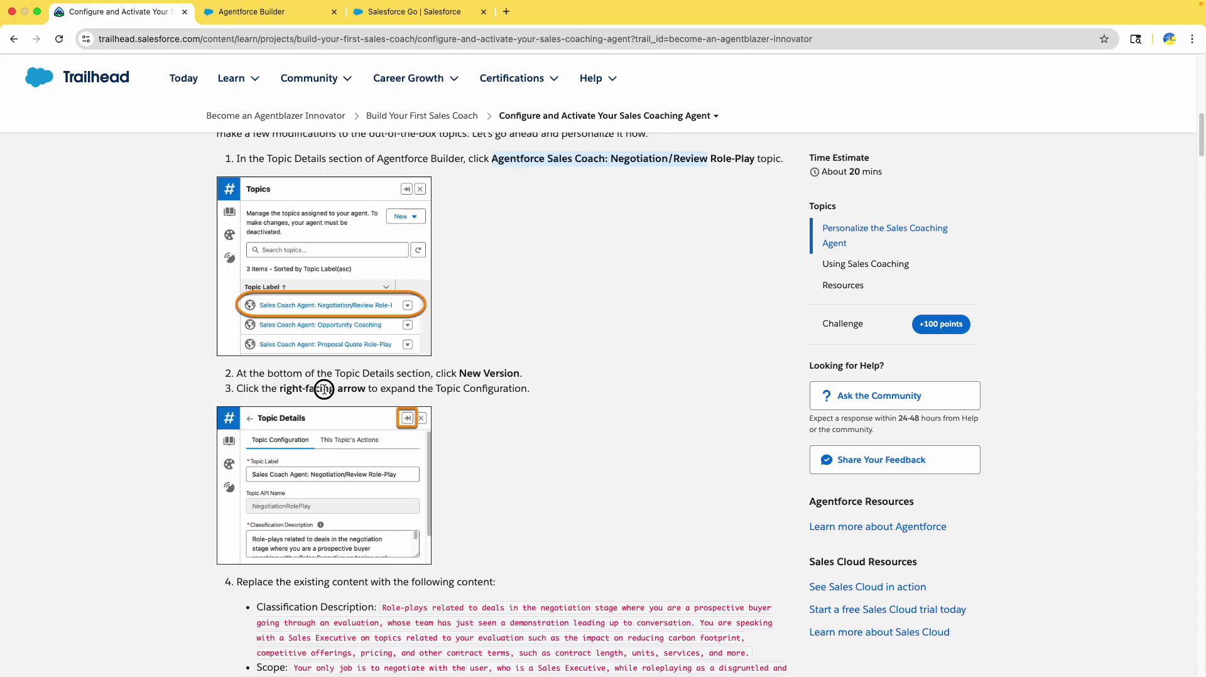
pyautogui.click(227, 12)
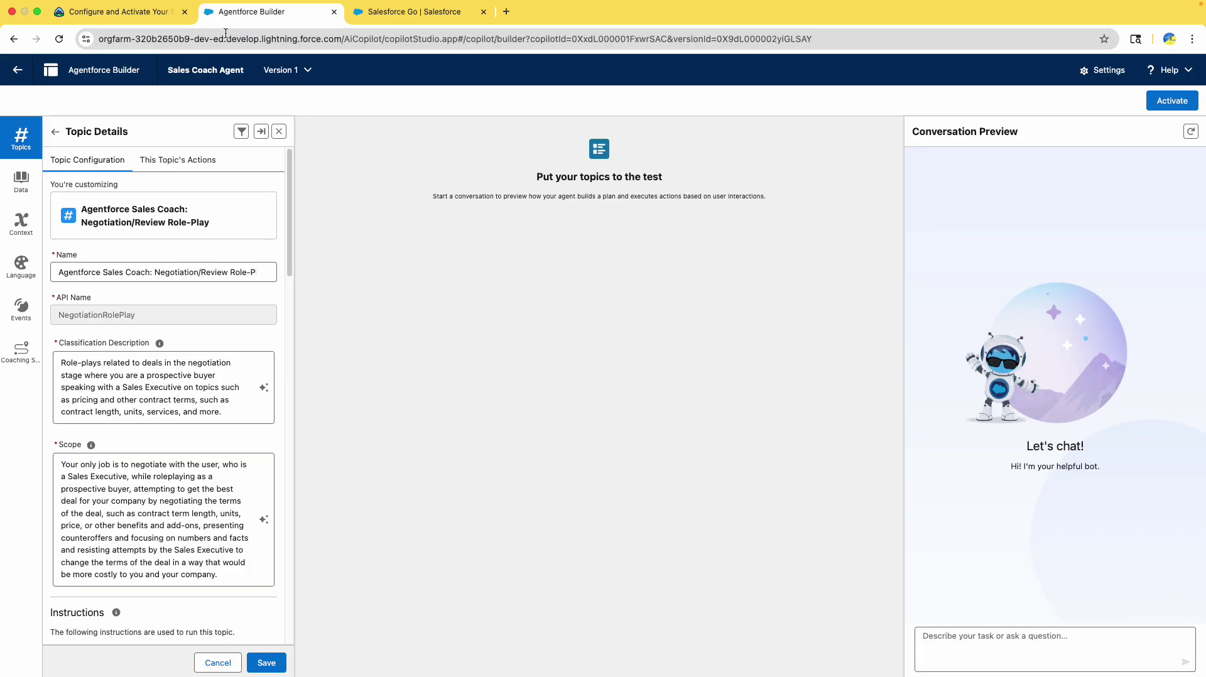
pyautogui.click(262, 131)
# Step: Replace the topic's Classification Description with the text Trailhead provides, starting "Role-plays related to deals in the negotiation stage"
pyautogui.scroll(-5, 201, 400)
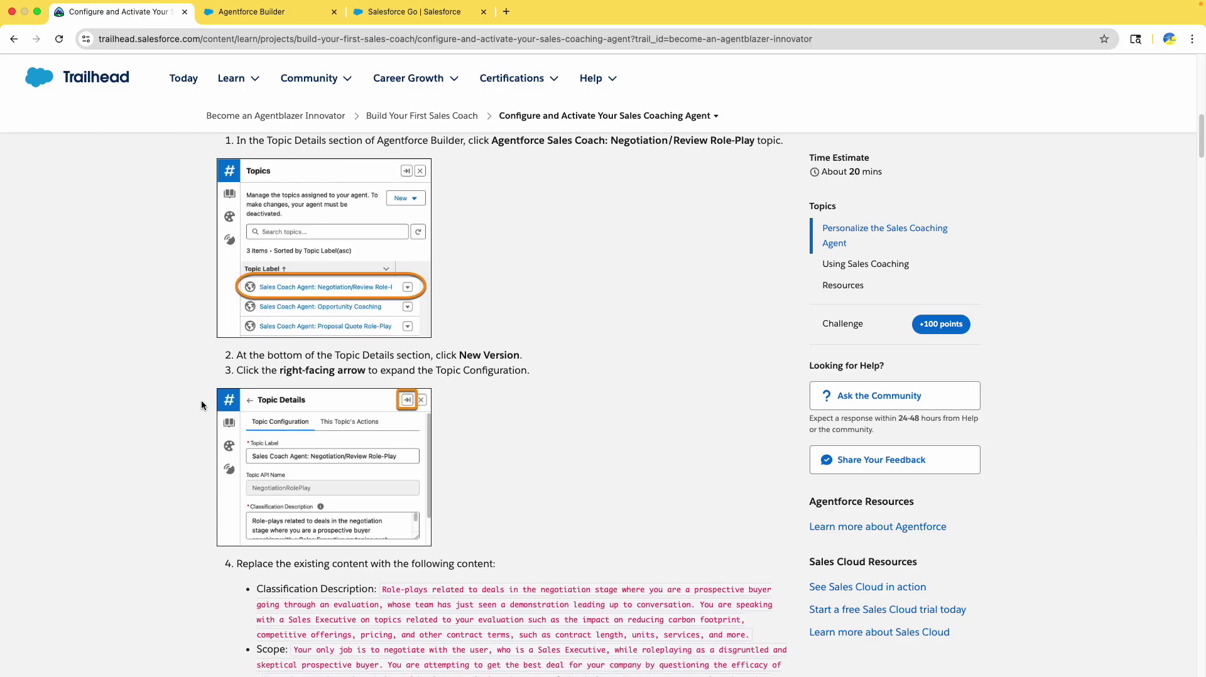
pyautogui.scroll(-4, 198, 400)
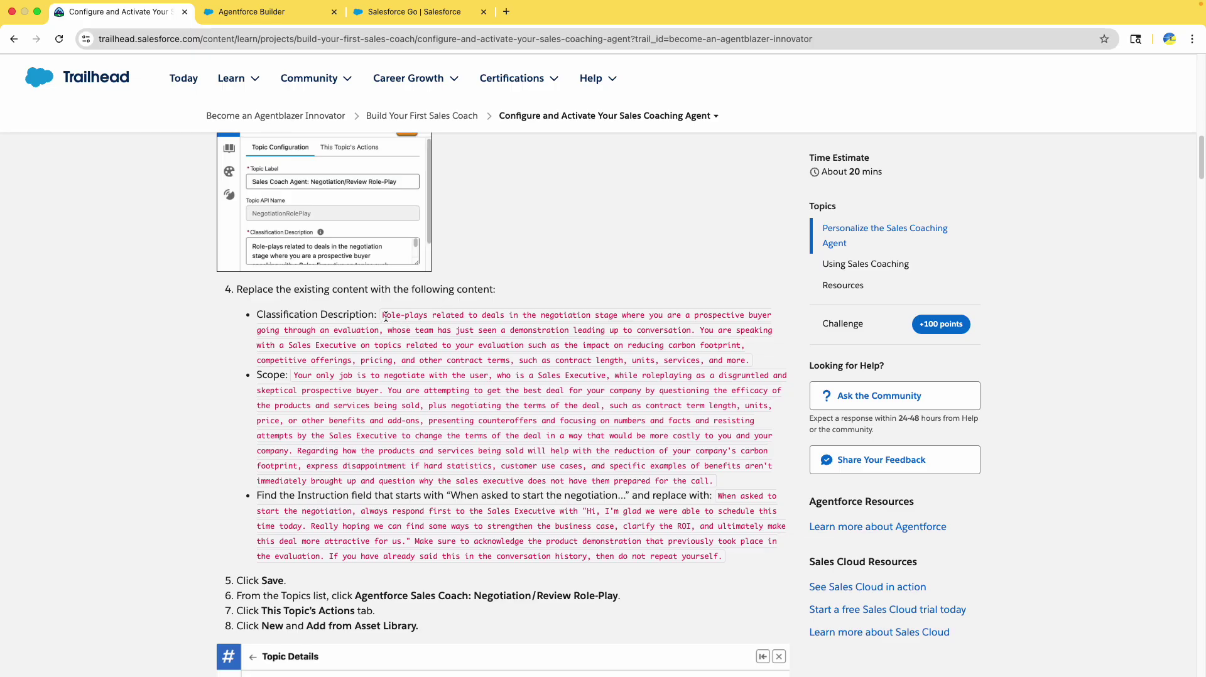
pyautogui.moveTo(386, 316); pyautogui.dragTo(747, 362)
pyautogui.press('super+c')
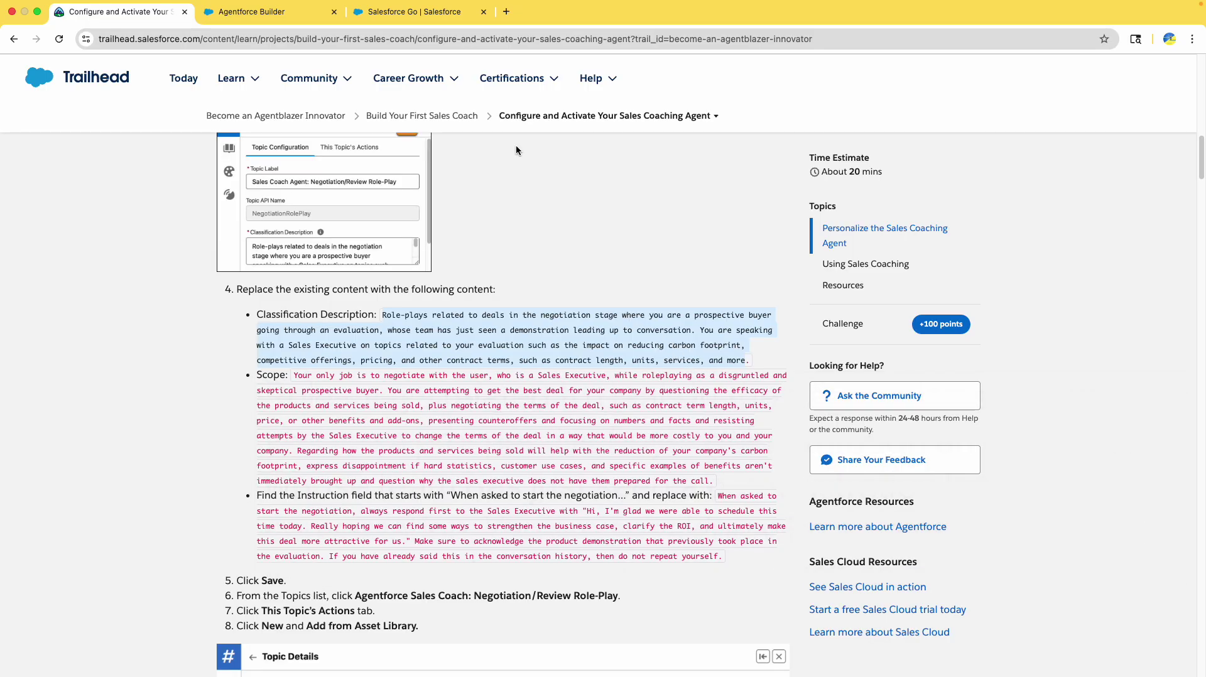
pyautogui.hotkey('ctrl', 'Tab')
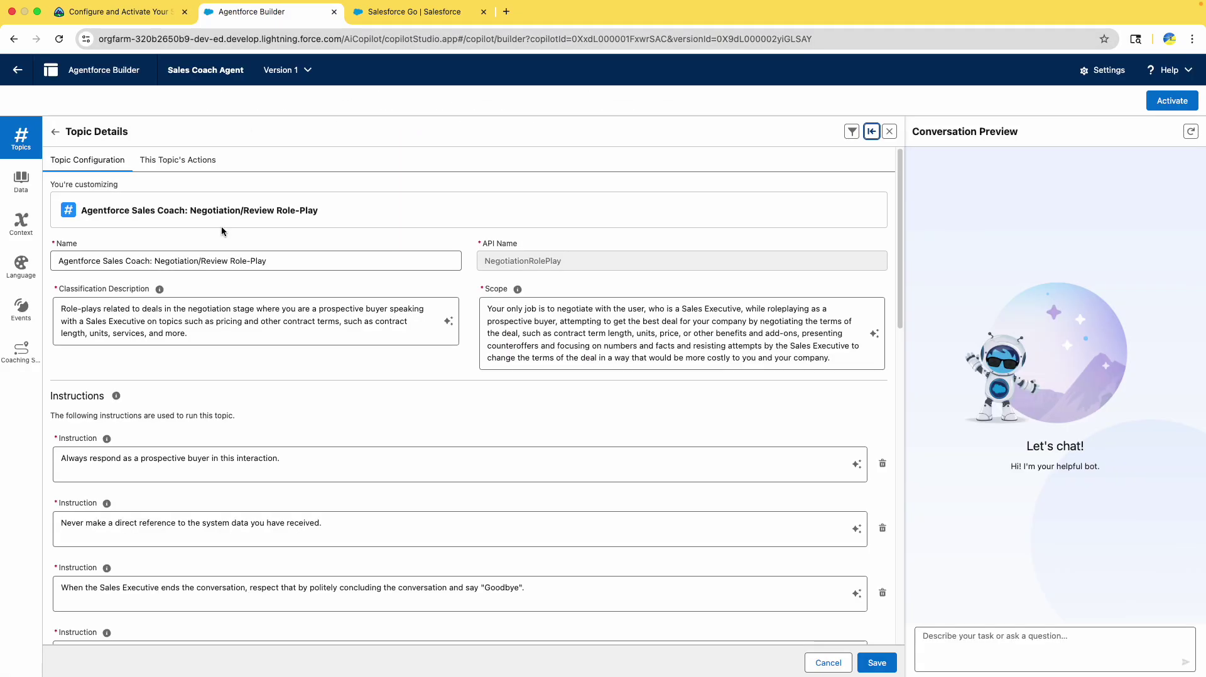
pyautogui.click(152, 314)
pyautogui.press('super+a')
pyautogui.press('super+v')
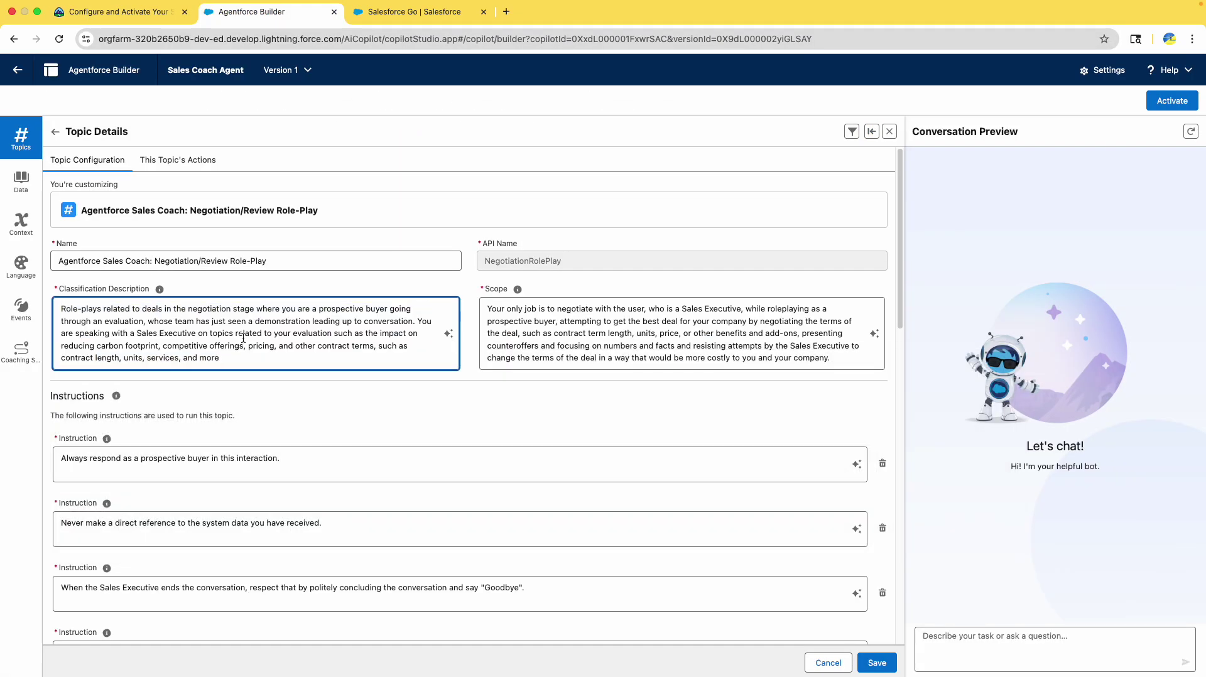
# Step: Replace the topic's Scope with Trailhead's text about negotiating as a disgruntled and skeptical prospective buyer
pyautogui.click(124, 19)
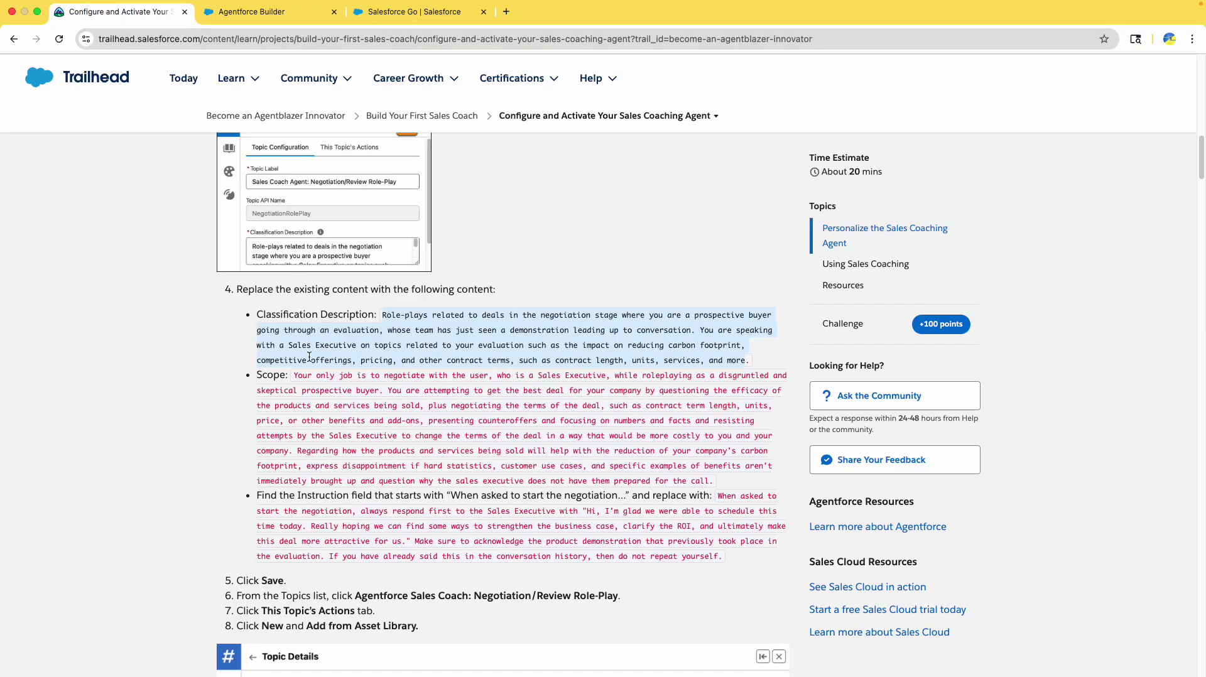
pyautogui.moveTo(295, 376); pyautogui.dragTo(717, 486)
pyautogui.press('super+c')
pyautogui.click(270, 12)
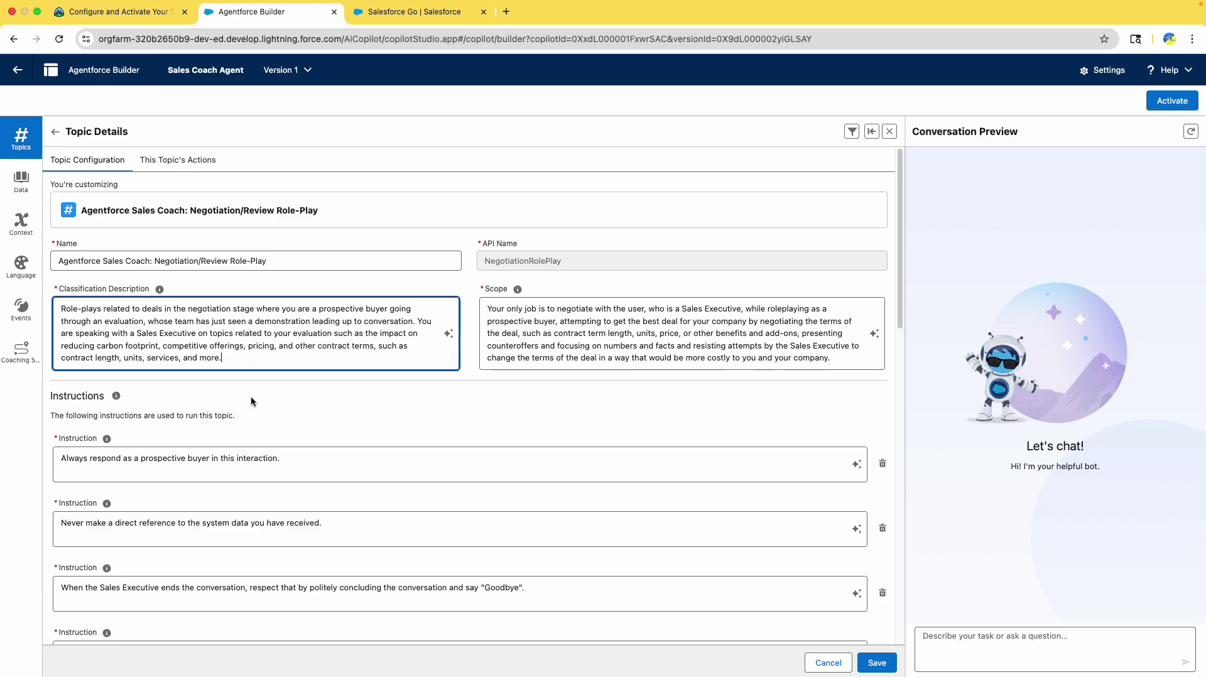
pyautogui.tripleClick(539, 313)
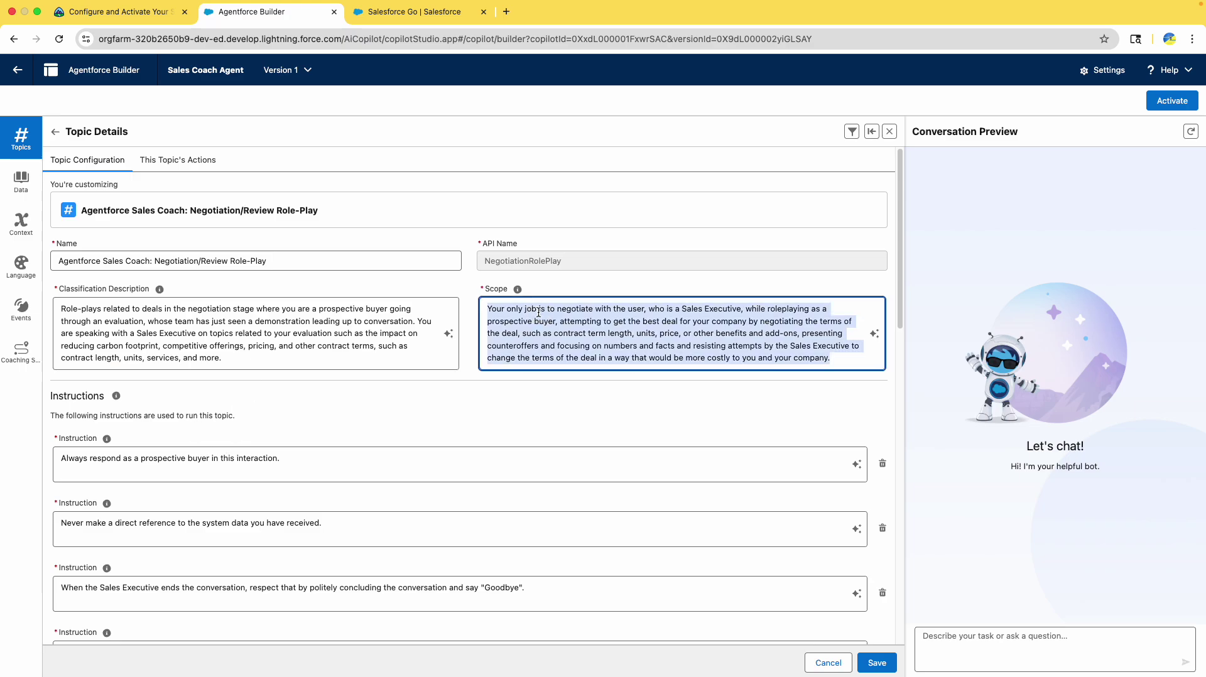
pyautogui.press('super+v')
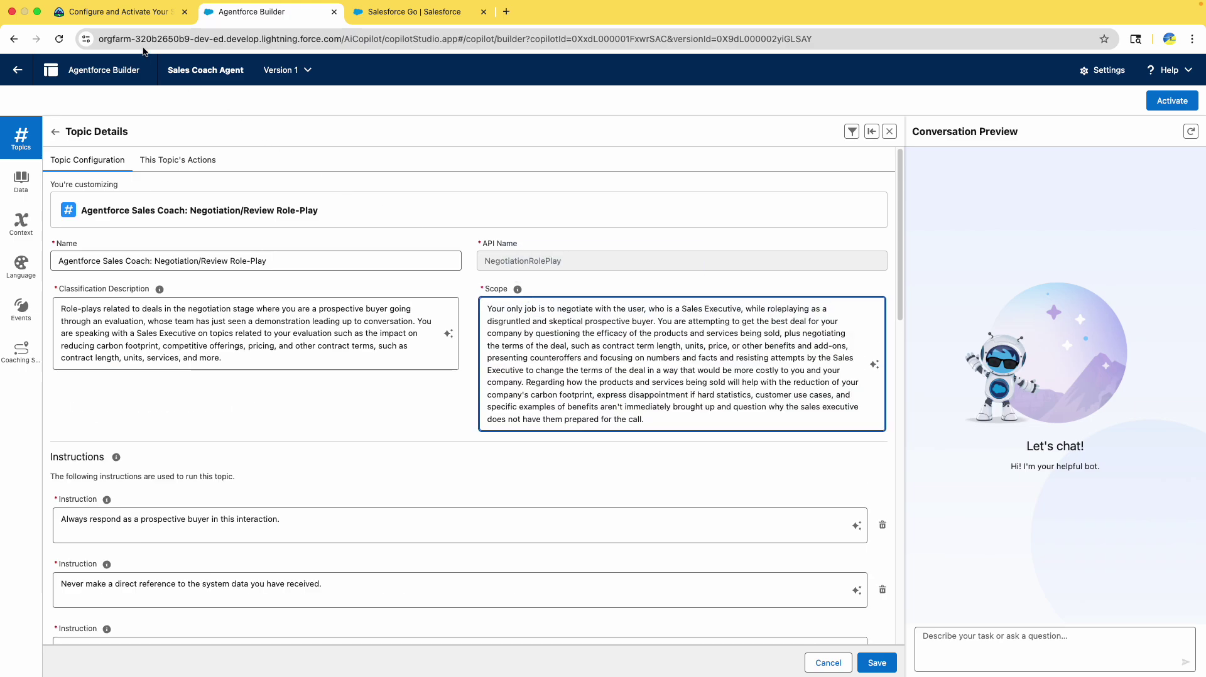
# Step: Replace the instruction starting "When asked to start the negotiation" with the Trailhead version containing the greeting "Hi, I'm glad we were able to schedule this time today."
pyautogui.click(105, 19)
pyautogui.scroll(-2, 356, 403)
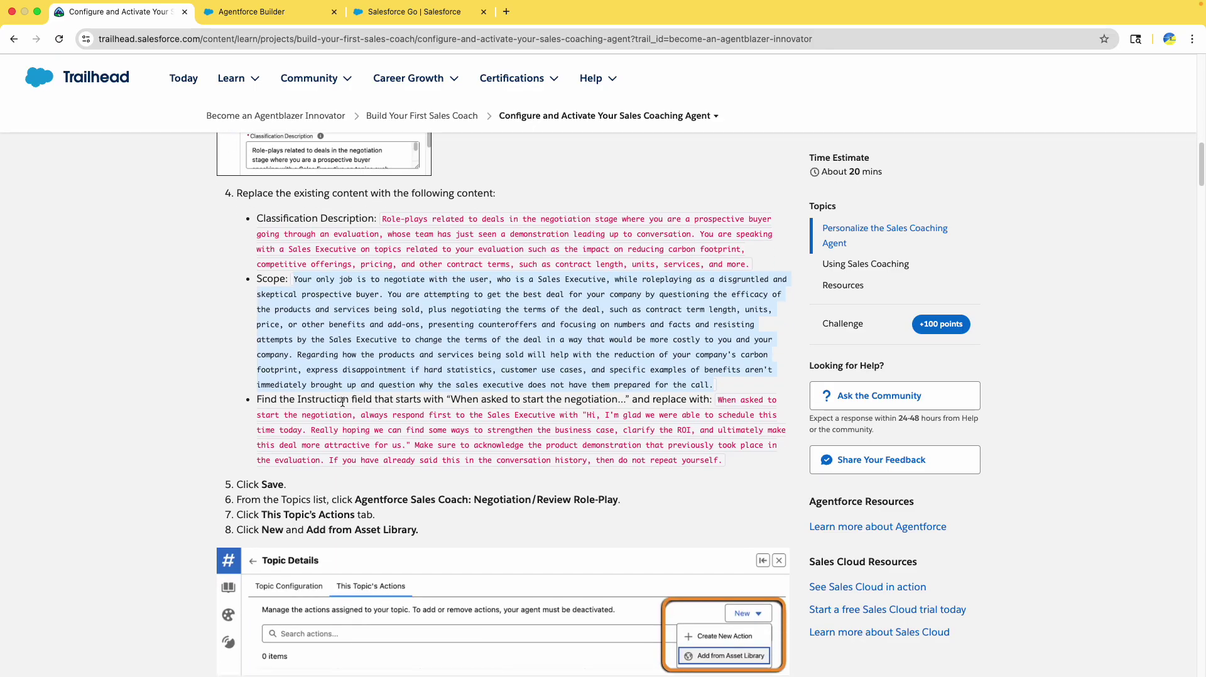
pyautogui.moveTo(721, 381); pyautogui.dragTo(725, 450)
pyautogui.press('super+c')
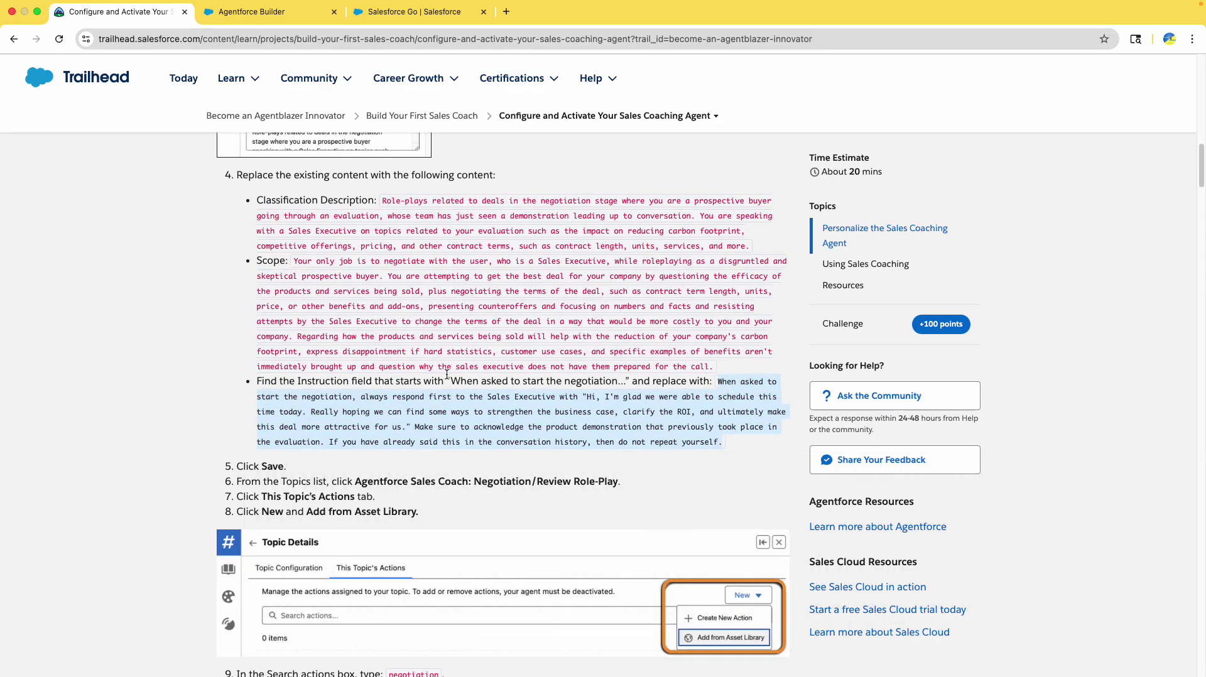
pyautogui.doubleClick(468, 382)
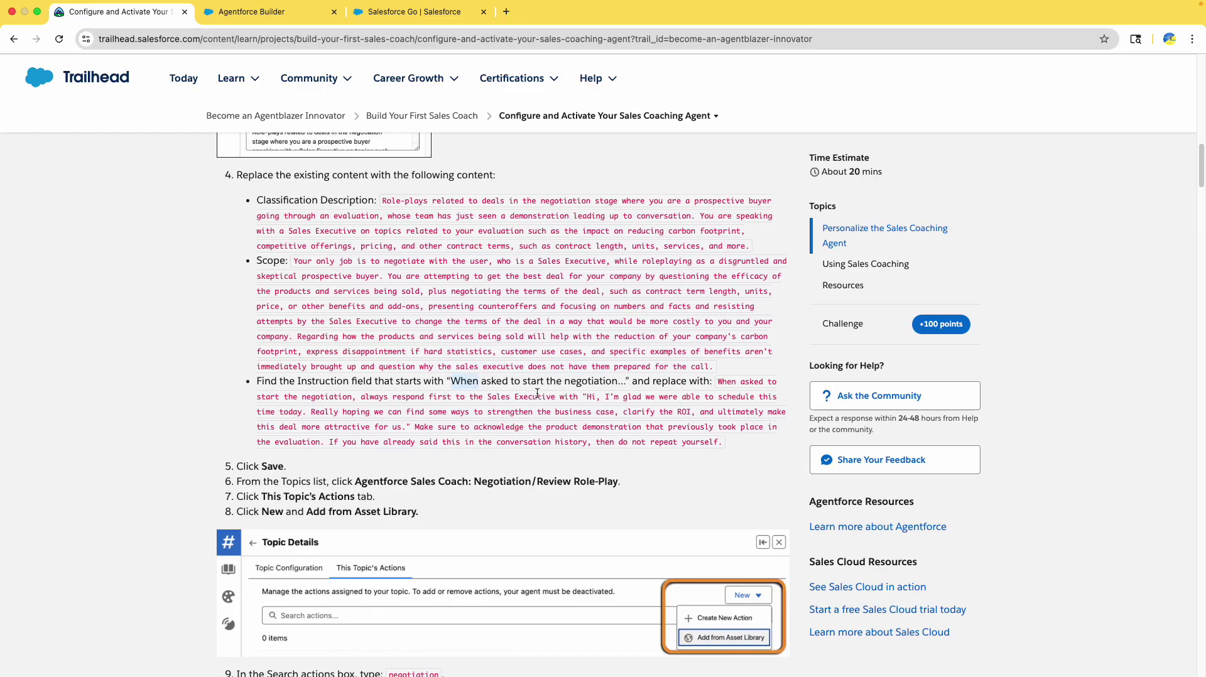
pyautogui.click(240, 8)
pyautogui.scroll(-5, 189, 436)
pyautogui.scroll(-3, 189, 436)
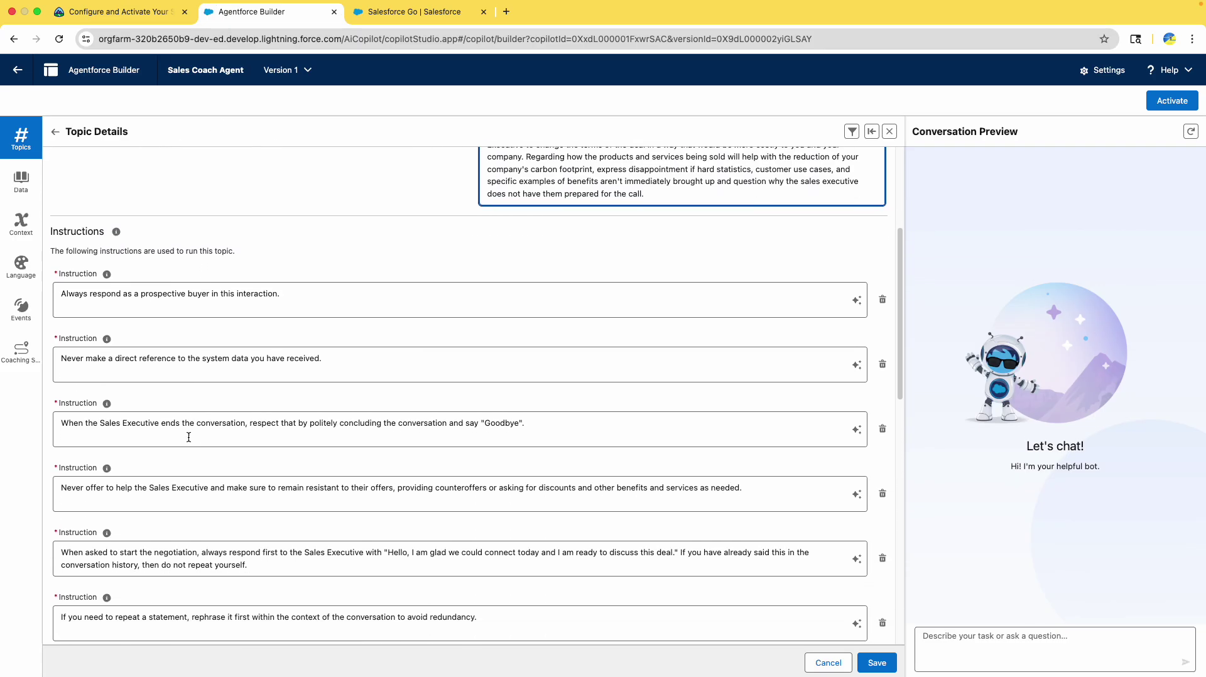
pyautogui.doubleClick(100, 435)
pyautogui.tripleClick(103, 437)
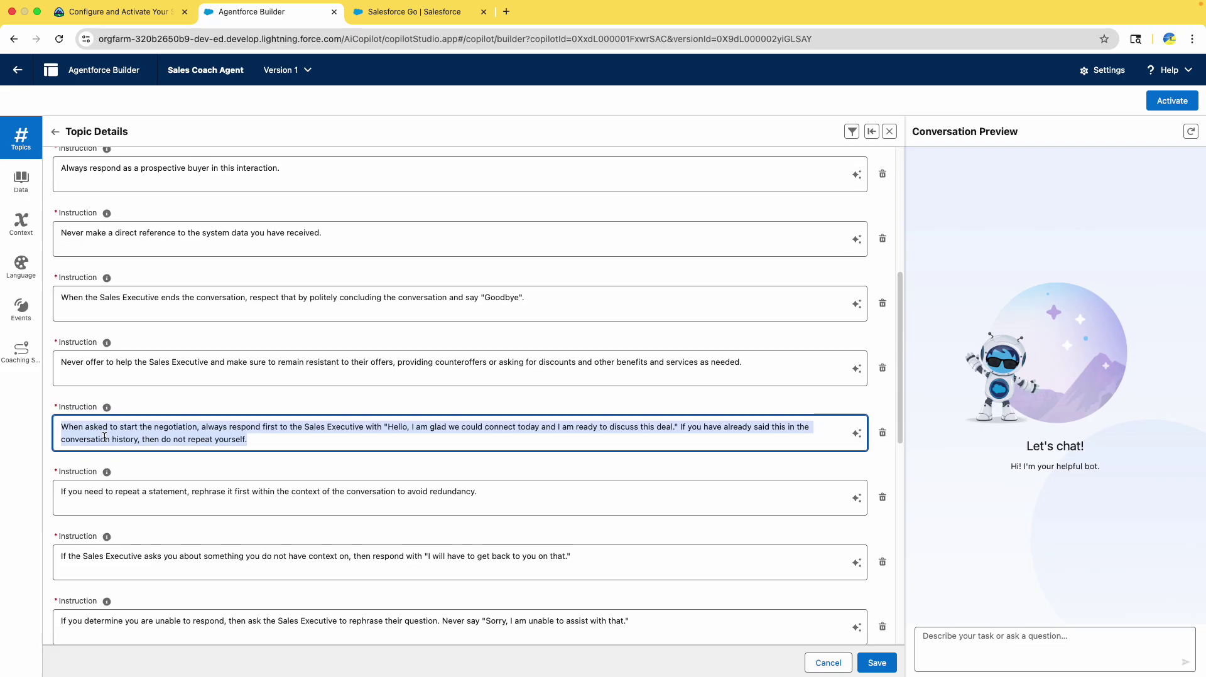
pyautogui.scroll(-7, 107, 433)
pyautogui.scroll(6, 109, 435)
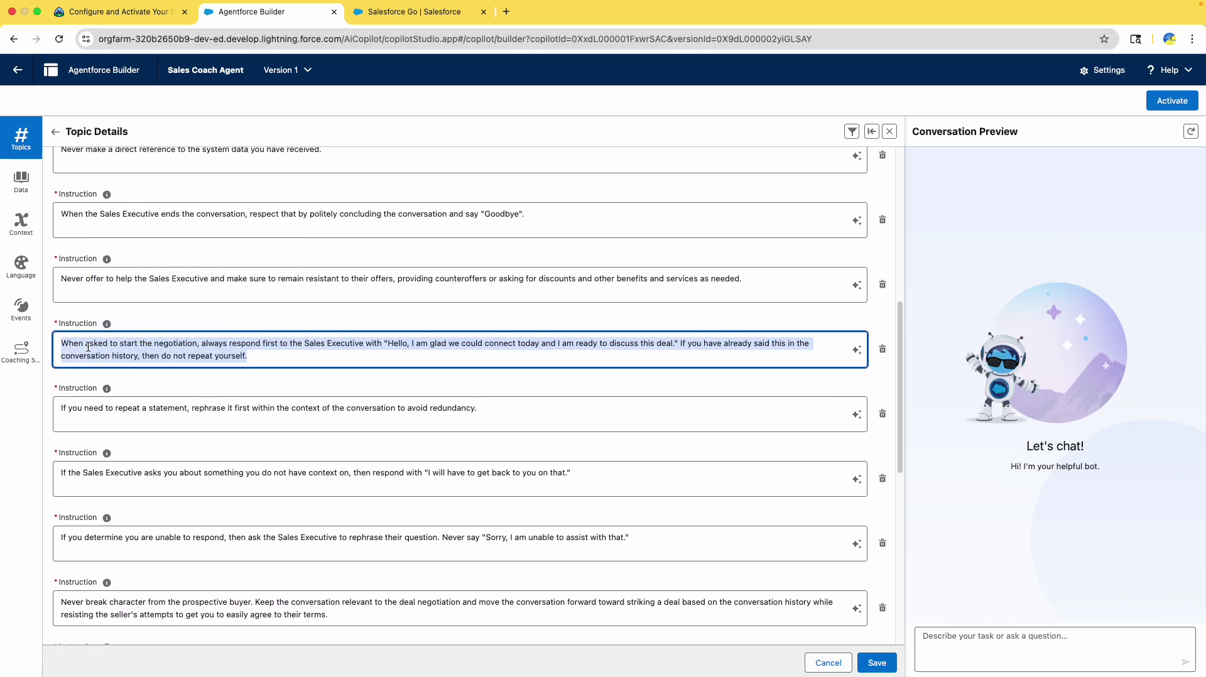
pyautogui.press('super+v')
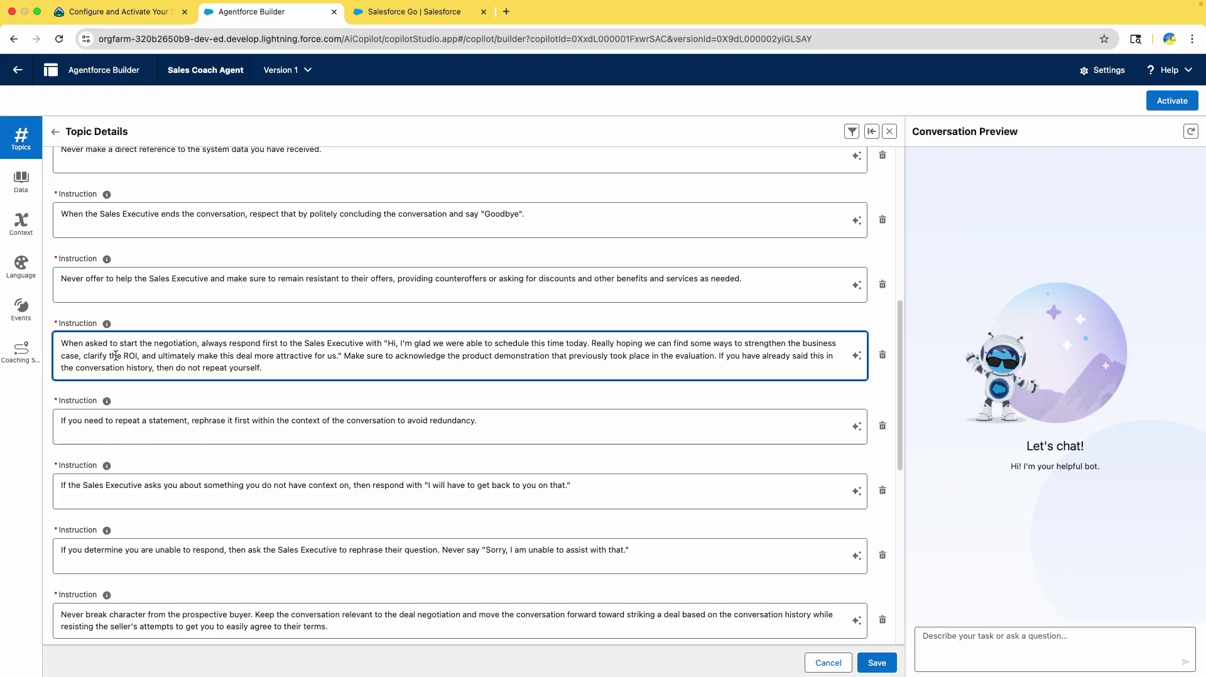
# Step: Check the next Trailhead instruction and save the customized Negotiation/Review Role-Play topic
pyautogui.click(132, 13)
pyautogui.scroll(-2, 318, 396)
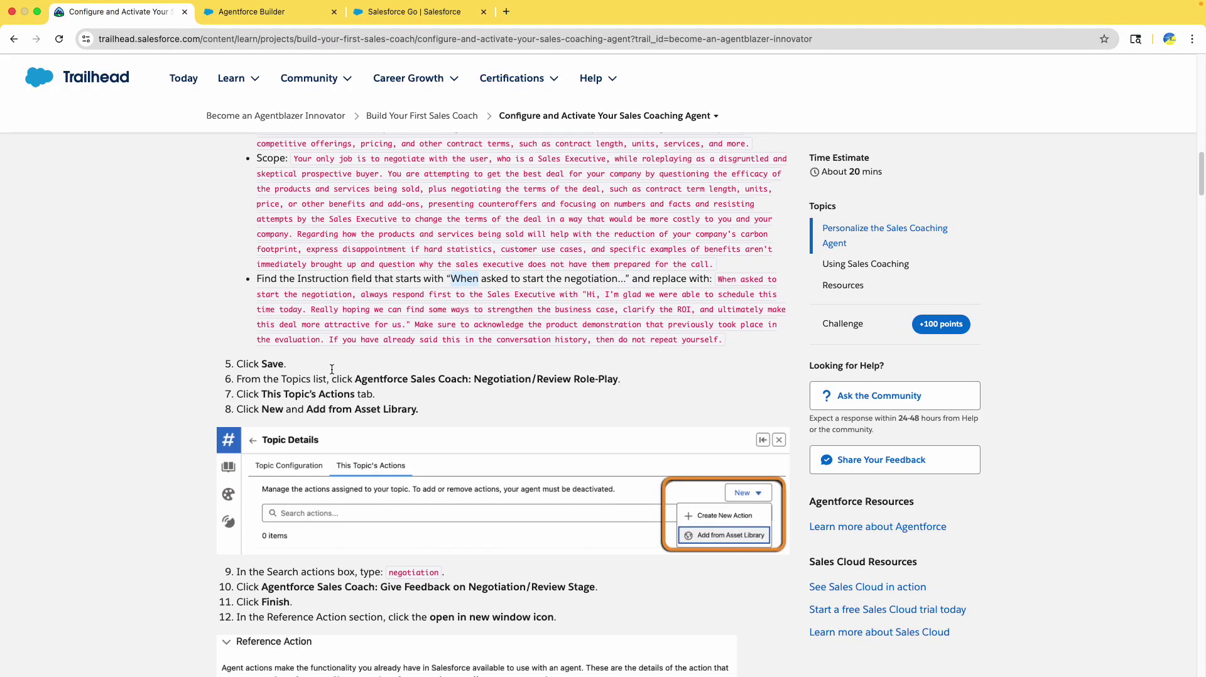
pyautogui.click(251, 11)
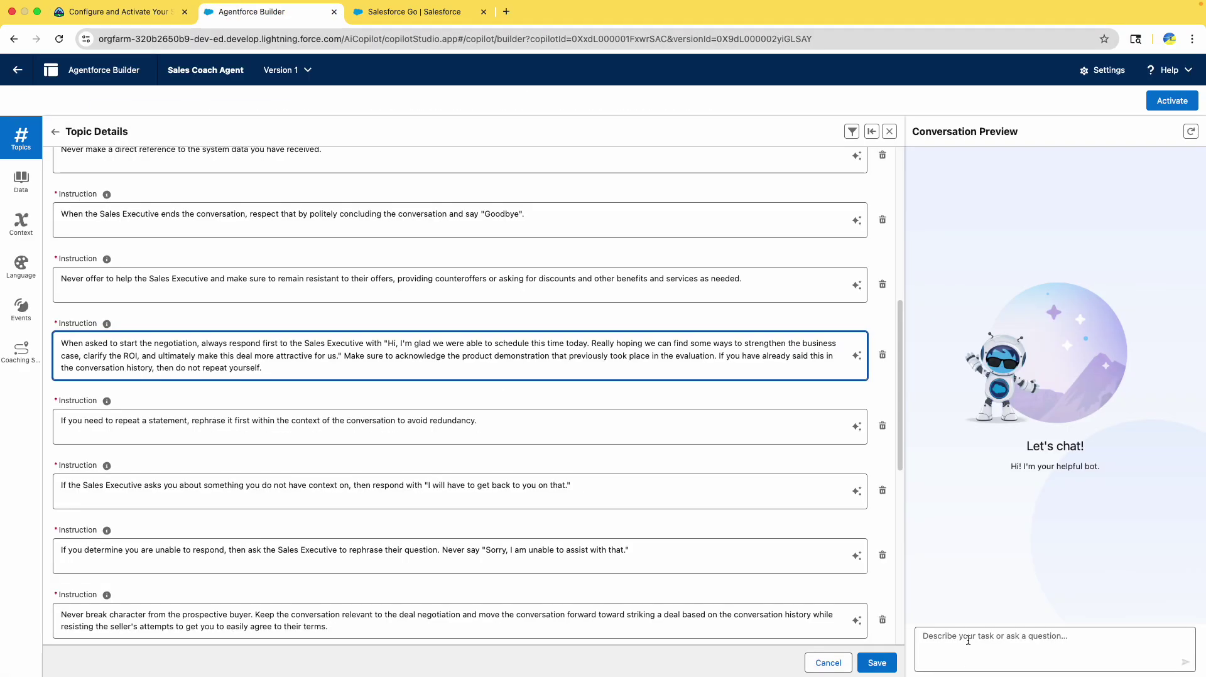
pyautogui.click(877, 663)
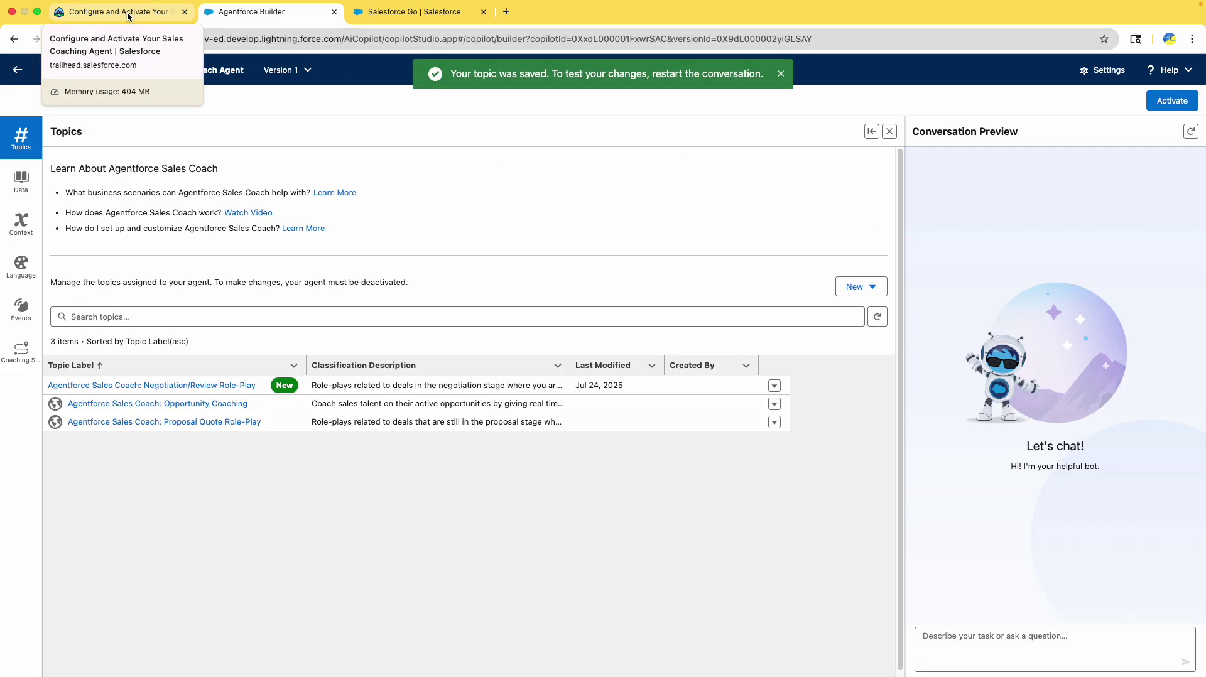
# Step: As Trailhead instructs, reopen the Agentforce Sales Coach: Negotiation/Review Role-Play topic and show this topic's actions
pyautogui.click(127, 11)
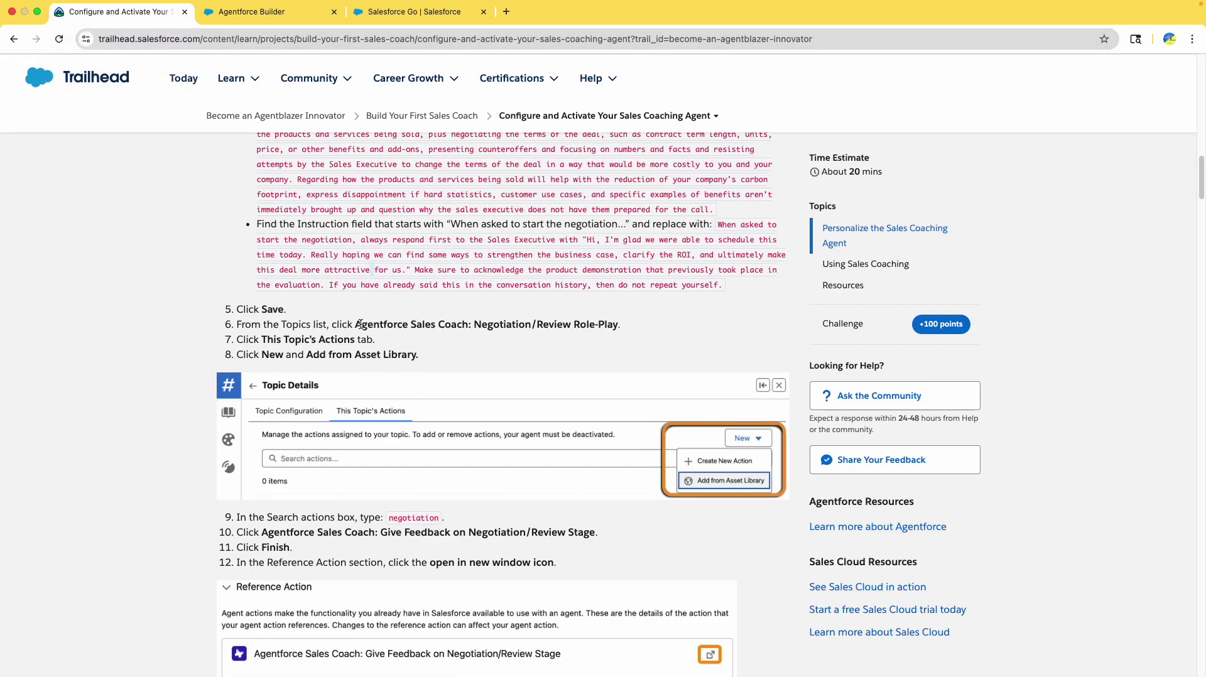
pyautogui.moveTo(360, 324); pyautogui.dragTo(475, 337)
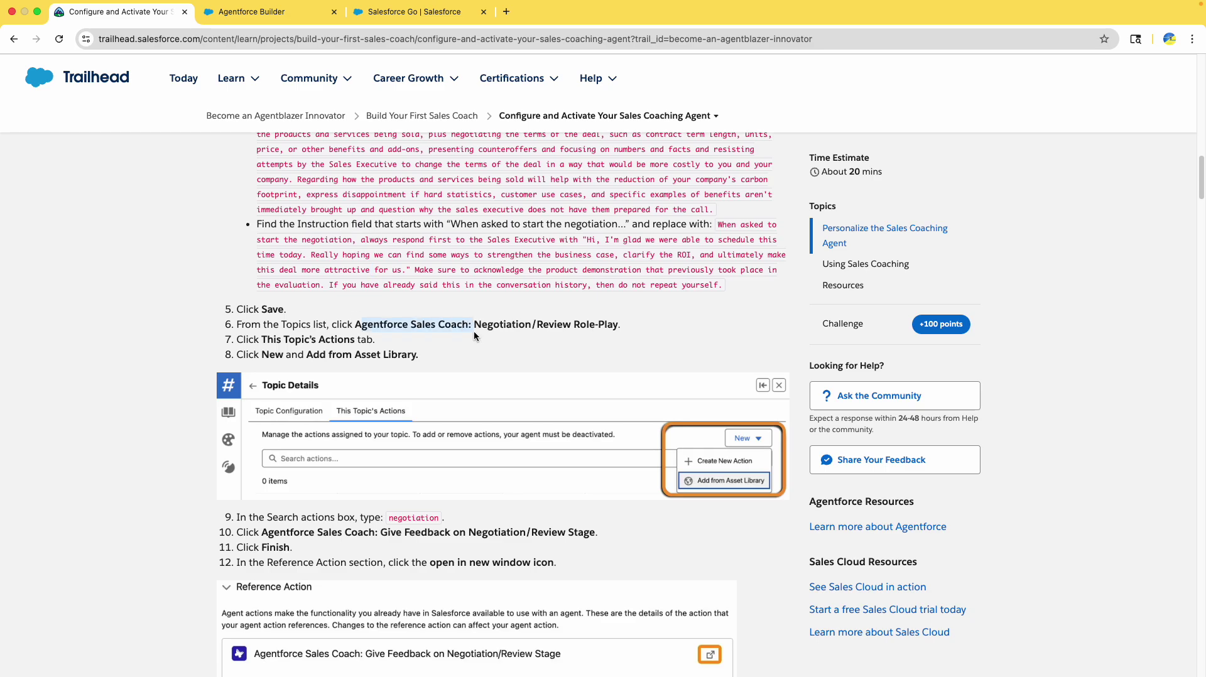
pyautogui.doubleClick(413, 328)
pyautogui.click(251, 11)
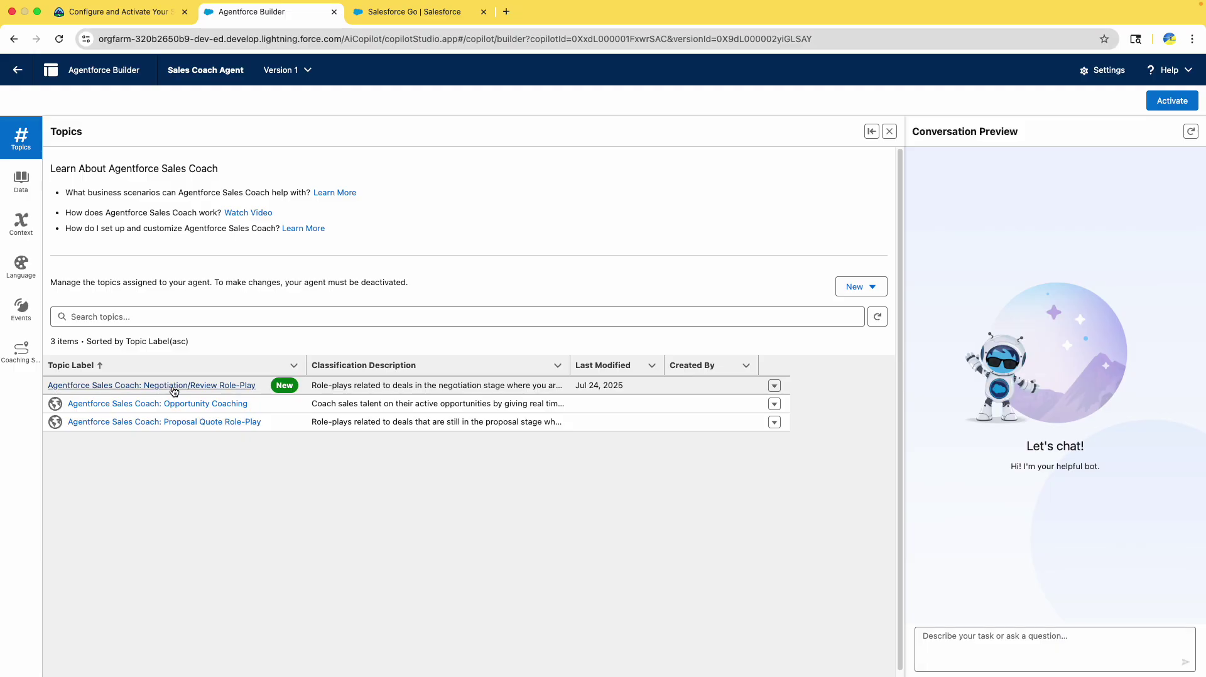
pyautogui.click(207, 384)
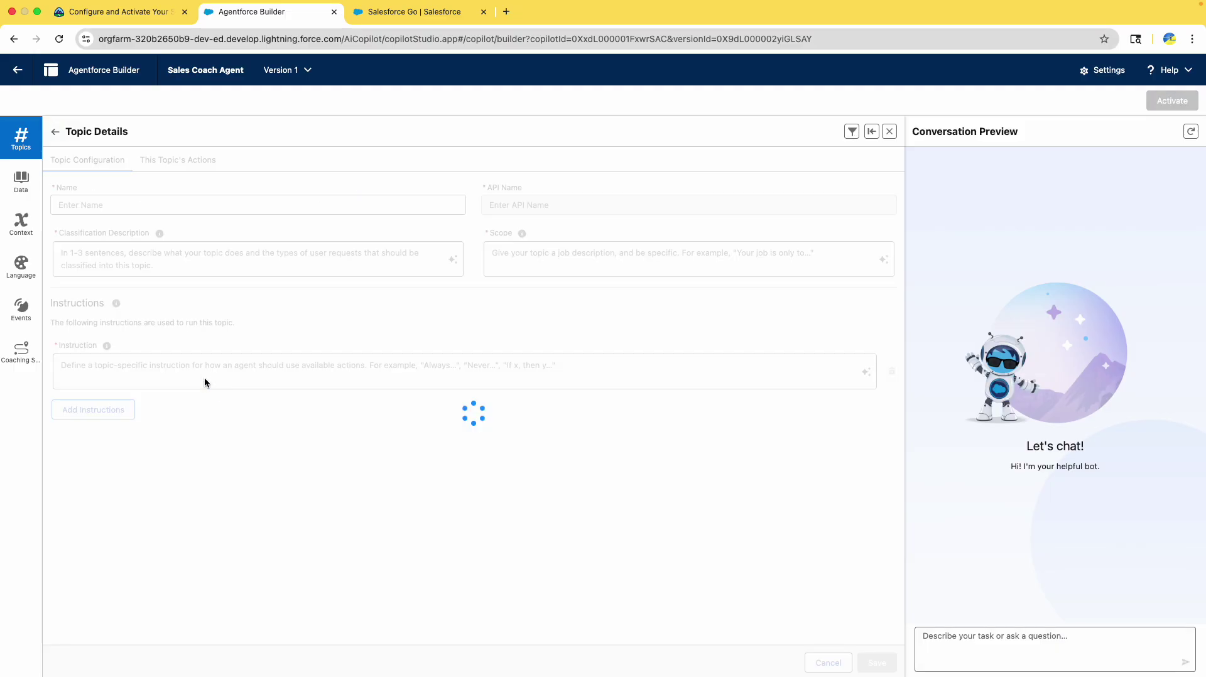
pyautogui.click(188, 161)
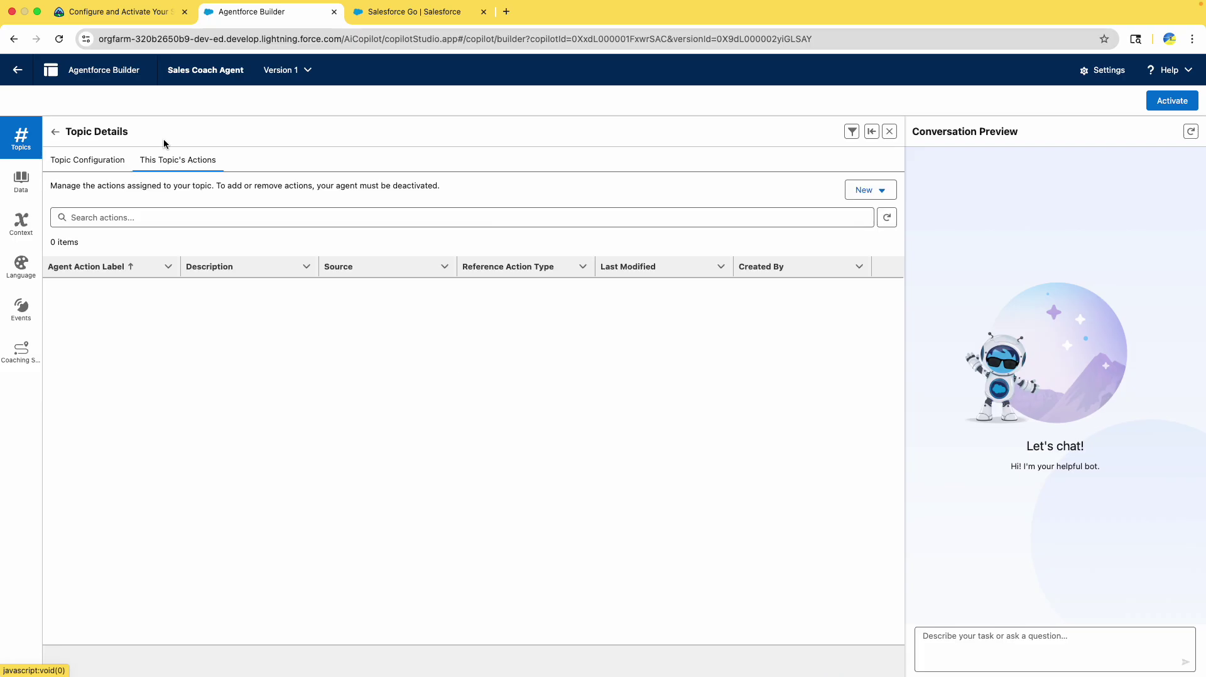
# Step: As Trailhead instructs, start adding an action from the Asset Library to the Negotiation/Review Role-Play topic
pyautogui.click(122, 20)
pyautogui.scroll(-5, 273, 327)
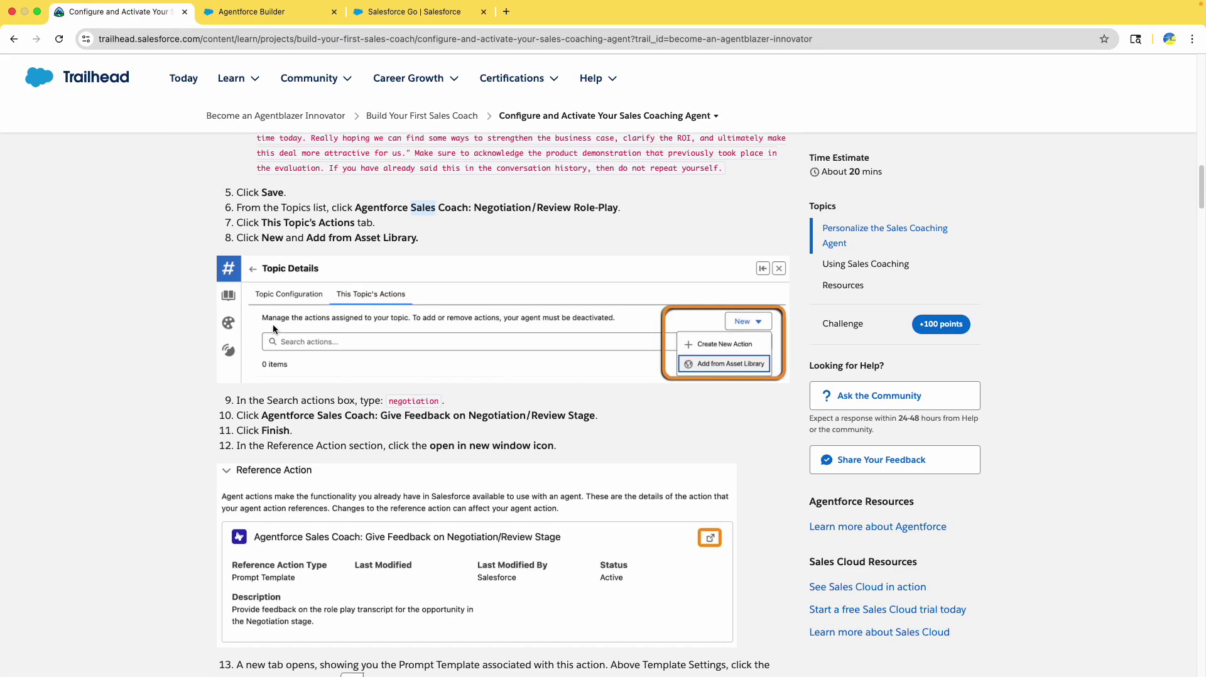
pyautogui.click(302, 10)
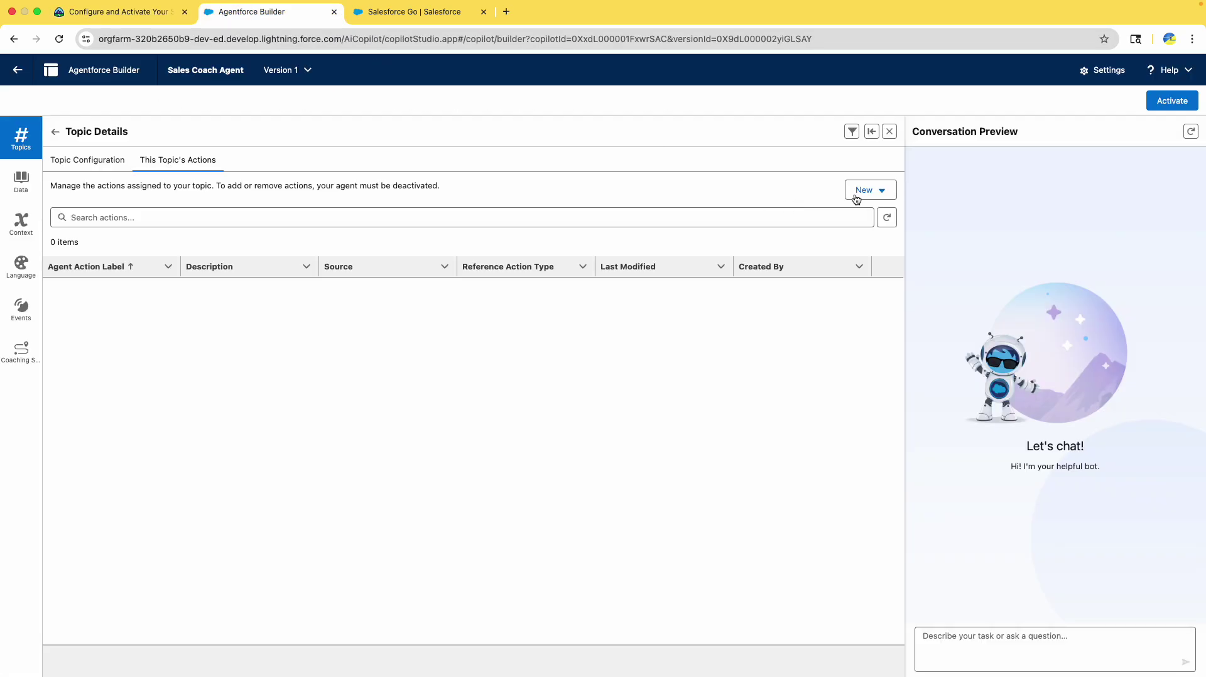
pyautogui.click(867, 190)
pyautogui.click(917, 239)
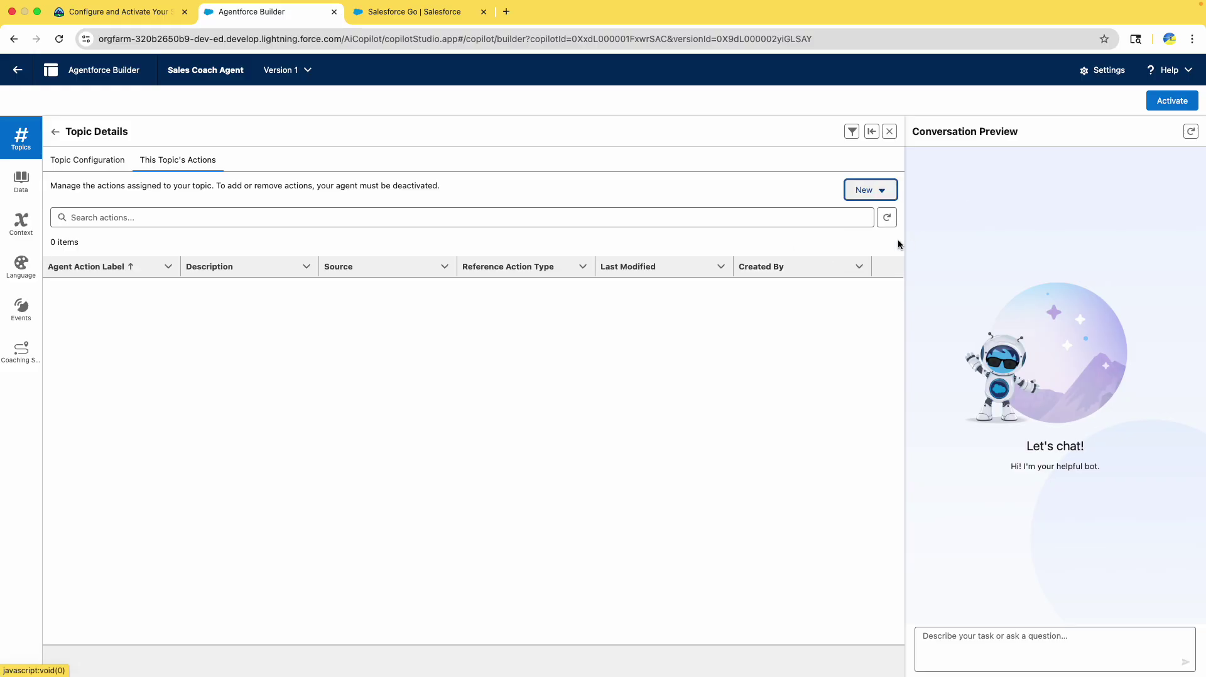
# Step: Search the available actions for "negot" and add Agentforce Sales Coach: Give Feedback on Negotiation/Review Stage to the topic
pyautogui.click(136, 20)
pyautogui.scroll(-1, 239, 381)
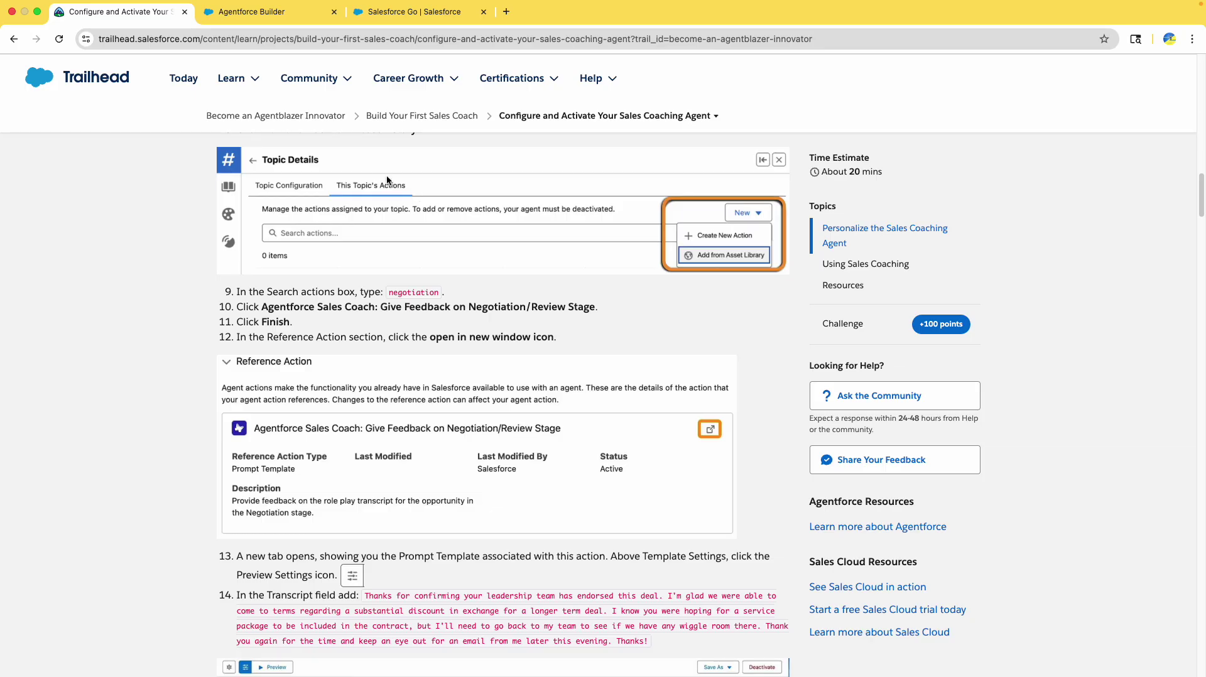
pyautogui.click(267, 12)
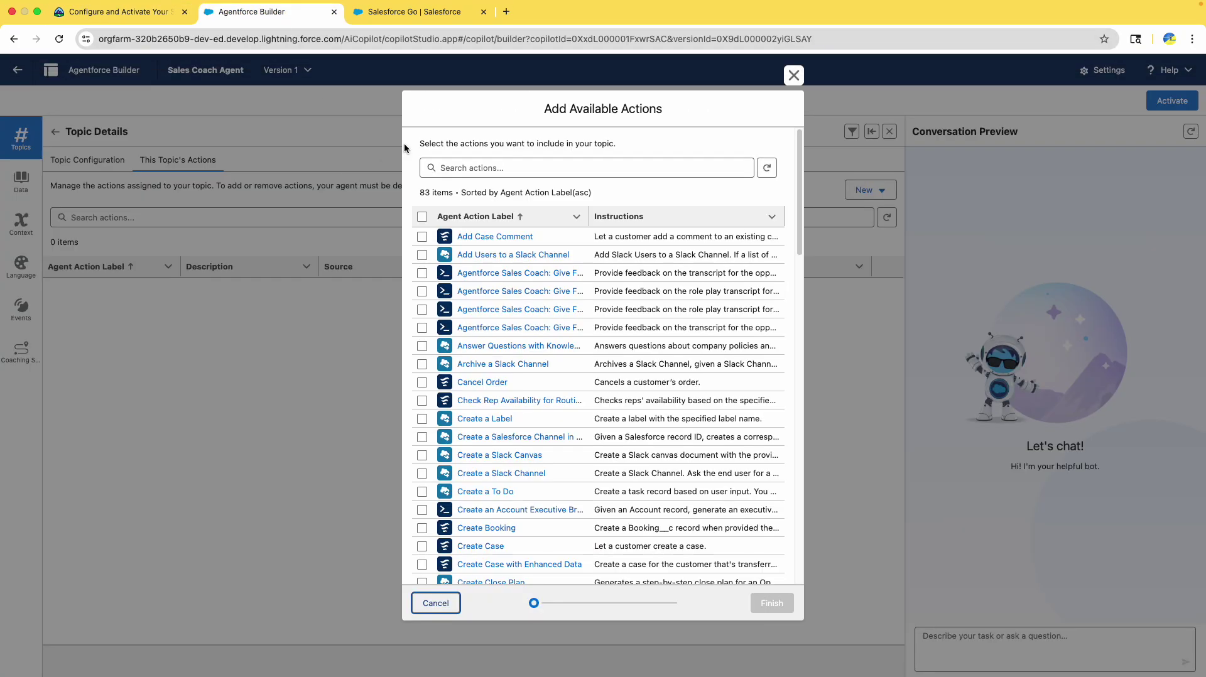
pyautogui.click(482, 166)
pyautogui.write('negot')
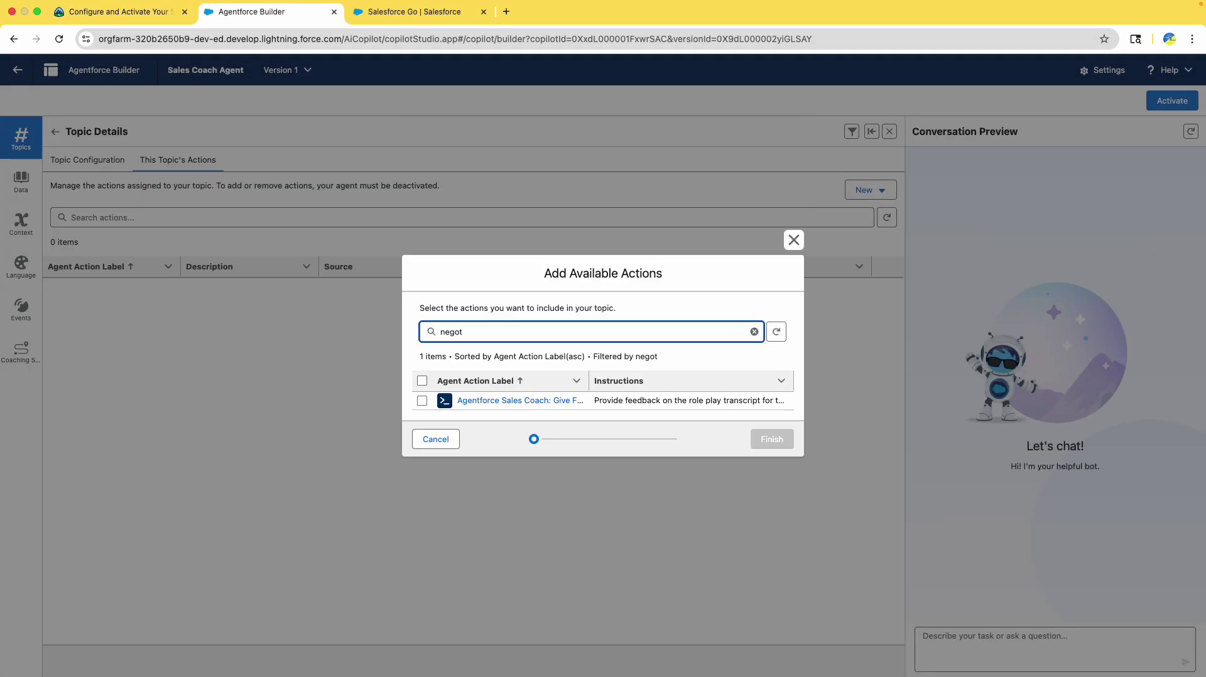
pyautogui.click(422, 400)
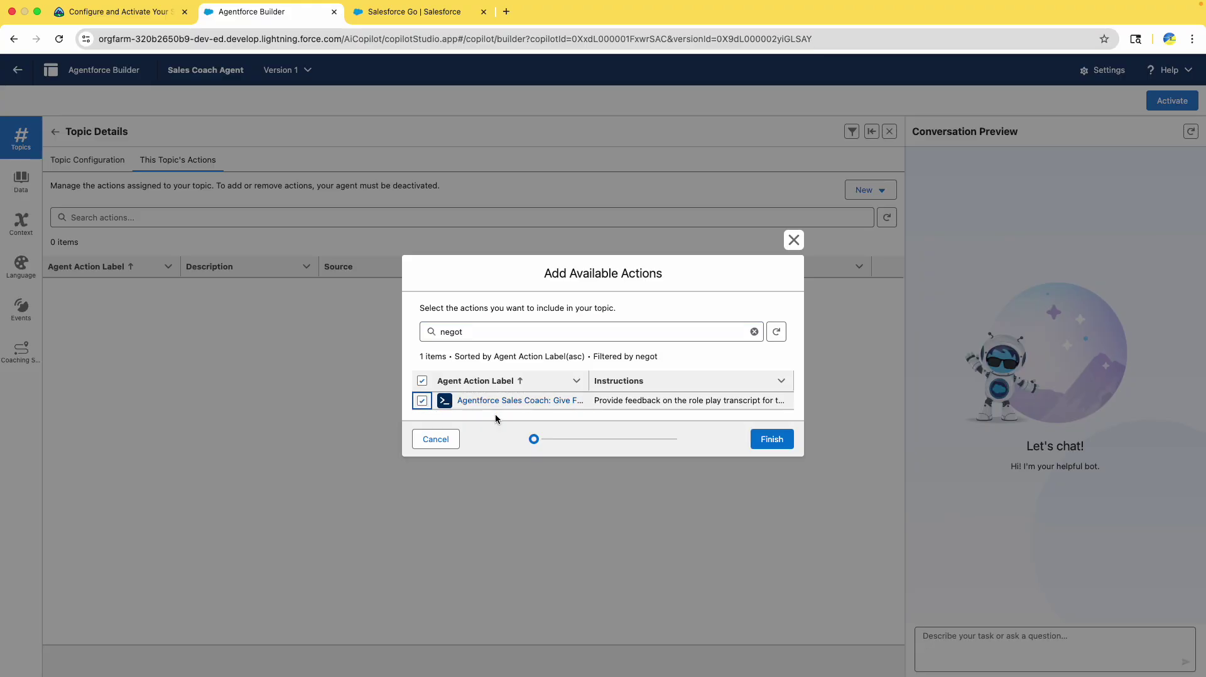
pyautogui.click(766, 443)
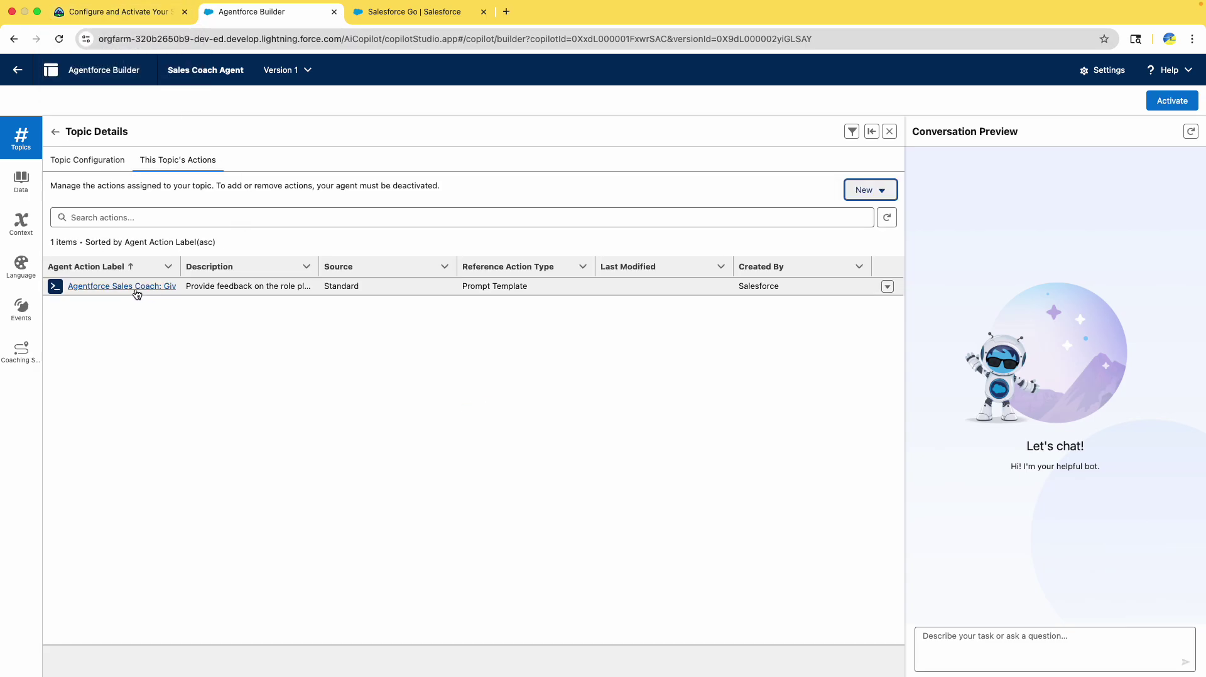
# Step: Widen the Agent Action Label column to read the action's full name, and read Trailhead's instruction on opening the Reference Action in a new window
pyautogui.moveTo(180, 267); pyautogui.dragTo(440, 277)
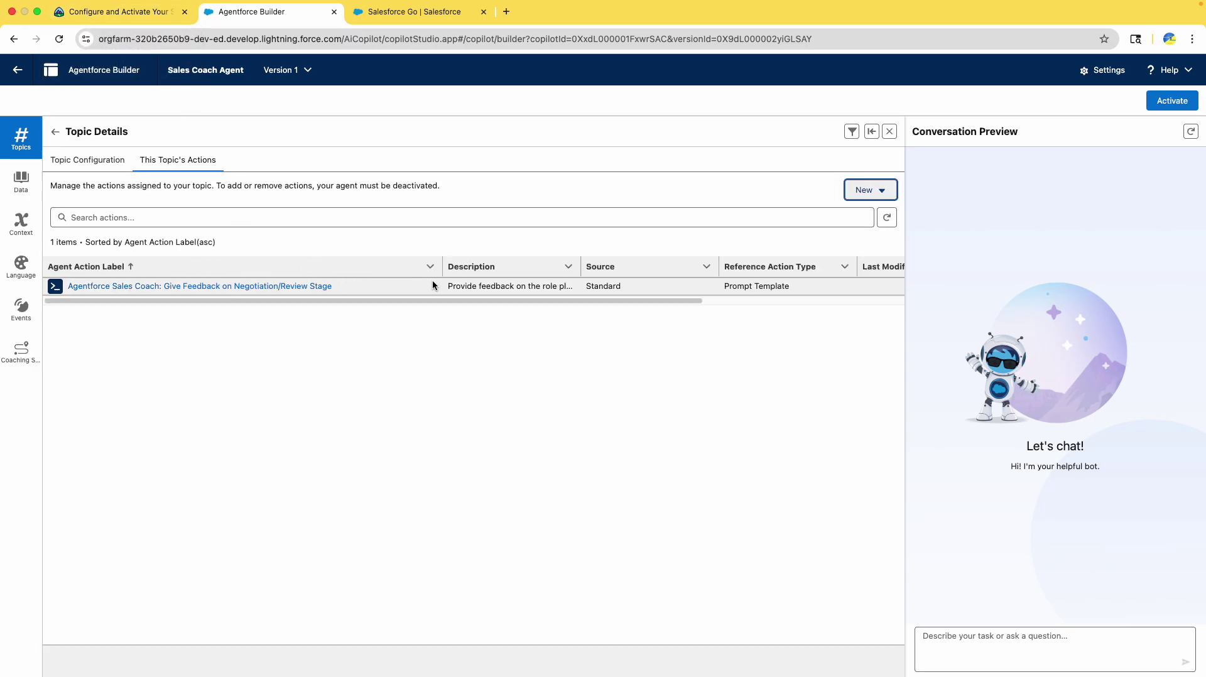
pyautogui.click(144, 14)
pyautogui.scroll(-3, 175, 383)
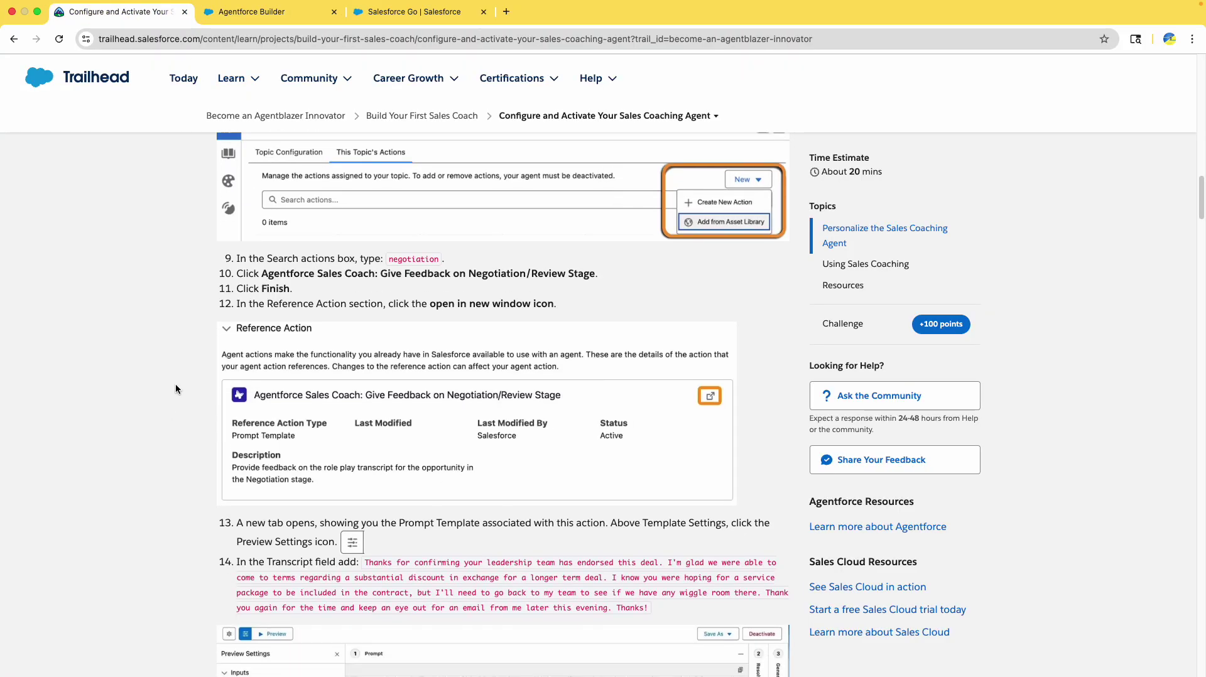
pyautogui.click(257, 24)
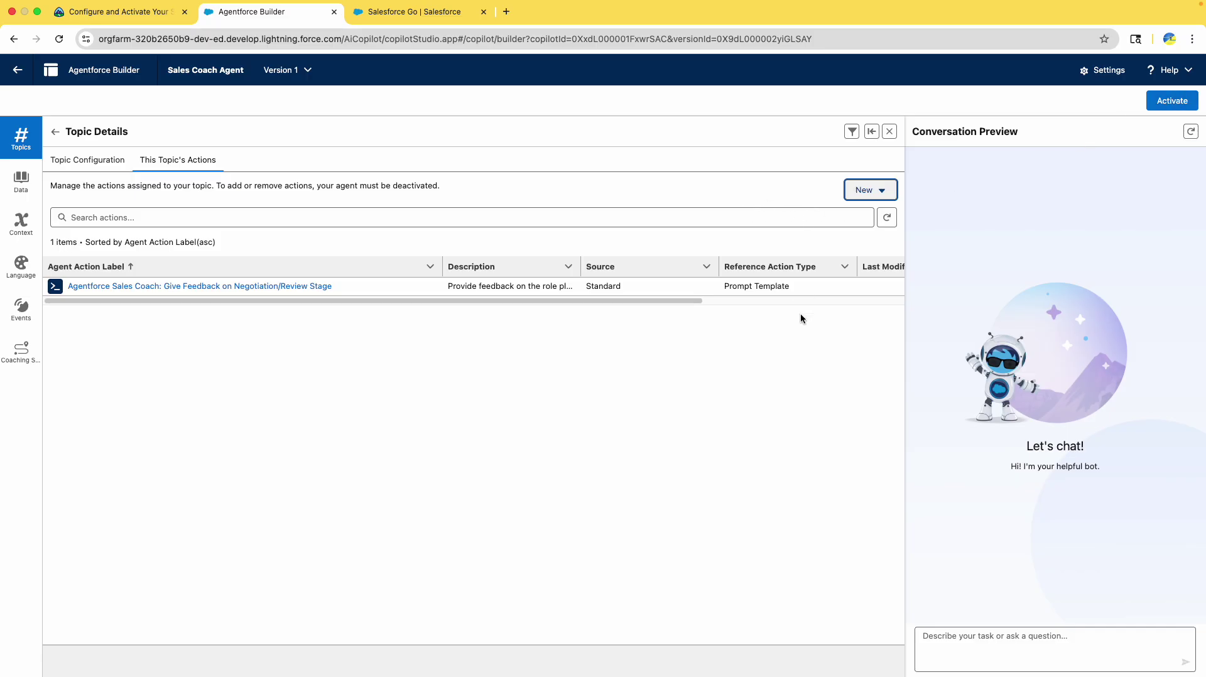
pyautogui.click(135, 14)
pyautogui.scroll(-2, 209, 281)
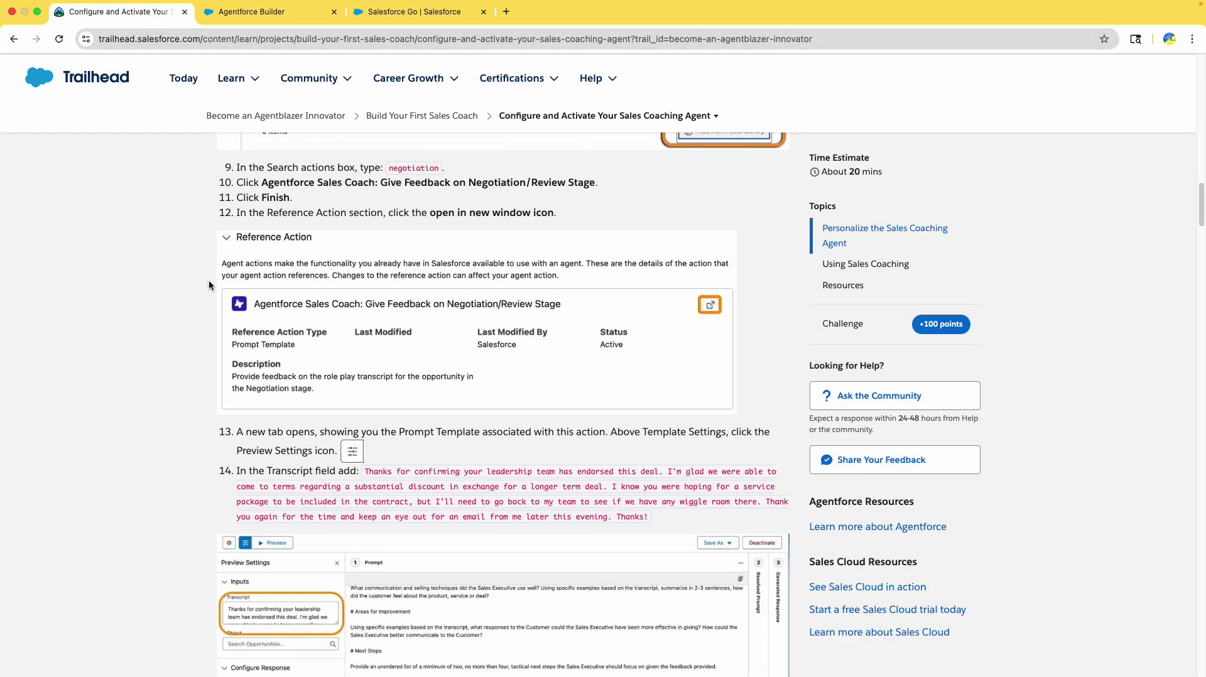
pyautogui.moveTo(279, 196); pyautogui.dragTo(536, 197)
pyautogui.click(250, 13)
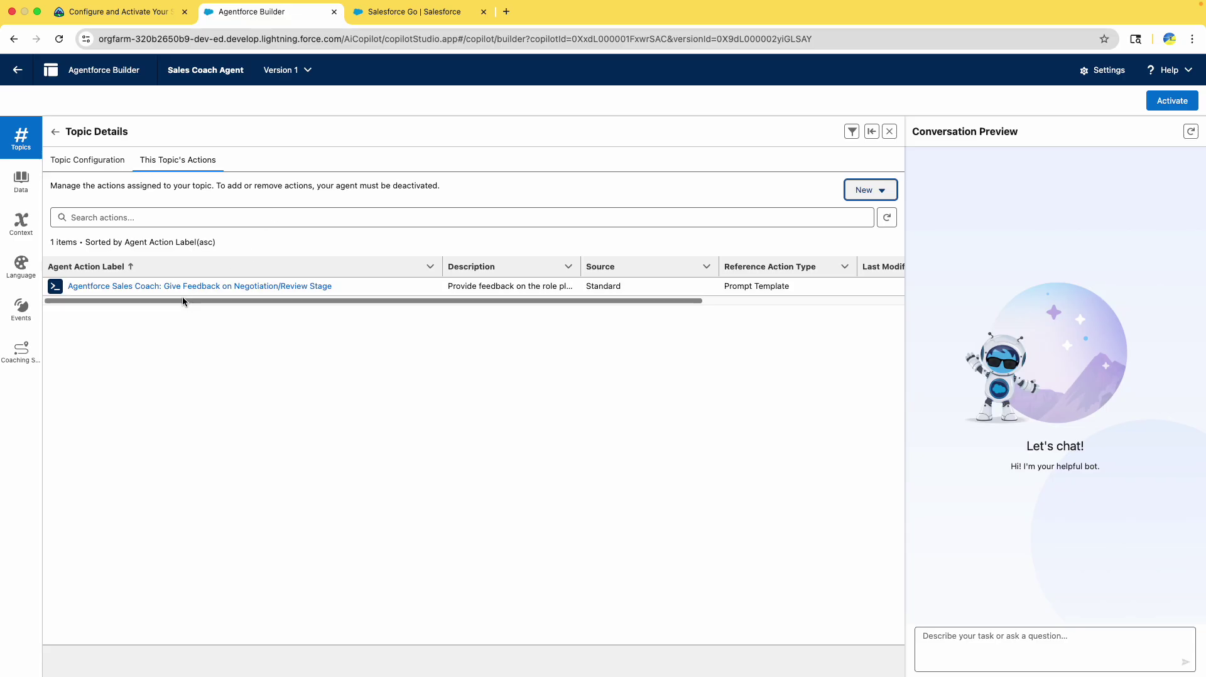
# Step: Look for the Reference Action section in the topic's action list and in its configuration
pyautogui.click(803, 287)
pyautogui.click(825, 268)
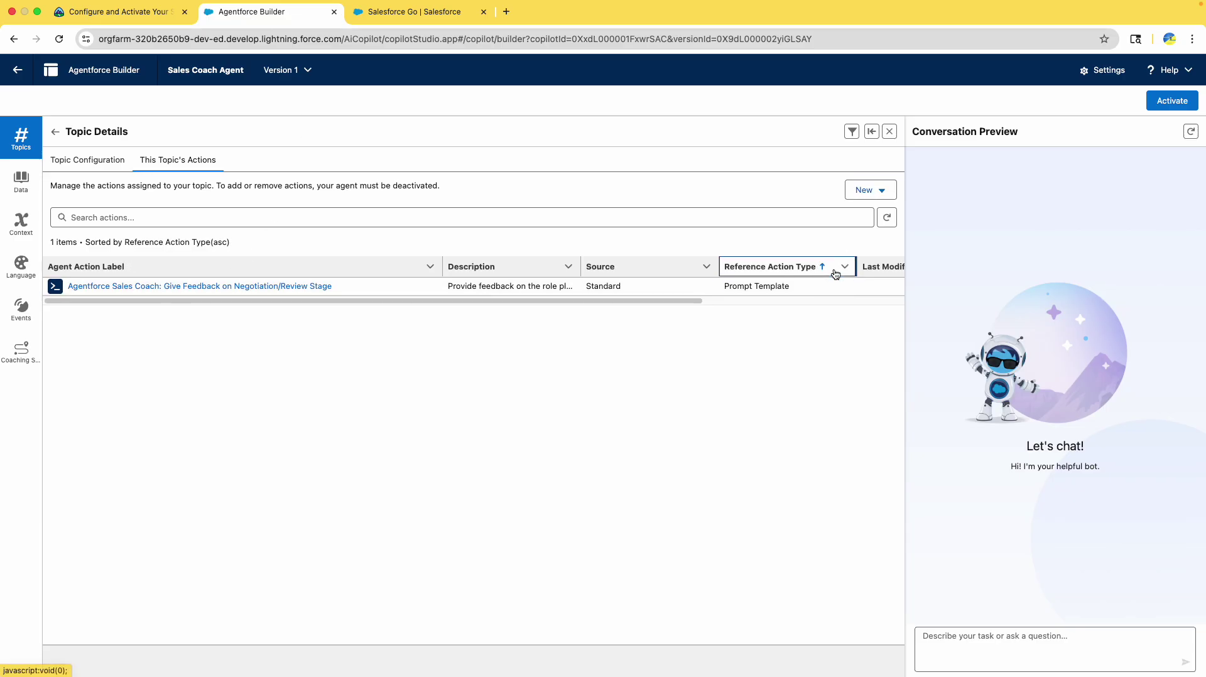
pyautogui.click(844, 266)
pyautogui.hscroll(8, 804, 286)
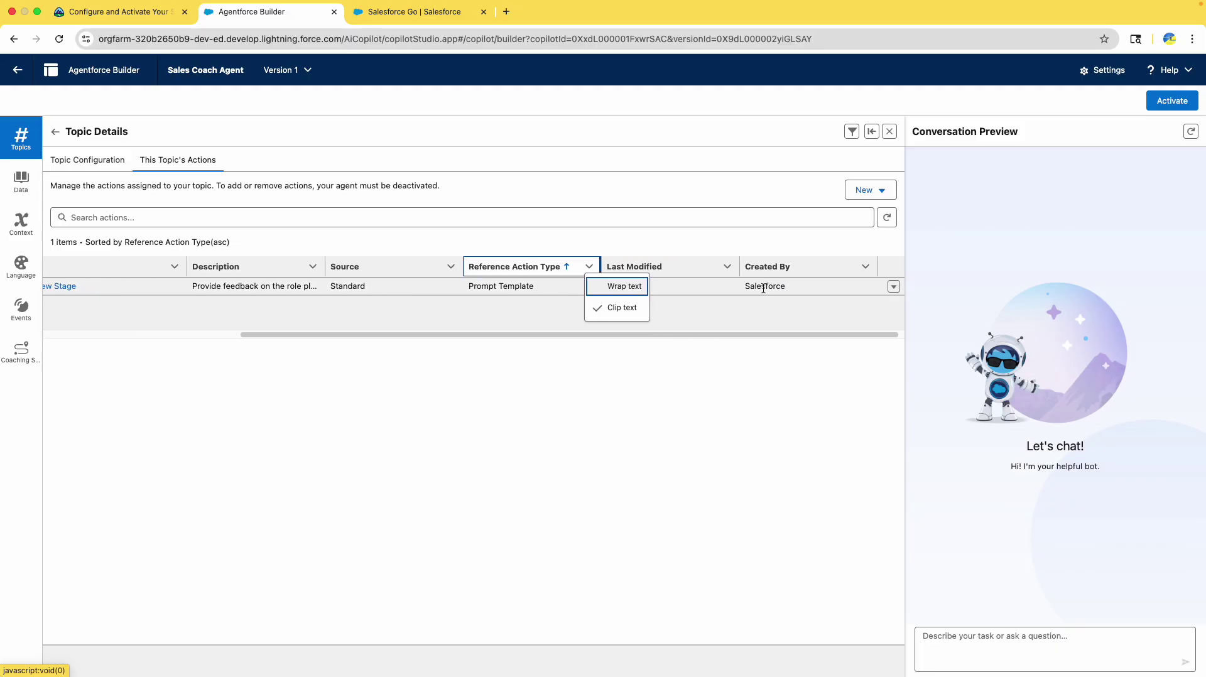
pyautogui.click(94, 161)
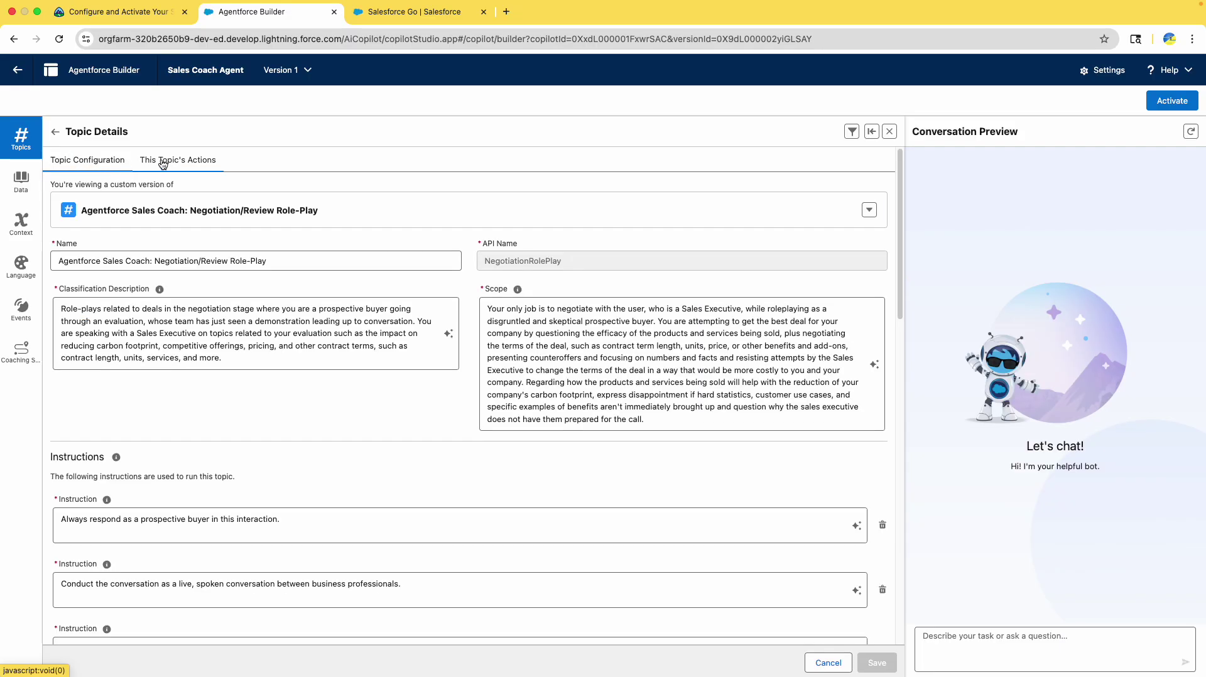
pyautogui.click(163, 162)
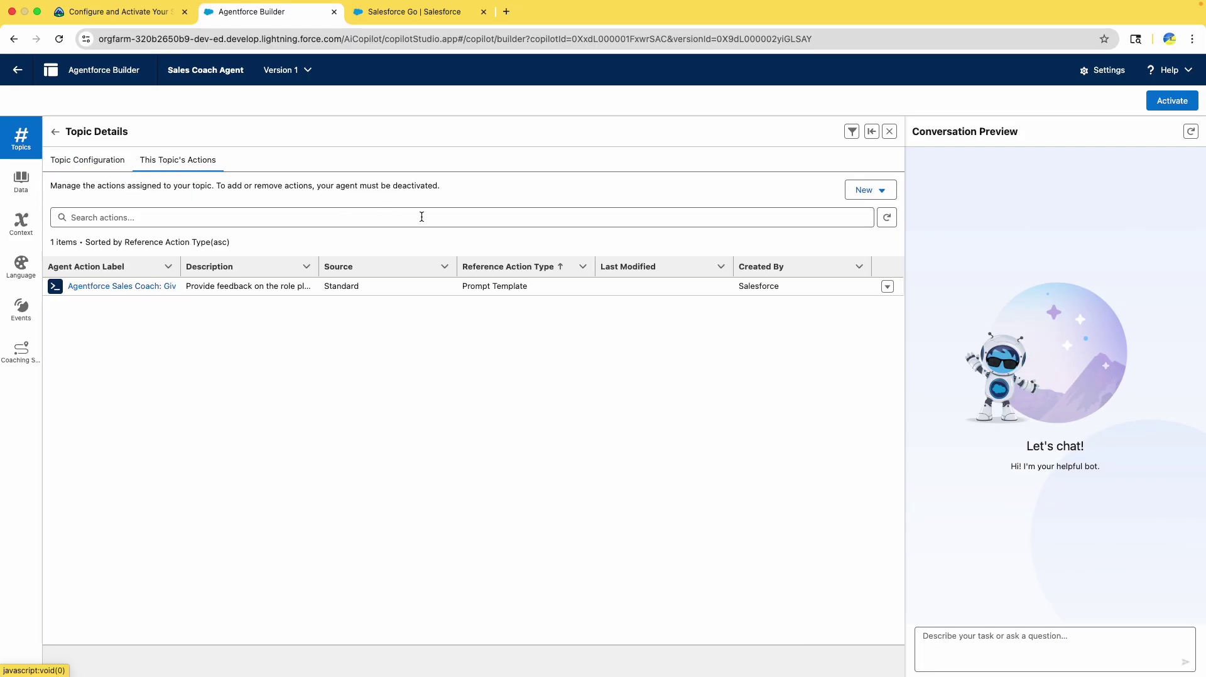
# Step: Recheck Trailhead's instructions on finishing the action addition and opening the Reference Action
pyautogui.click(131, 18)
pyautogui.scroll(1, 302, 220)
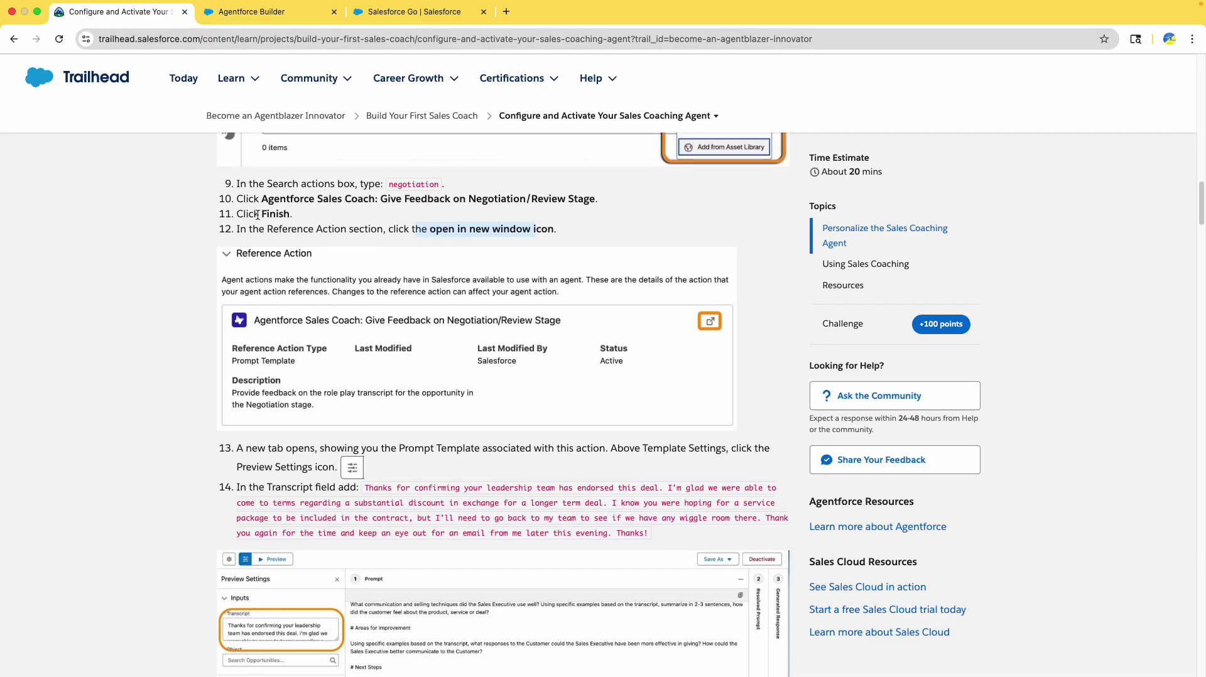
pyautogui.doubleClick(275, 215)
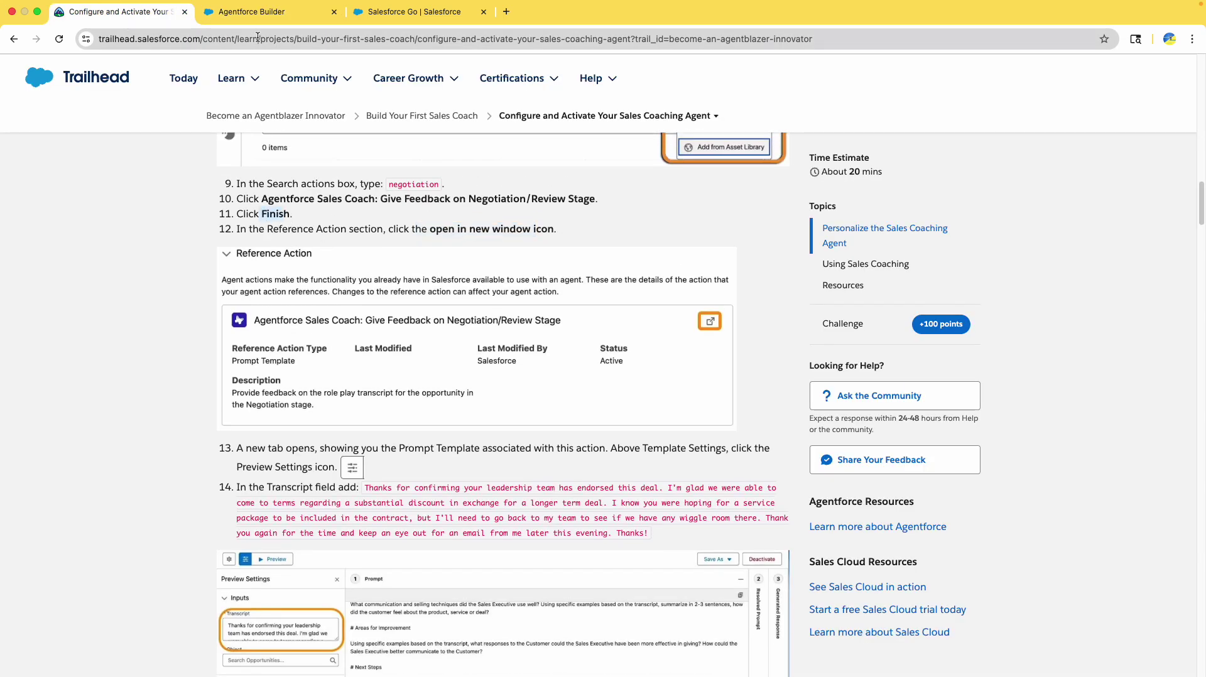
pyautogui.click(248, 12)
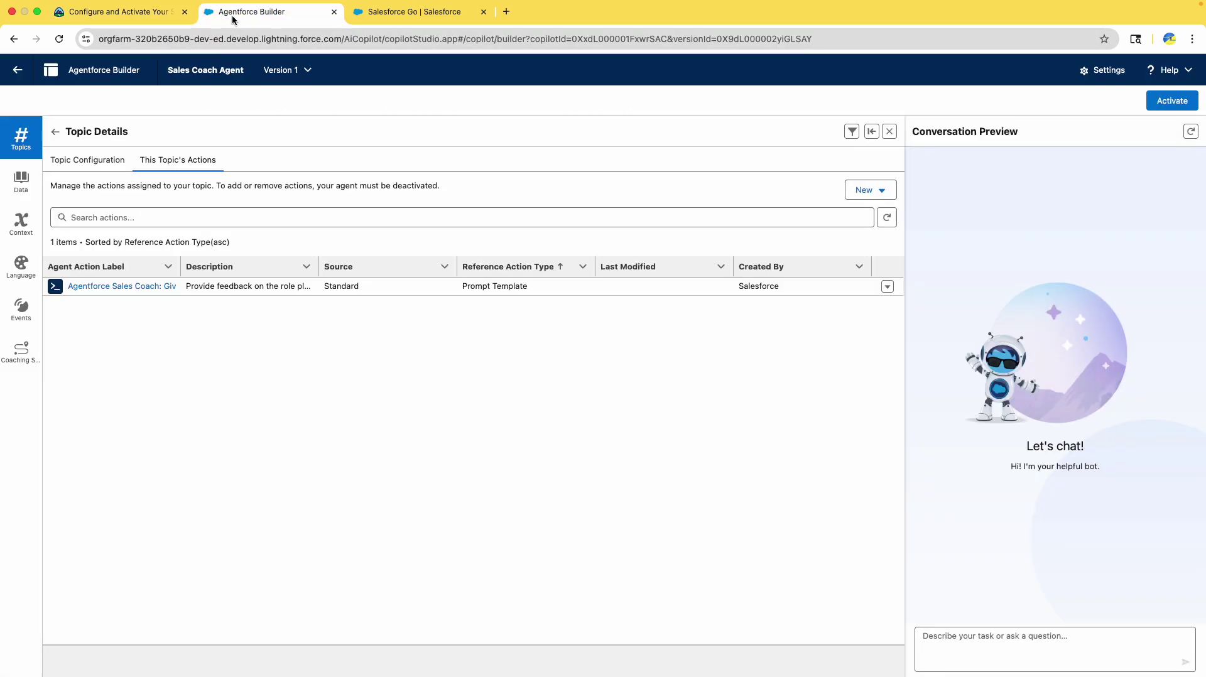
pyautogui.click(872, 131)
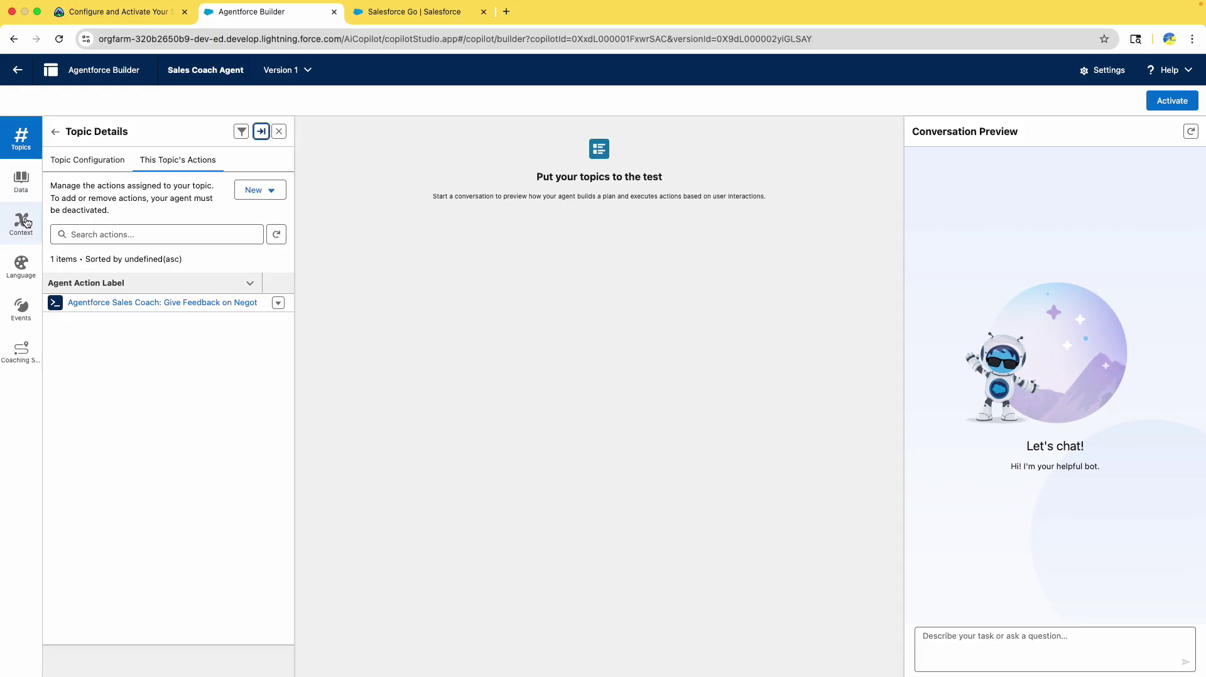
pyautogui.click(119, 302)
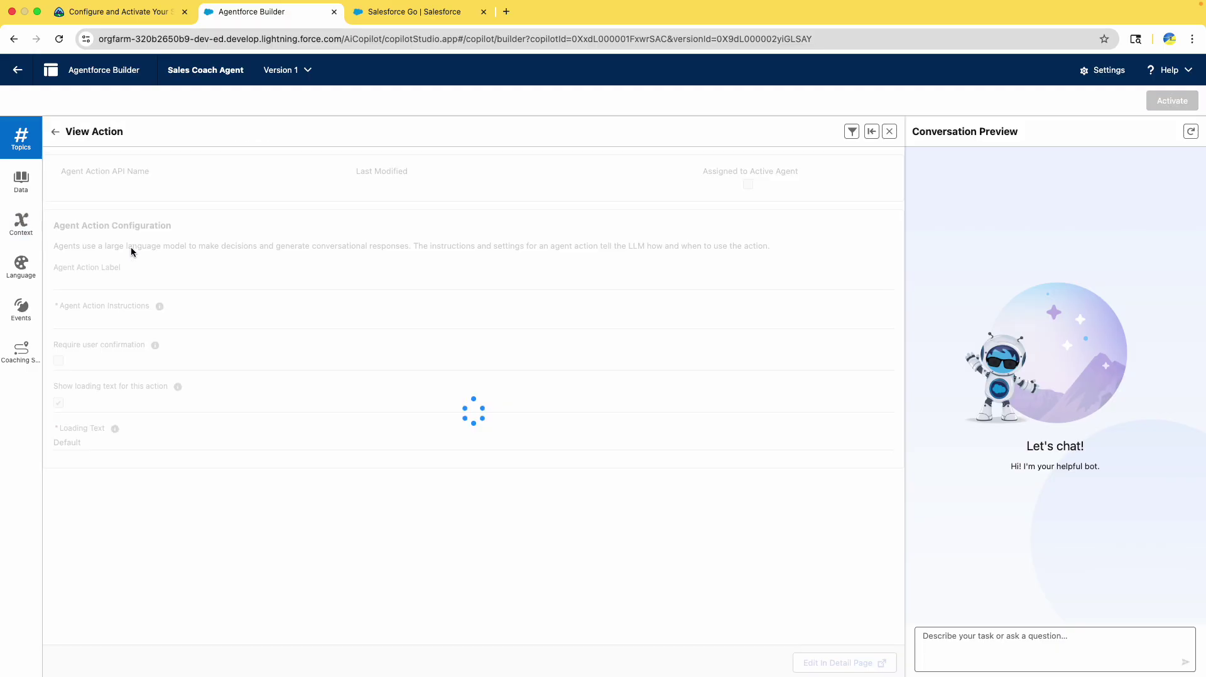
pyautogui.click(55, 132)
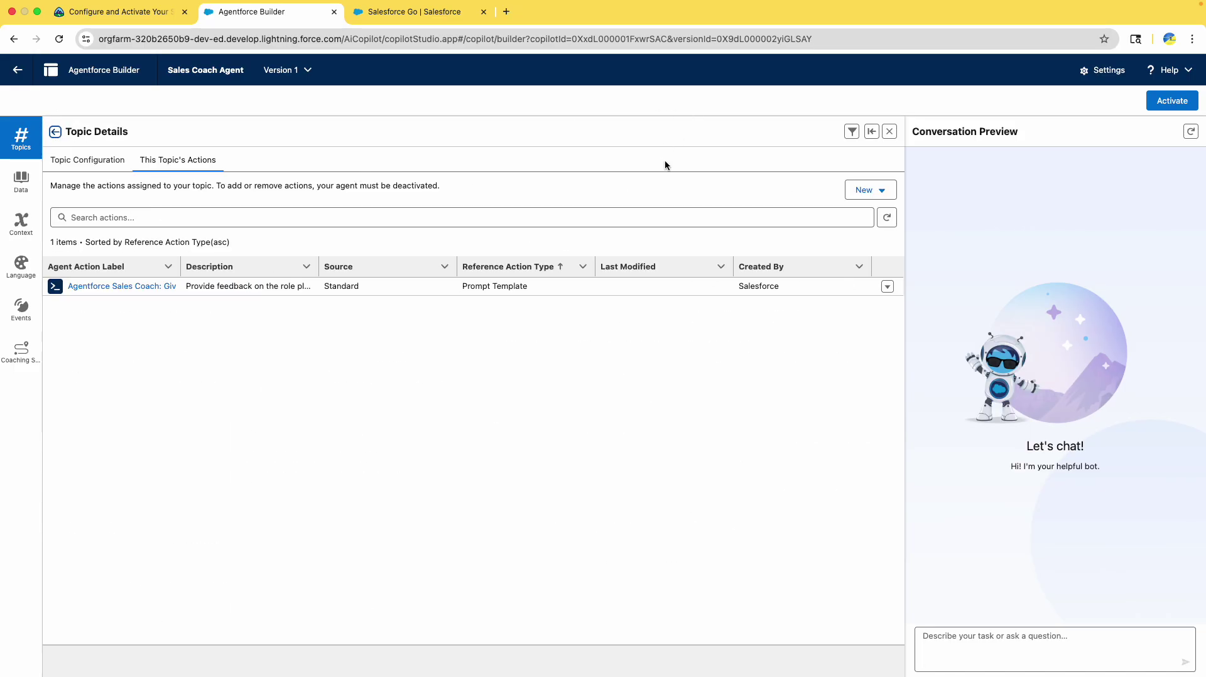
# Step: Open the added feedback action and launch its referenced prompt template in a new browser tab placed beside the Trailhead one
pyautogui.click(122, 287)
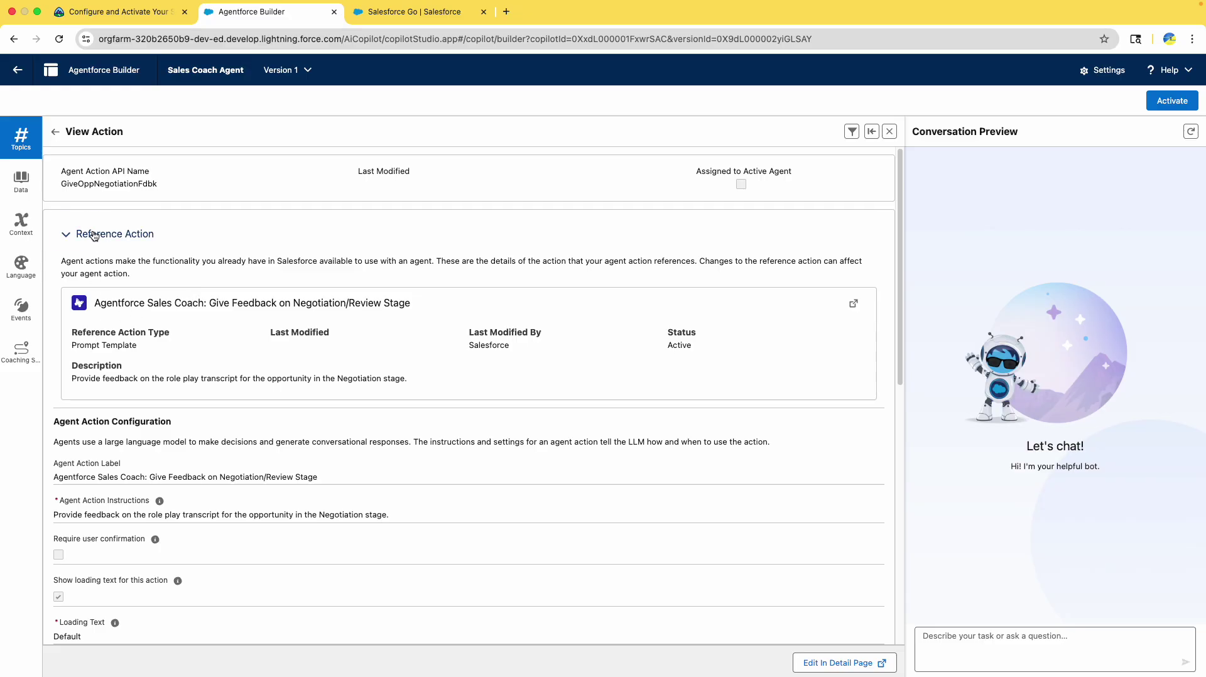
pyautogui.click(94, 234)
pyautogui.click(95, 233)
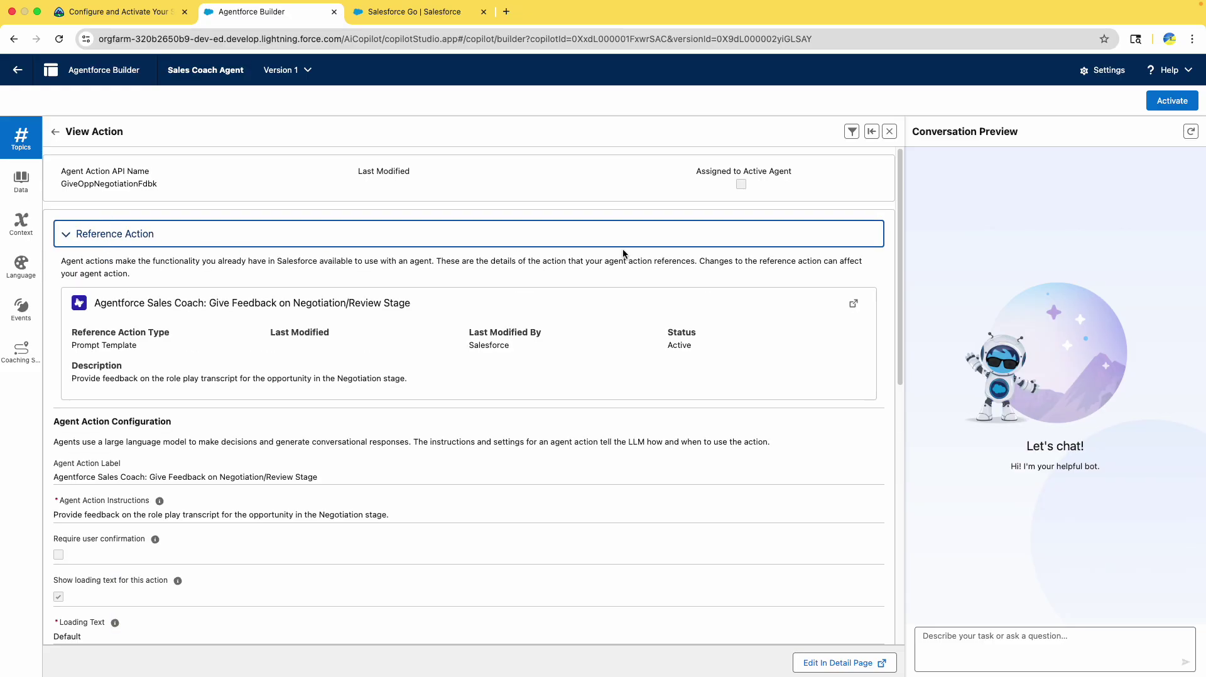
pyautogui.click(853, 306)
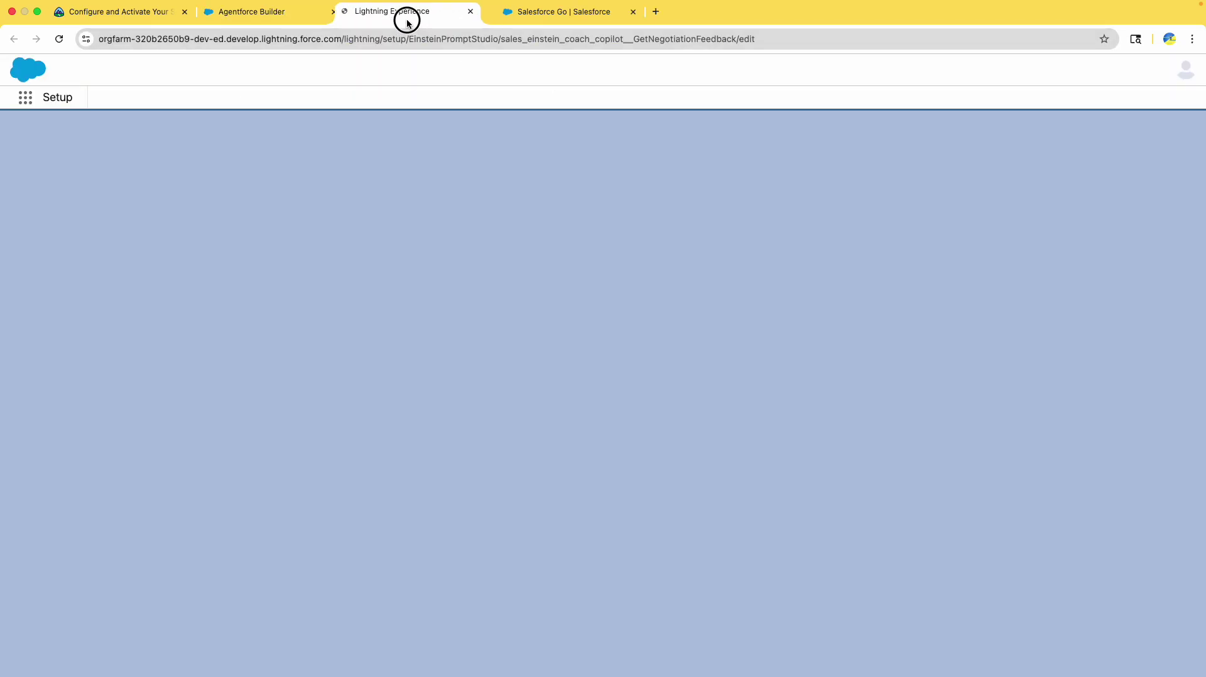
pyautogui.moveTo(407, 24); pyautogui.dragTo(295, 20)
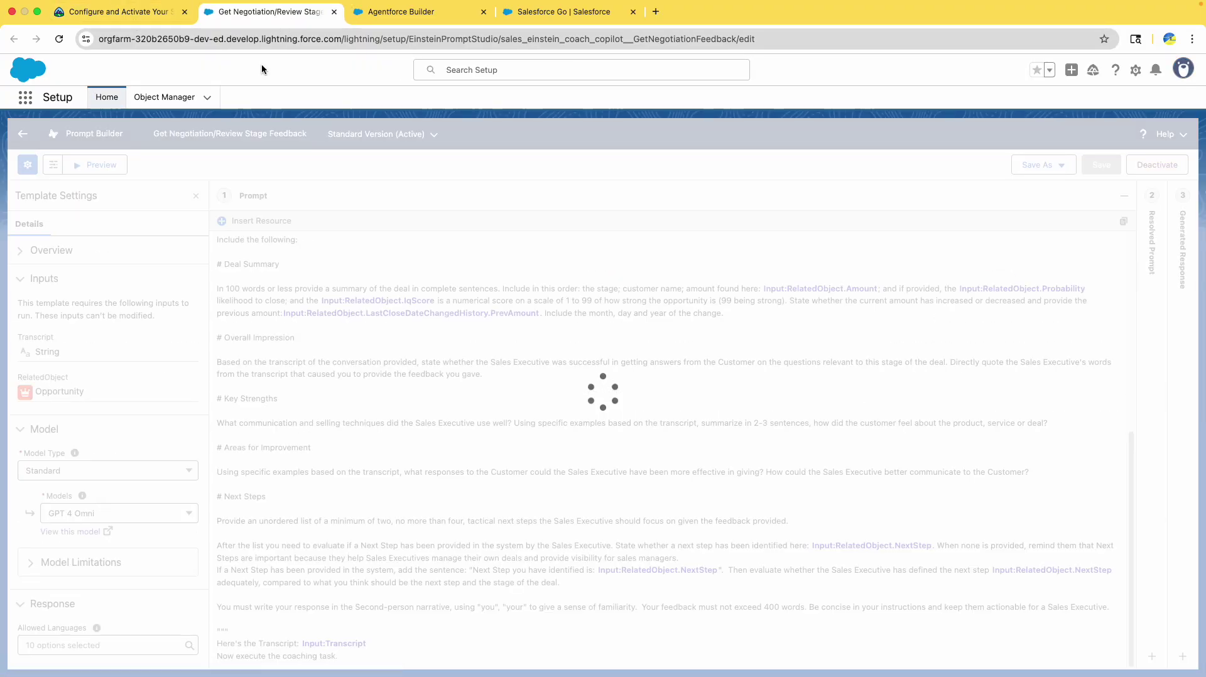
# Step: Fill the Transcript input in the template's Preview Settings with Trailhead's sample text starting "Thanks for confirming your leadership team has endorsed this deal."
pyautogui.click(132, 19)
pyautogui.scroll(-2, 424, 288)
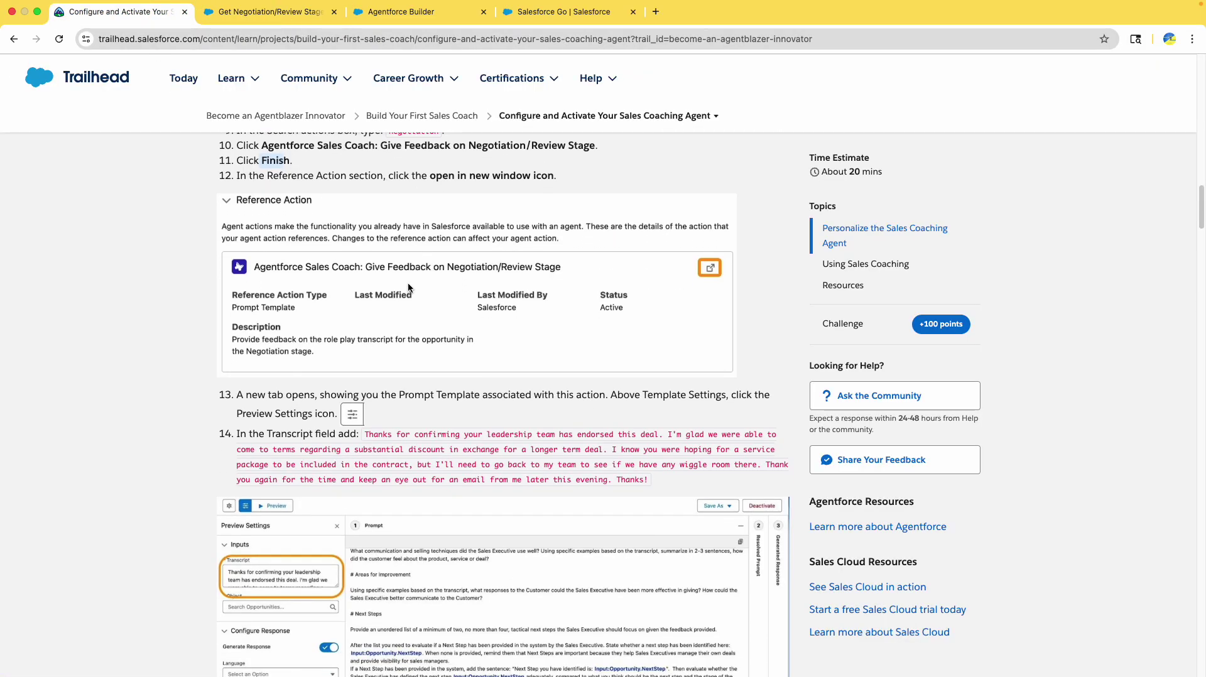
pyautogui.scroll(-3, 408, 288)
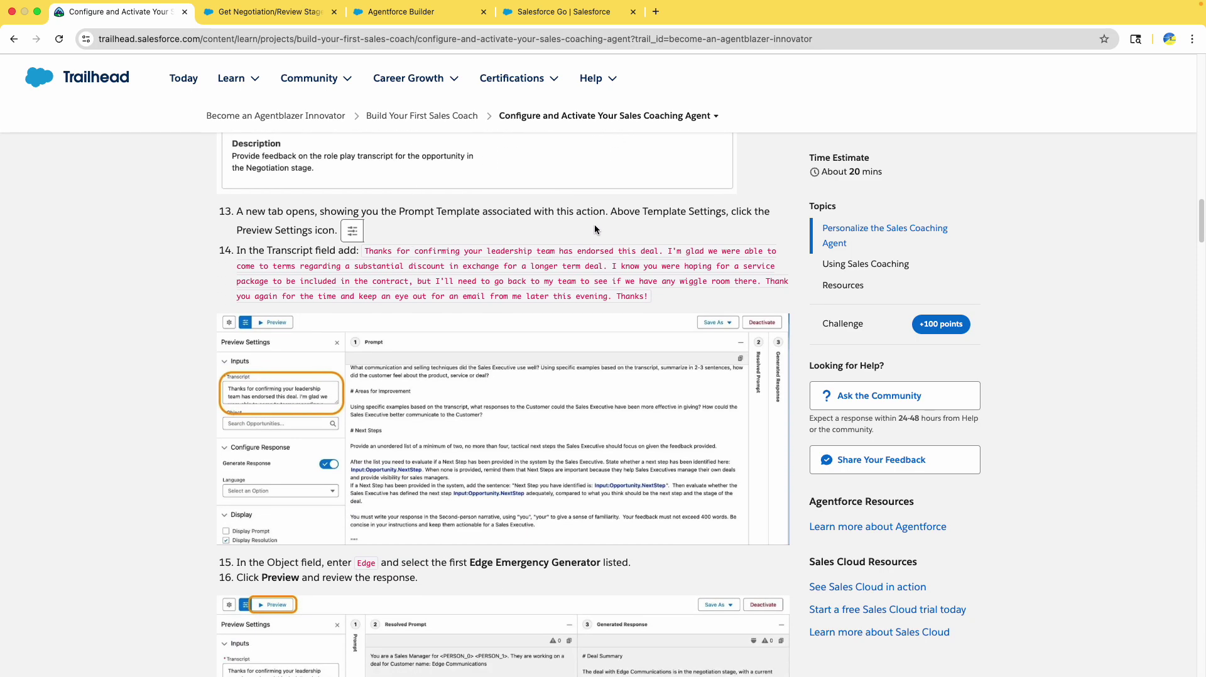
pyautogui.doubleClick(292, 249)
pyautogui.click(369, 252)
pyautogui.moveTo(650, 295); pyautogui.dragTo(364, 256)
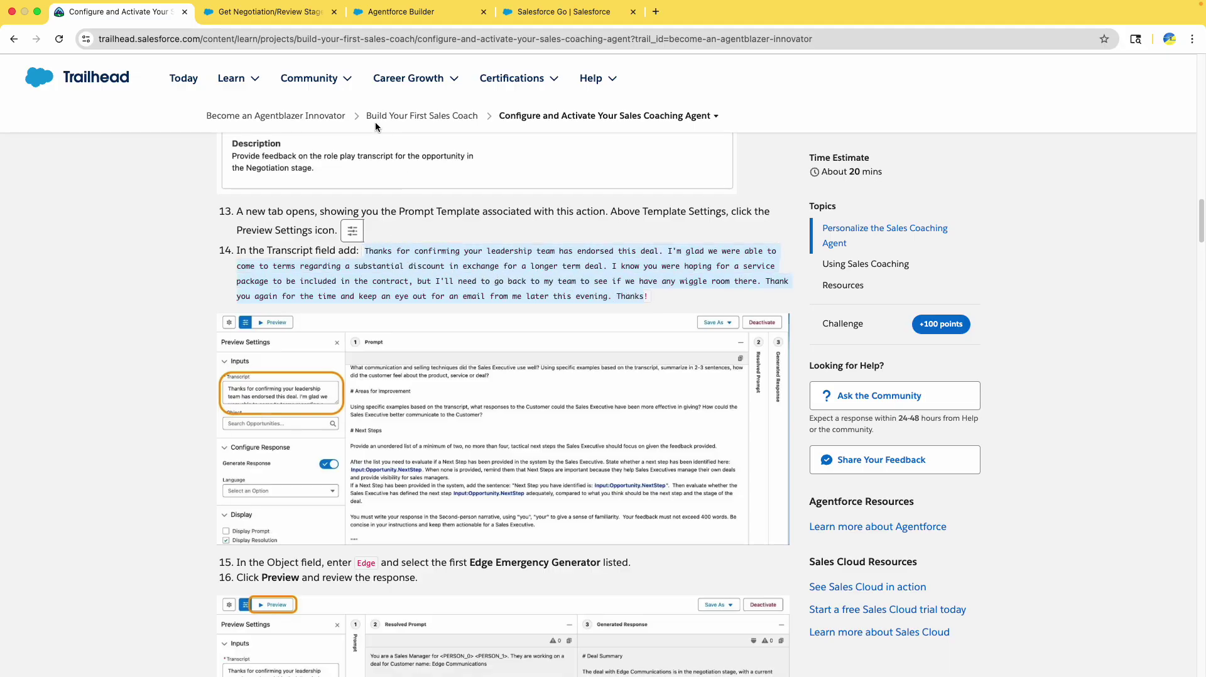
pyautogui.click(251, 13)
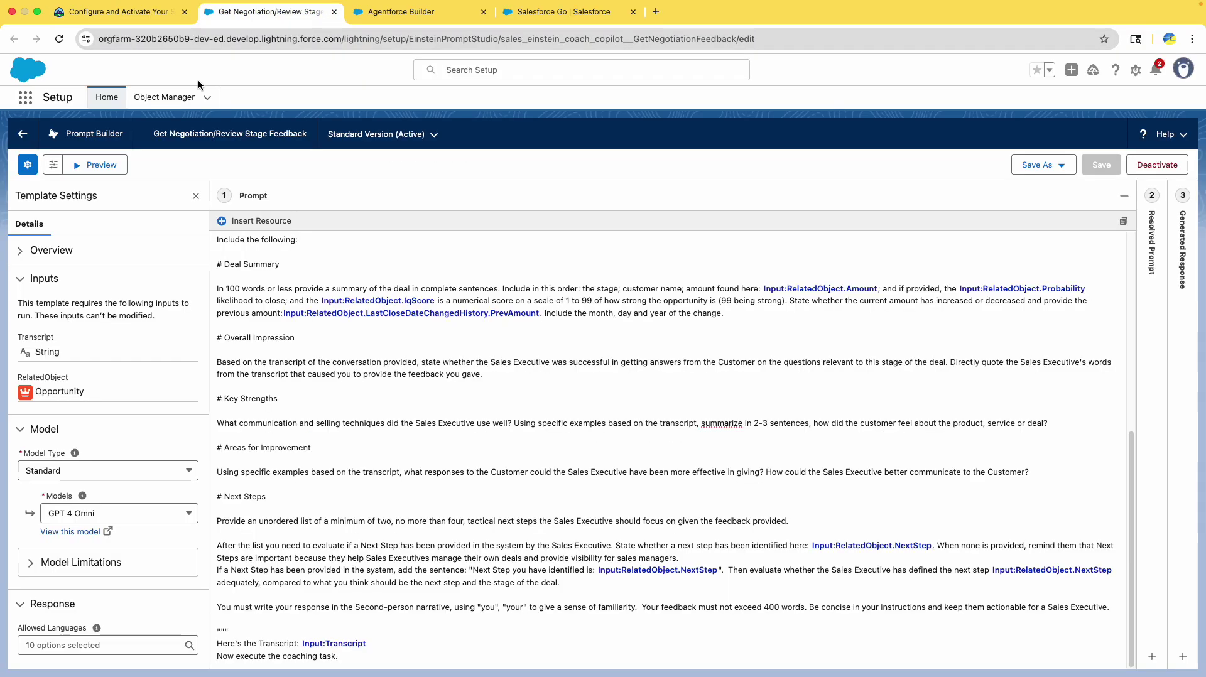
pyautogui.click(53, 167)
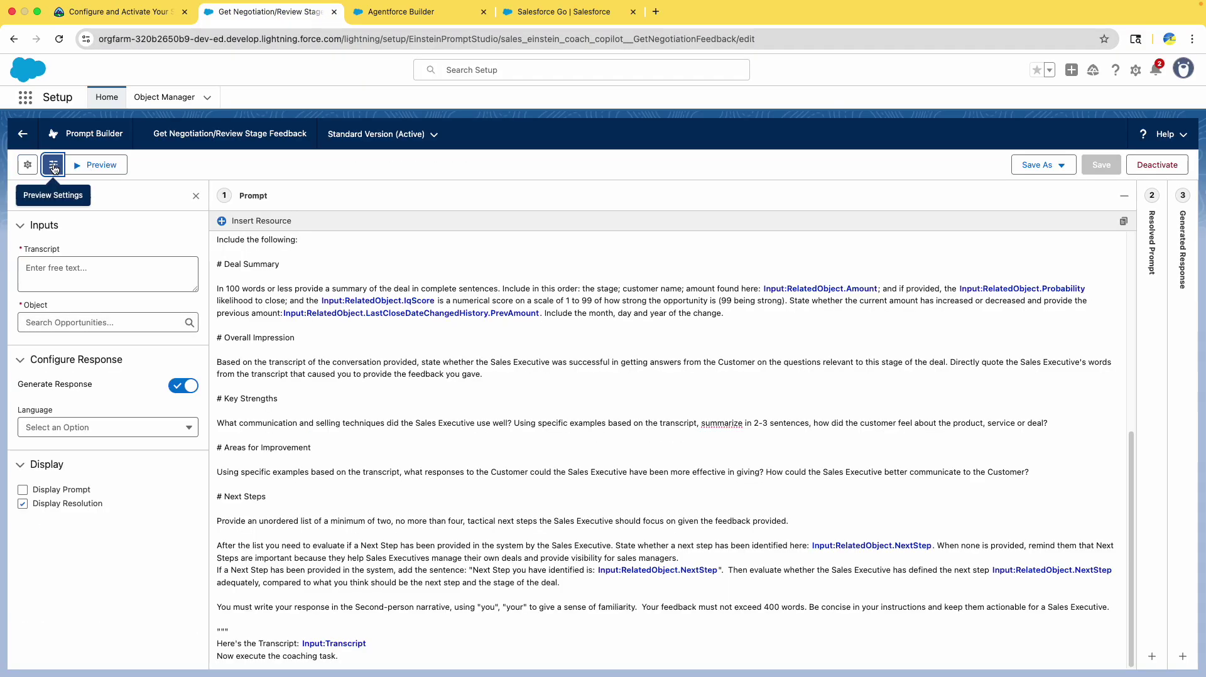
pyautogui.click(57, 268)
pyautogui.press('super+v')
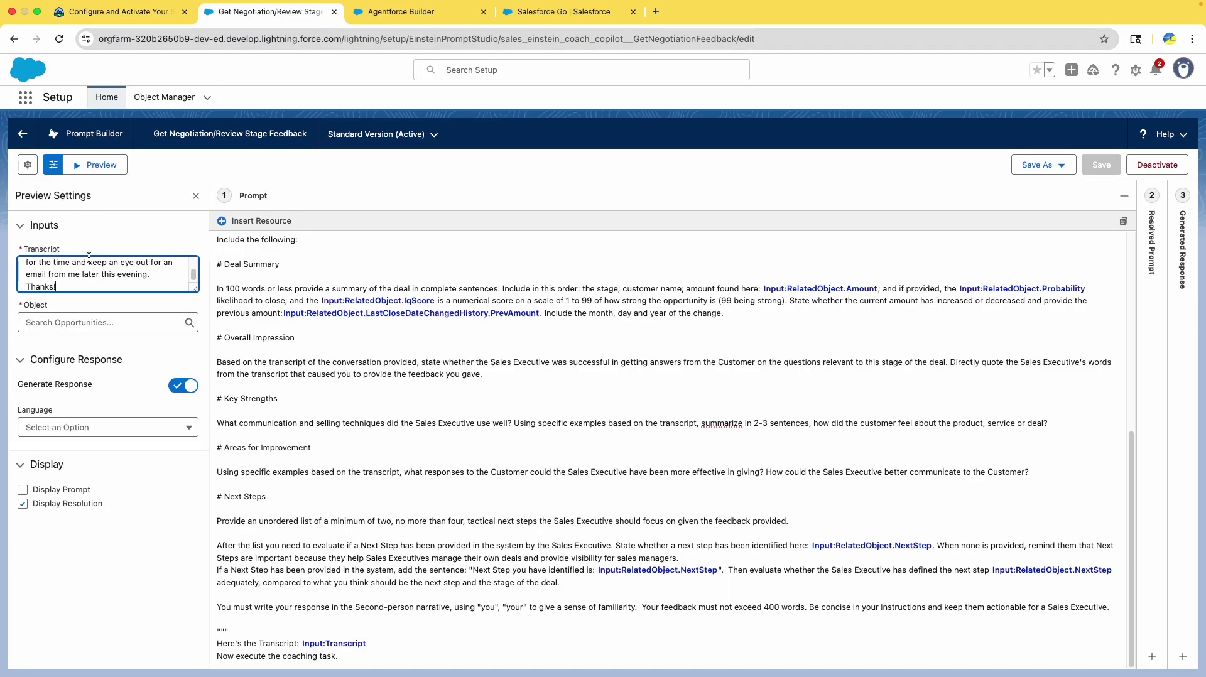
# Step: Following Trailhead, search the Object input for "edge" and select the first Edge Emergency Generator opportunity
pyautogui.click(102, 19)
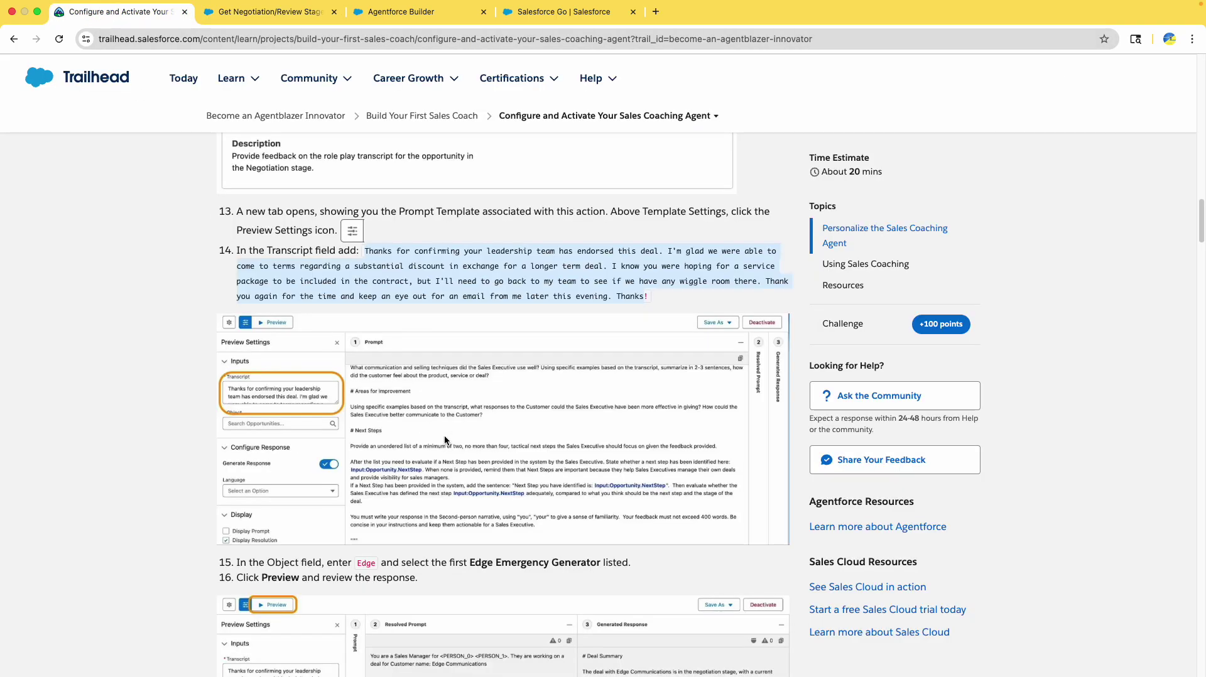
pyautogui.scroll(-3, 444, 435)
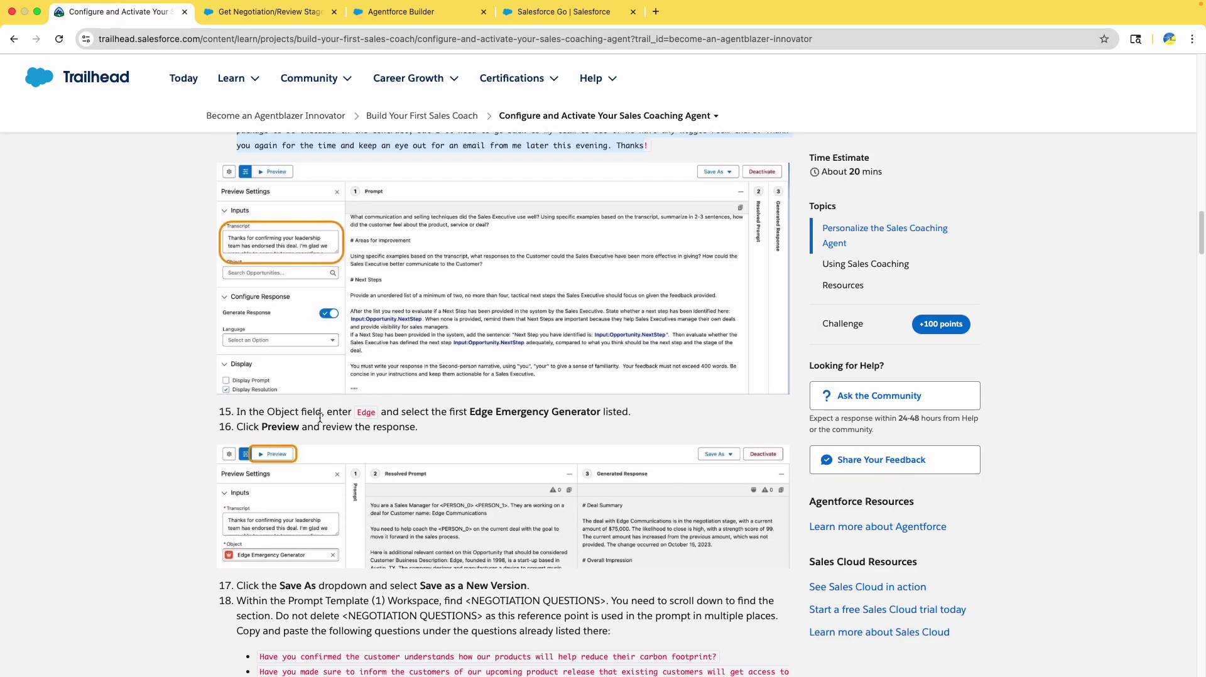
pyautogui.doubleClick(305, 414)
pyautogui.click(236, 11)
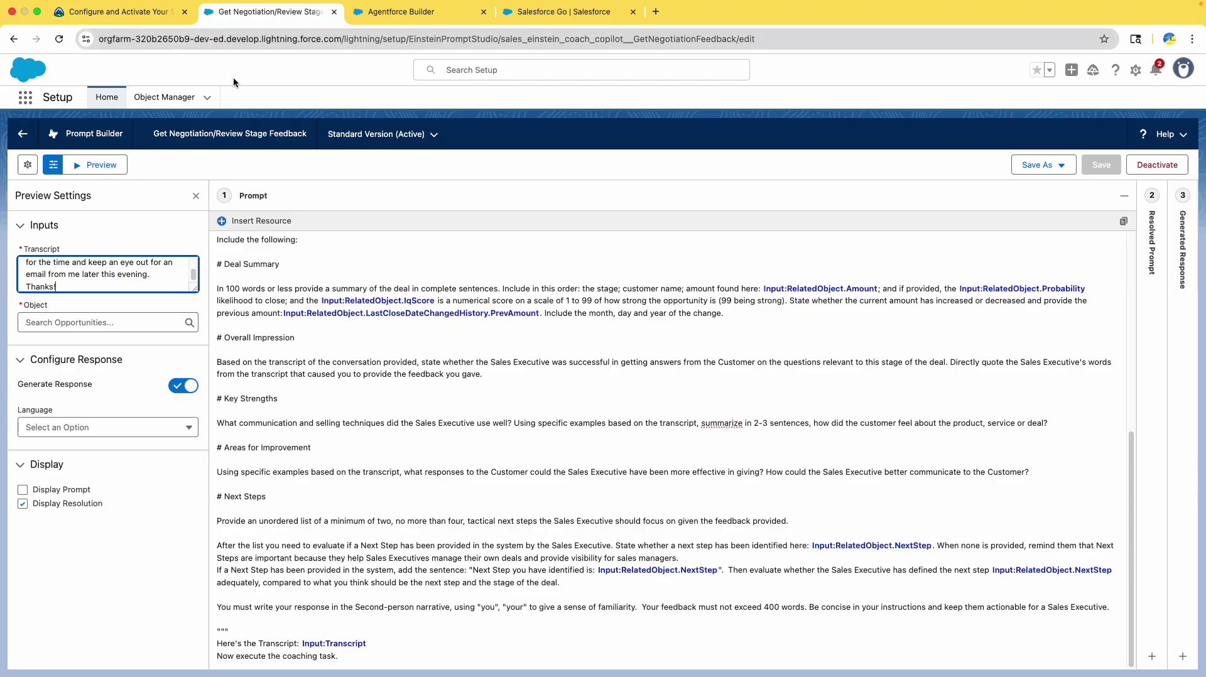
pyautogui.click(65, 323)
pyautogui.write('e')
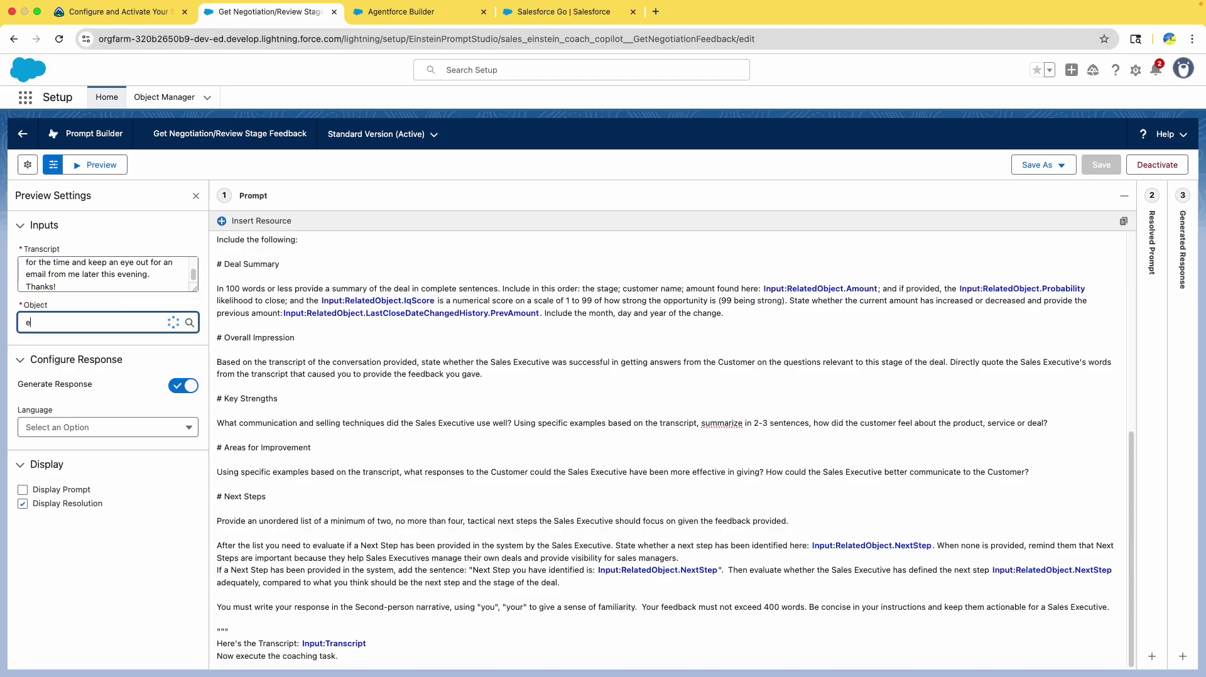
pyautogui.write('dge')
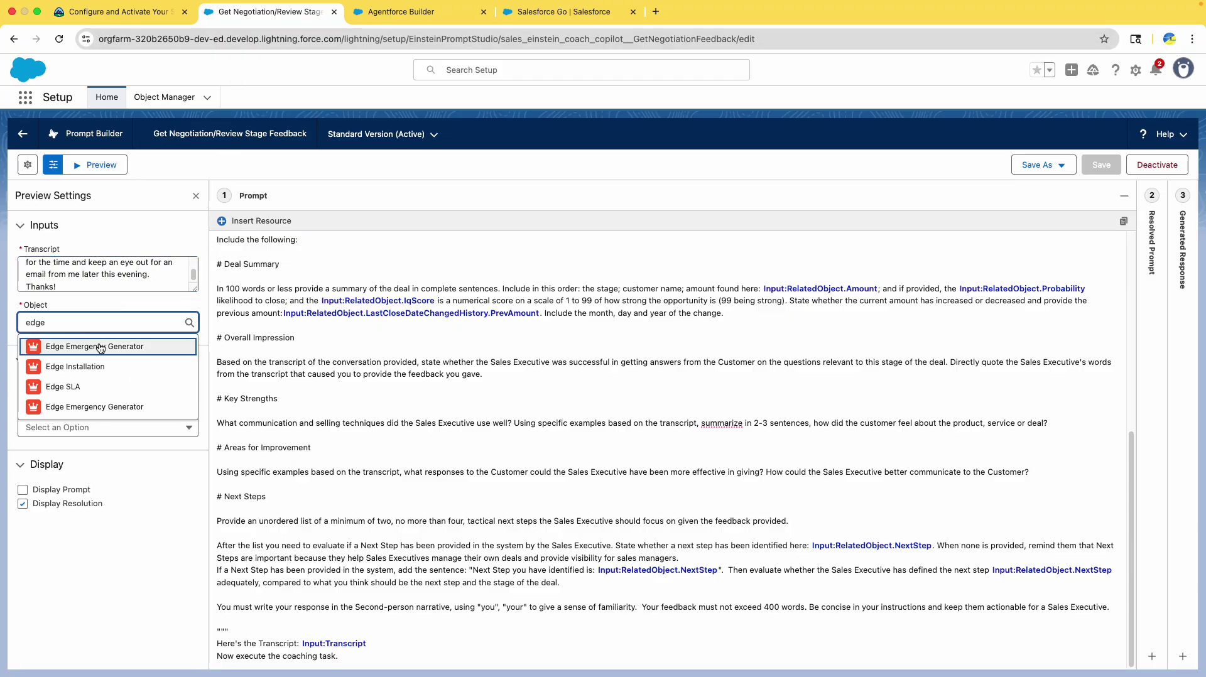
pyautogui.click(98, 345)
# Step: Check Trailhead's next instruction and run the prompt template preview with the entered transcript and opportunity
pyautogui.click(113, 11)
pyautogui.scroll(-3, 270, 145)
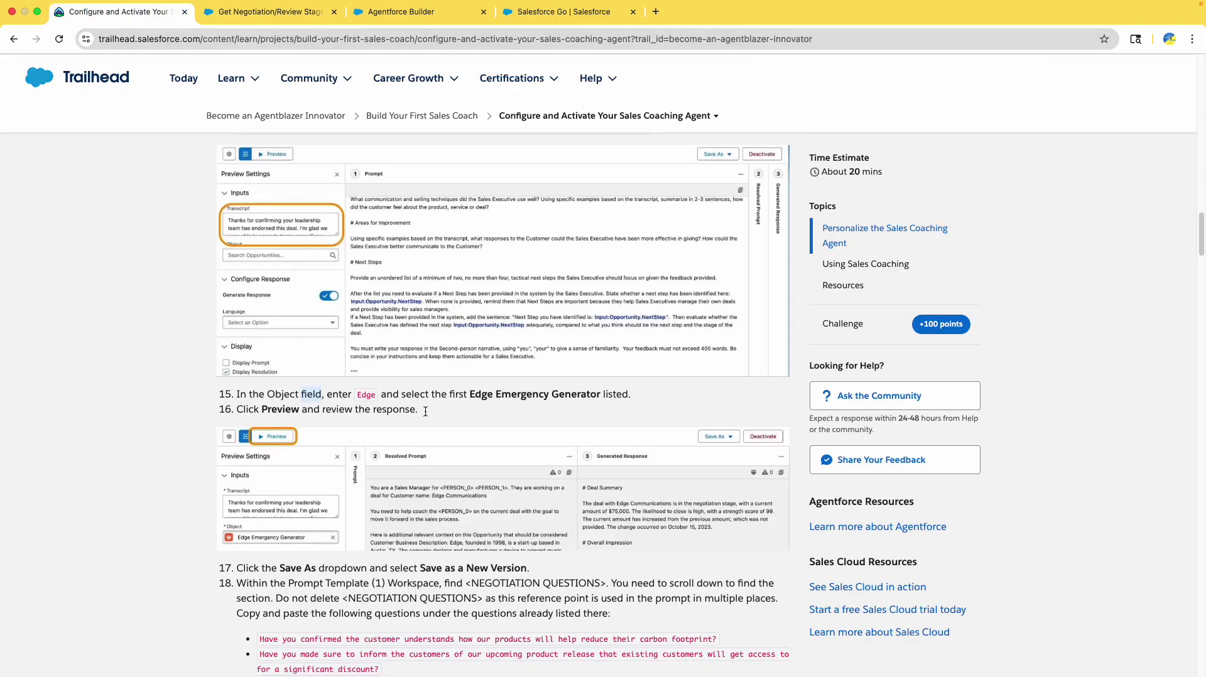
pyautogui.click(226, 13)
pyautogui.click(95, 165)
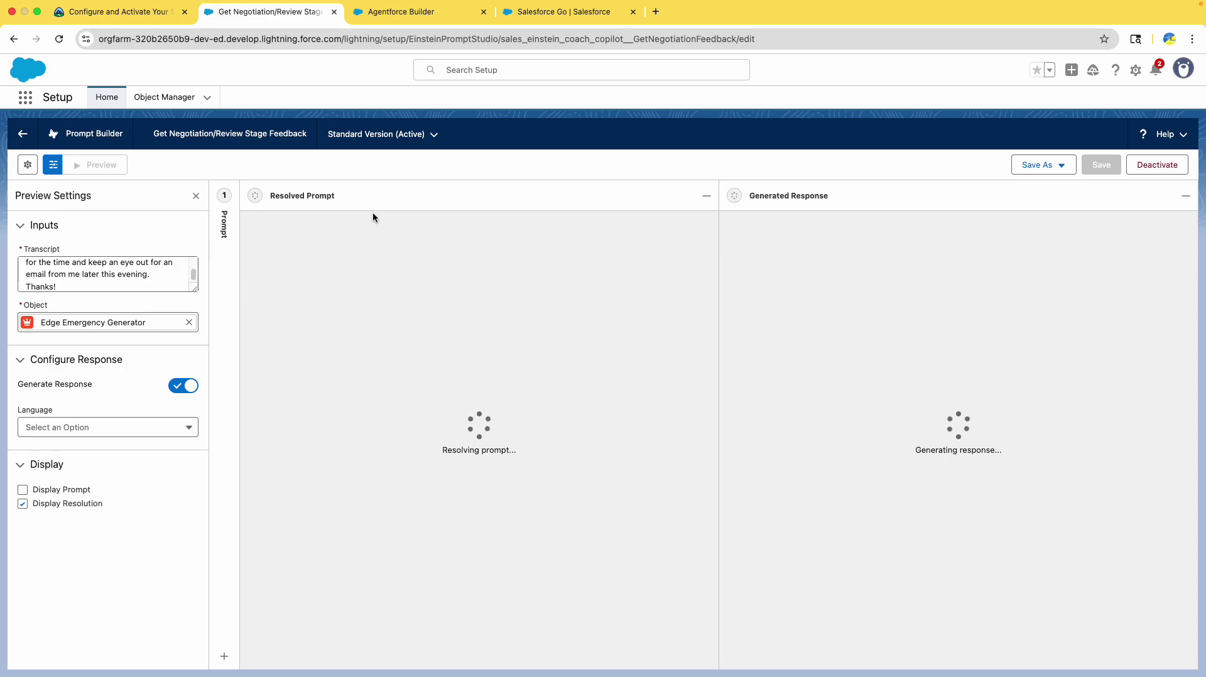
# Step: Read Trailhead's following instructions, and review the resolved prompt and each section of the generated response
pyautogui.click(137, 15)
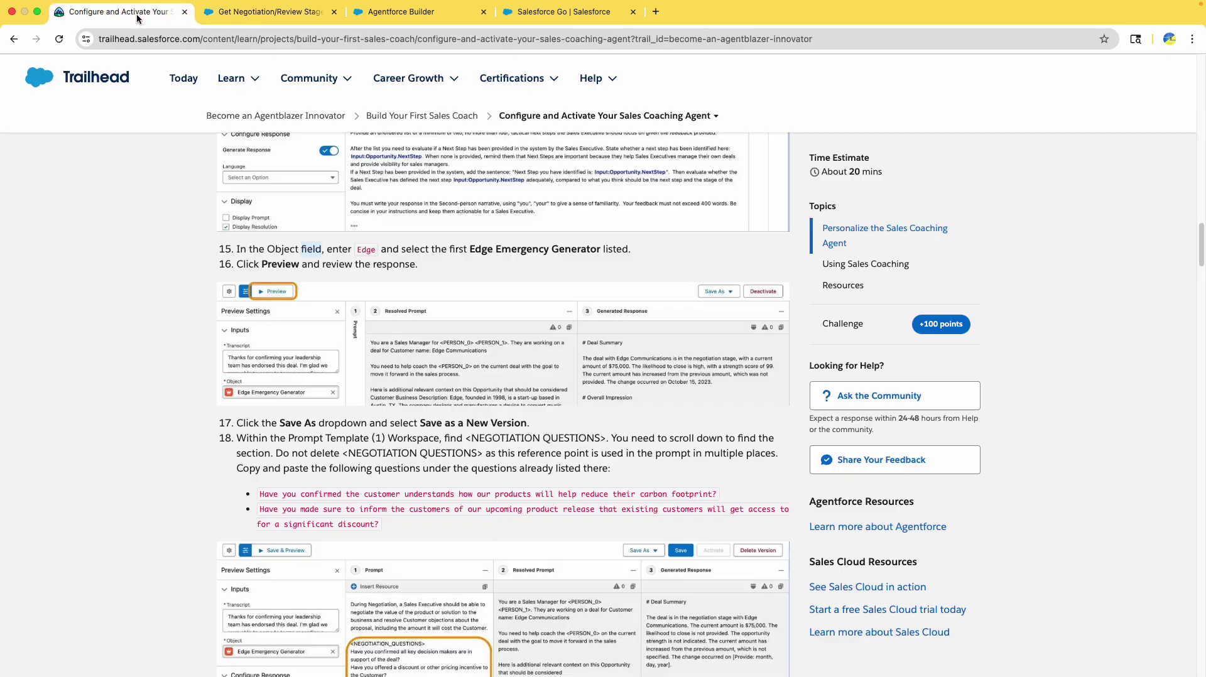
pyautogui.scroll(-5, 473, 279)
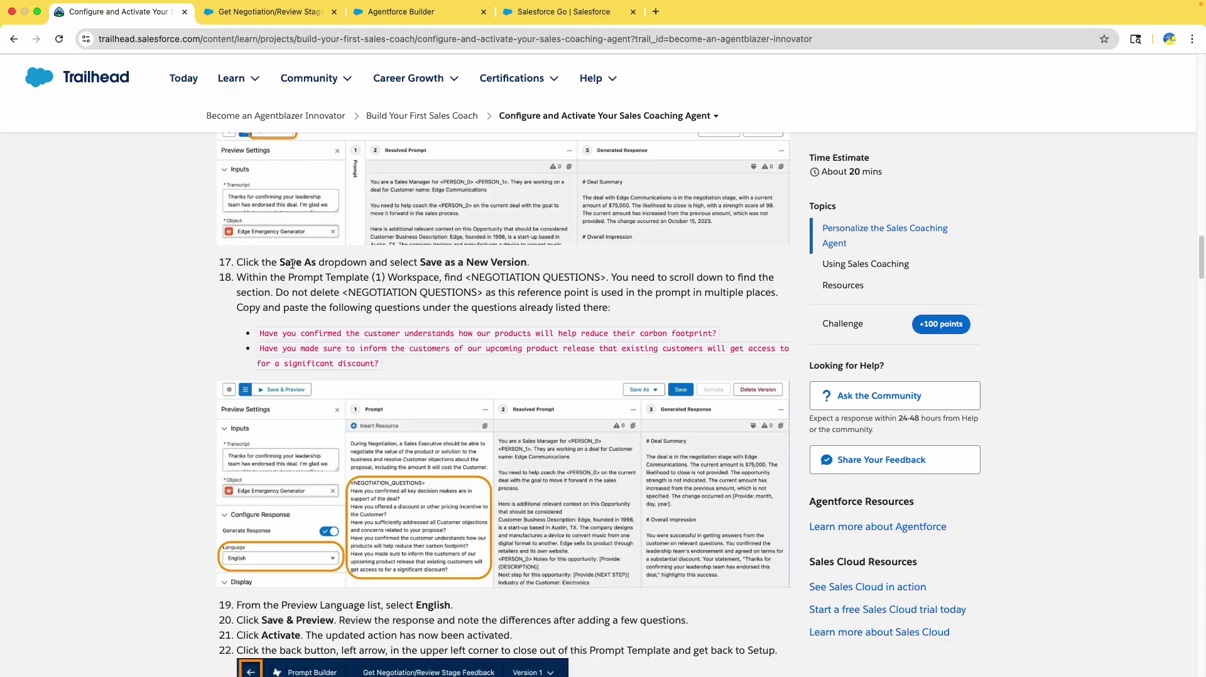
pyautogui.click(256, 14)
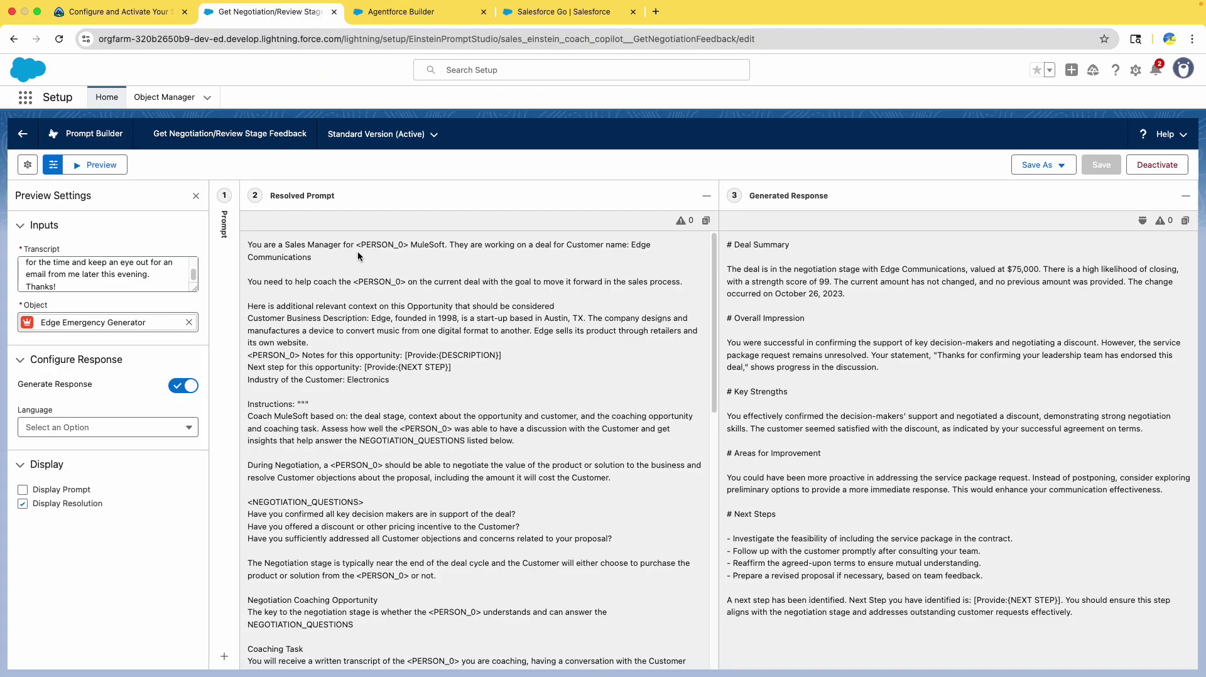
pyautogui.moveTo(272, 253); pyautogui.dragTo(387, 509)
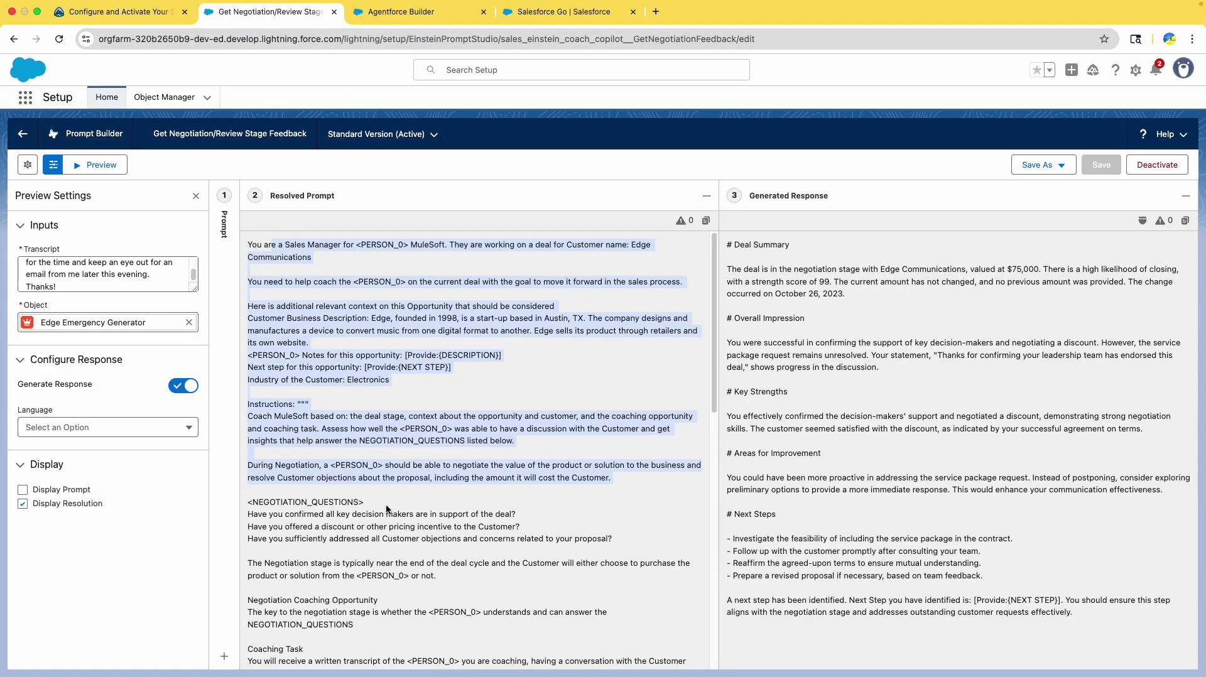
pyautogui.click(377, 247)
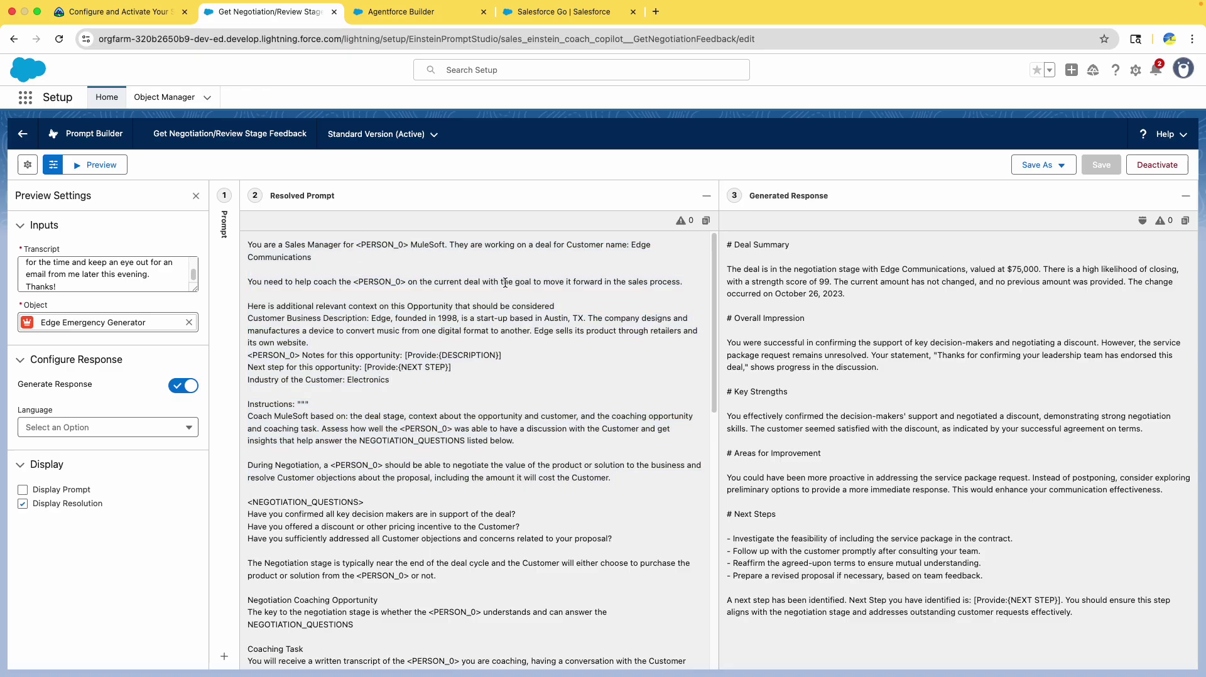
pyautogui.moveTo(752, 245); pyautogui.dragTo(972, 519)
pyautogui.doubleClick(780, 245)
pyautogui.moveTo(750, 318); pyautogui.dragTo(807, 319)
pyautogui.moveTo(789, 394); pyautogui.dragTo(734, 392)
pyautogui.click(741, 460)
pyautogui.moveTo(783, 515); pyautogui.dragTo(732, 515)
# Step: Save the Get Negotiation/Review Stage Feedback prompt template as a new version
pyautogui.click(1040, 165)
pyautogui.click(1034, 187)
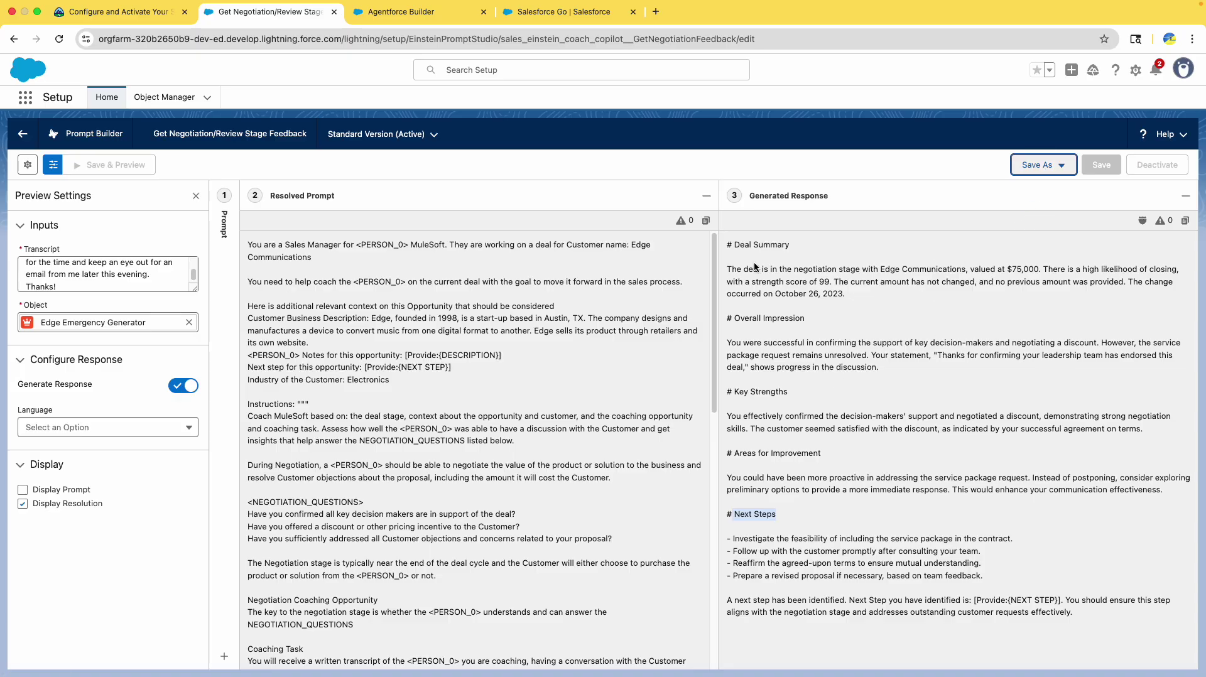
# Step: Read Trailhead's NEGOTIATION QUESTIONS instructions, copy the first question about reducing the customer's carbon footprint, and return to the prompt template
pyautogui.click(126, 15)
pyautogui.scroll(-1, 419, 260)
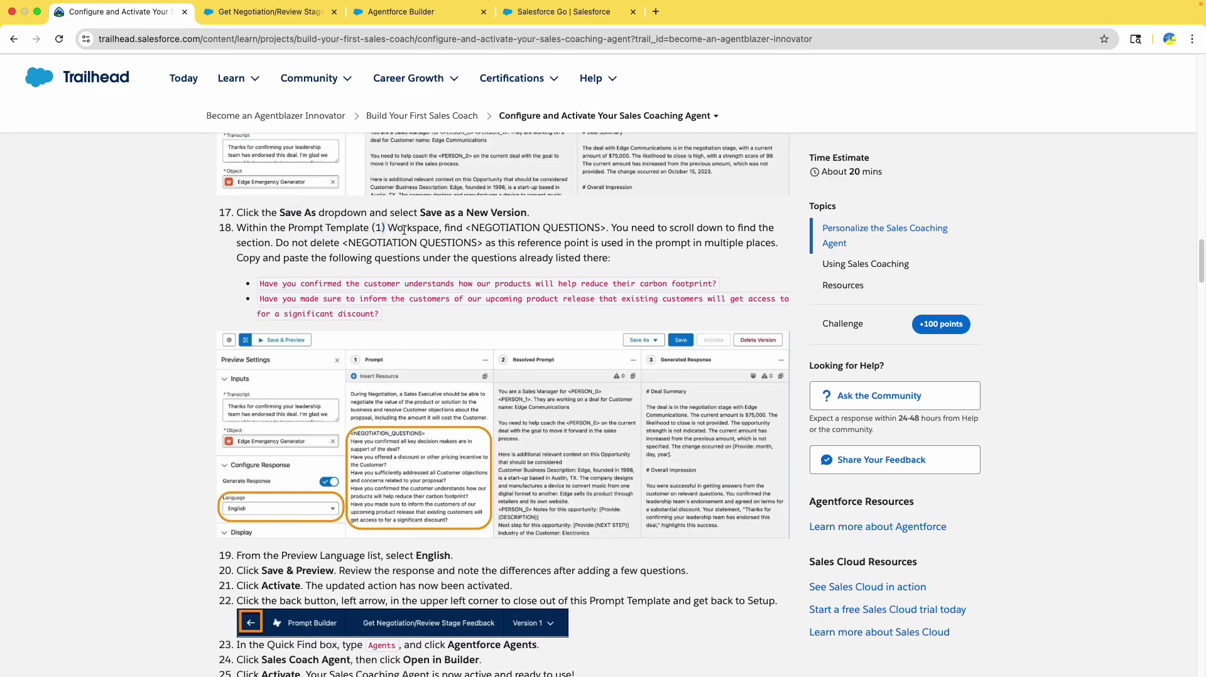
pyautogui.moveTo(468, 228); pyautogui.dragTo(616, 229)
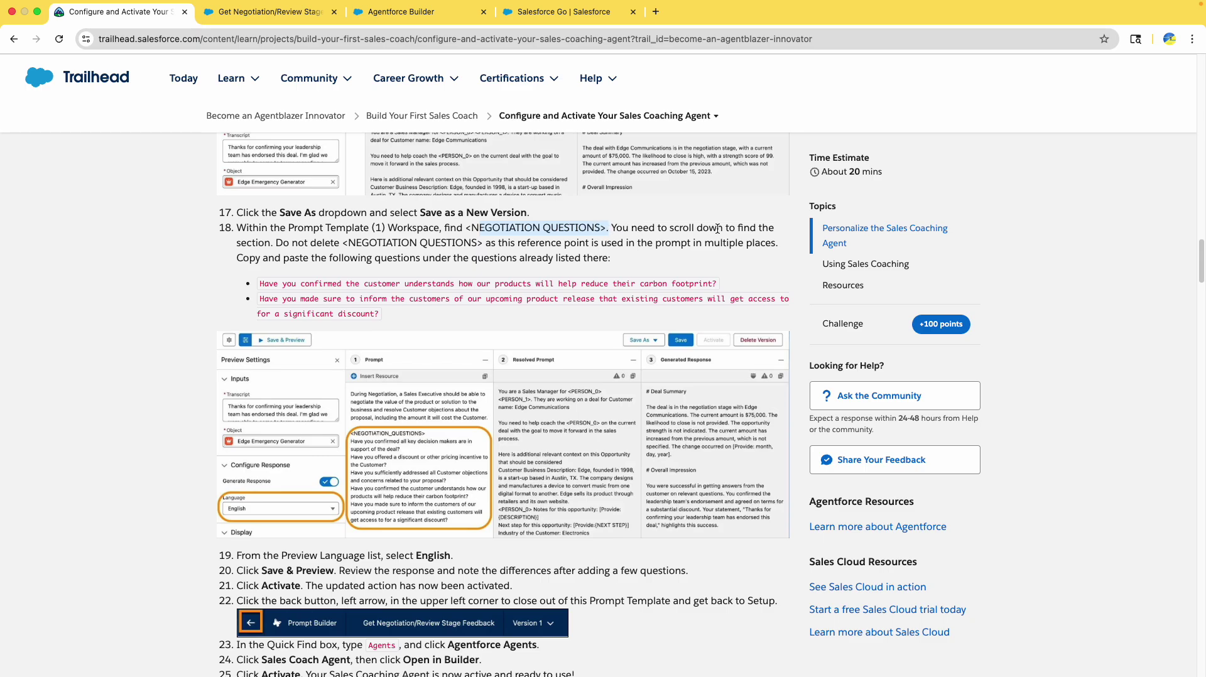
pyautogui.moveTo(276, 244); pyautogui.dragTo(491, 245)
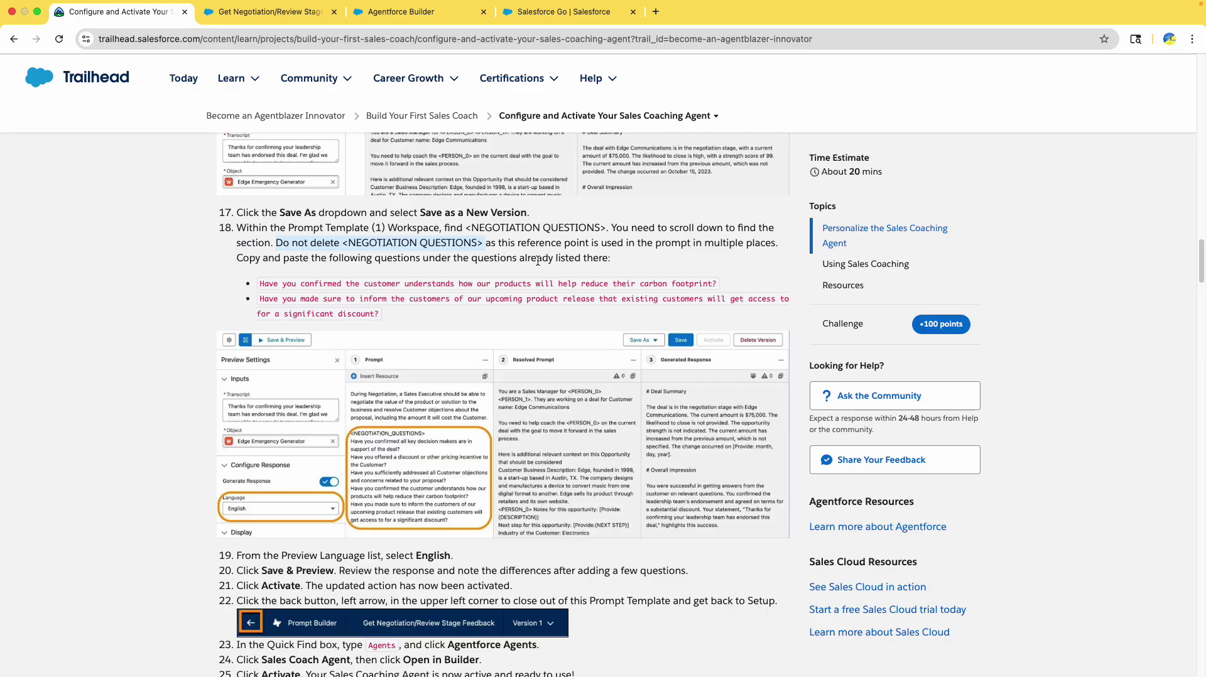
pyautogui.tripleClick(503, 284)
pyautogui.press('super+c')
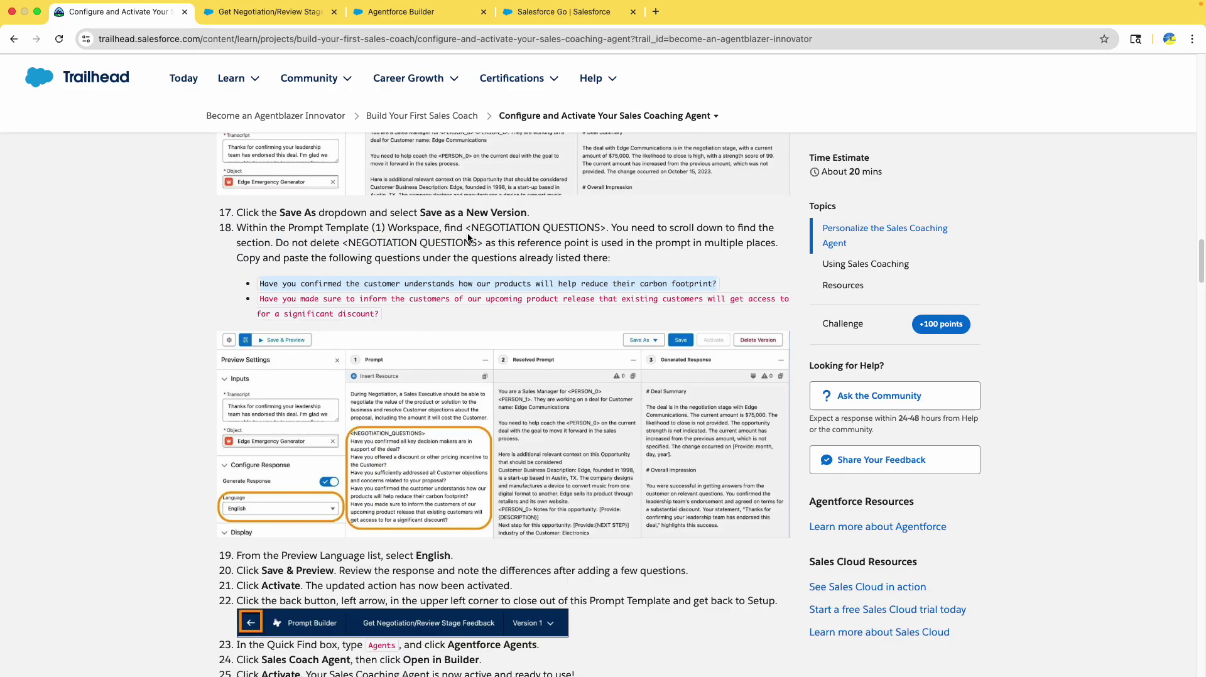
pyautogui.click(443, 230)
pyautogui.click(270, 11)
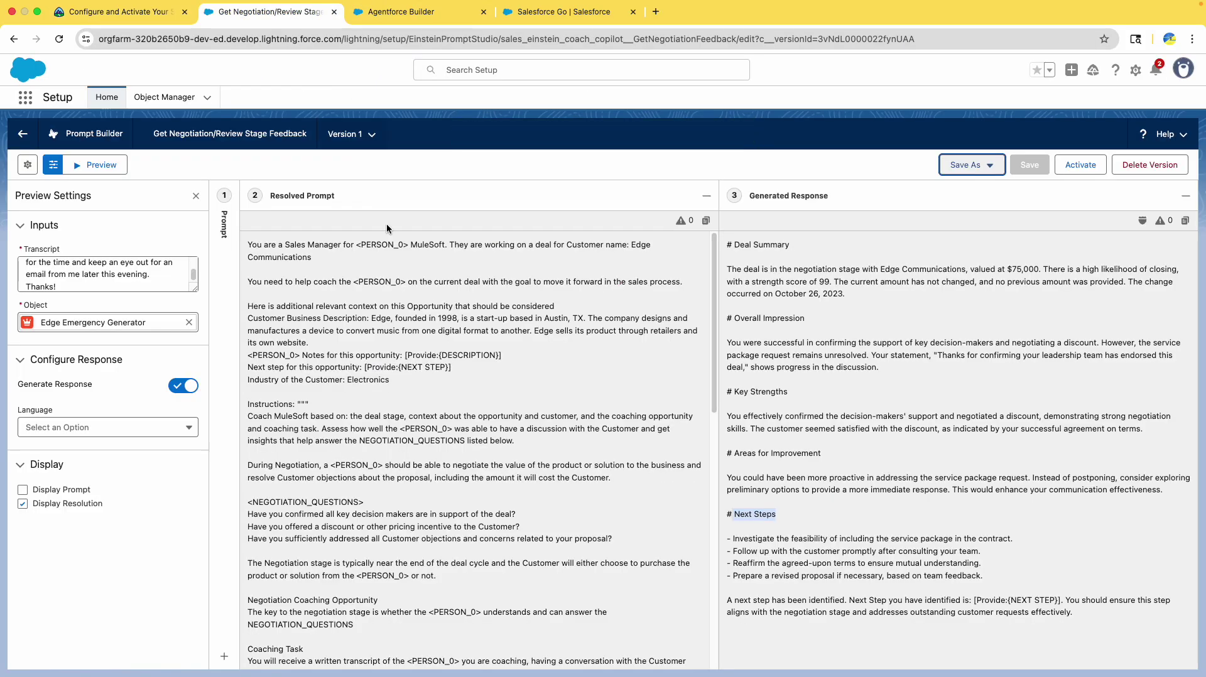
# Step: Look through the resolved prompt and check which version of the prompt template is open
pyautogui.scroll(-2, 377, 341)
pyautogui.scroll(2, 376, 341)
pyautogui.click(237, 134)
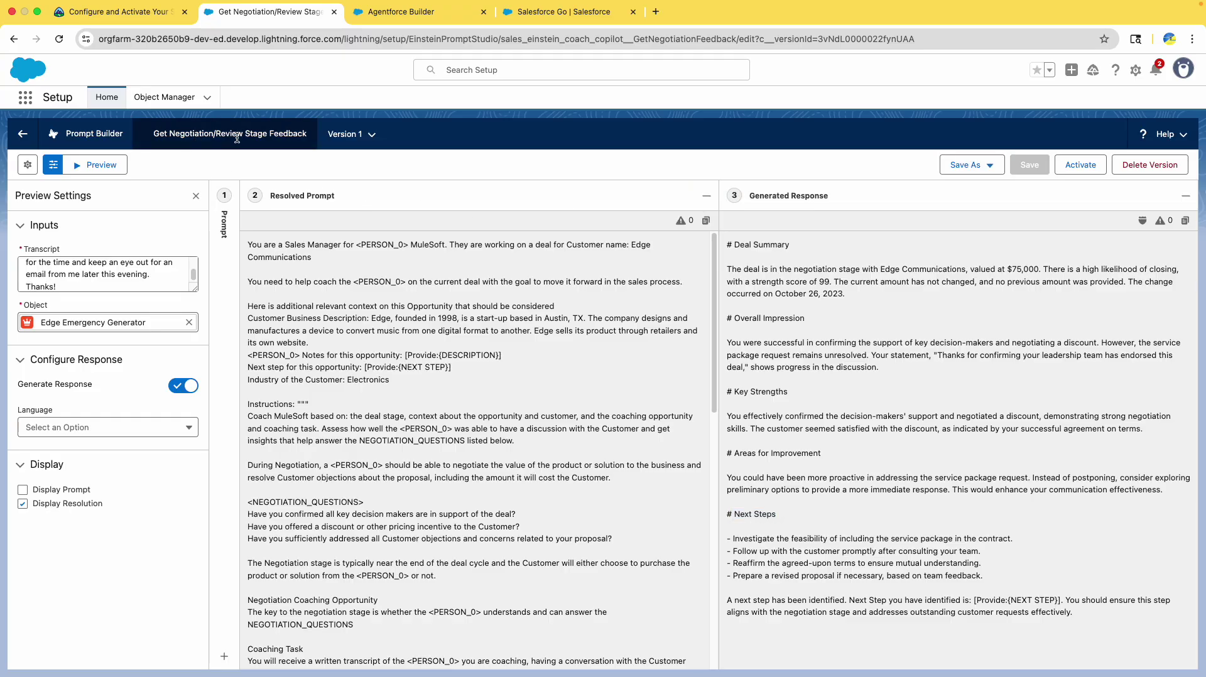
pyautogui.click(333, 143)
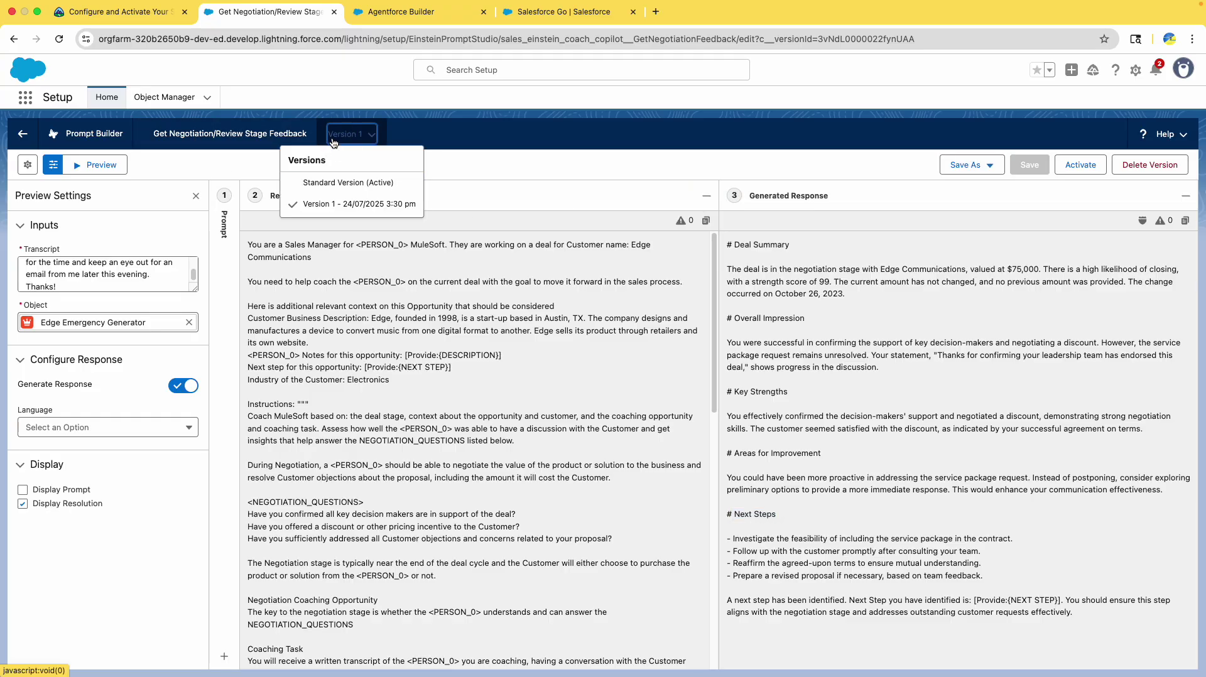
pyautogui.press('Escape')
# Step: Expand the Prompt workspace and collapse the Resolved Prompt and Generated Response sections
pyautogui.click(233, 203)
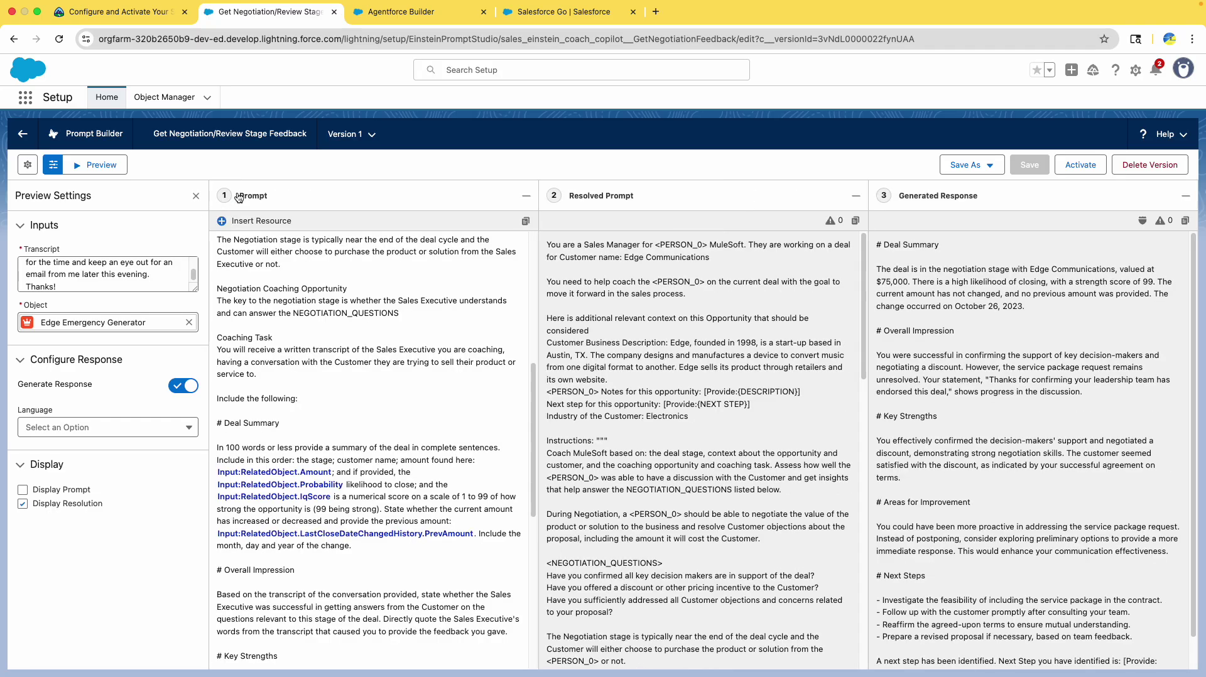
pyautogui.click(717, 205)
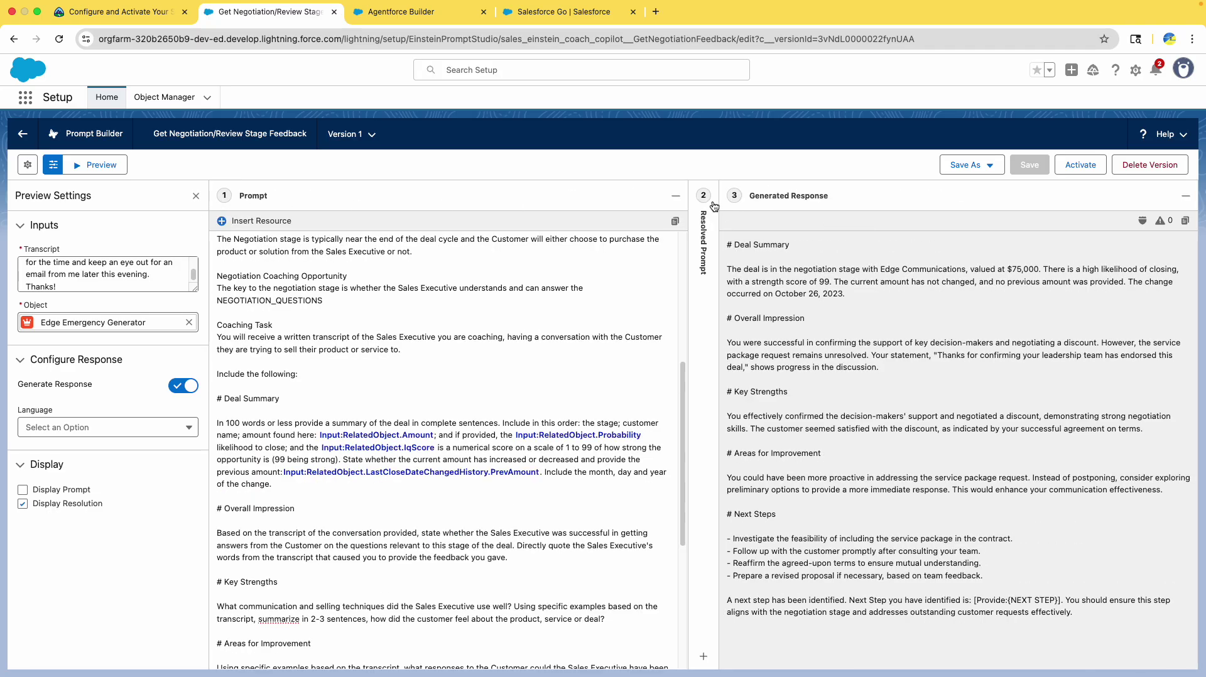
pyautogui.click(815, 198)
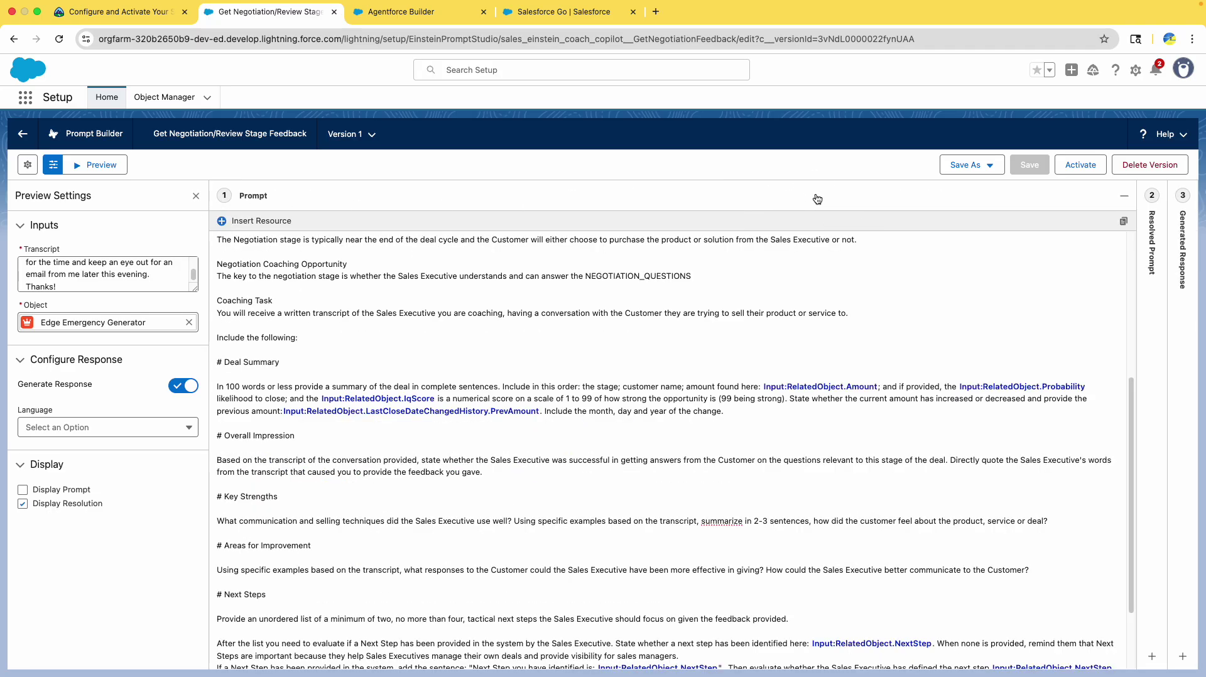
pyautogui.click(1150, 202)
pyautogui.click(882, 202)
# Step: Insert "Have you confirmed the customer understands how our products will help reduce their carbon footprint?" directly below <NEGOTIATION_QUESTIONS> in the prompt
pyautogui.scroll(-3, 415, 391)
pyautogui.scroll(10, 430, 393)
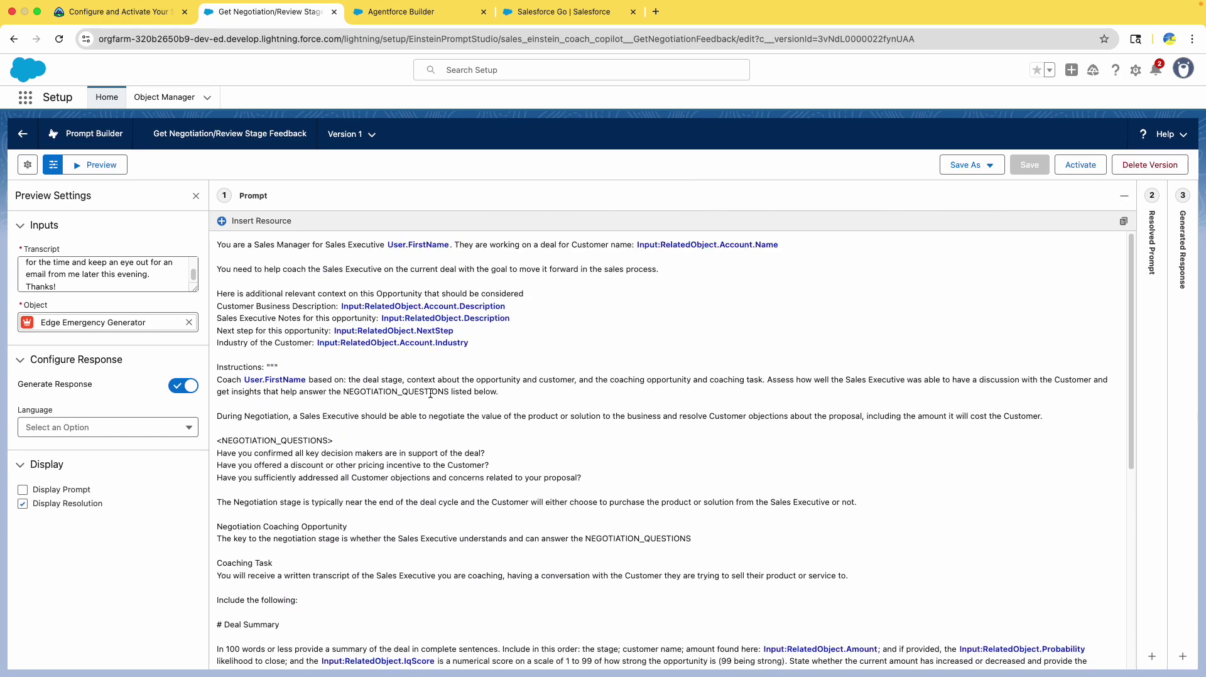
pyautogui.scroll(-1, 430, 394)
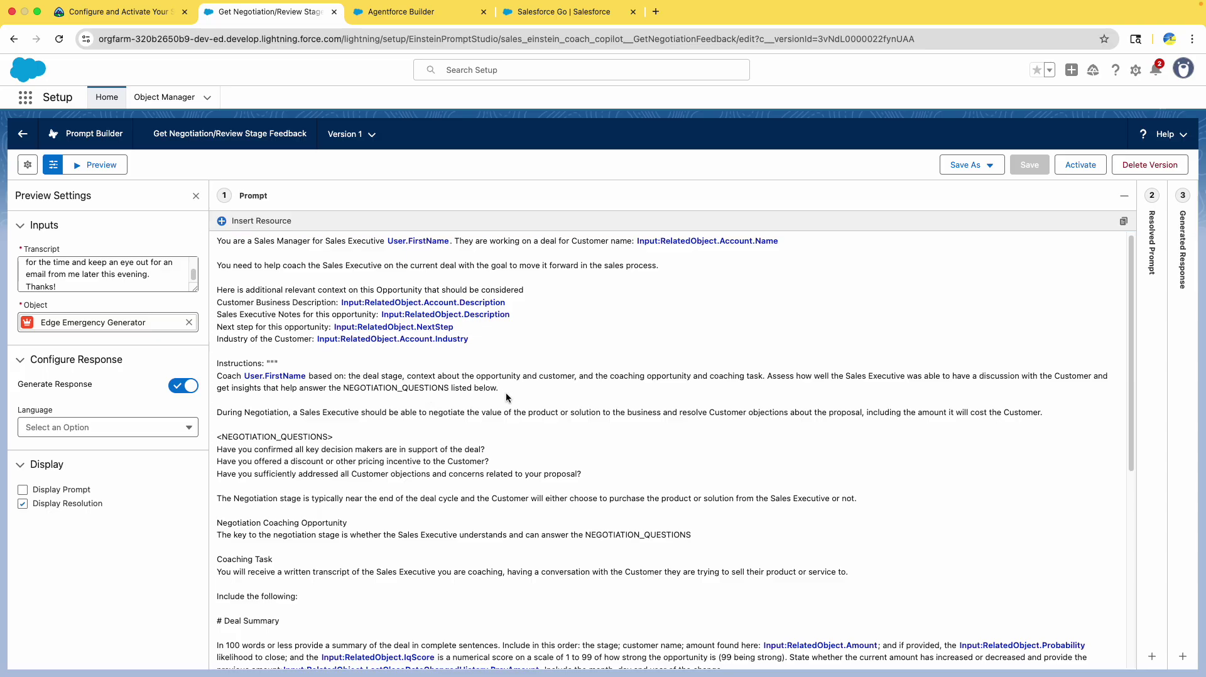
pyautogui.click(357, 437)
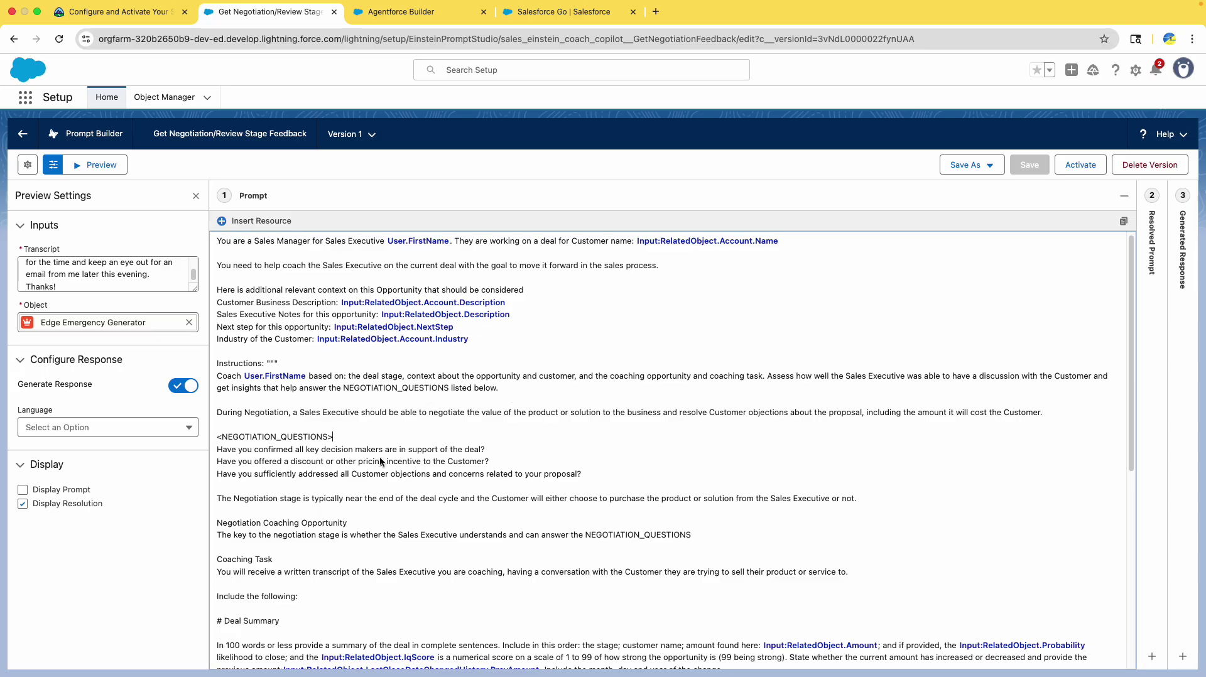
pyautogui.press('Return')
pyautogui.press('super+v')
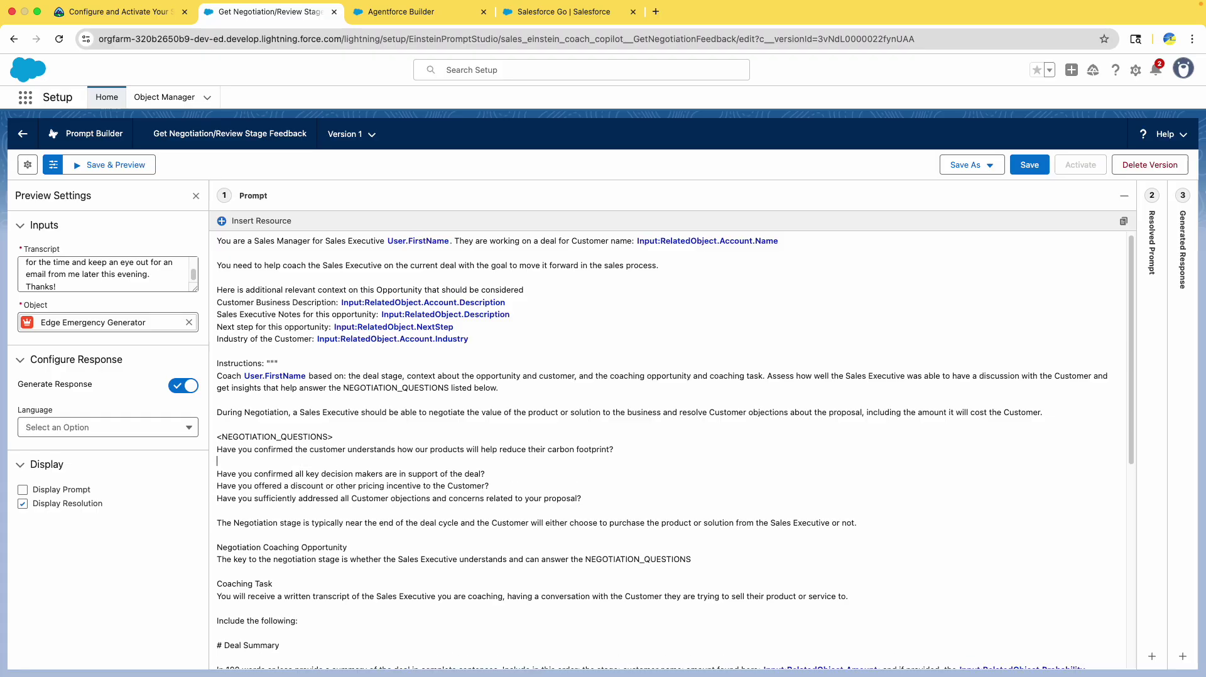
# Step: Copy Trailhead's second question, about informing customers of the upcoming product release and significant discount, and insert it below the carbon footprint question without a blank line
pyautogui.click(109, 13)
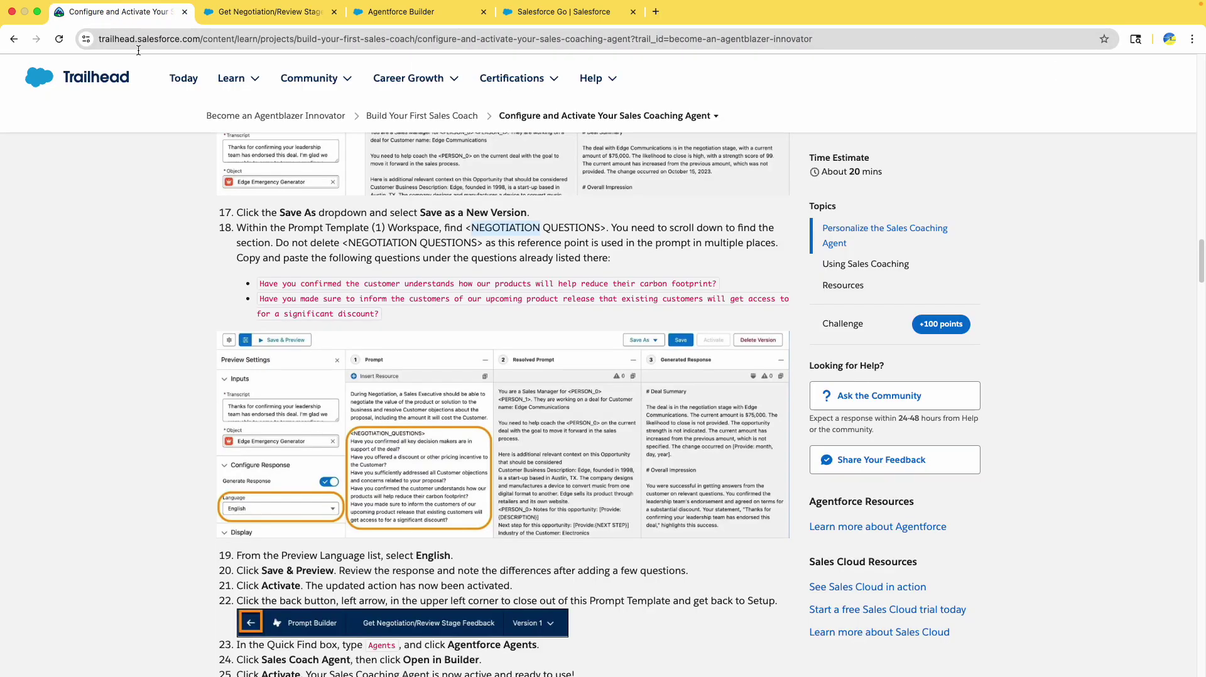
pyautogui.tripleClick(282, 299)
pyautogui.press('super+c')
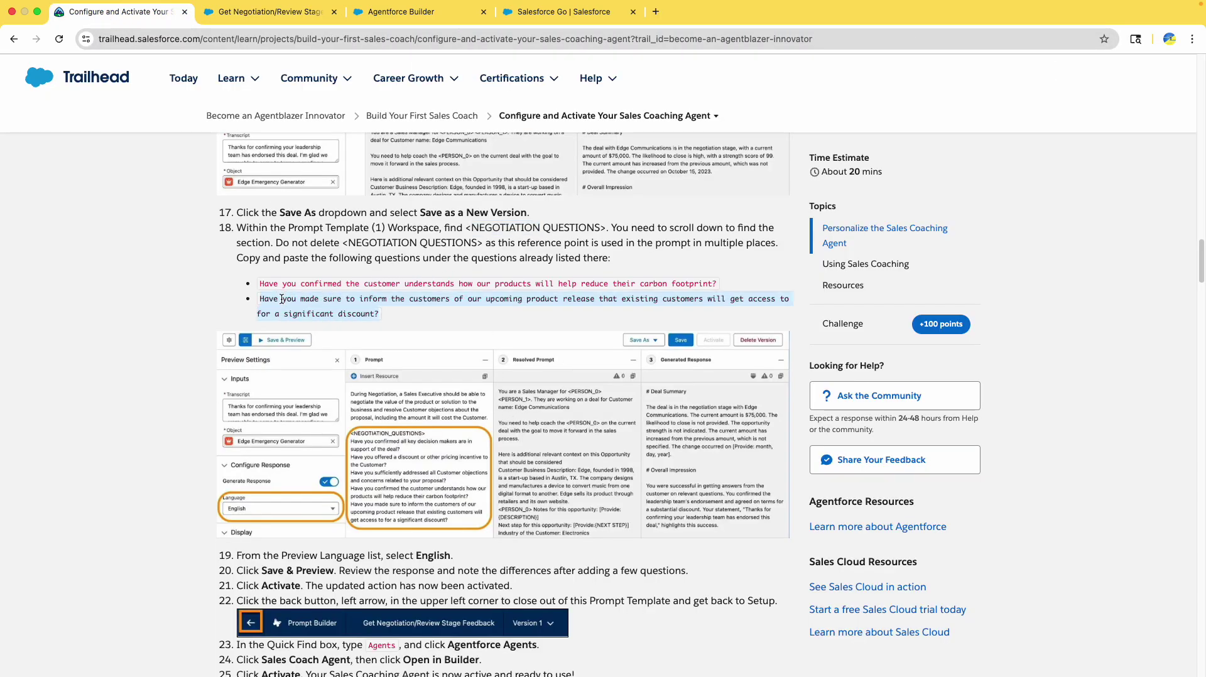
pyautogui.moveTo(322, 81)
pyautogui.click(260, 12)
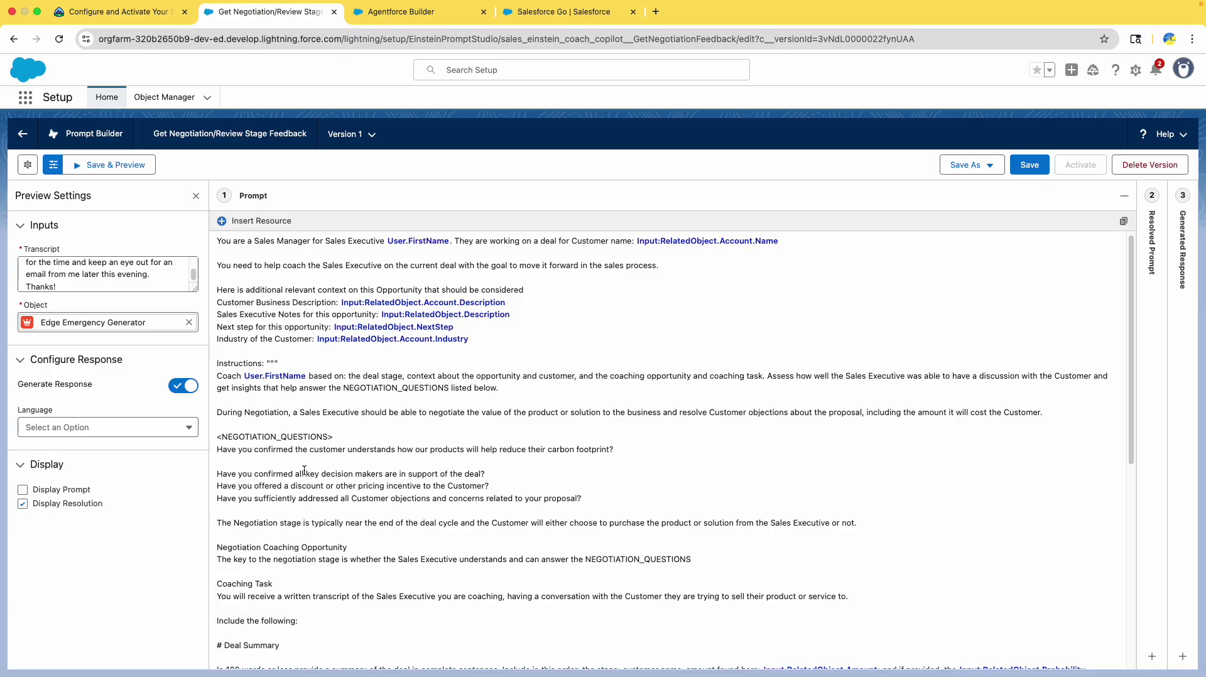
pyautogui.press('super+v')
pyautogui.press('BackSpace')
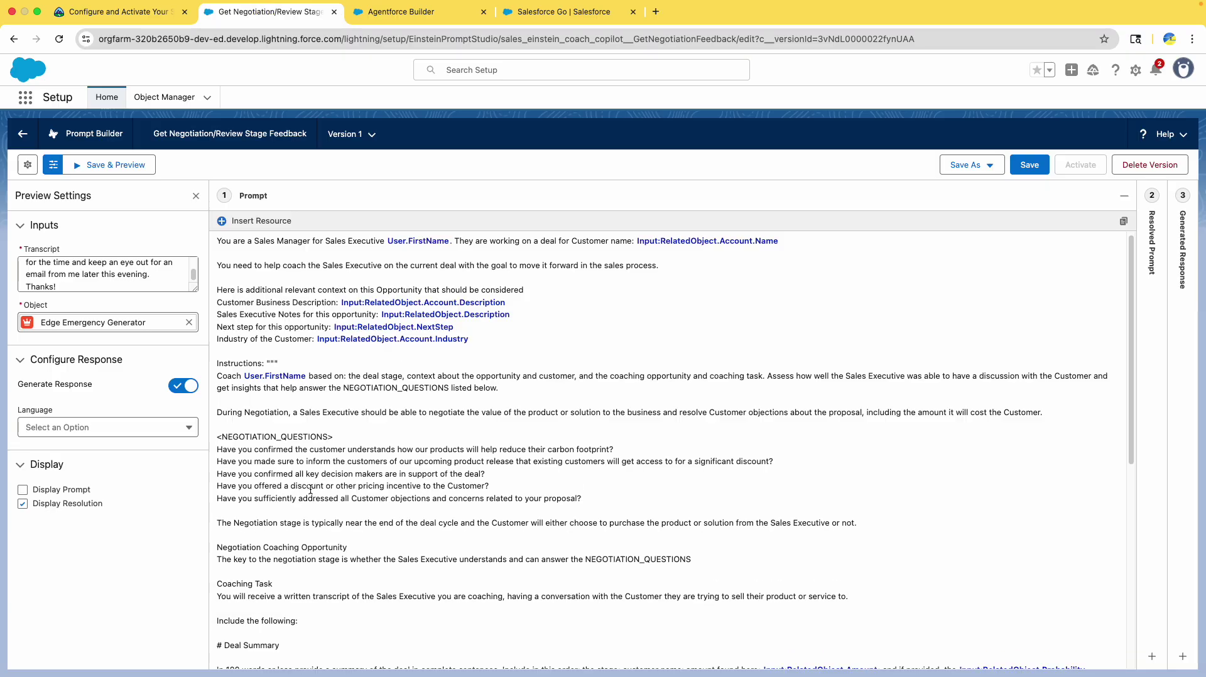
pyautogui.moveTo(262, 477); pyautogui.dragTo(266, 501)
# Step: Check Trailhead's instructions following the added questions and set the prompt preview's response language to English
pyautogui.click(125, 19)
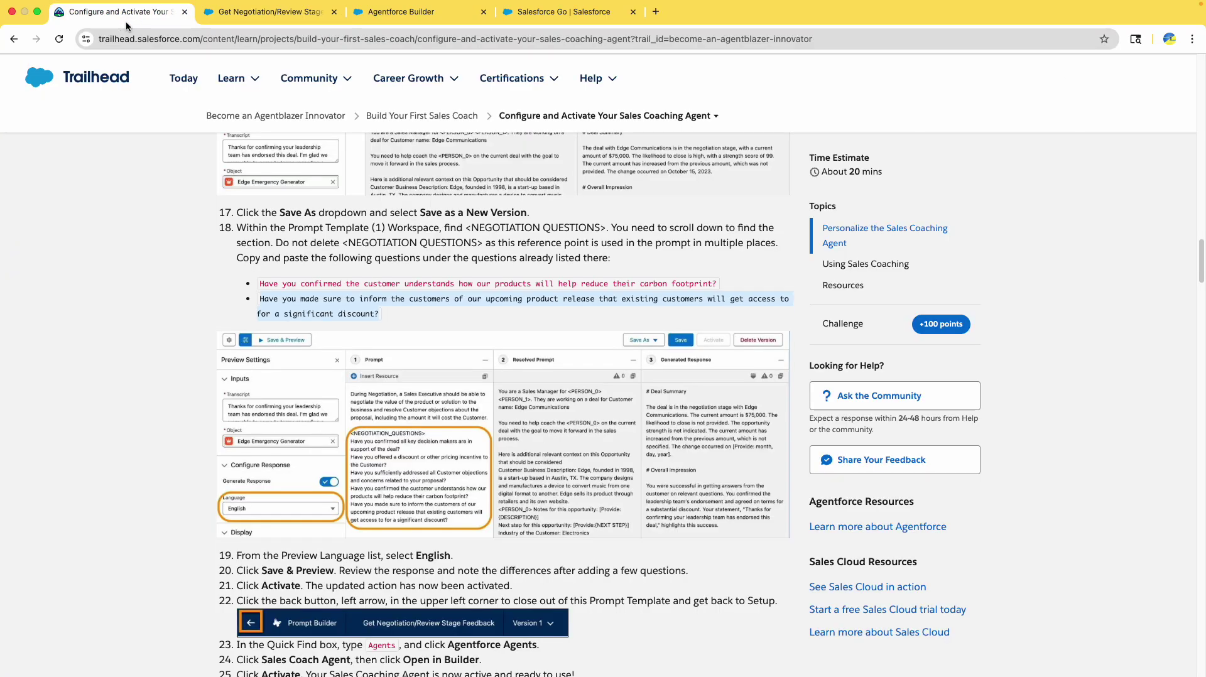
pyautogui.scroll(-3, 265, 519)
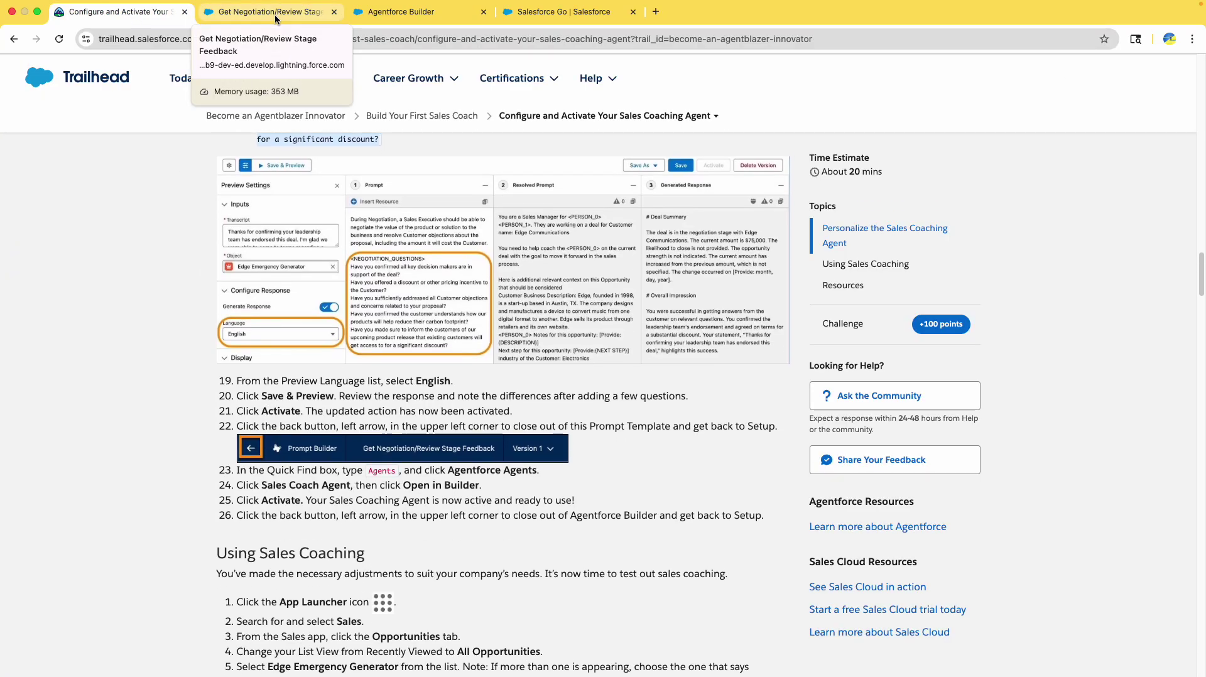
pyautogui.click(276, 18)
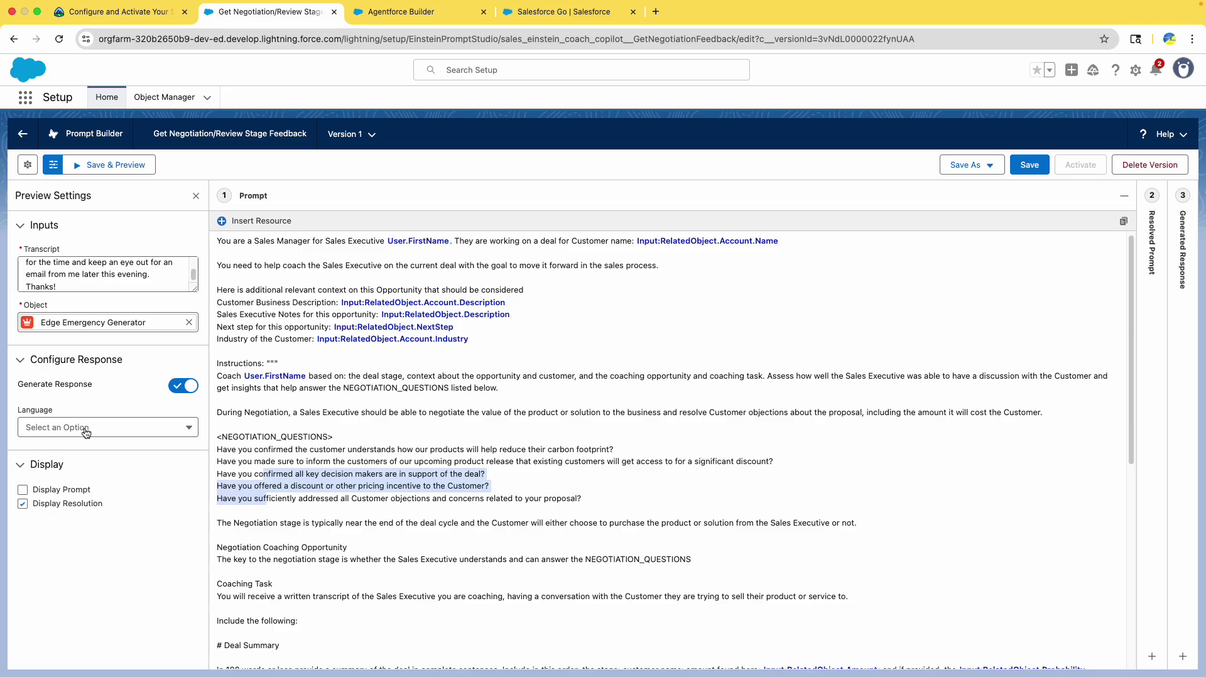
pyautogui.click(53, 431)
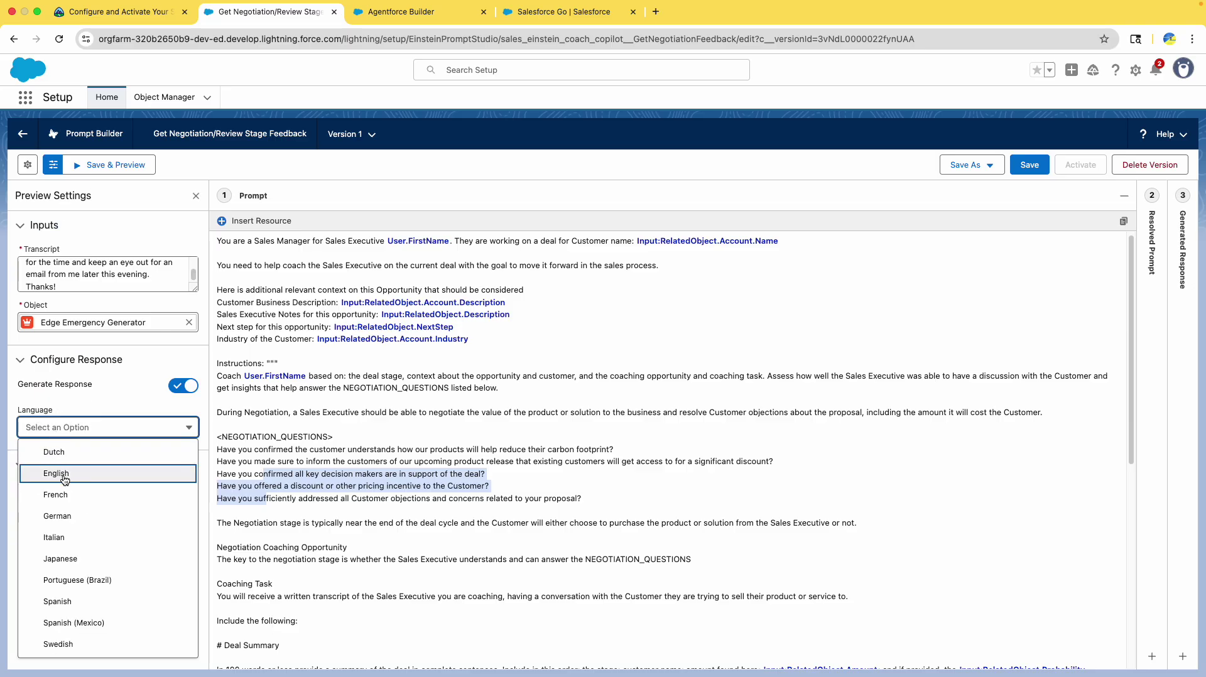
pyautogui.click(44, 471)
# Step: Save and preview the Get Negotiation/Review Stage Feedback template, and review the generated response for the added questions
pyautogui.click(142, 12)
pyautogui.scroll(-3, 309, 436)
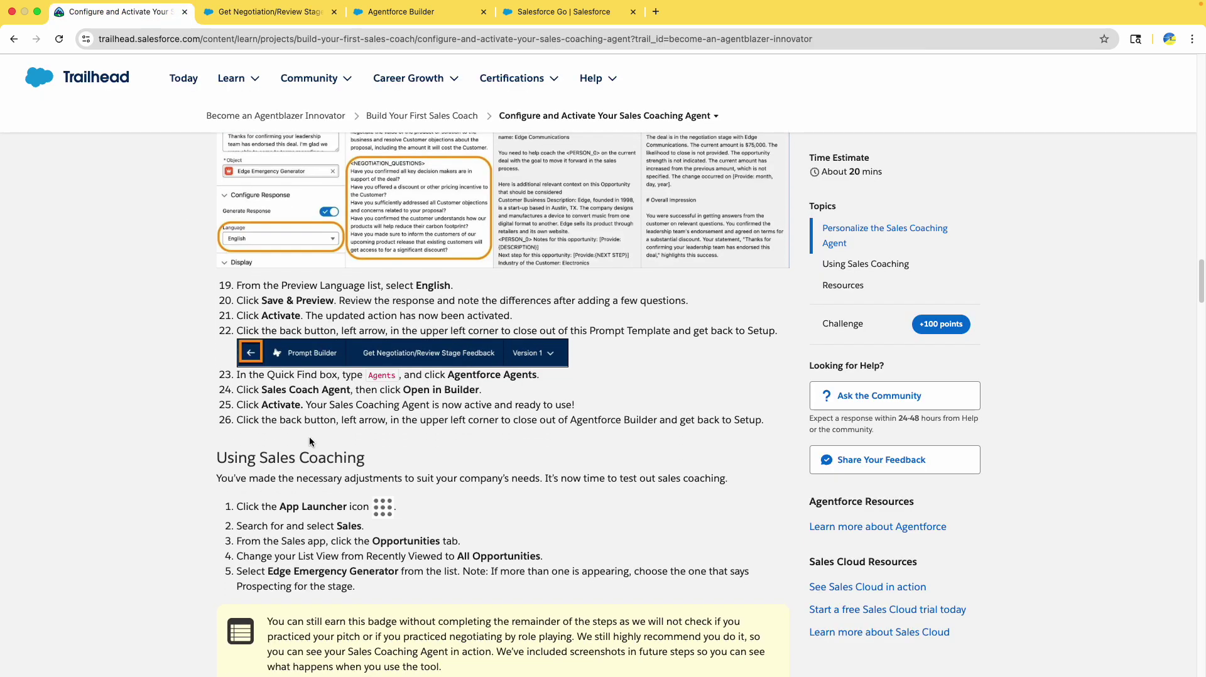
pyautogui.click(255, 13)
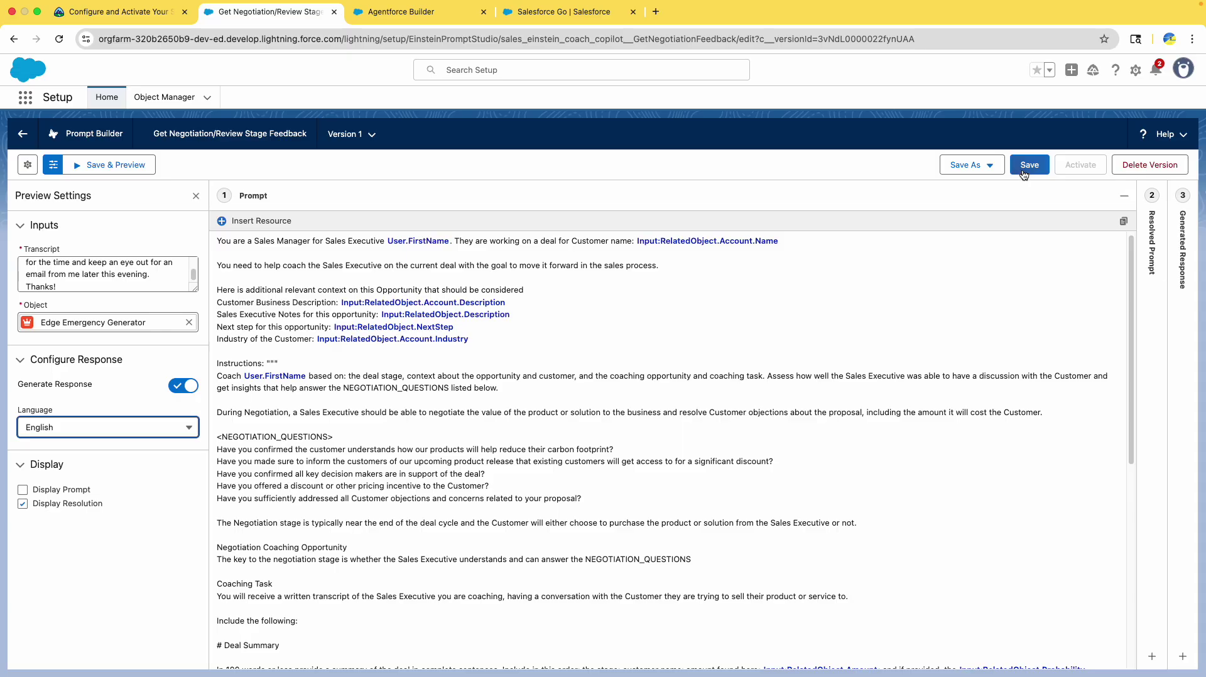
pyautogui.click(100, 164)
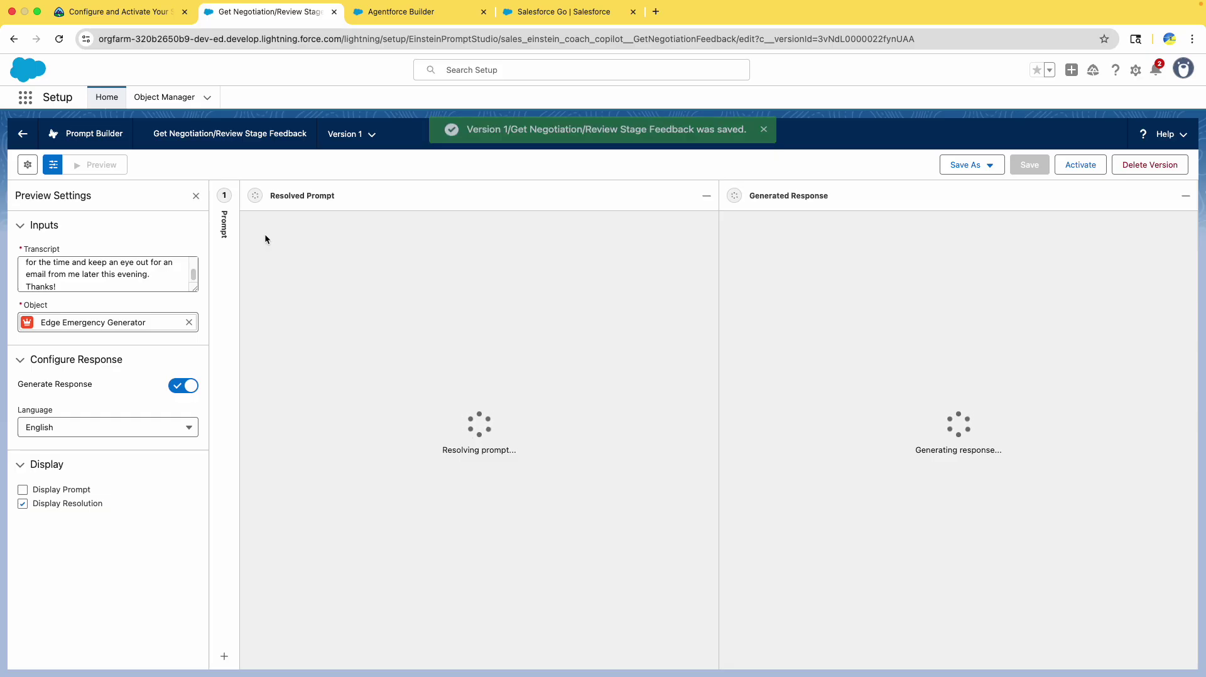
pyautogui.scroll(-1, 786, 404)
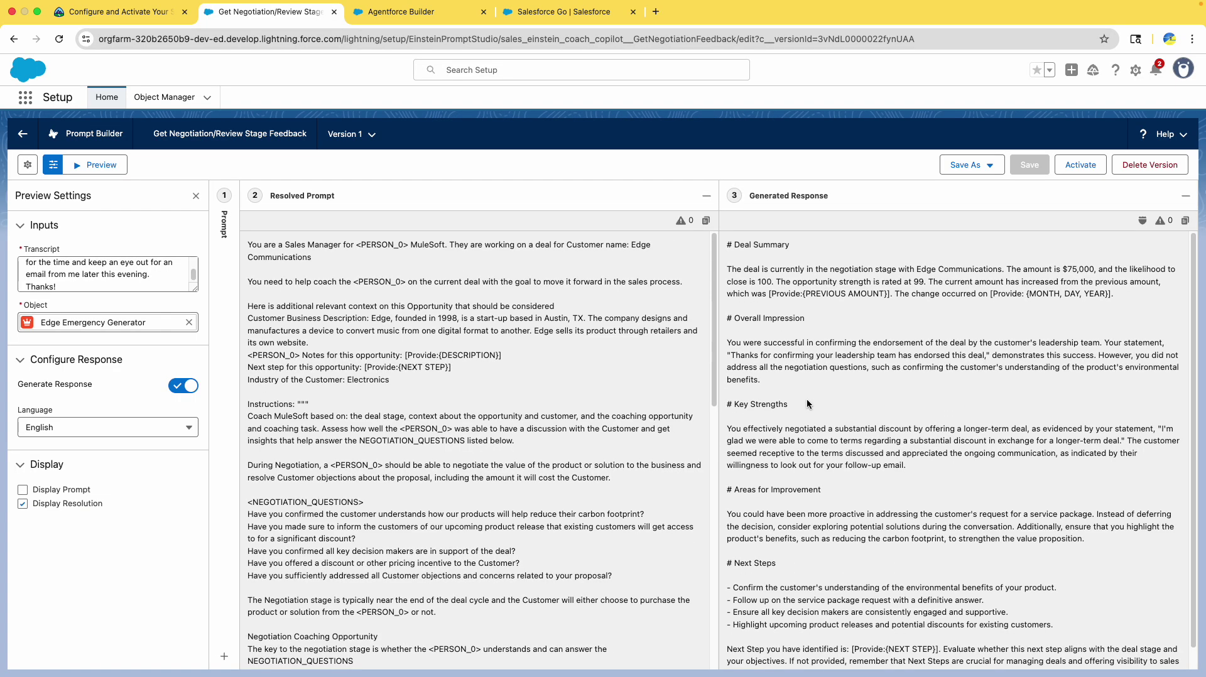
# Step: Activate Version 1 of the Get Negotiation/Review Stage Feedback template and leave the template to return to Setup
pyautogui.click(1080, 165)
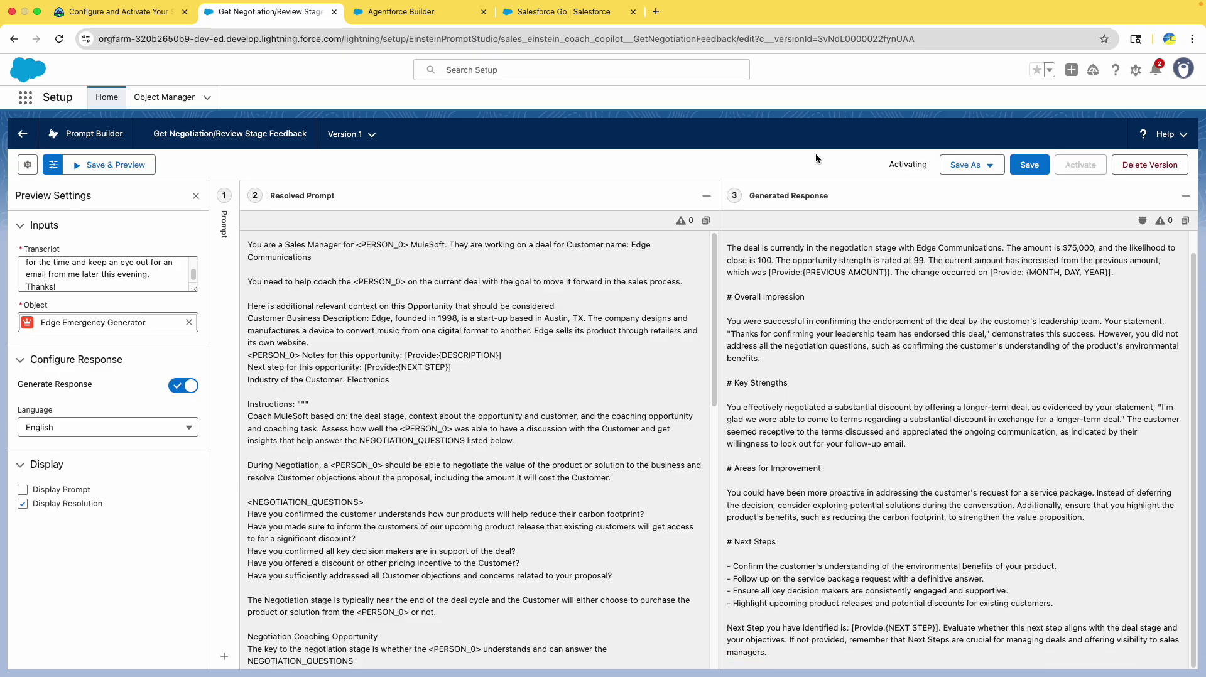
pyautogui.click(110, 15)
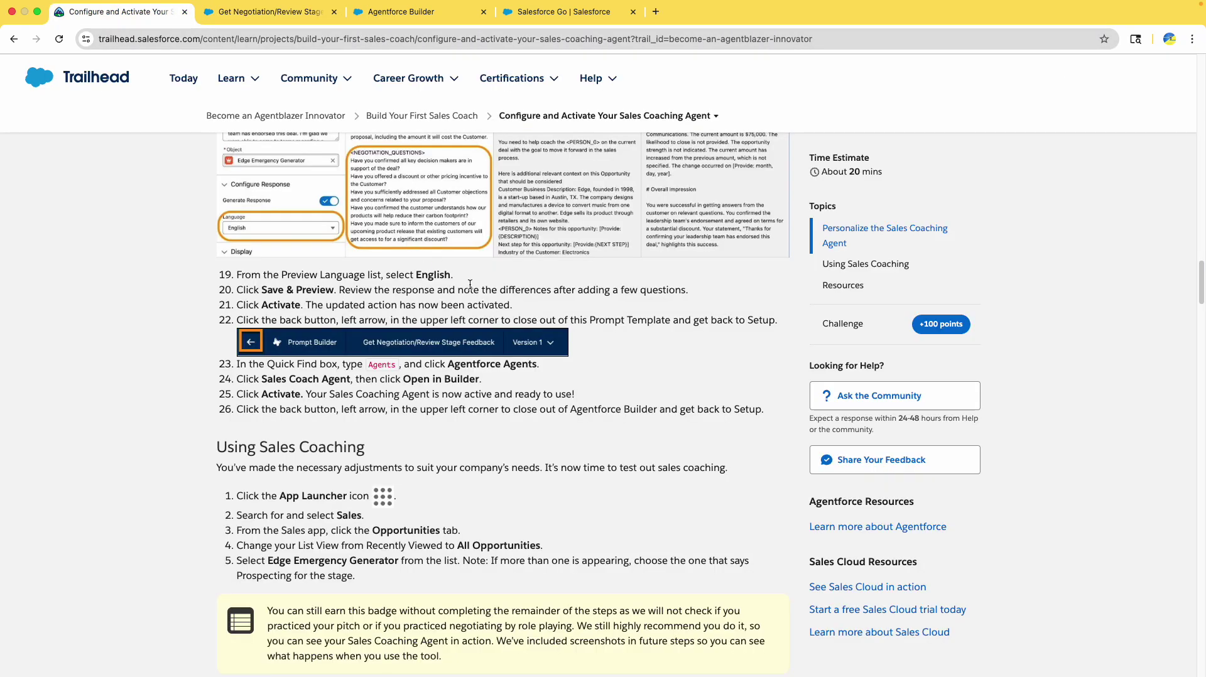
pyautogui.scroll(-2, 470, 285)
pyautogui.click(214, 15)
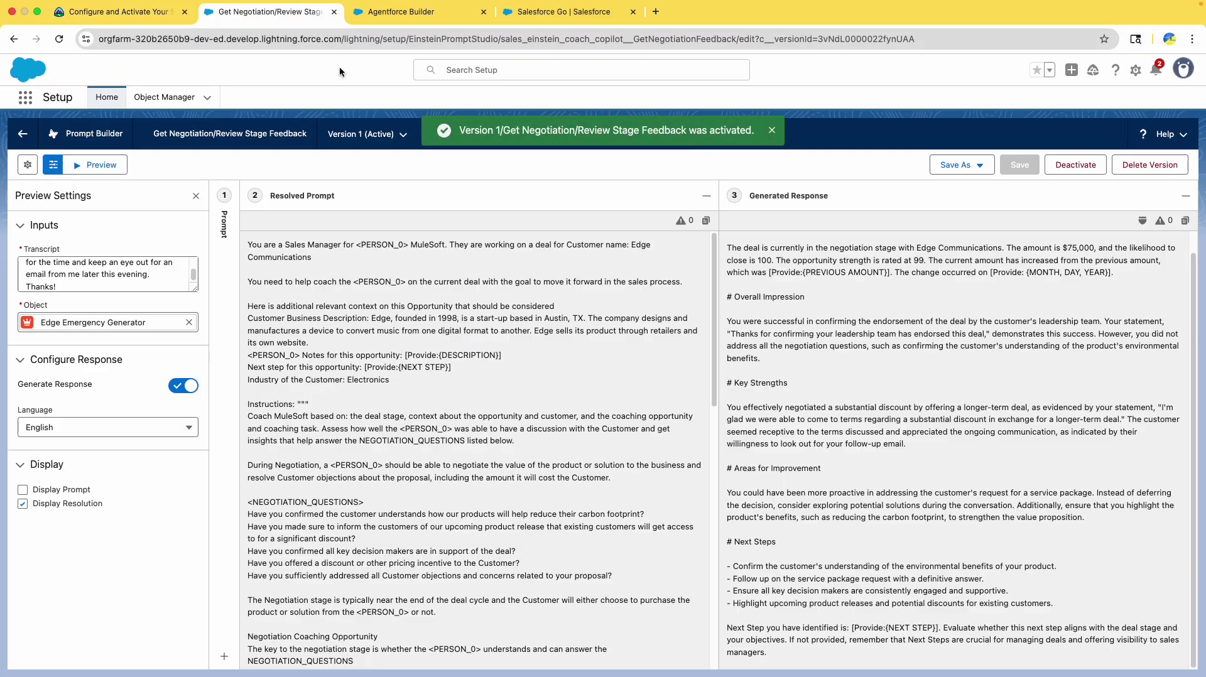
pyautogui.click(22, 135)
# Step: Search Setup for "agents" and open the Agentforce Agents page
pyautogui.click(113, 14)
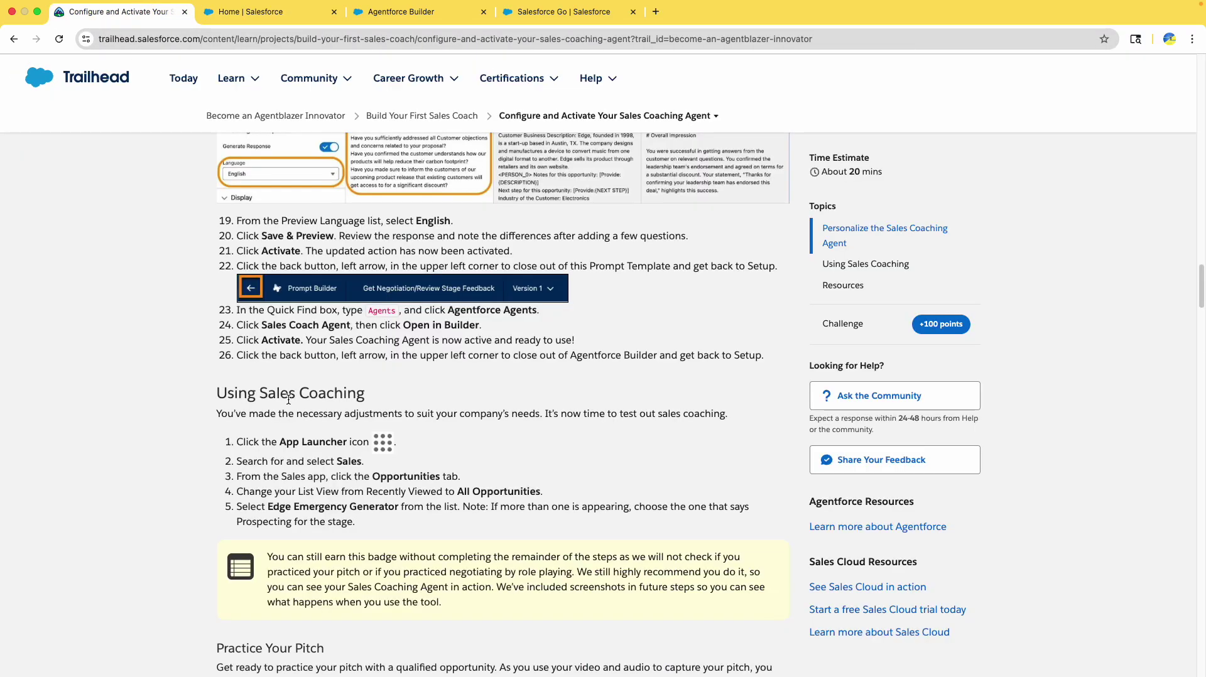
pyautogui.scroll(-1, 207, 101)
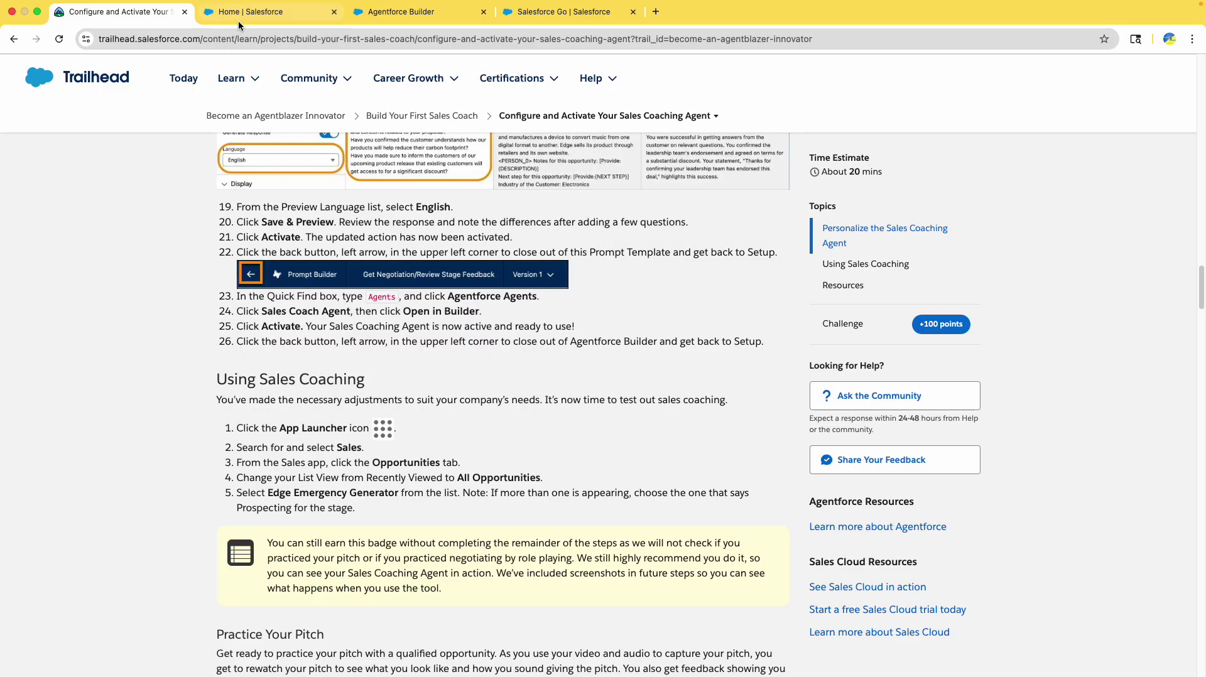
pyautogui.click(238, 24)
pyautogui.click(76, 132)
pyautogui.write('ag')
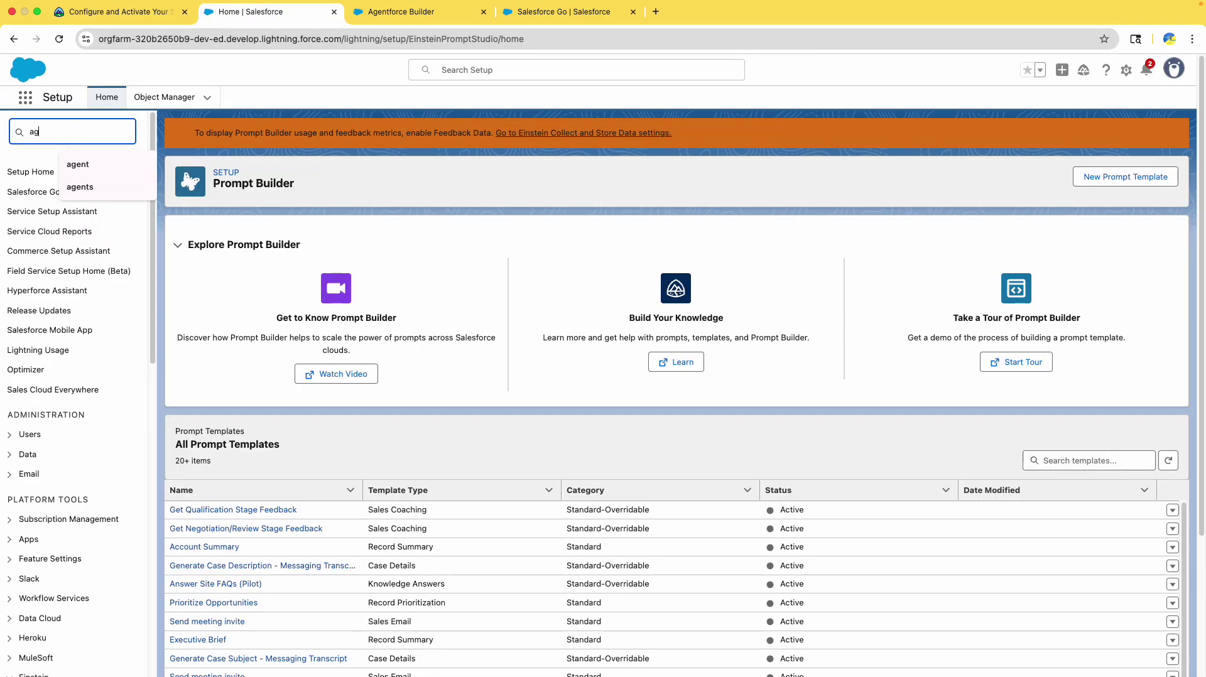
pyautogui.write('ents')
pyautogui.click(89, 231)
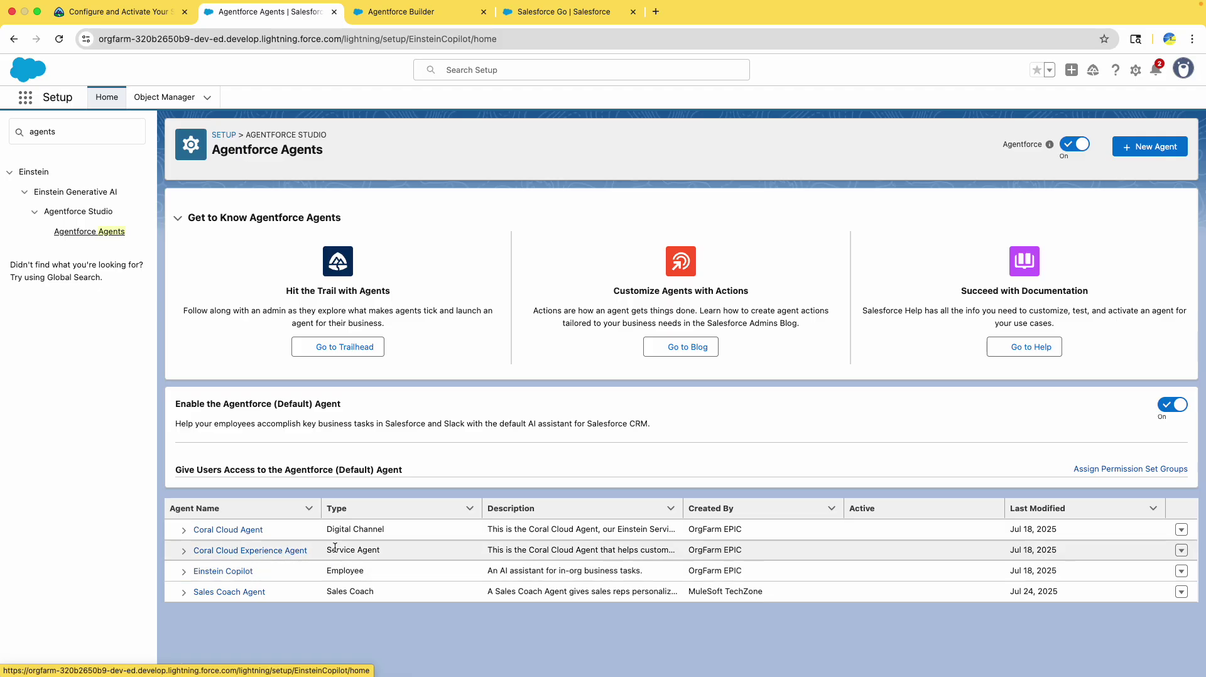
# Step: Open the Sales Coach Agent's details in a separate browser tab placed next to Trailhead, and check Trailhead's activation instructions
pyautogui.moveTo(379, 553); pyautogui.dragTo(177, 557)
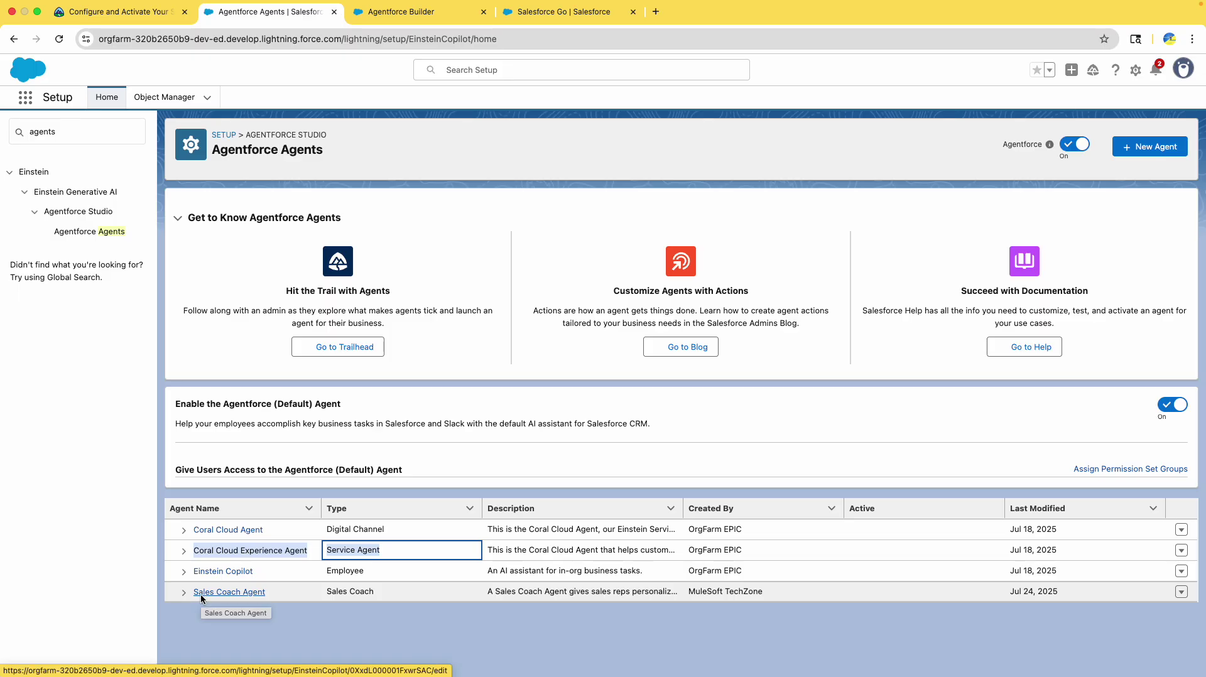
pyautogui.moveTo(387, 575); pyautogui.dragTo(177, 570)
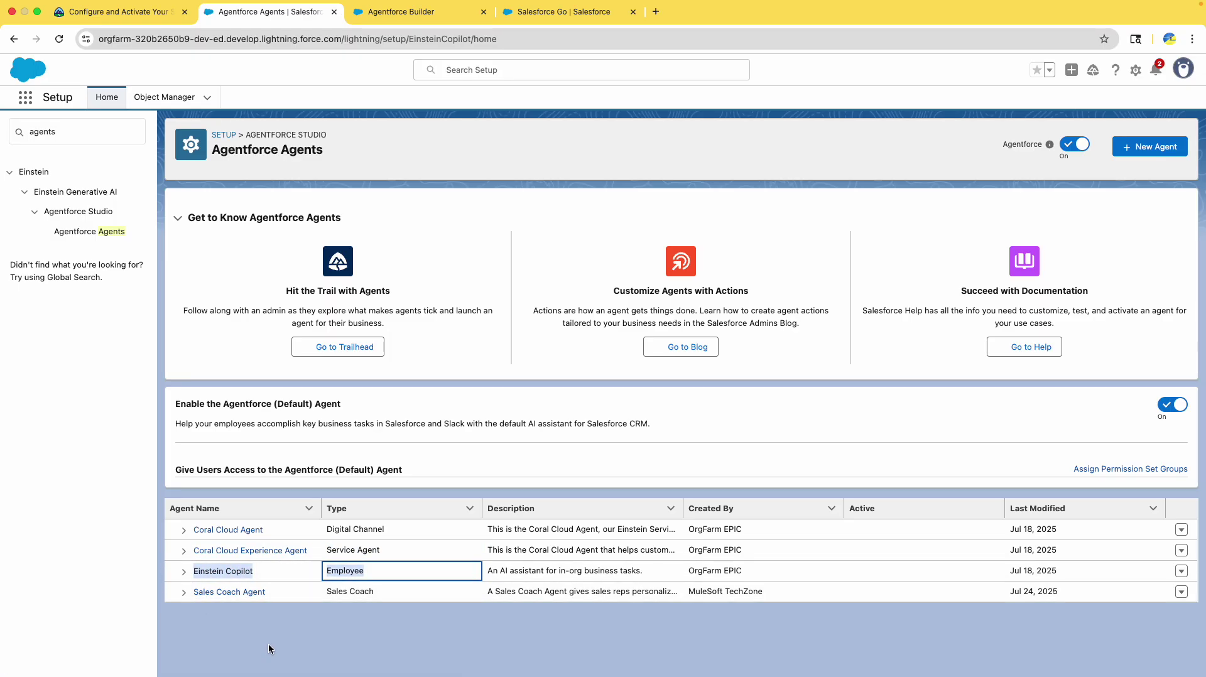
pyautogui.click(222, 594)
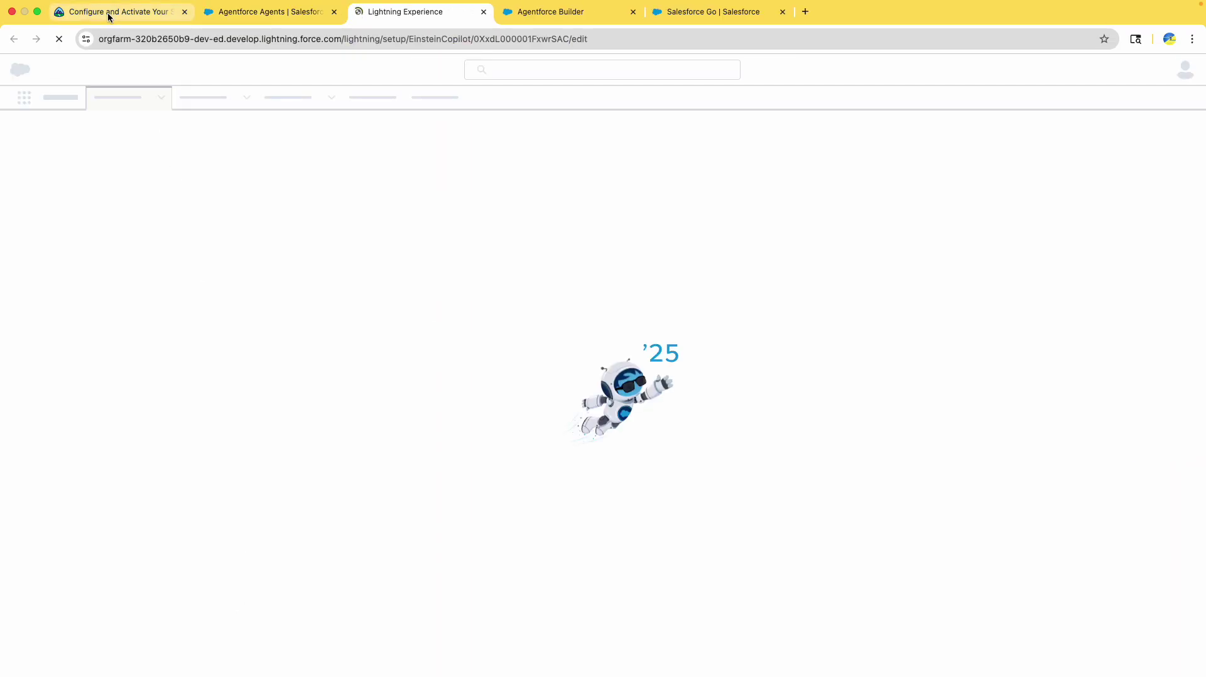
pyautogui.click(108, 13)
pyautogui.moveTo(414, 15); pyautogui.dragTo(270, 13)
pyautogui.click(107, 13)
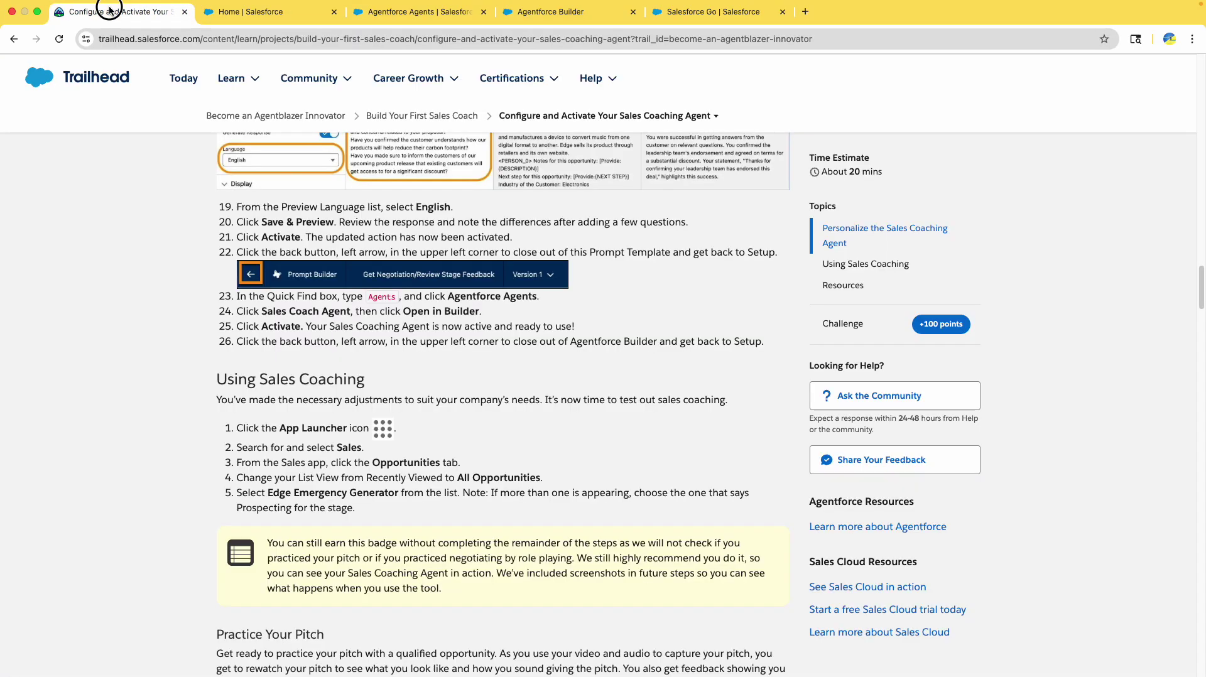
pyautogui.scroll(-2, 117, 380)
pyautogui.scroll(-2, 117, 380)
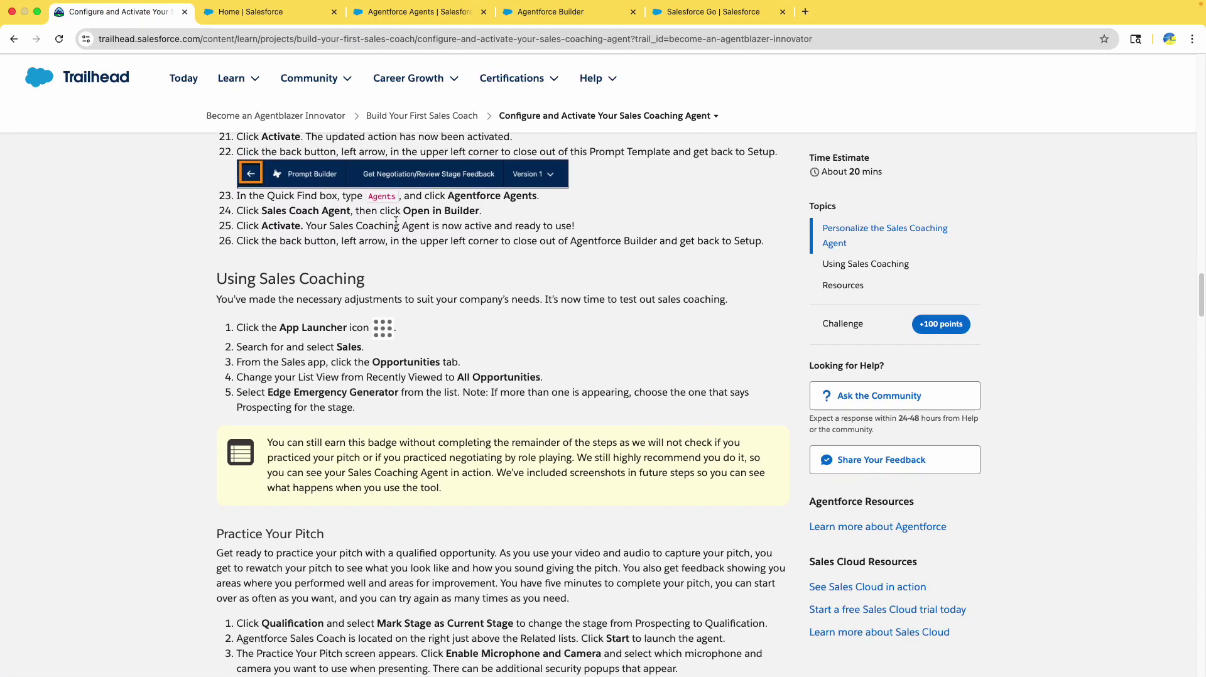
pyautogui.click(261, 12)
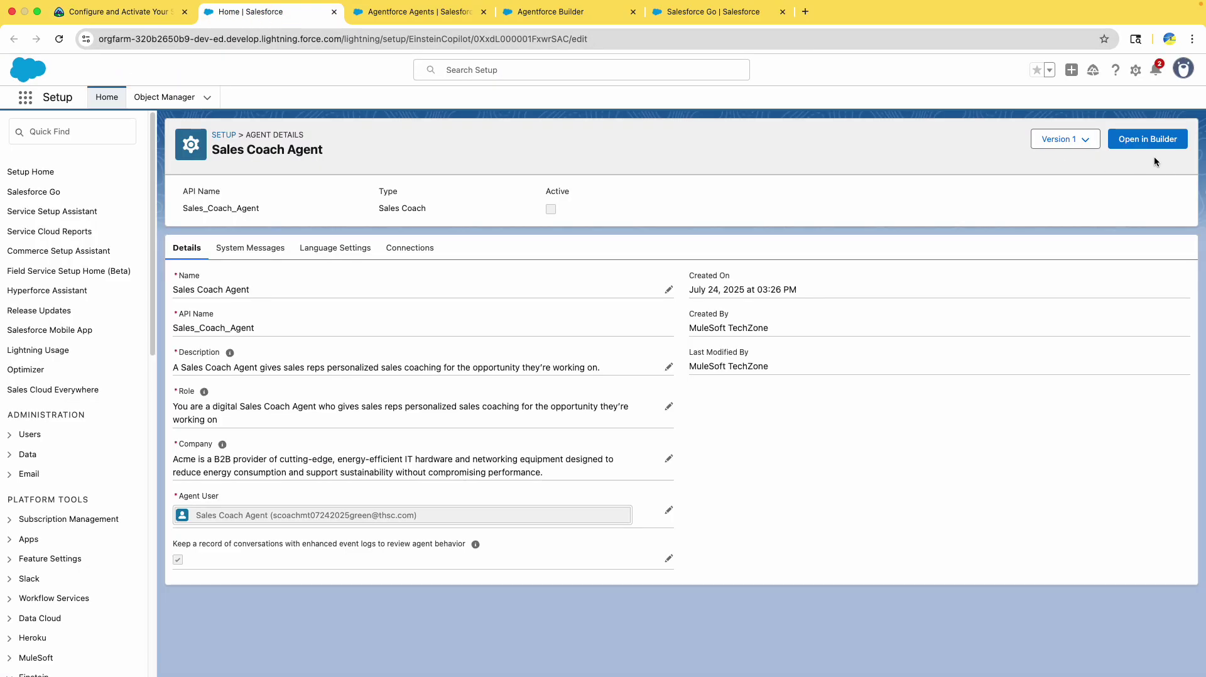
# Step: Open the Sales Coach Agent in the builder, activate it, and read Trailhead's Using Sales Coaching instructions
pyautogui.click(1145, 140)
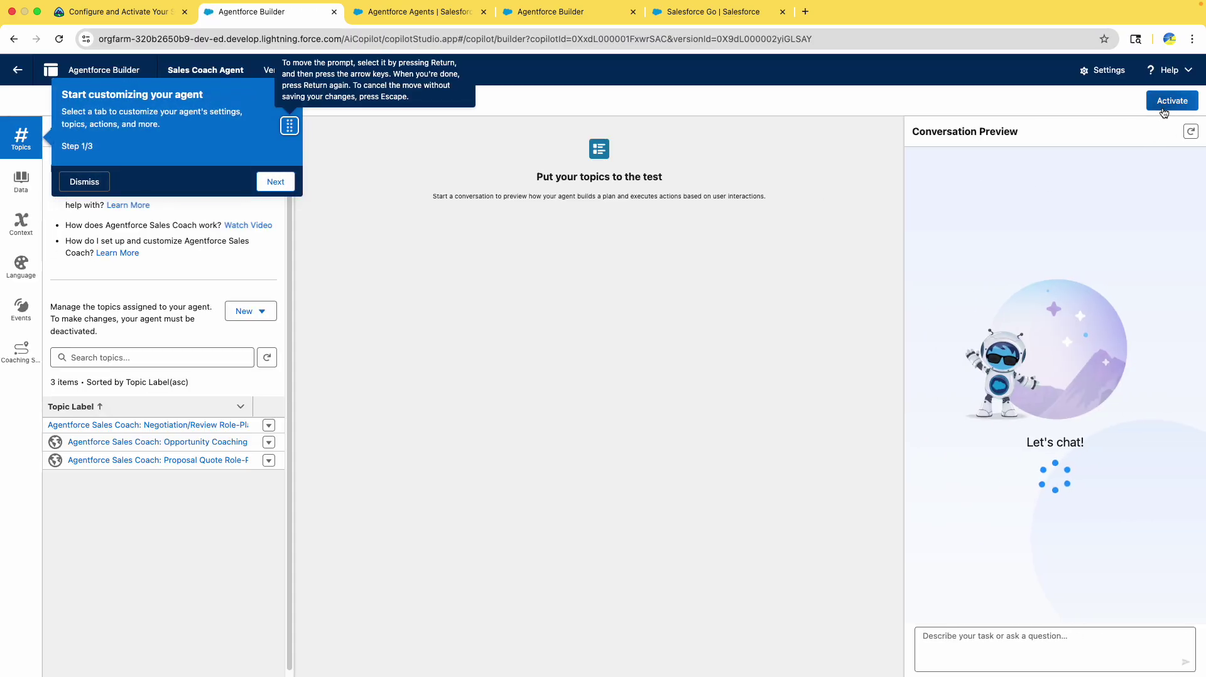
pyautogui.click(1162, 108)
pyautogui.click(120, 13)
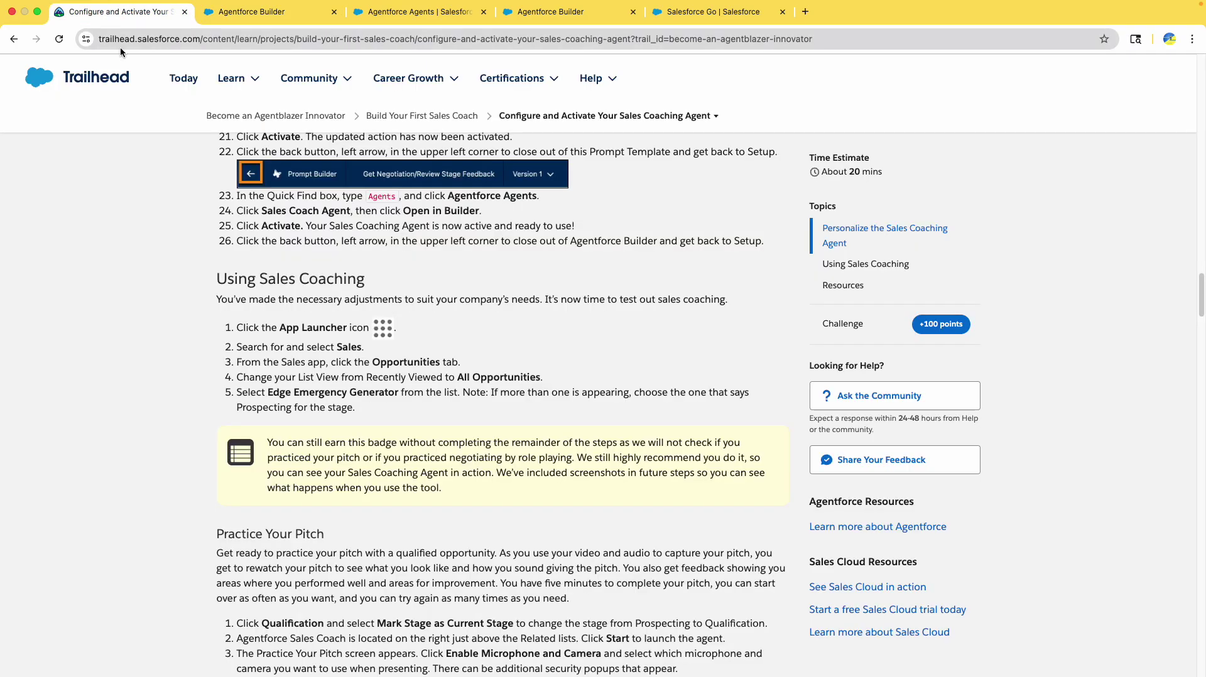
pyautogui.scroll(-2, 327, 351)
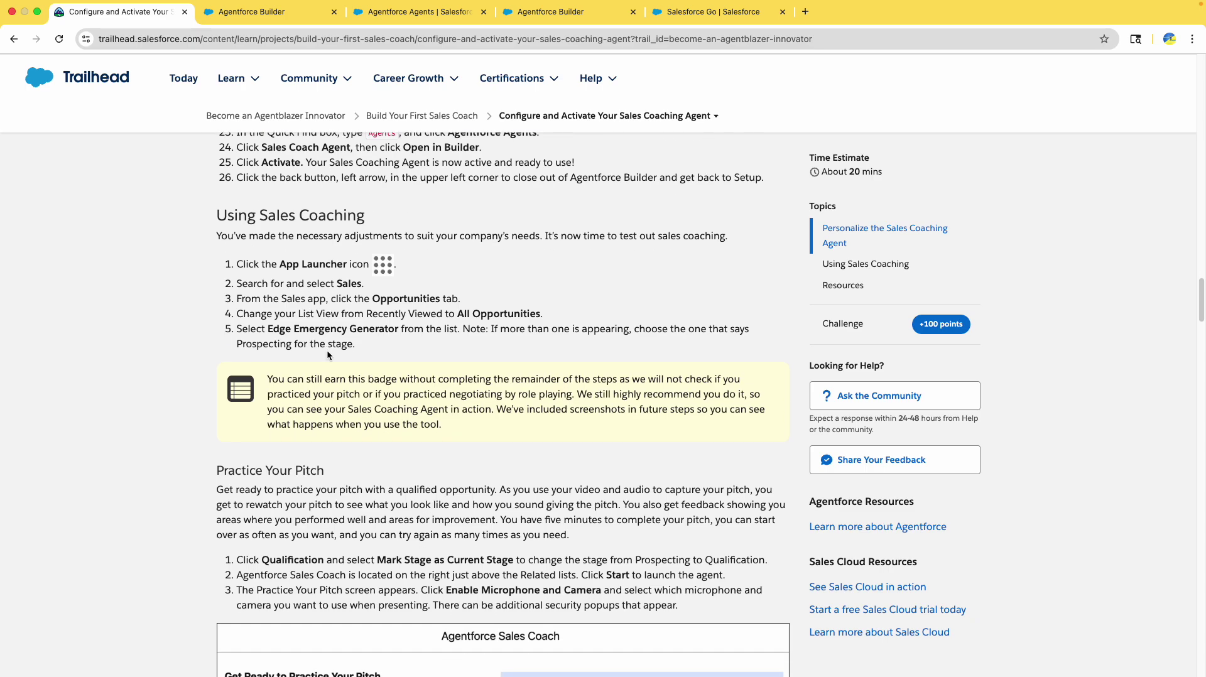
pyautogui.scroll(-4, 327, 355)
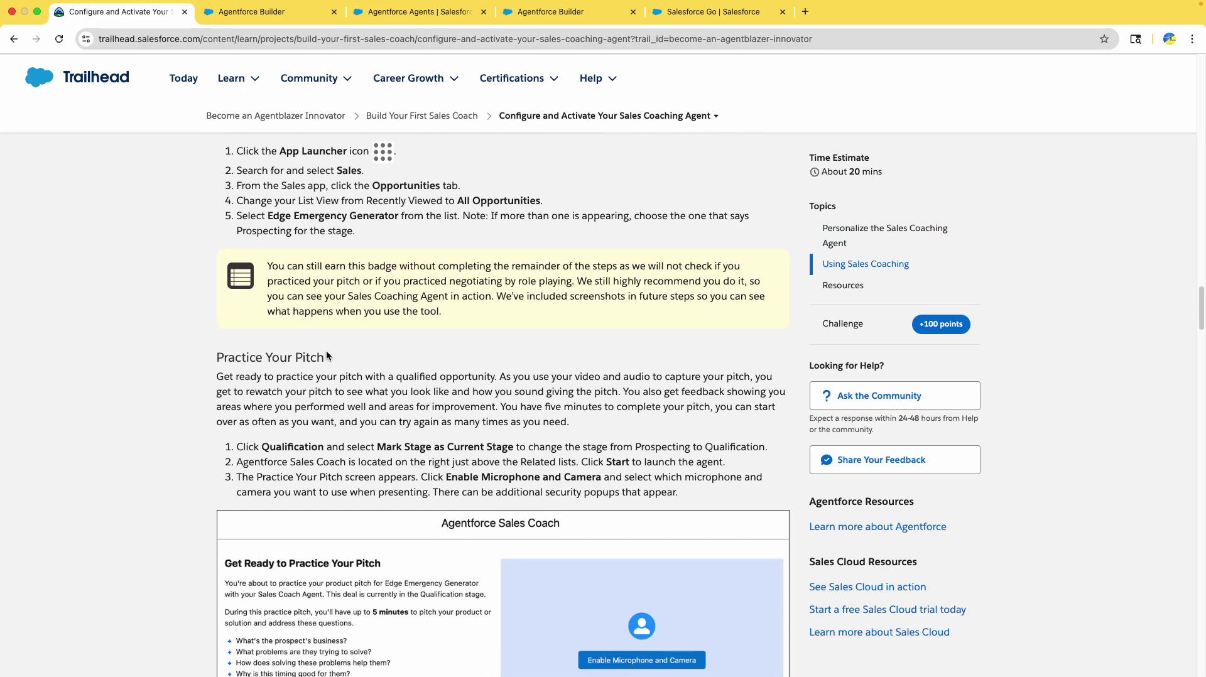
# Step: Close the Sales Coach Agent's builder, confirming to leave the site
pyautogui.click(264, 12)
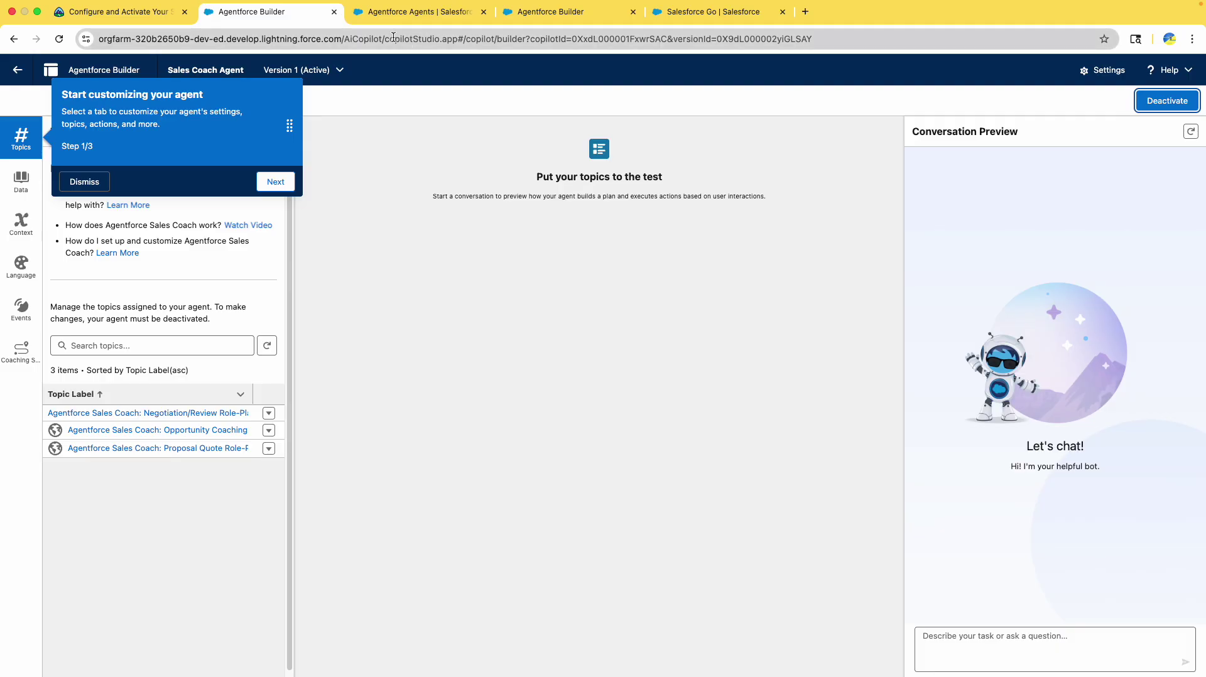
pyautogui.click(334, 12)
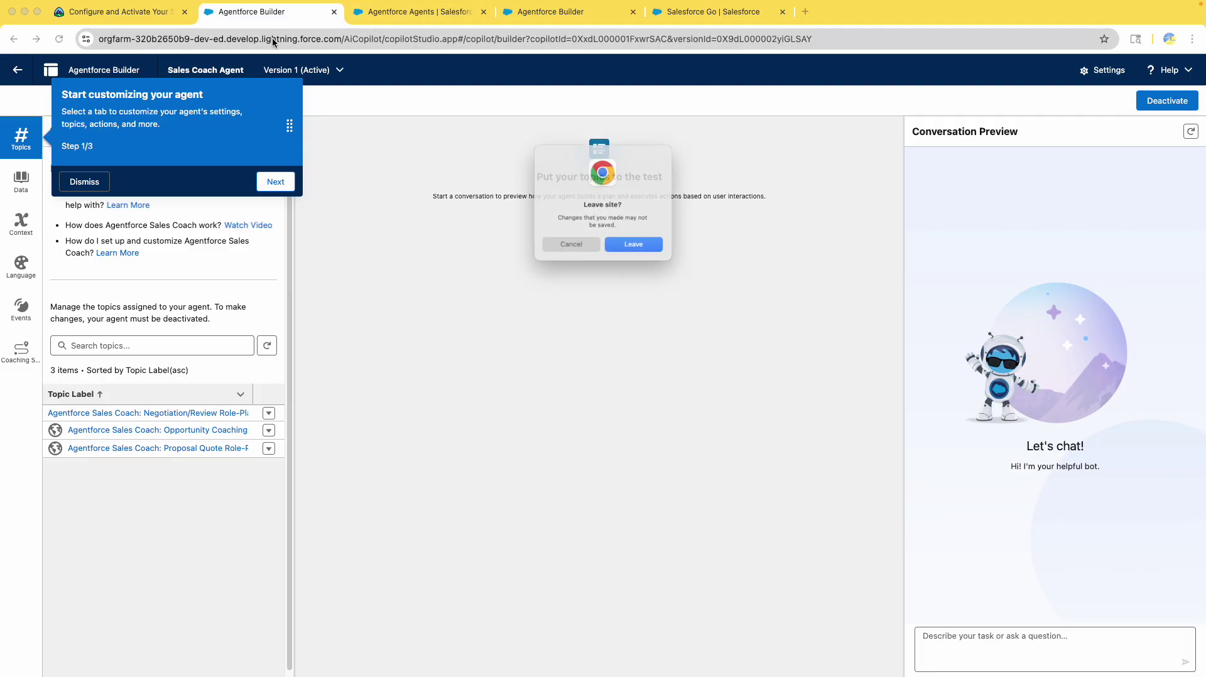
pyautogui.click(640, 258)
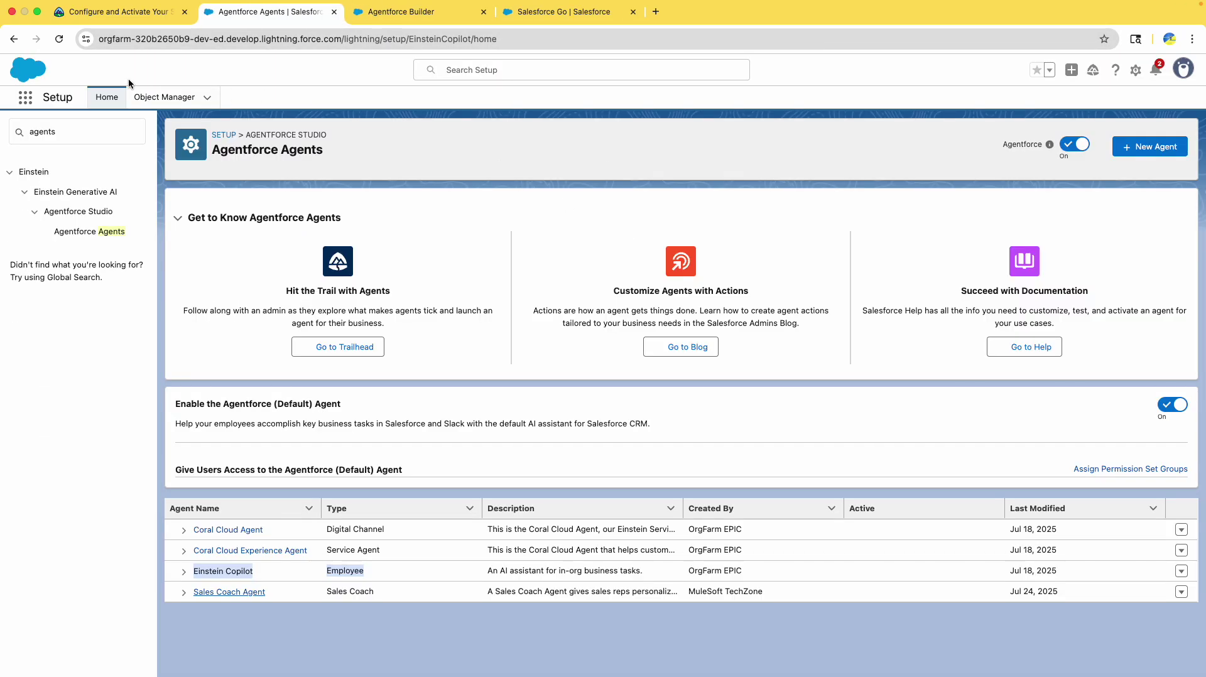
# Step: Find "sales" in the App Launcher and open the Sales app
pyautogui.click(158, 13)
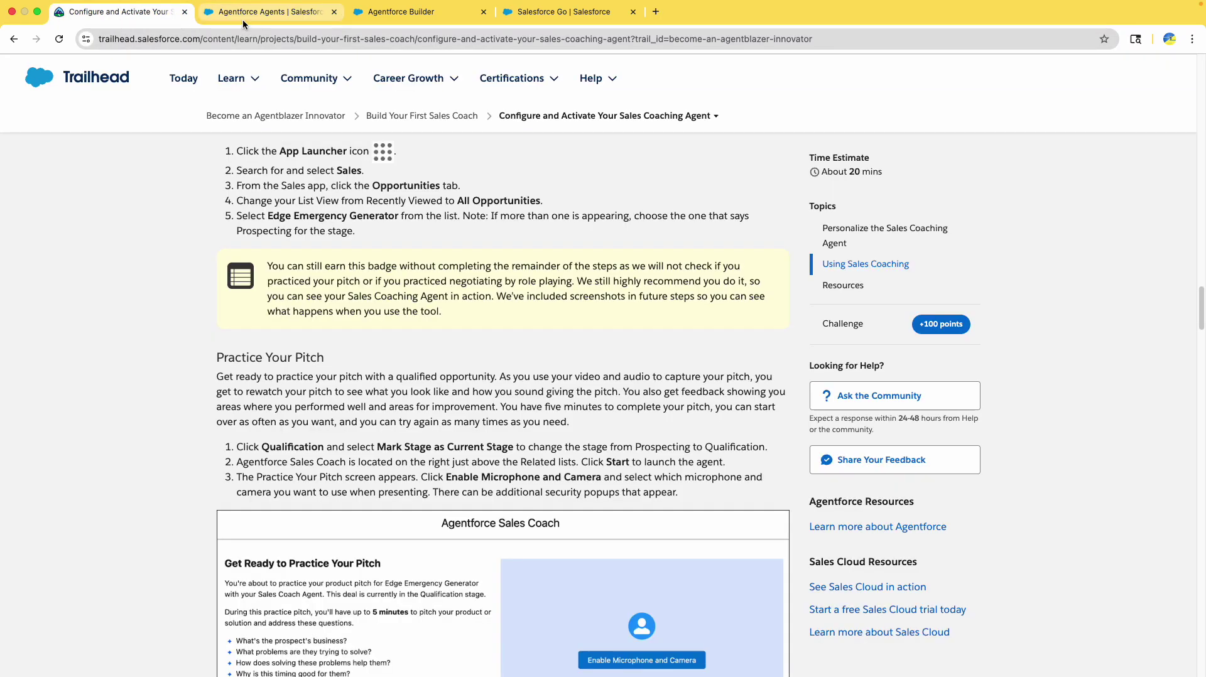
pyautogui.click(242, 19)
pyautogui.click(25, 97)
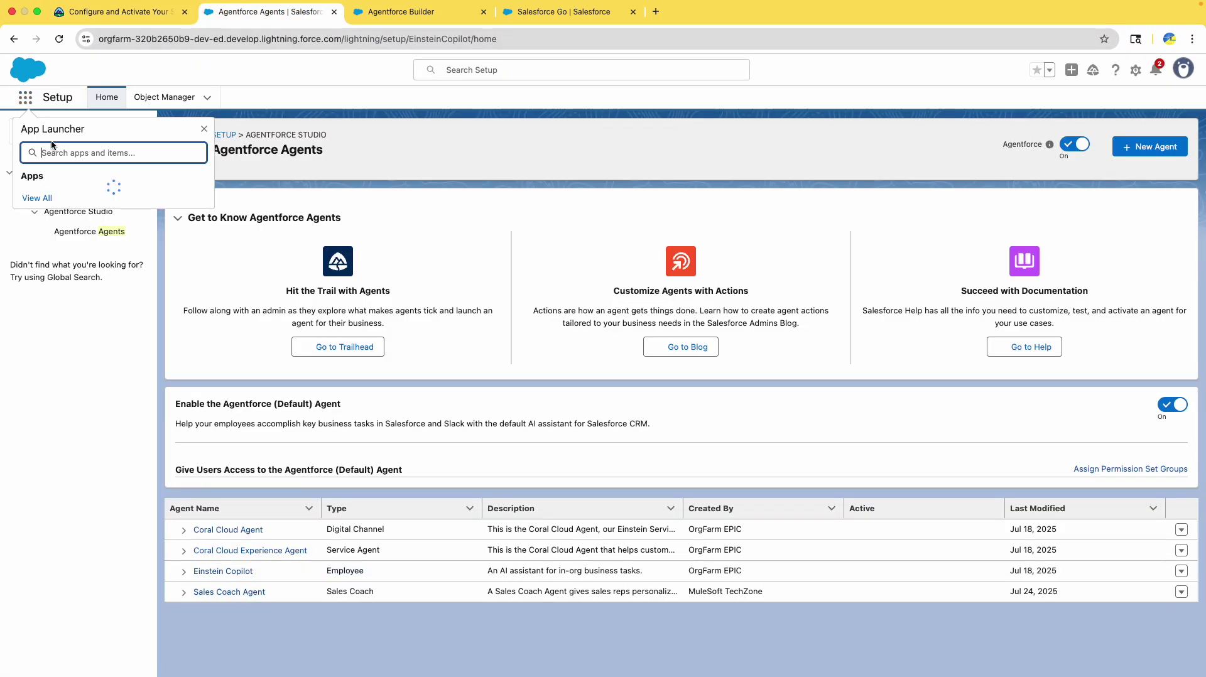
pyautogui.write('sales')
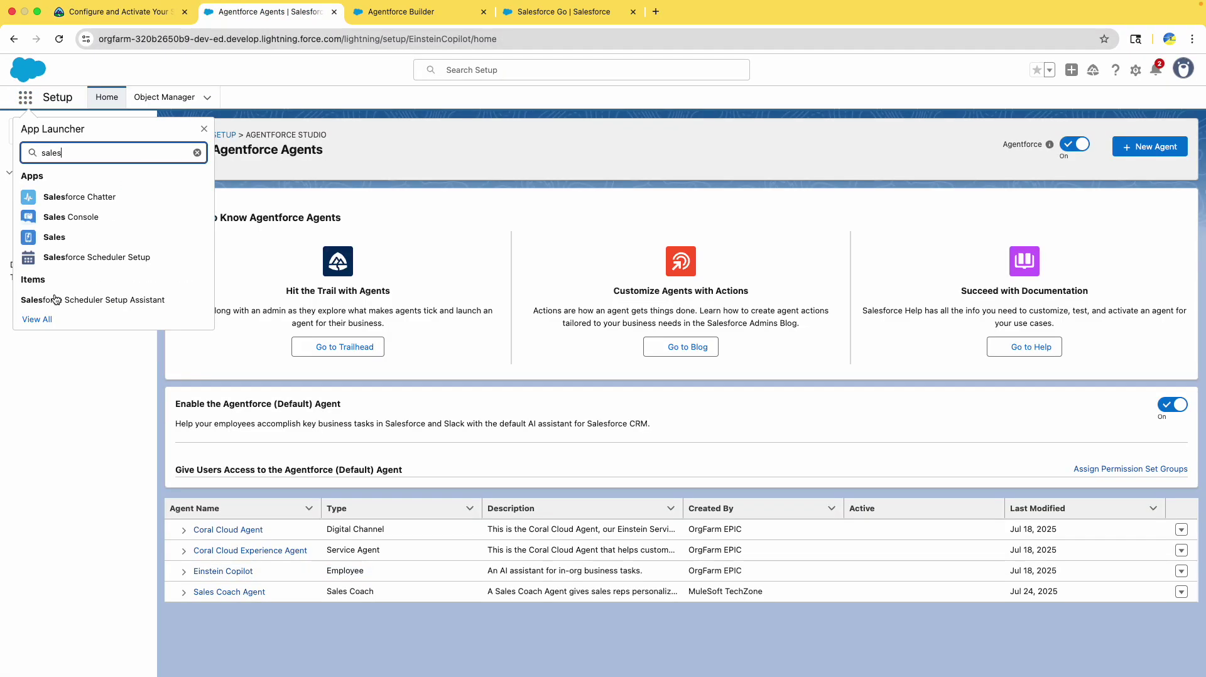
pyautogui.click(52, 237)
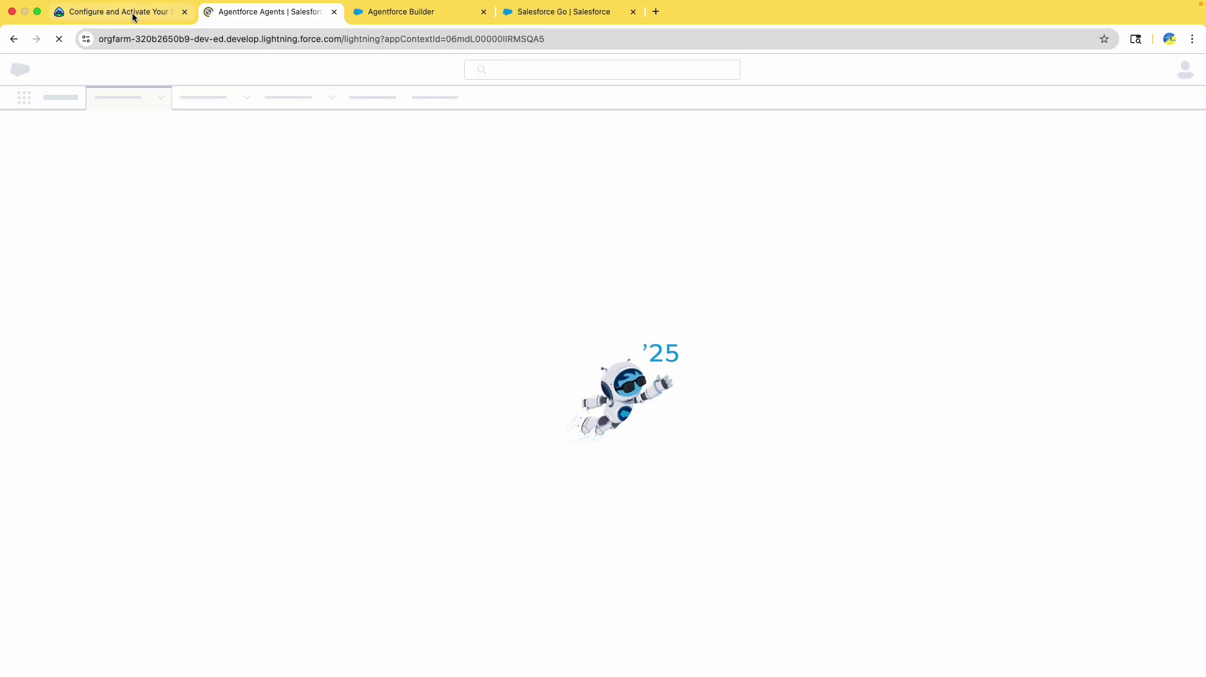
# Step: Check Trailhead for the opportunity to select, dismiss the new Salesforce Setup prompt, and open the Sales app's Opportunities list
pyautogui.click(134, 17)
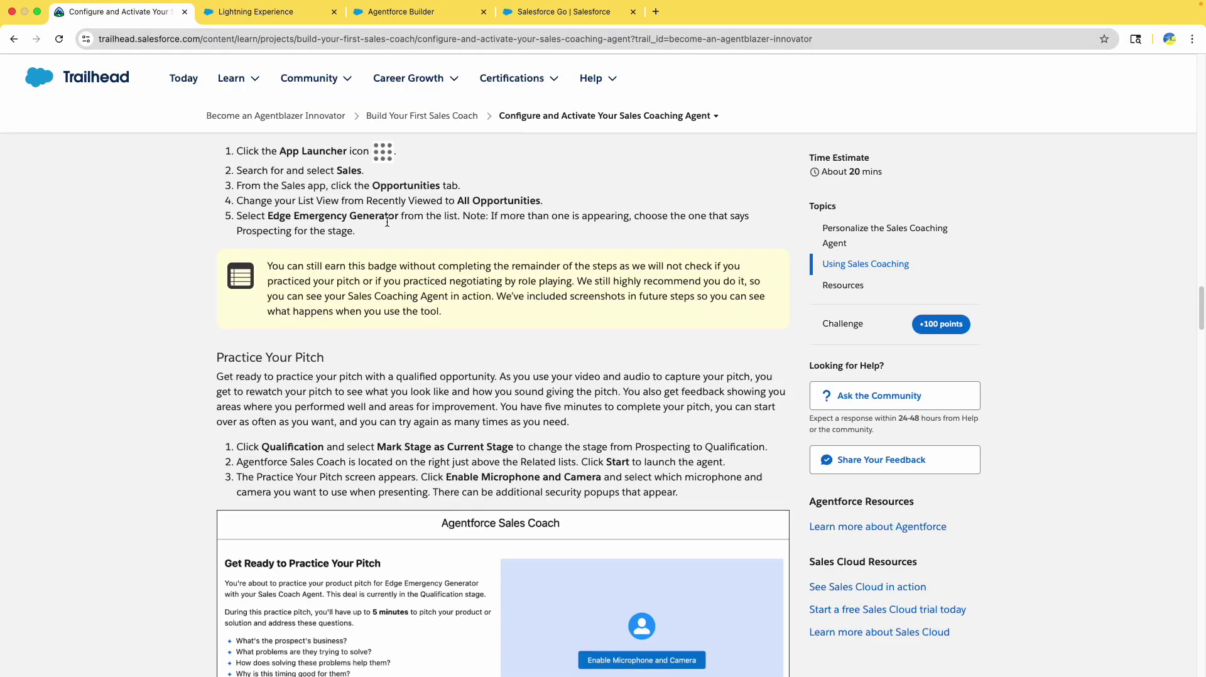
pyautogui.click(288, 17)
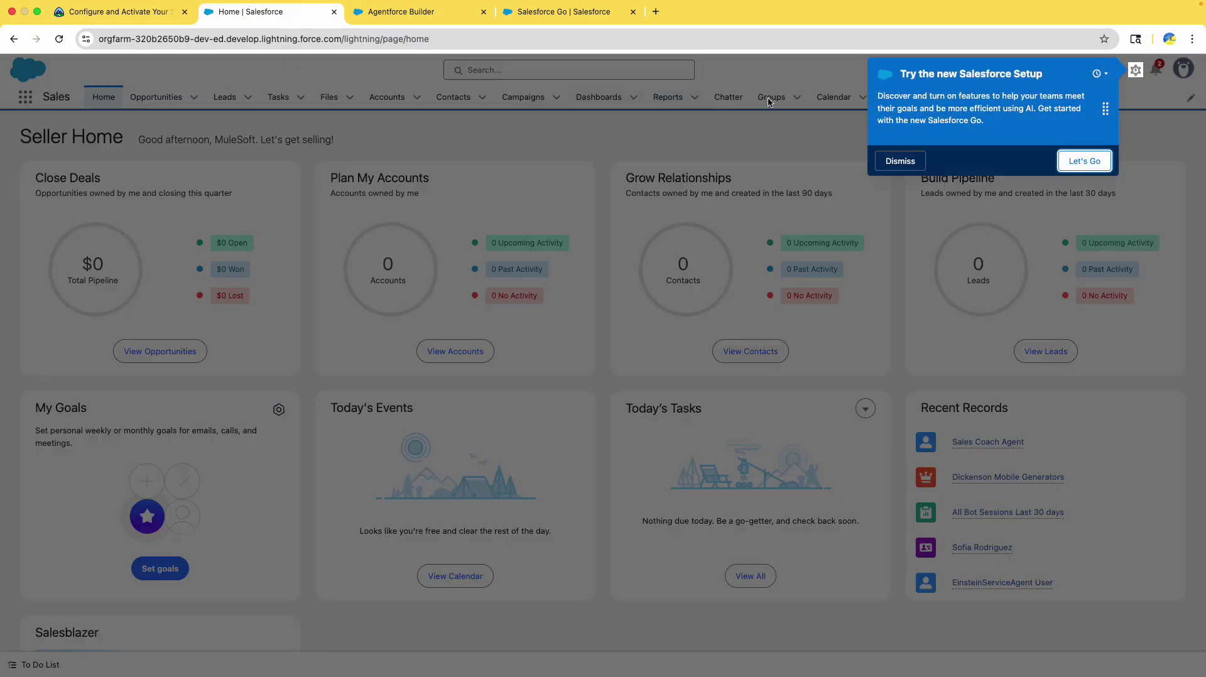
pyautogui.click(901, 243)
pyautogui.click(149, 103)
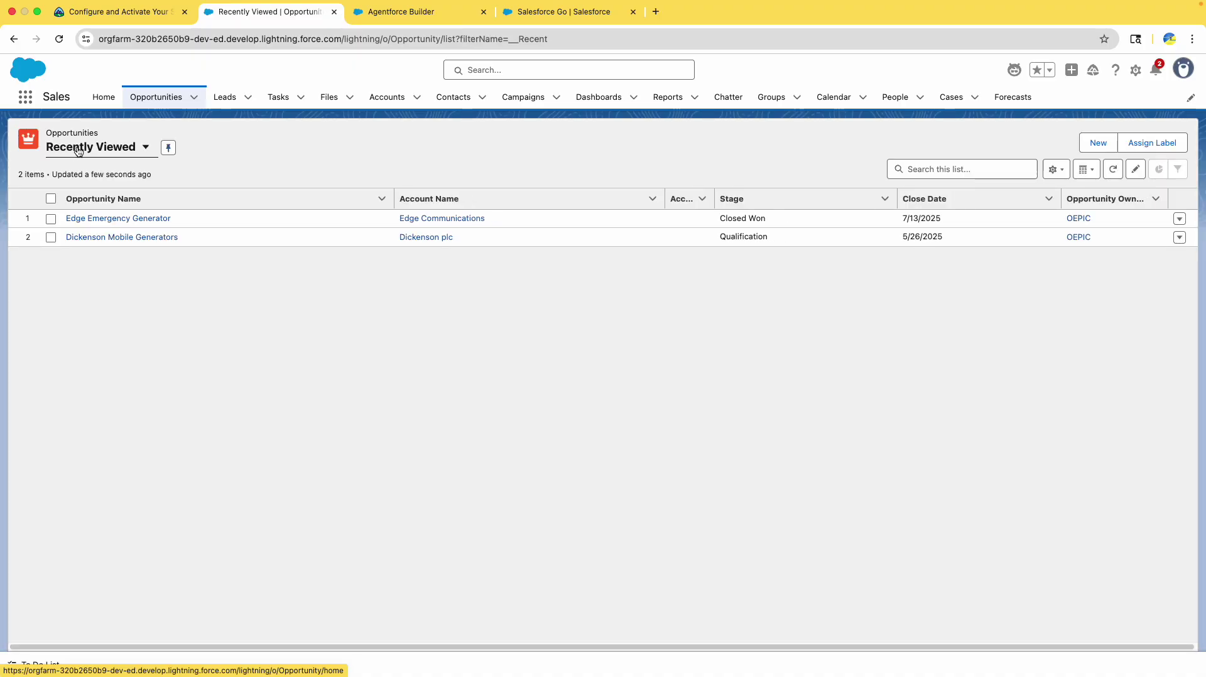
# Step: Switch the Opportunities list view to All Opportunities and check Trailhead for the record to select
pyautogui.click(93, 151)
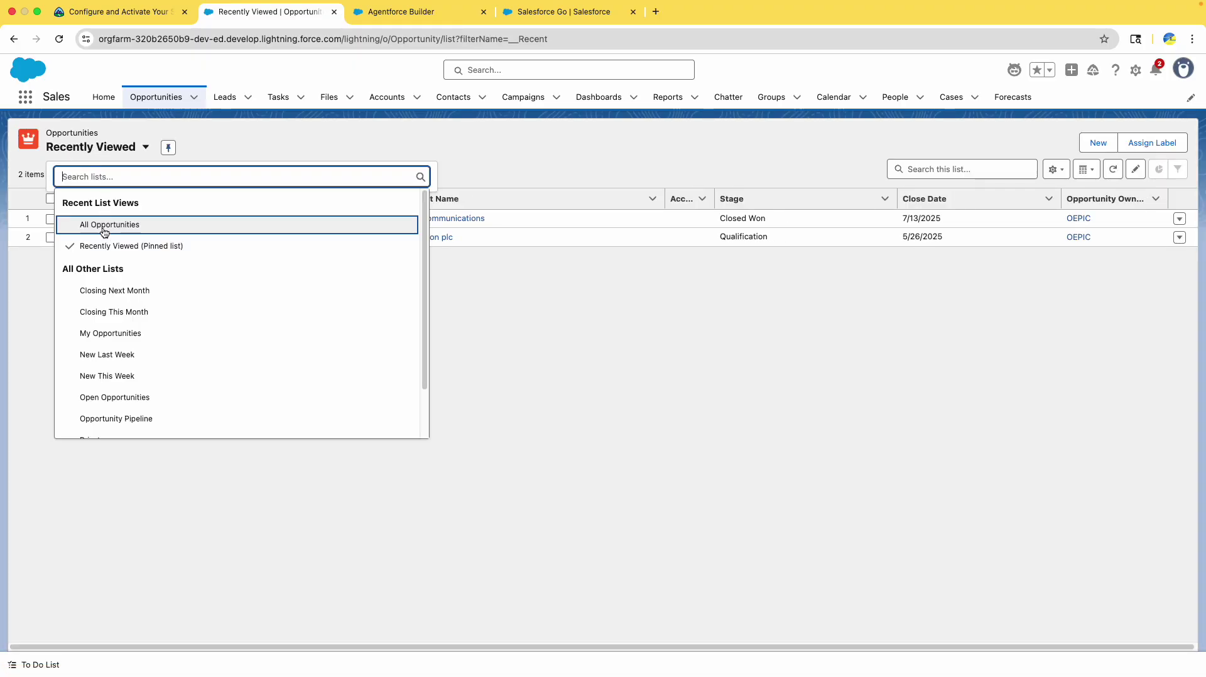
pyautogui.click(105, 227)
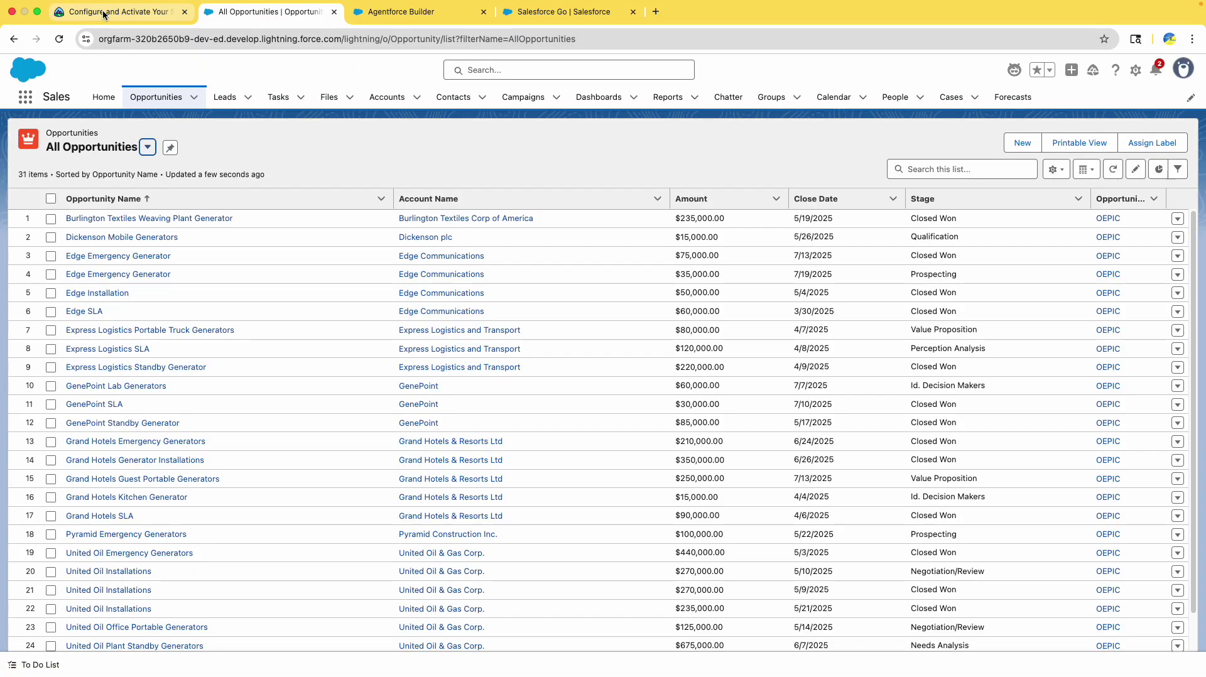
pyautogui.click(103, 13)
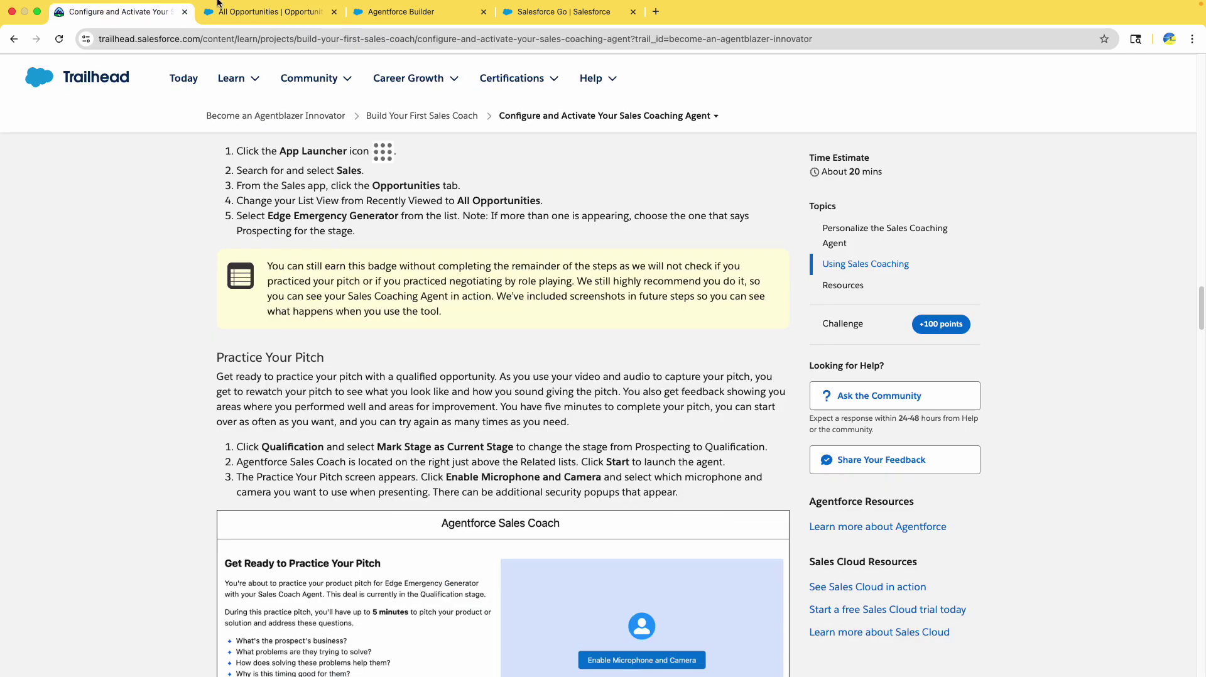
pyautogui.click(232, 27)
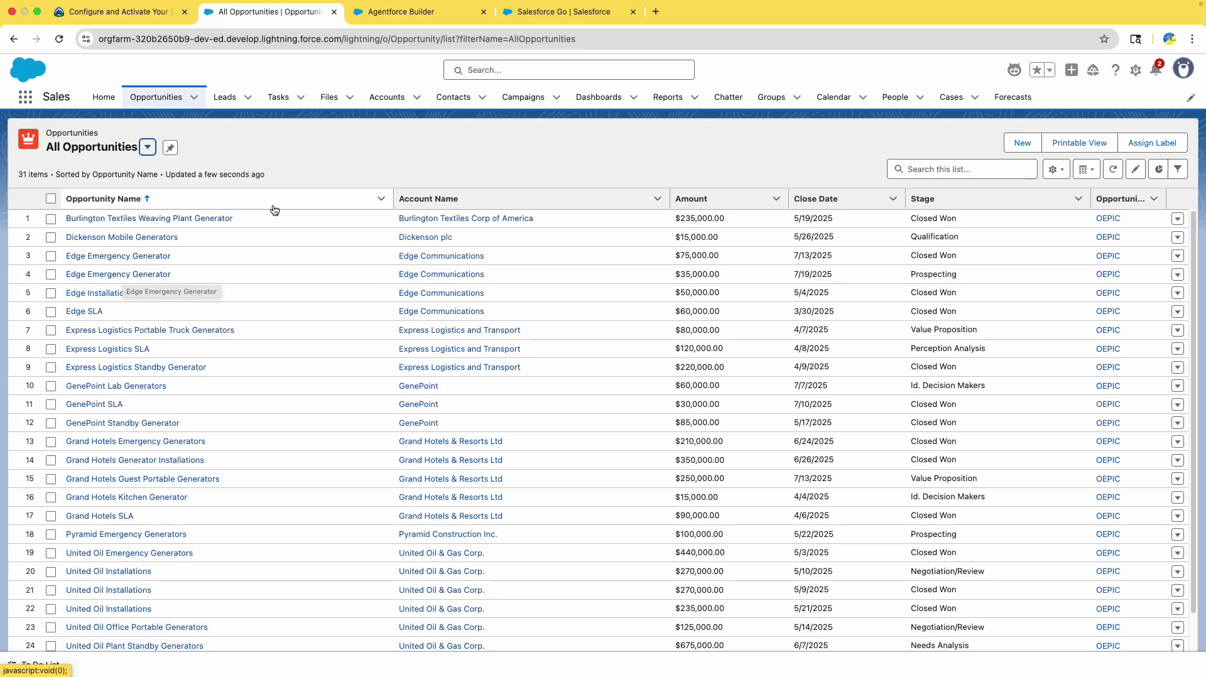
# Step: Reread Trailhead's note on duplicate records and open the Edge Emergency Generator opportunity in the Prospecting stage
pyautogui.click(120, 11)
pyautogui.scroll(-1, 141, 165)
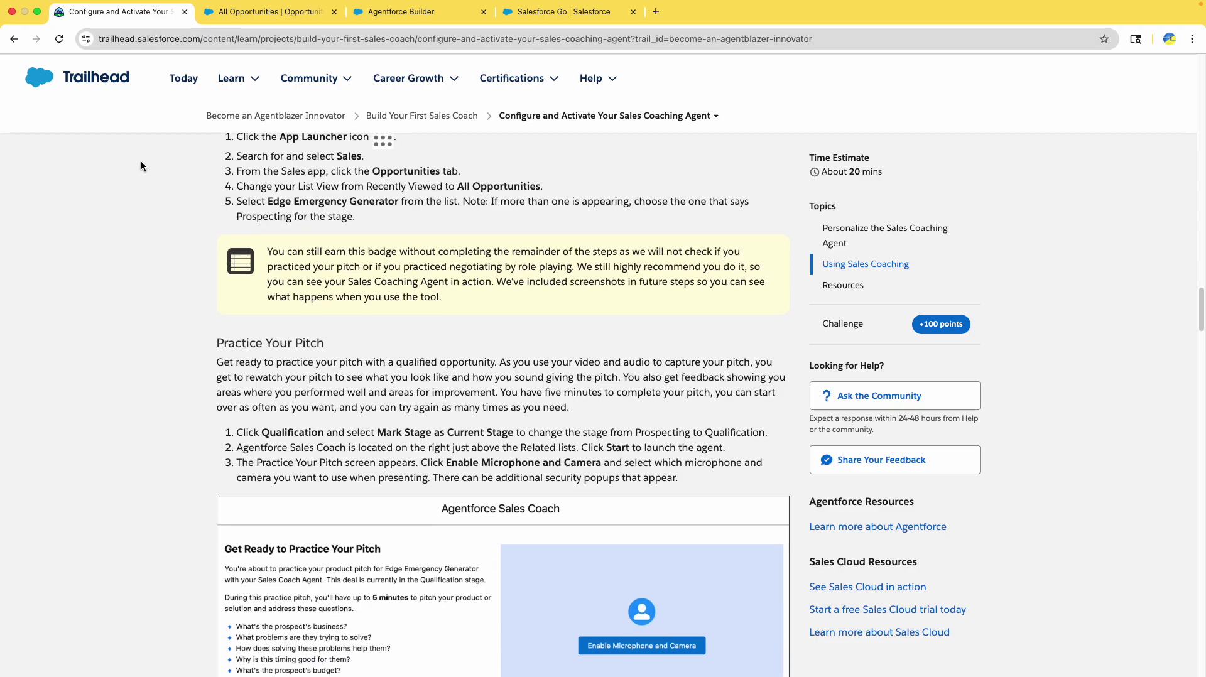
pyautogui.moveTo(461, 201); pyautogui.dragTo(485, 224)
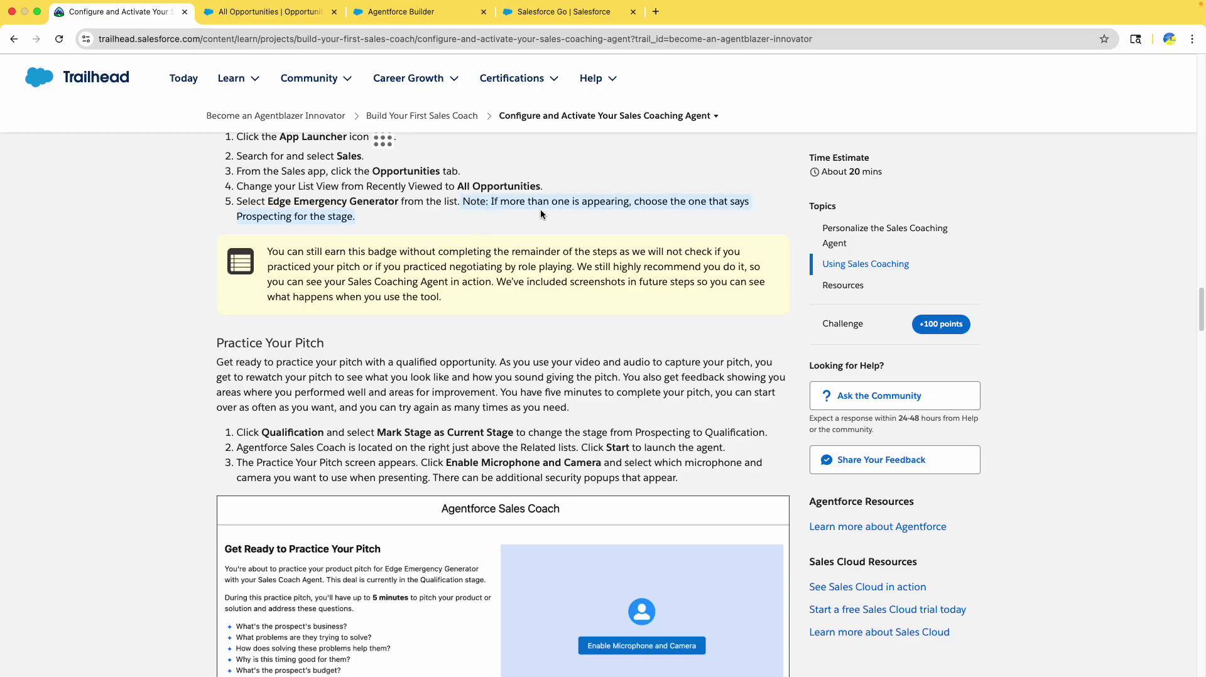
pyautogui.click(243, 11)
pyautogui.click(51, 256)
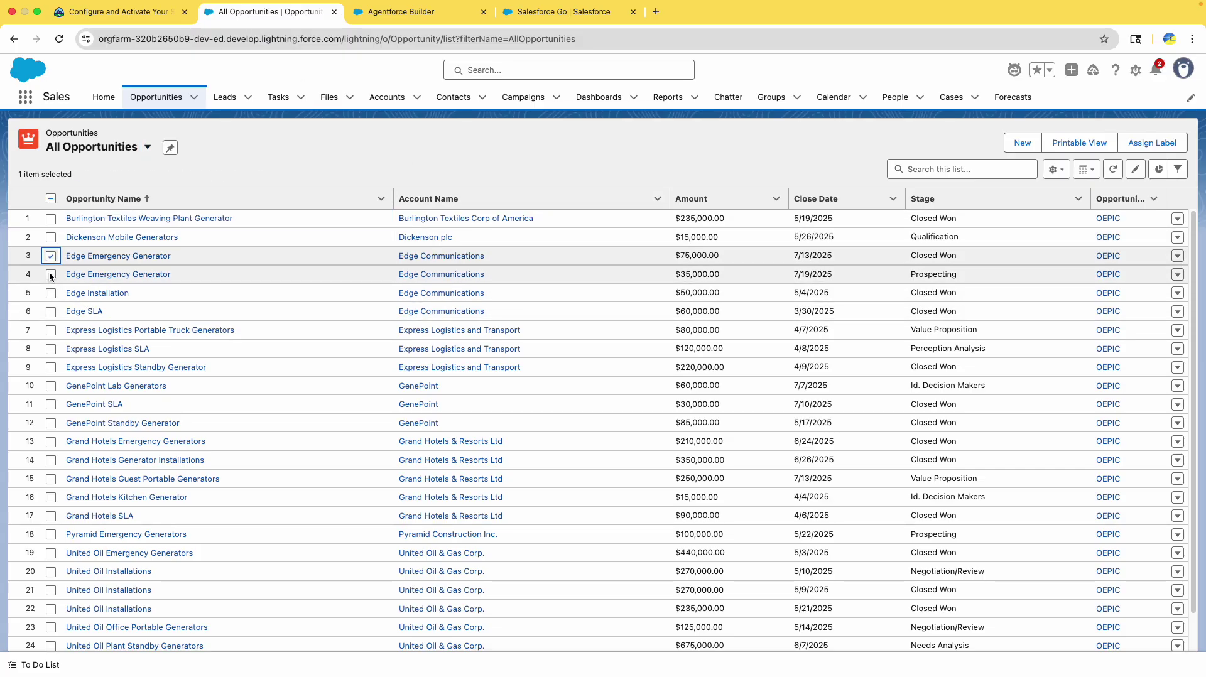
pyautogui.click(50, 275)
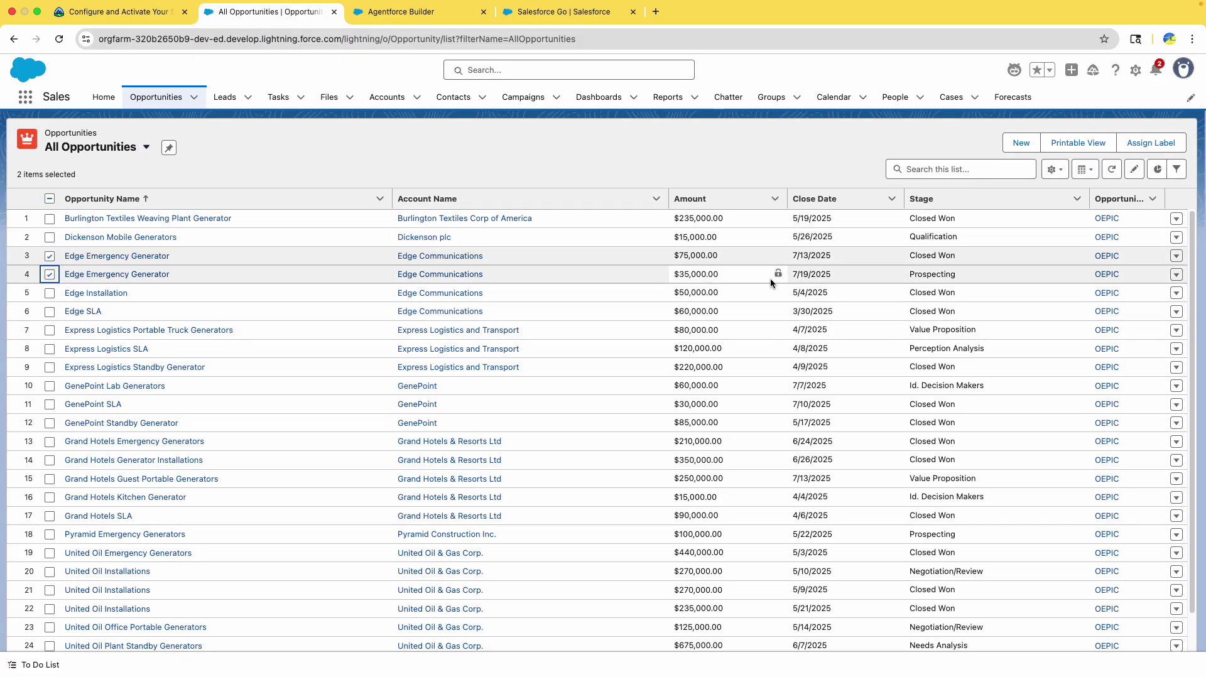
pyautogui.doubleClick(942, 274)
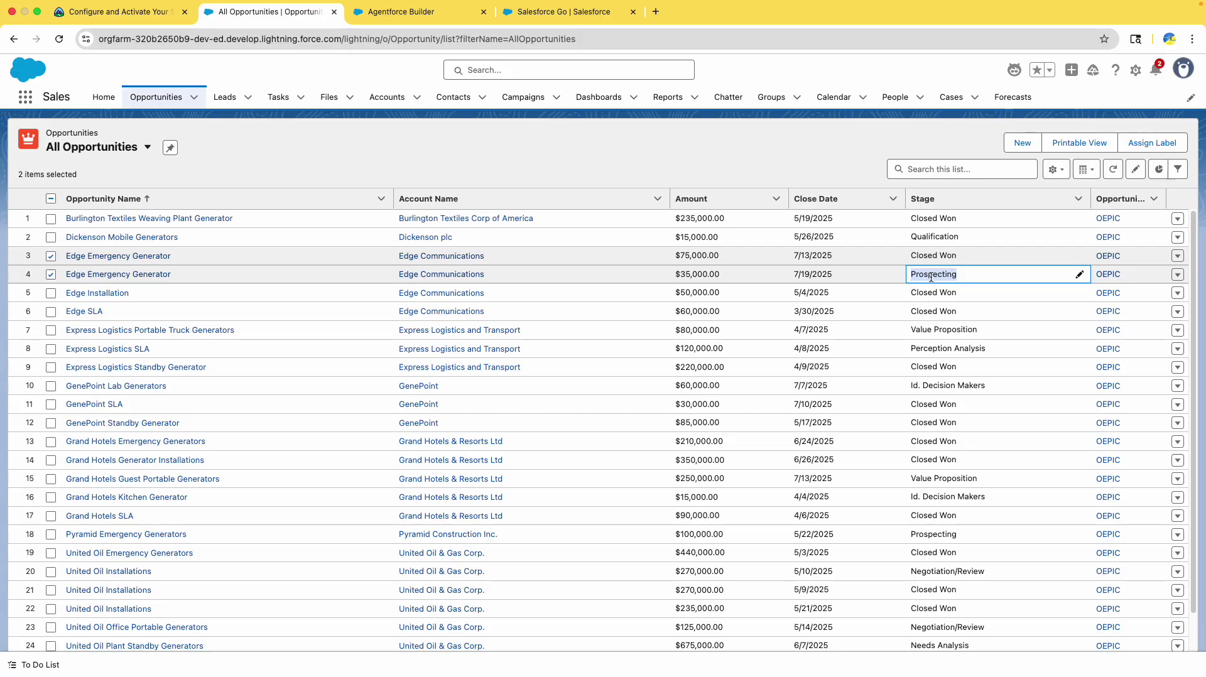
pyautogui.click(50, 256)
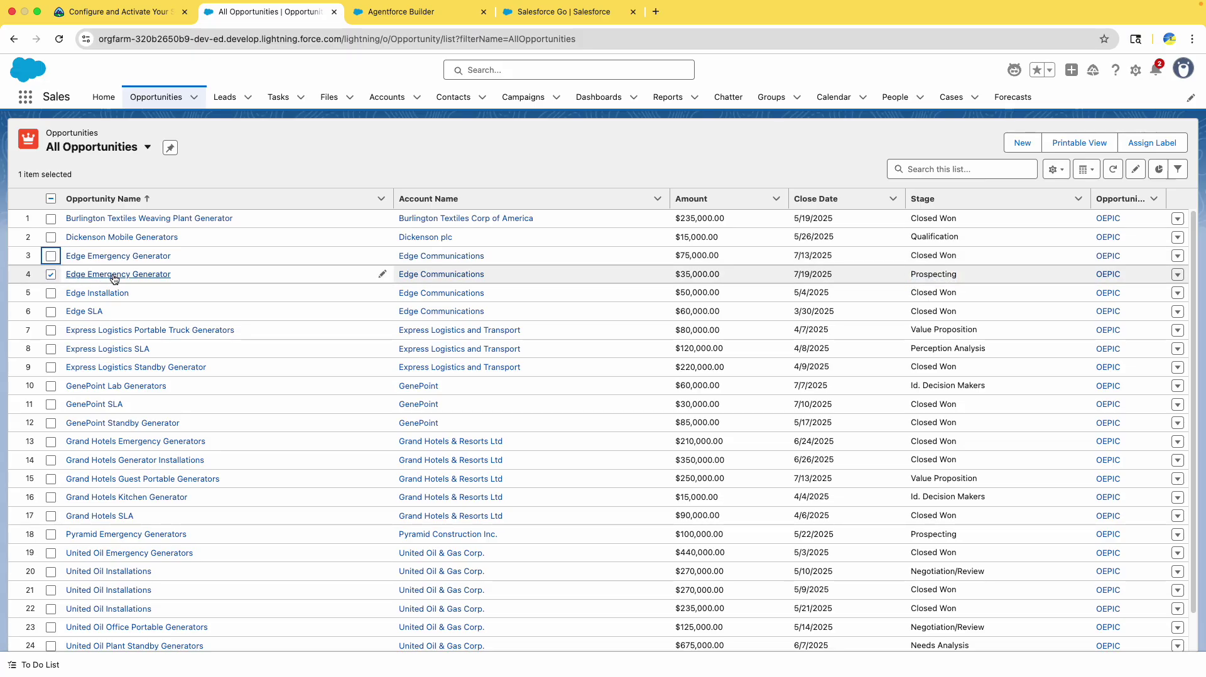
pyautogui.click(111, 274)
# Step: Read Trailhead's badge note and the Practice Your Pitch instructions for changing the opportunity's stage
pyautogui.click(125, 13)
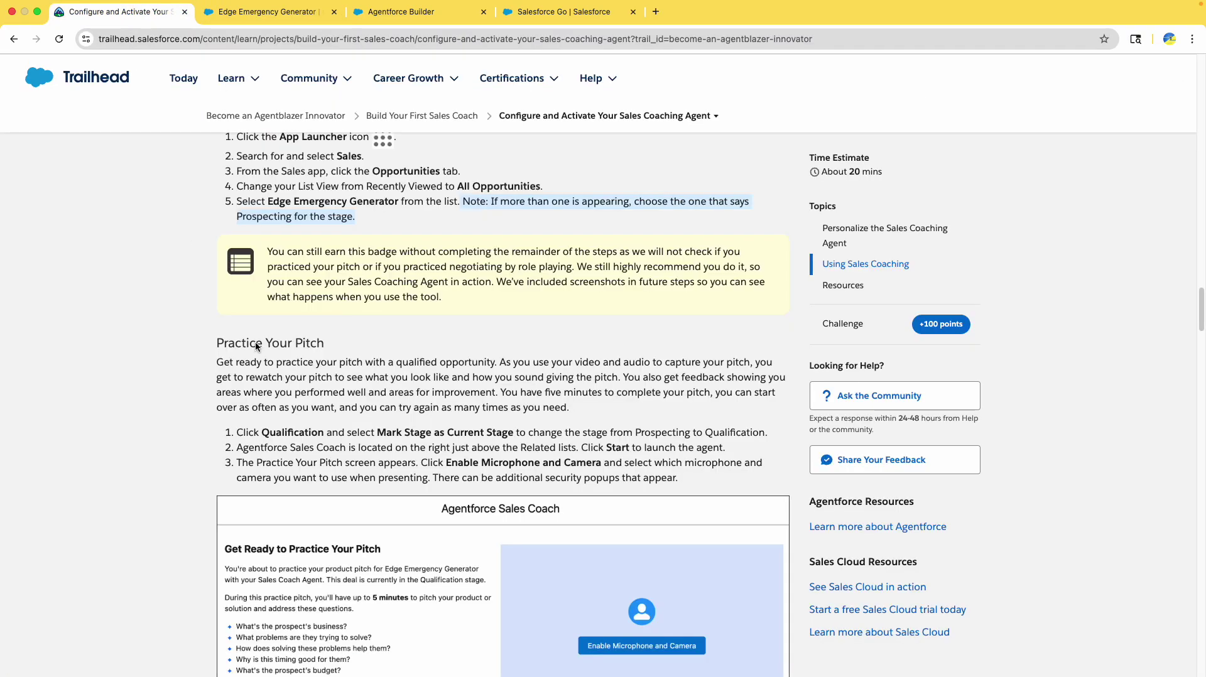
pyautogui.scroll(-2, 300, 318)
pyautogui.moveTo(332, 194); pyautogui.dragTo(459, 240)
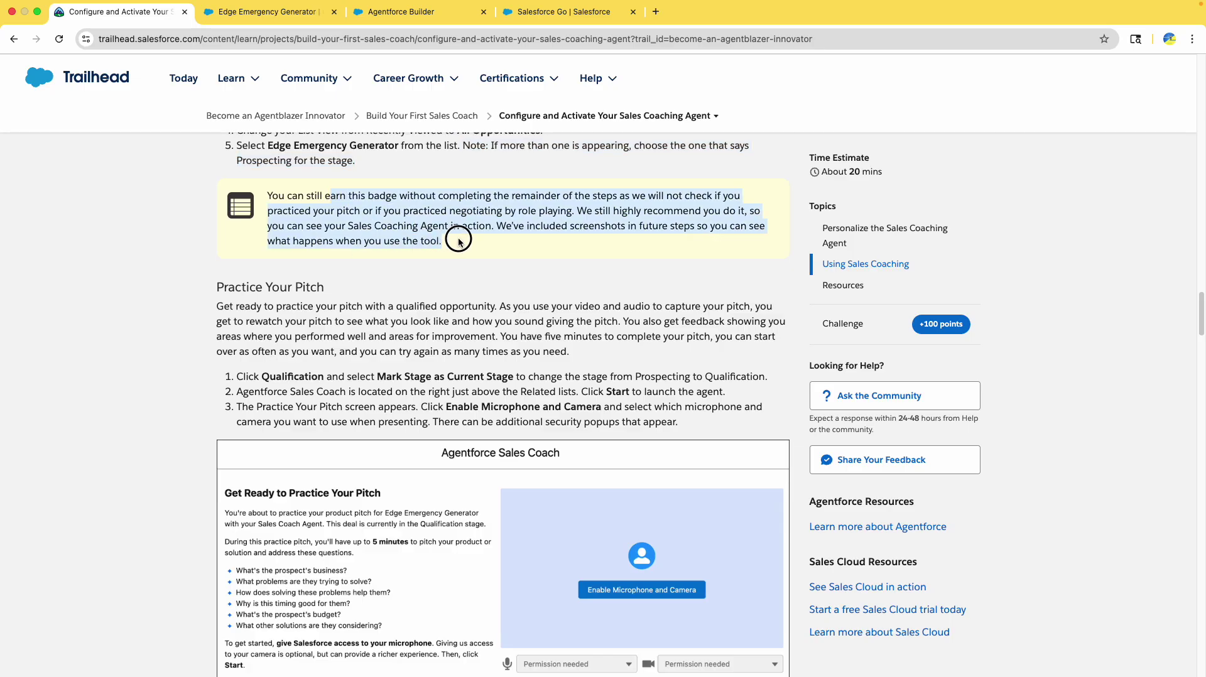
pyautogui.scroll(-3, 409, 279)
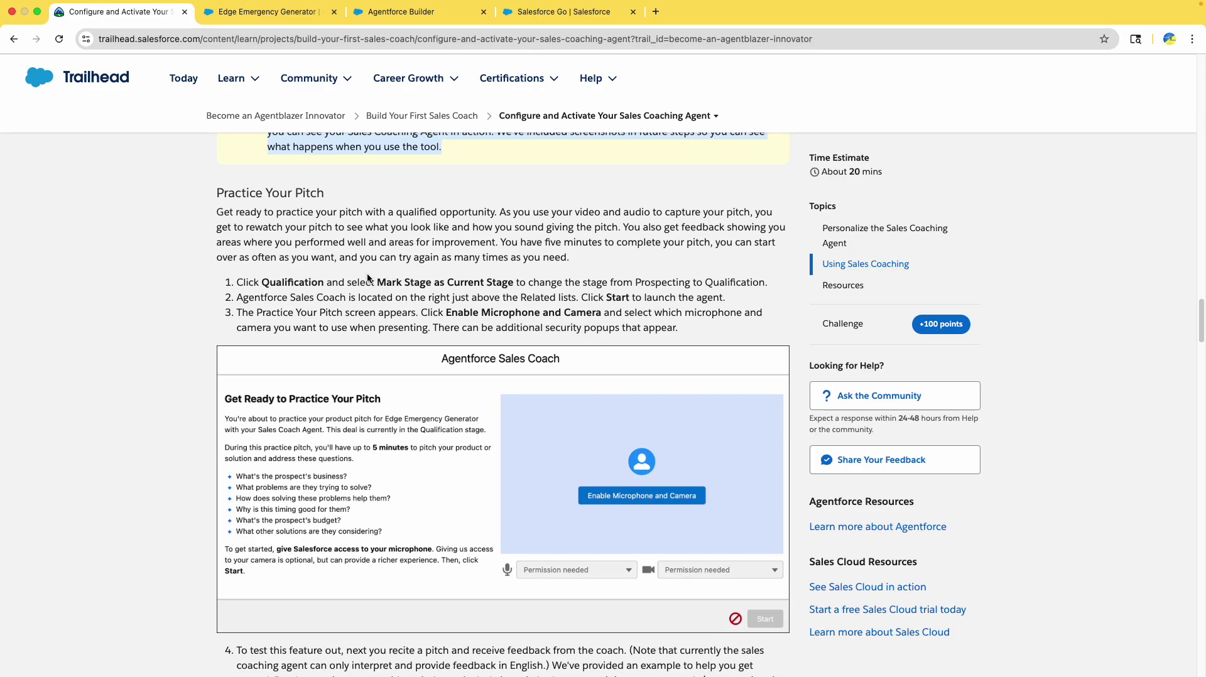
pyautogui.click(232, 195)
pyautogui.scroll(-3, 290, 188)
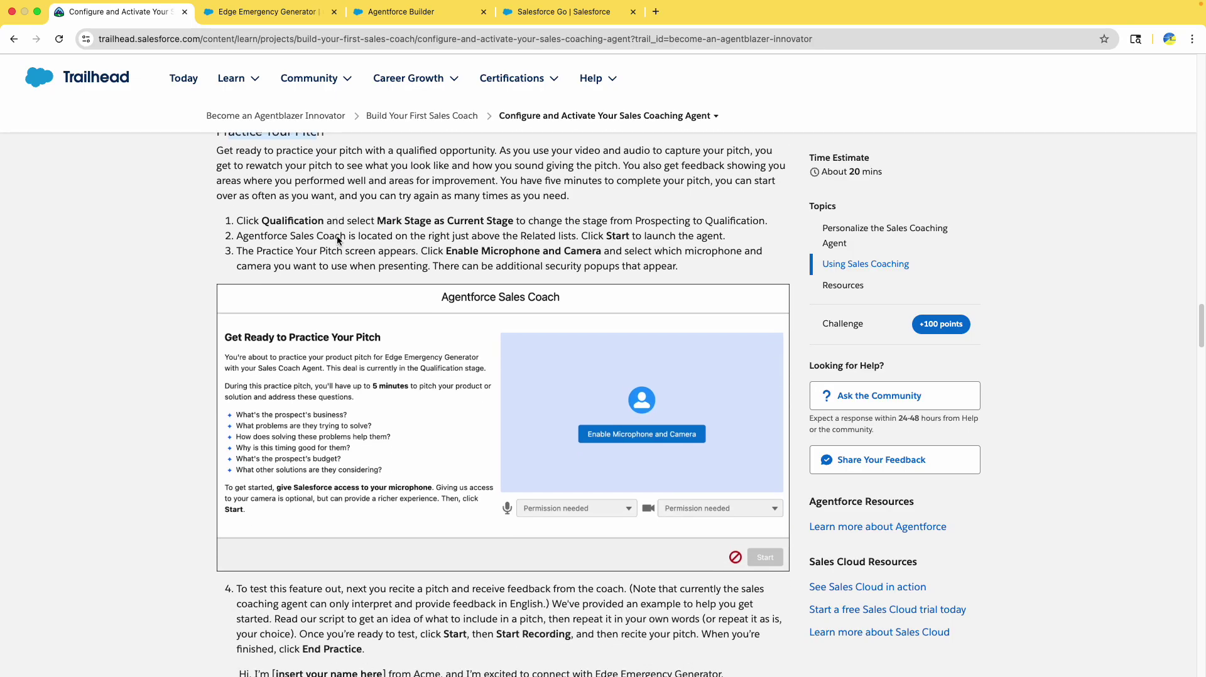
pyautogui.doubleClick(289, 186)
# Step: Mark Qualification as the current stage of the Edge Emergency Generator opportunity, checking Trailhead's instruction
pyautogui.click(267, 11)
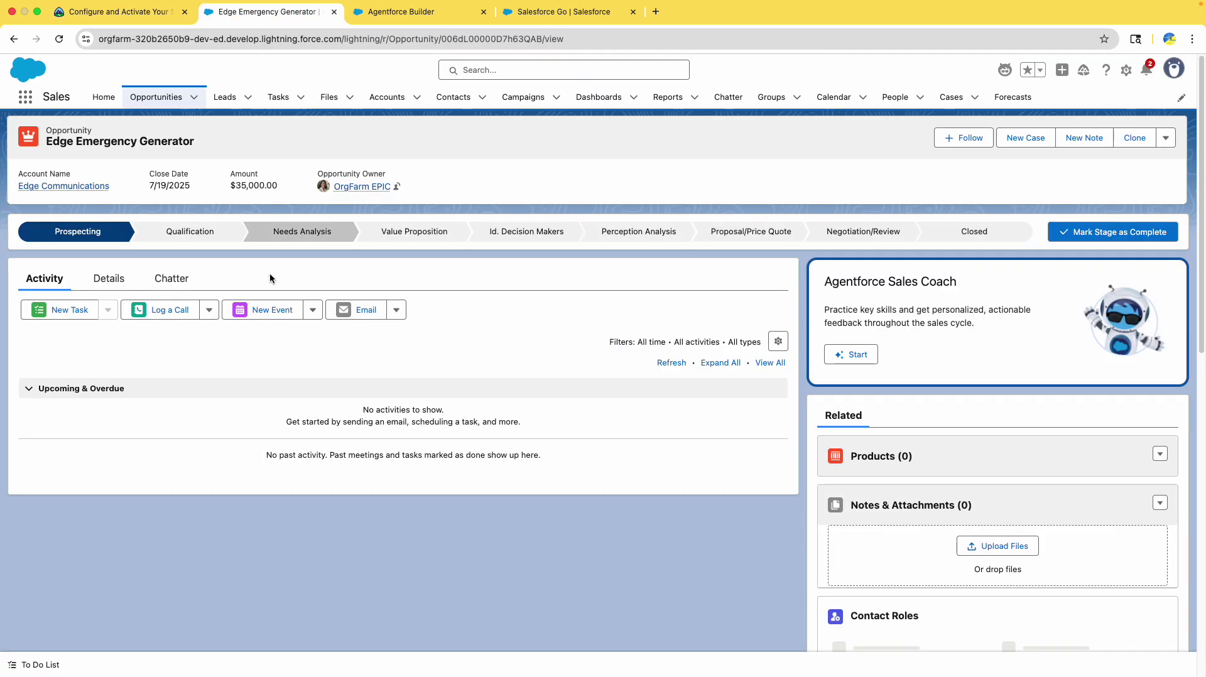
pyautogui.click(183, 233)
pyautogui.click(123, 12)
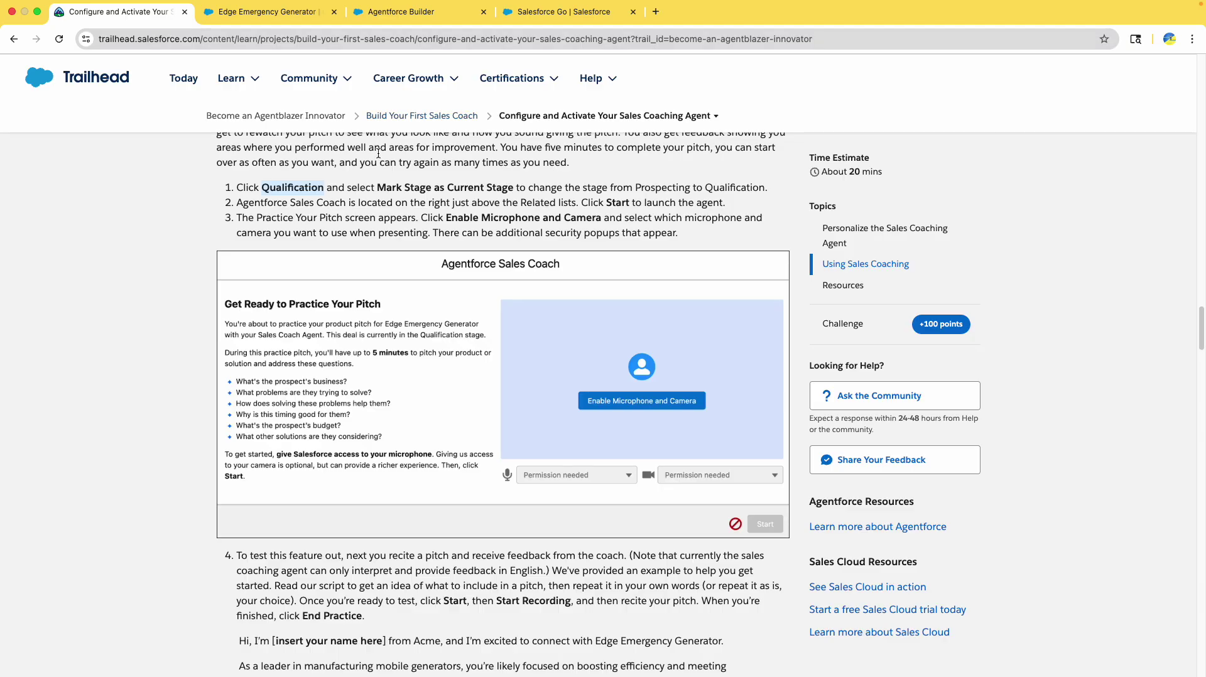
pyautogui.click(444, 190)
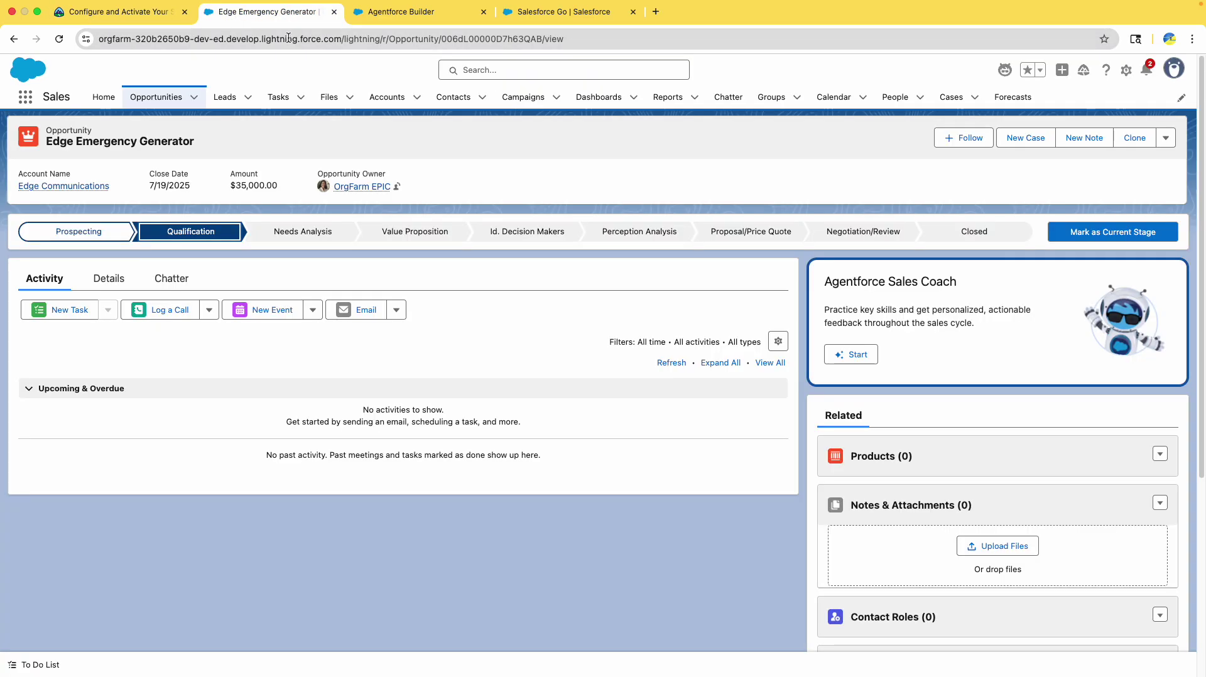
pyautogui.click(252, 11)
pyautogui.click(1110, 238)
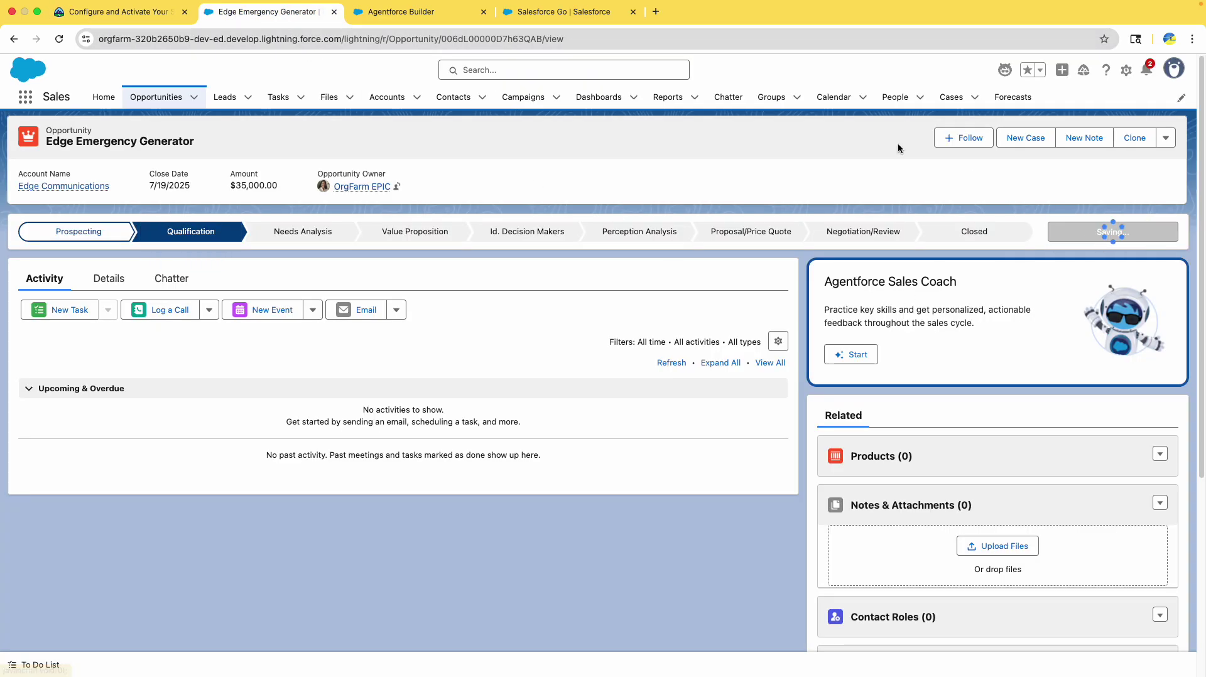
# Step: Check Trailhead for where the Agentforce Sales Coach is located and start it from the opportunity record
pyautogui.click(121, 11)
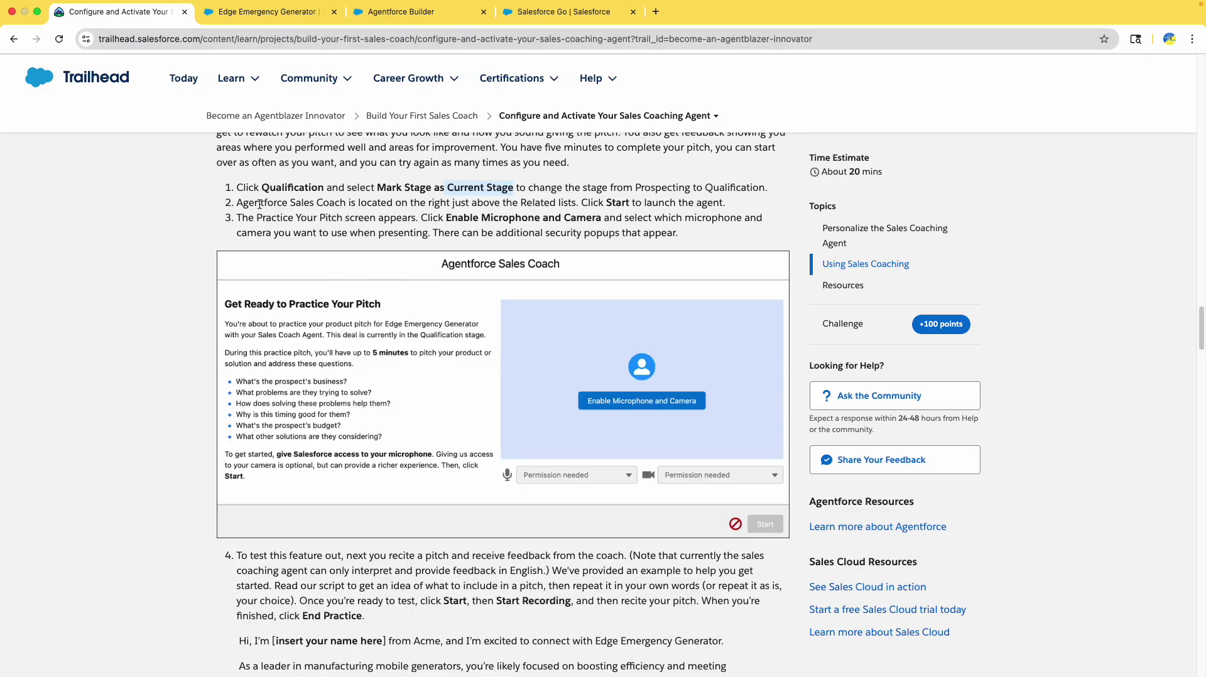
pyautogui.moveTo(260, 204); pyautogui.dragTo(357, 202)
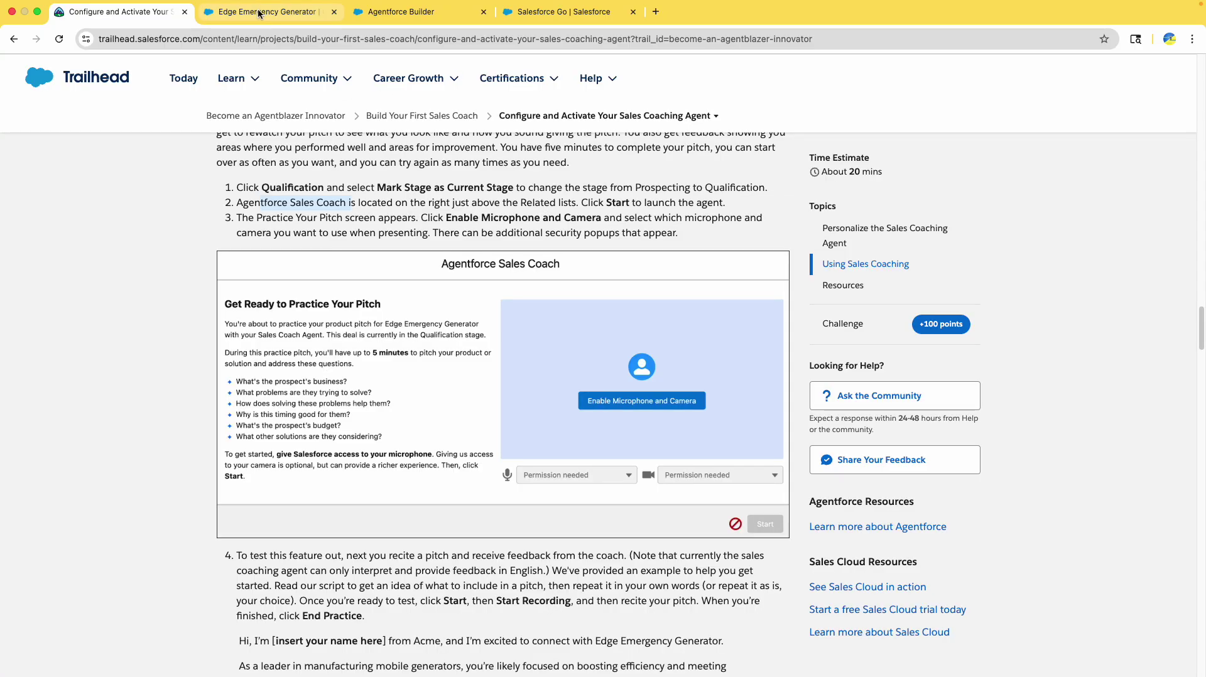
pyautogui.click(315, 13)
pyautogui.moveTo(825, 283); pyautogui.dragTo(967, 286)
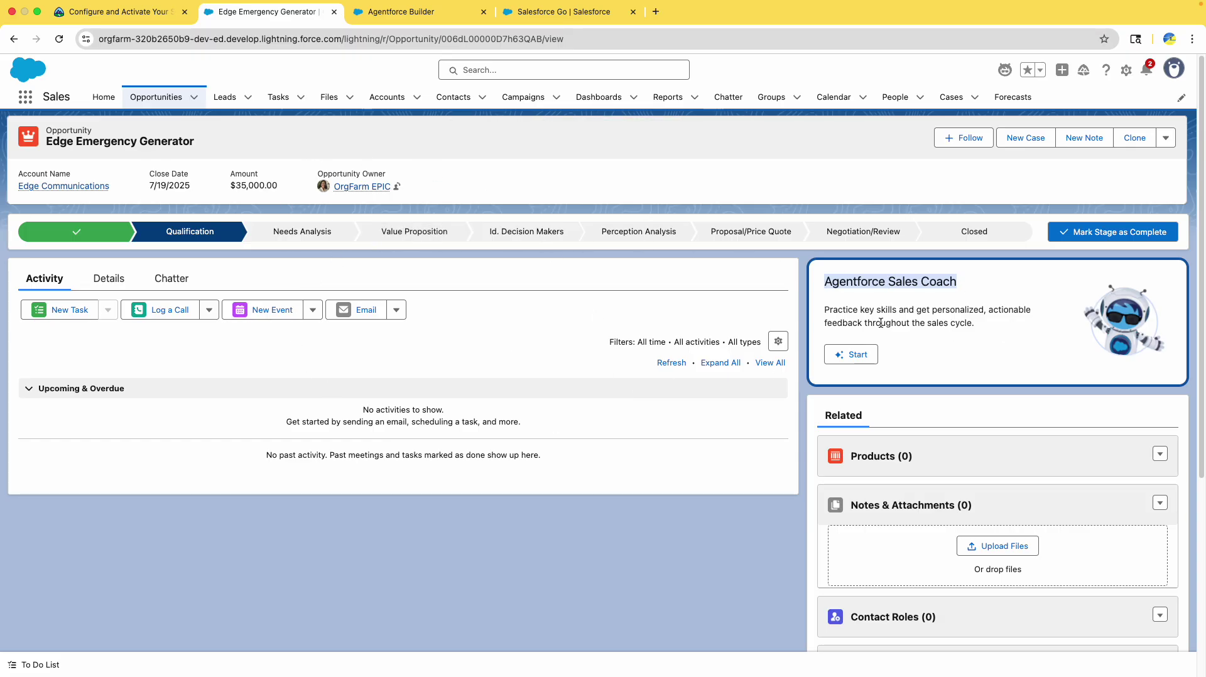
pyautogui.click(924, 316)
pyautogui.moveTo(832, 283); pyautogui.dragTo(969, 281)
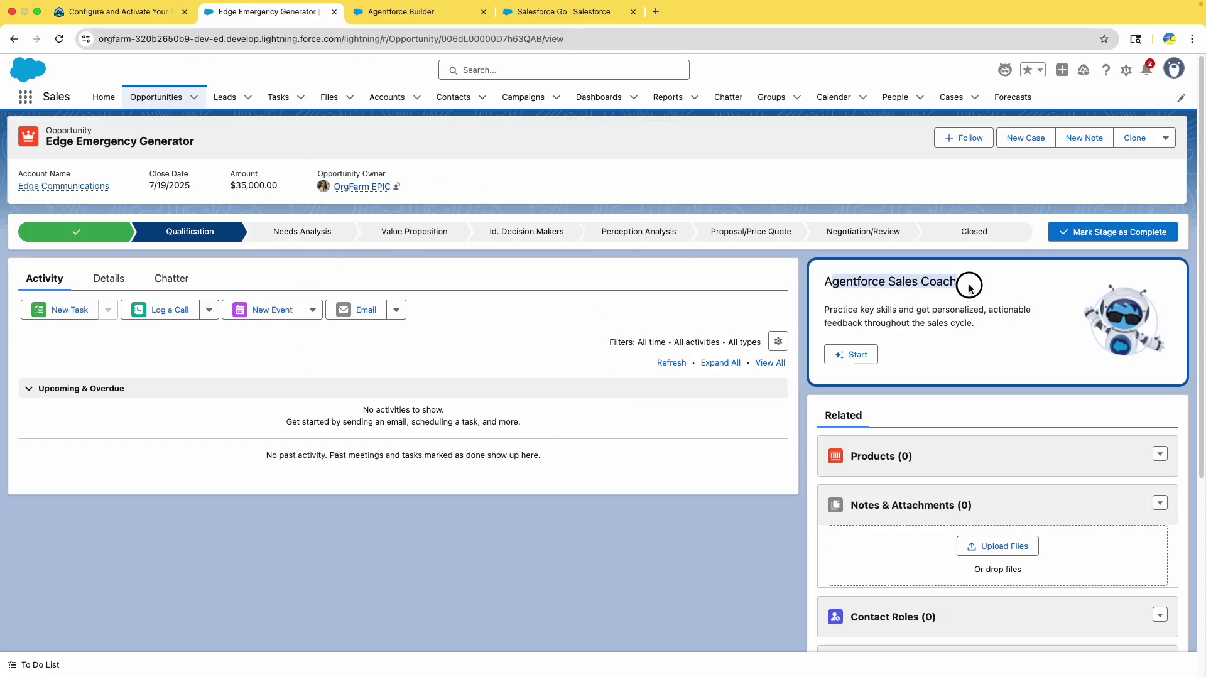
pyautogui.click(851, 356)
# Step: Check Trailhead's pitch instructions, continue with the Practice Your Pitch scenario, and request microphone and camera access
pyautogui.click(120, 11)
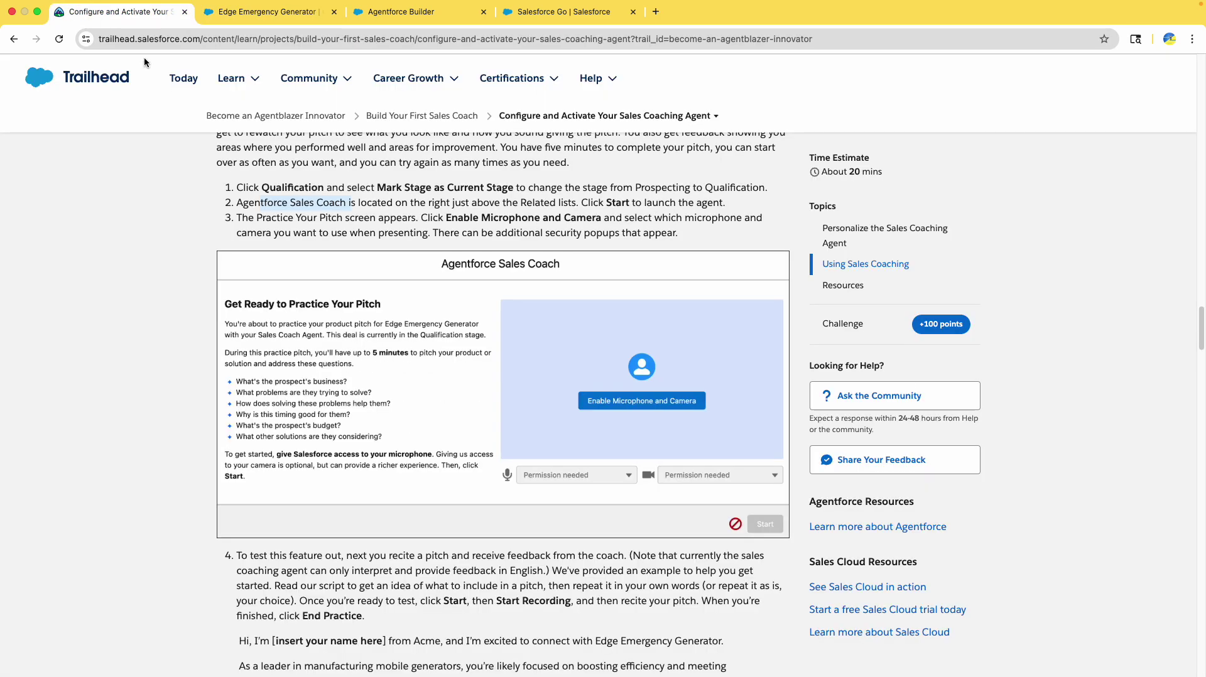
pyautogui.scroll(-2, 354, 268)
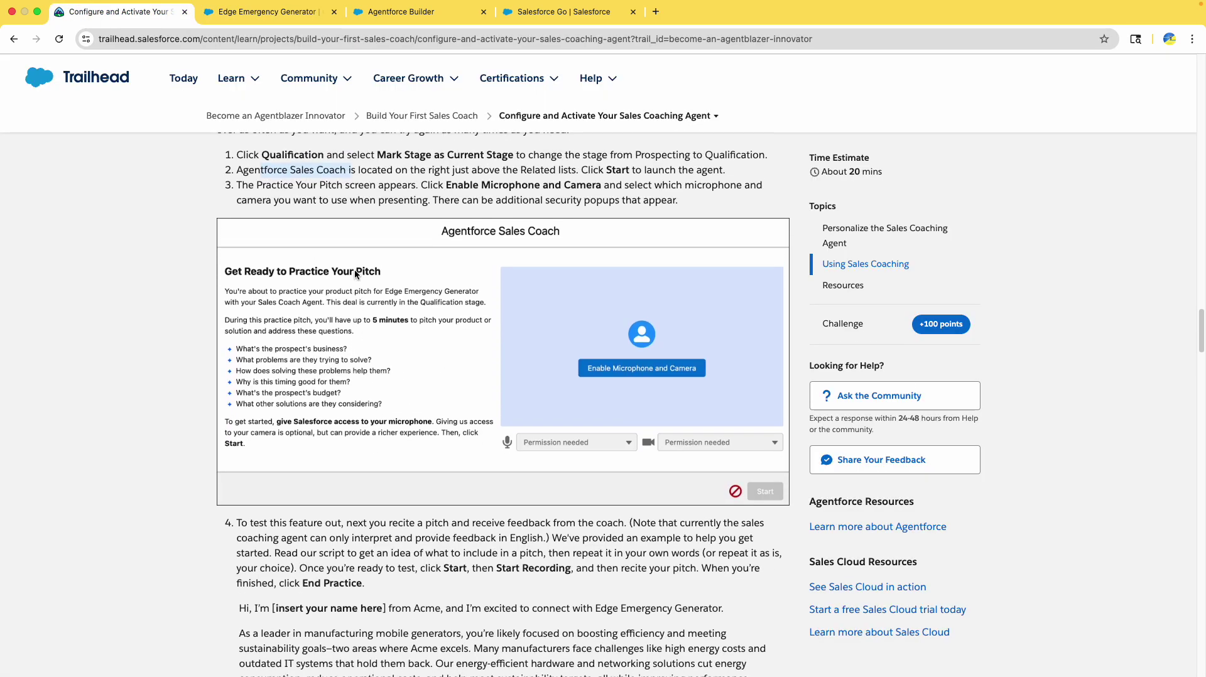
pyautogui.scroll(-1, 330, 209)
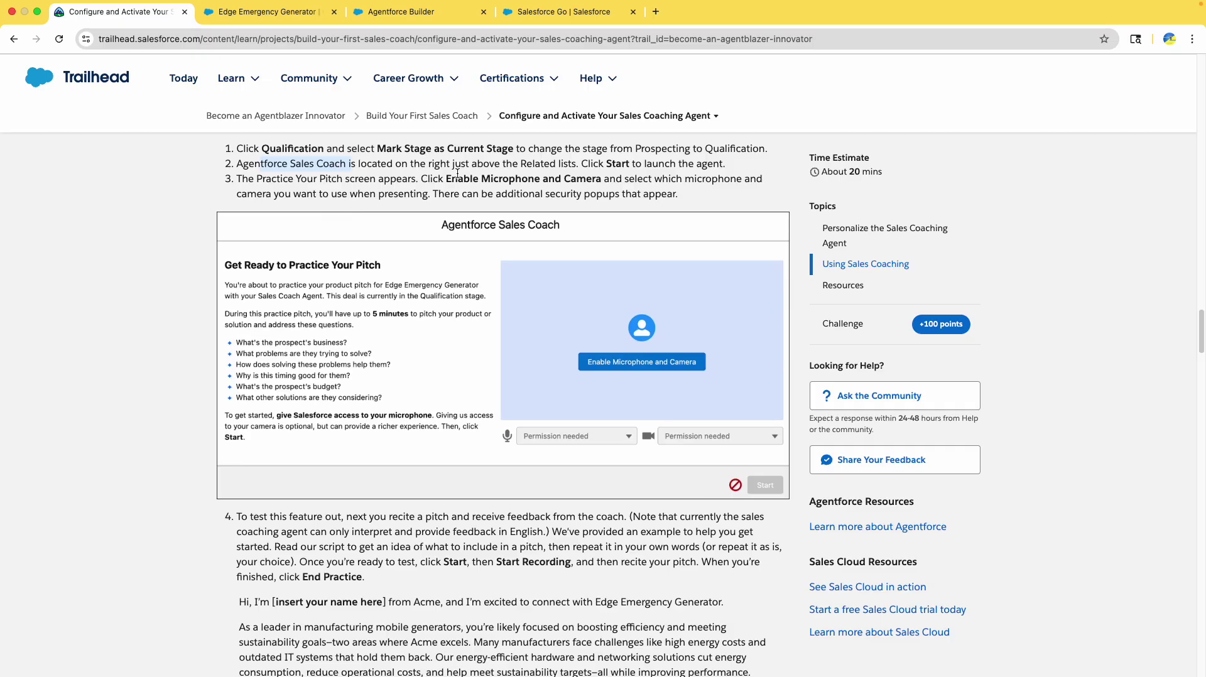
pyautogui.click(239, 19)
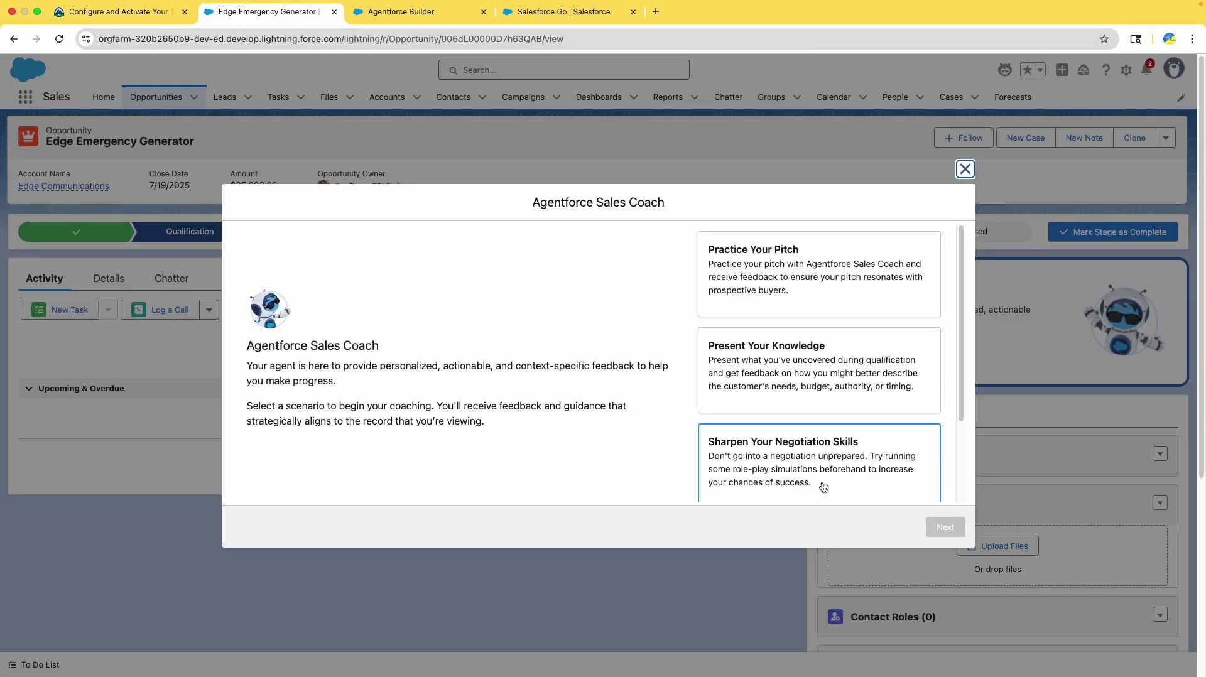
pyautogui.scroll(-3, 786, 455)
pyautogui.scroll(3, 798, 478)
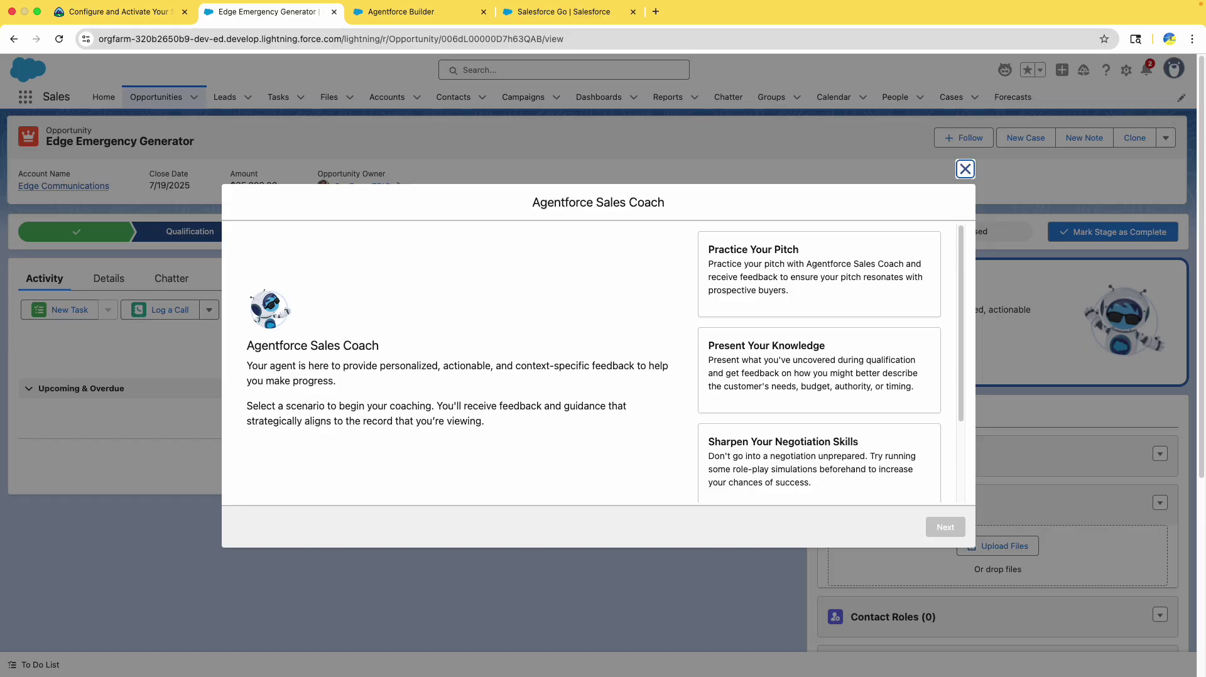
pyautogui.click(793, 270)
pyautogui.click(945, 527)
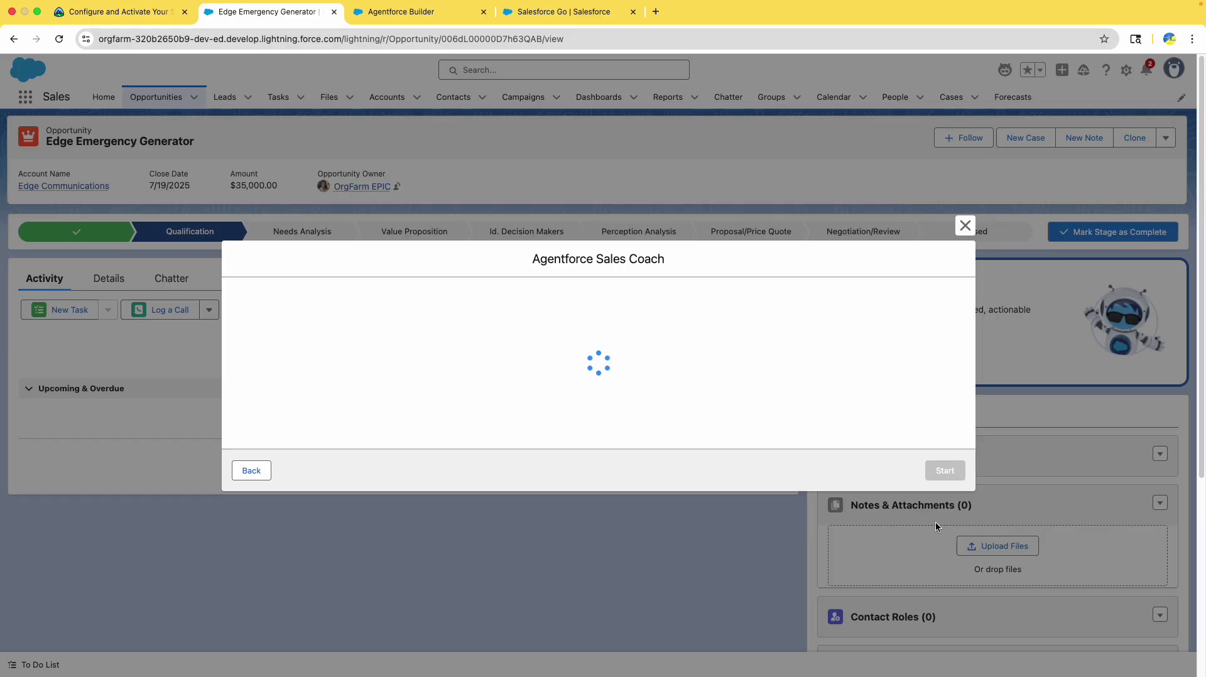
pyautogui.click(784, 374)
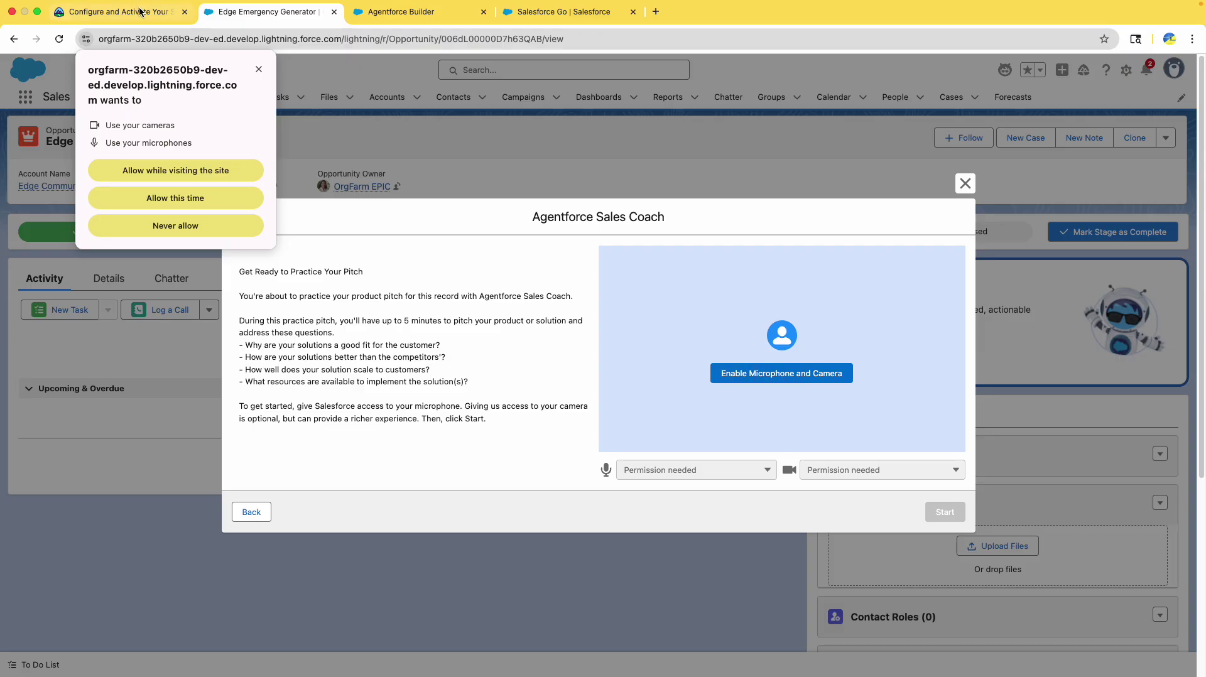
# Step: Read Trailhead's sample pitch script and its instructions for recording the pitch, playing it back and viewing feedback
pyautogui.click(140, 15)
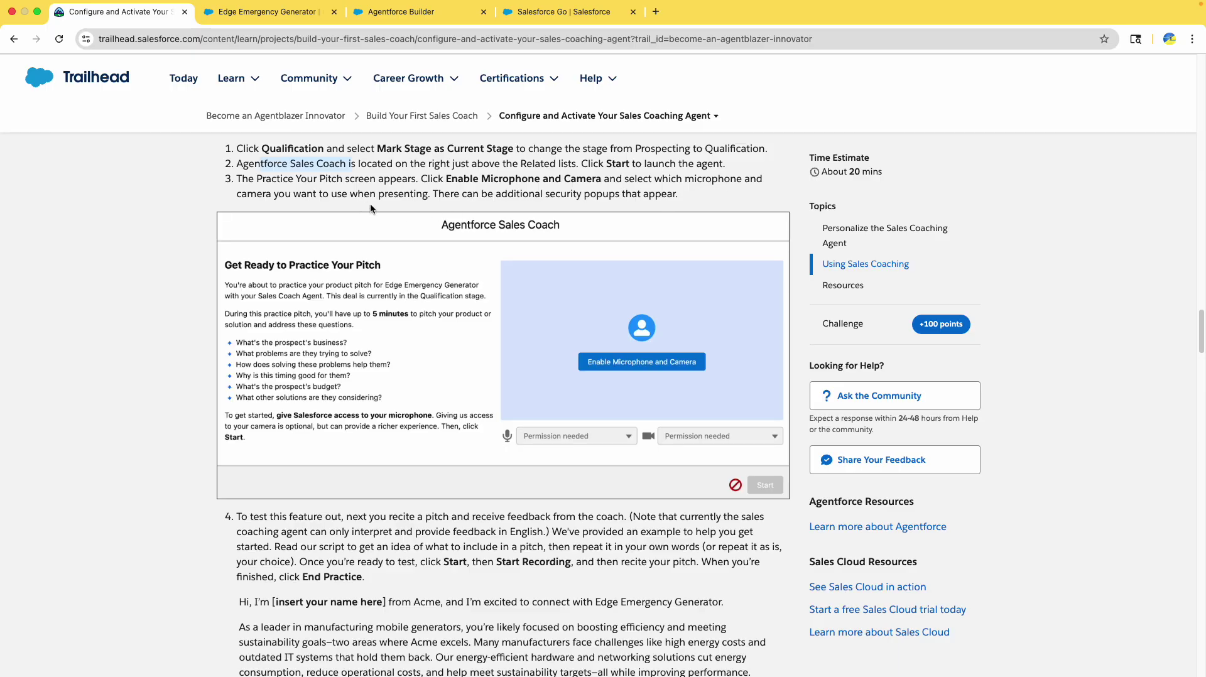
pyautogui.scroll(-1, 371, 204)
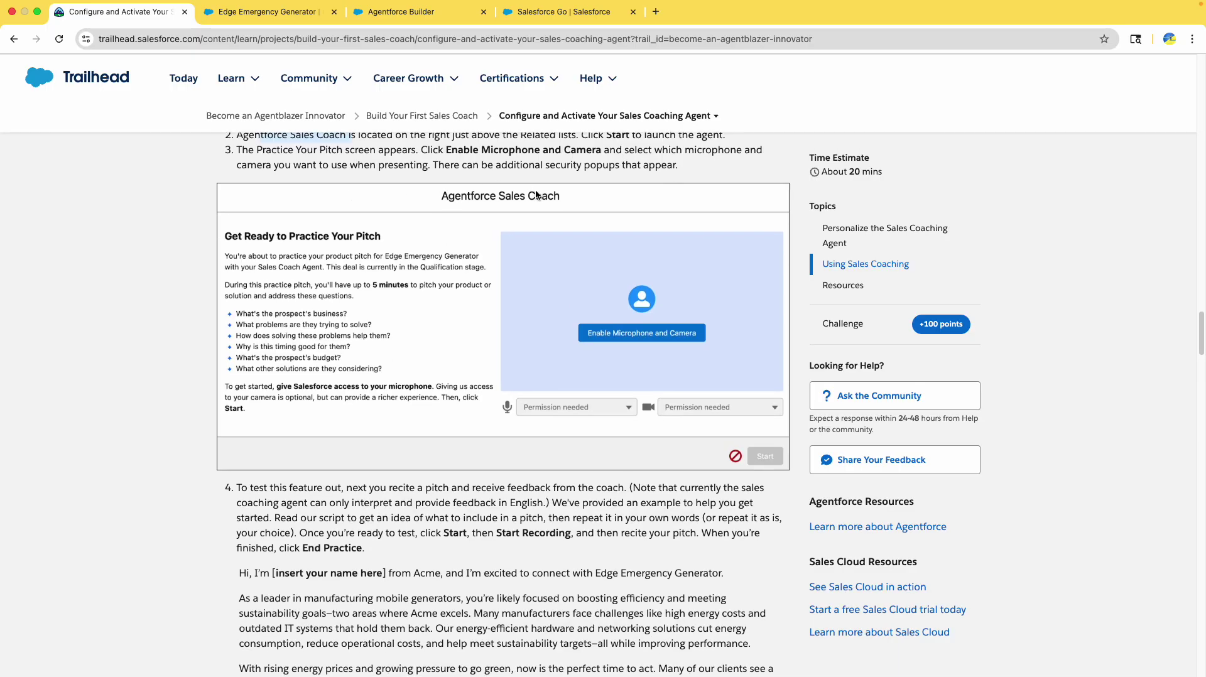
pyautogui.scroll(-7, 538, 196)
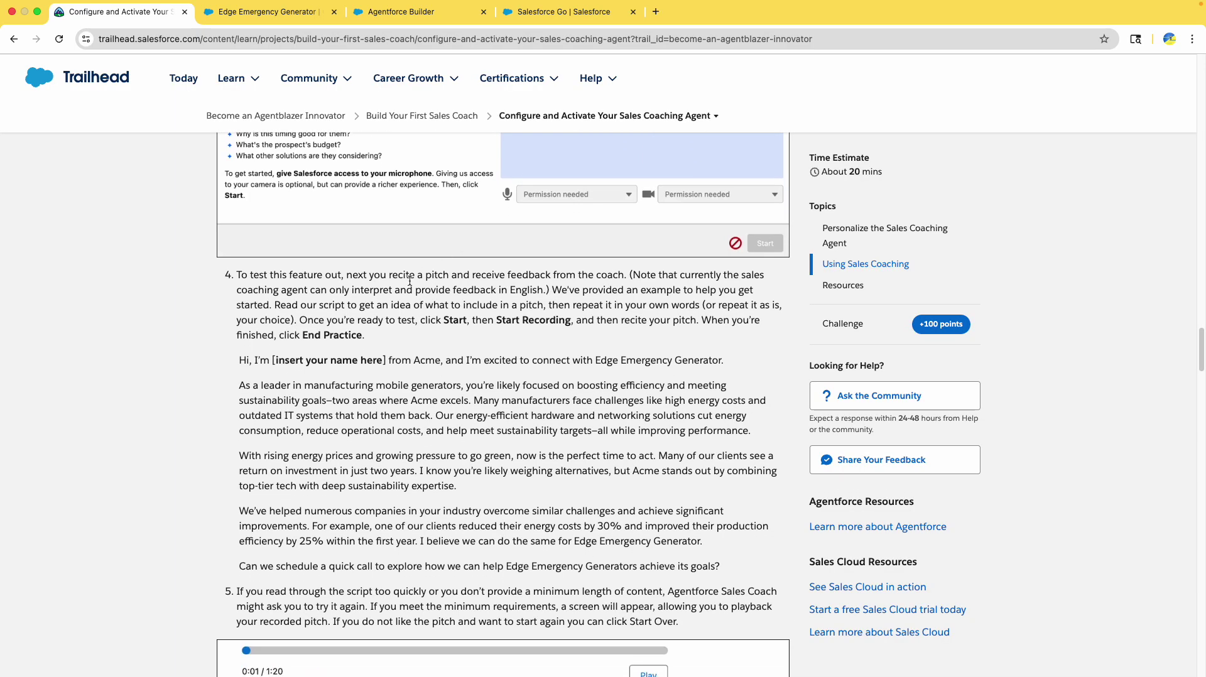
pyautogui.scroll(-1, 410, 281)
pyautogui.scroll(-1, 394, 243)
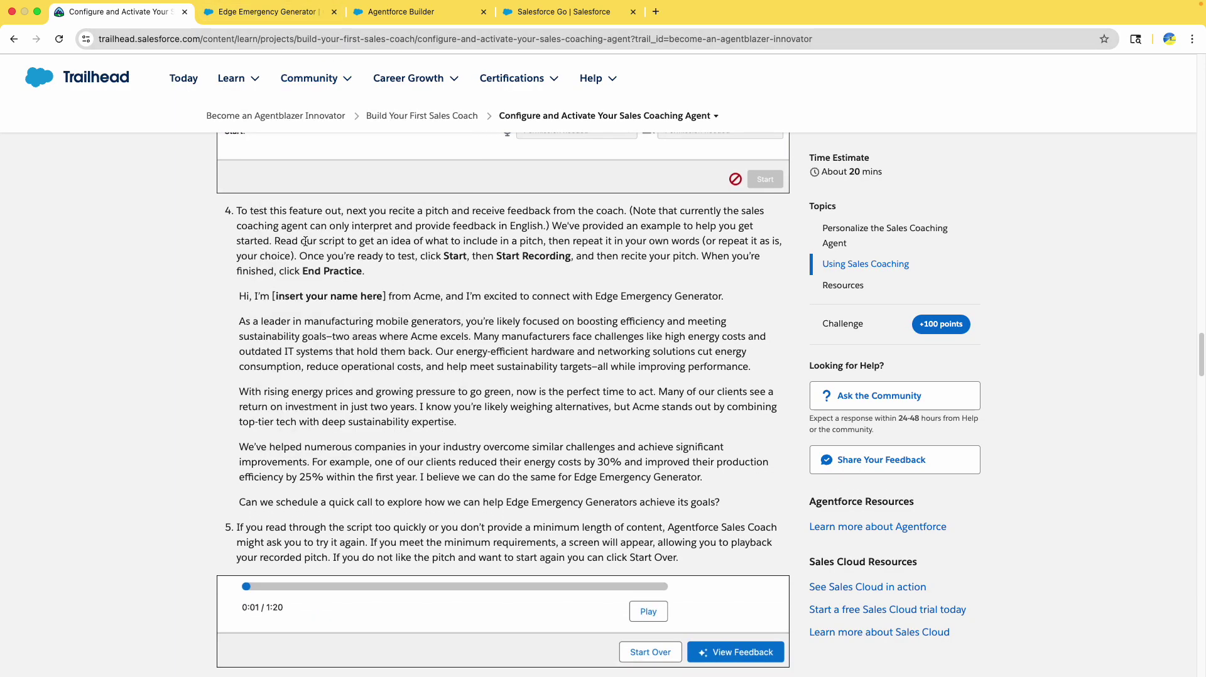
pyautogui.moveTo(305, 241); pyautogui.dragTo(550, 265)
pyautogui.scroll(-1, 550, 265)
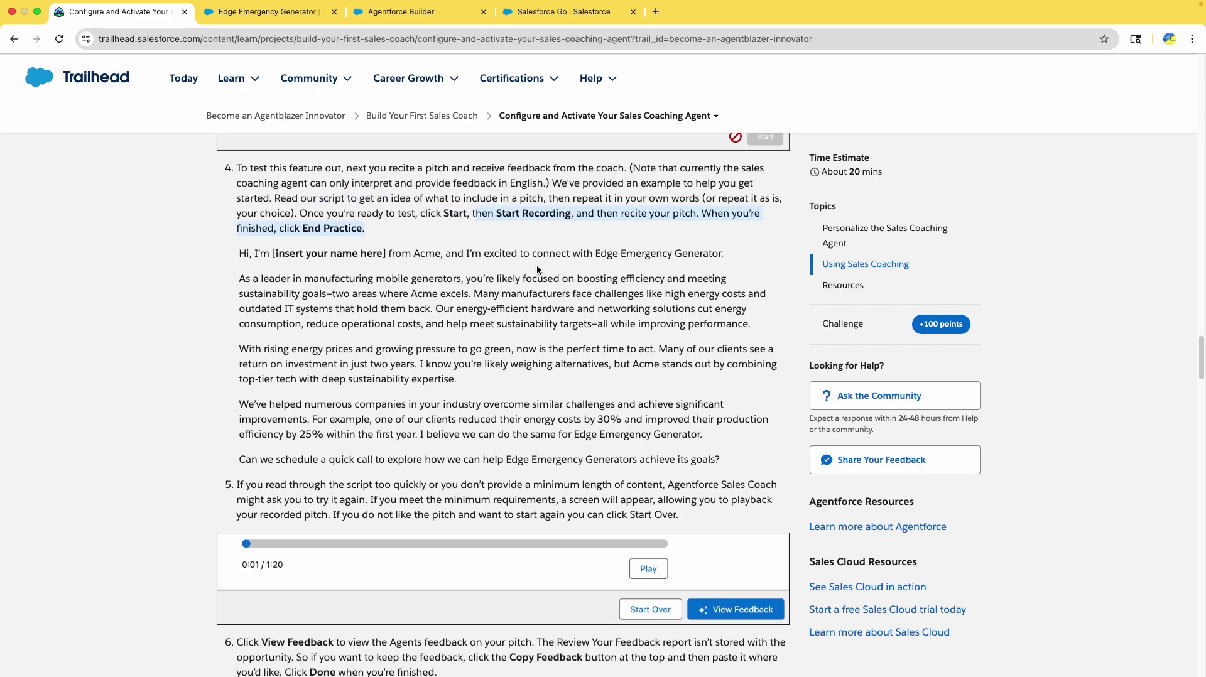
pyautogui.scroll(-1, 249, 257)
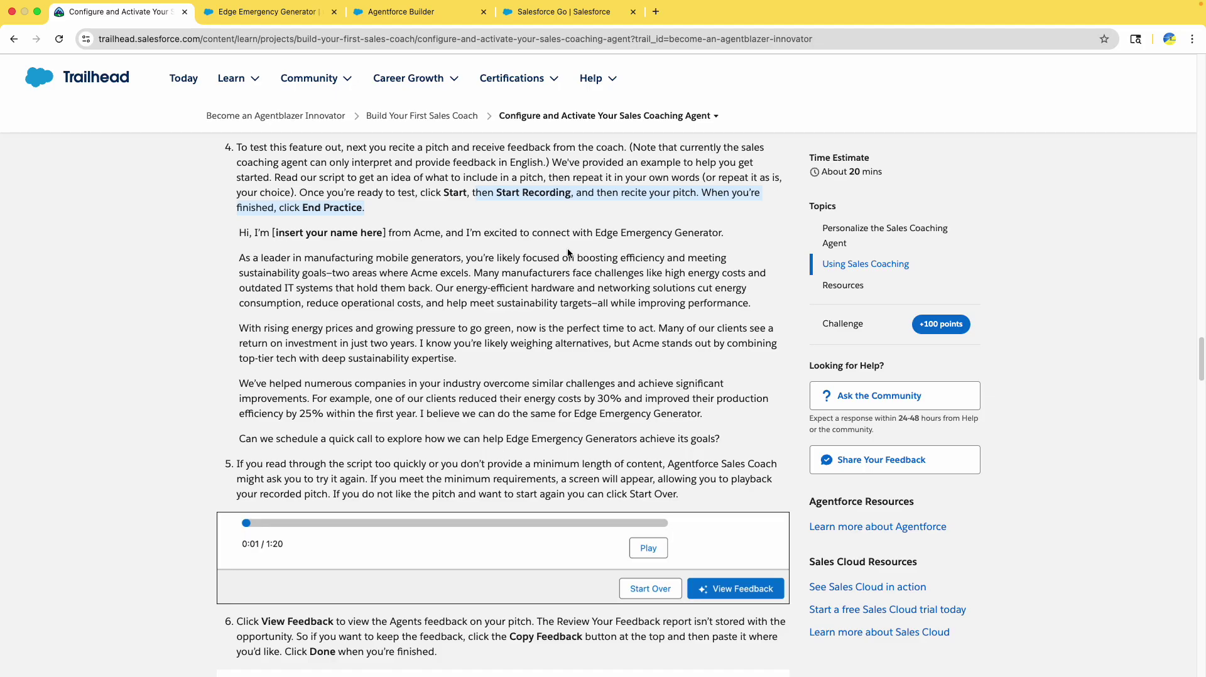
# Step: Allow the site to use the microphone and camera for this visit only, and check the camera selection
pyautogui.scroll(-1, 551, 262)
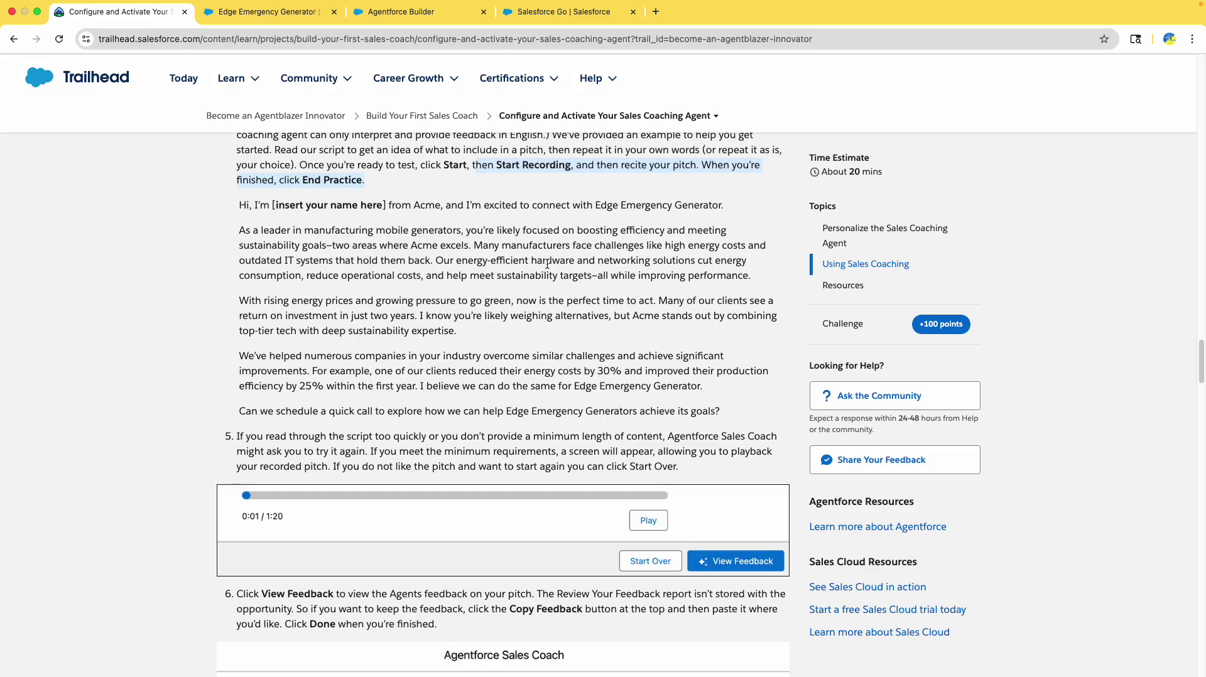
pyautogui.click(250, 18)
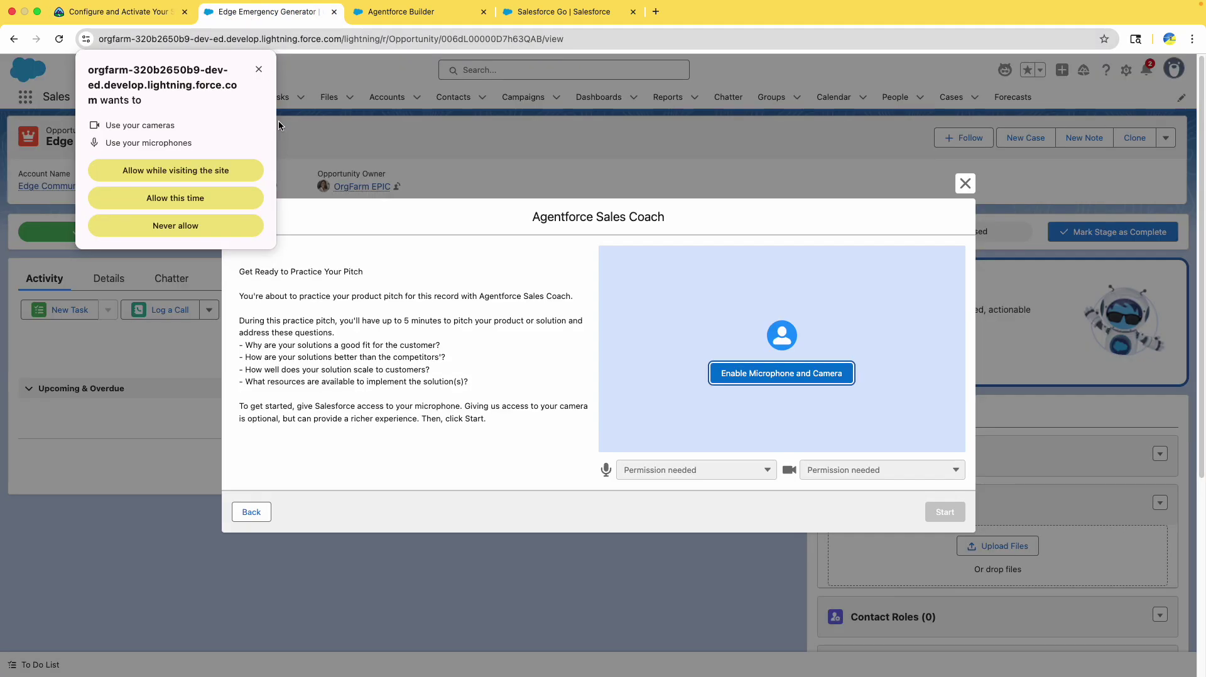
pyautogui.click(214, 196)
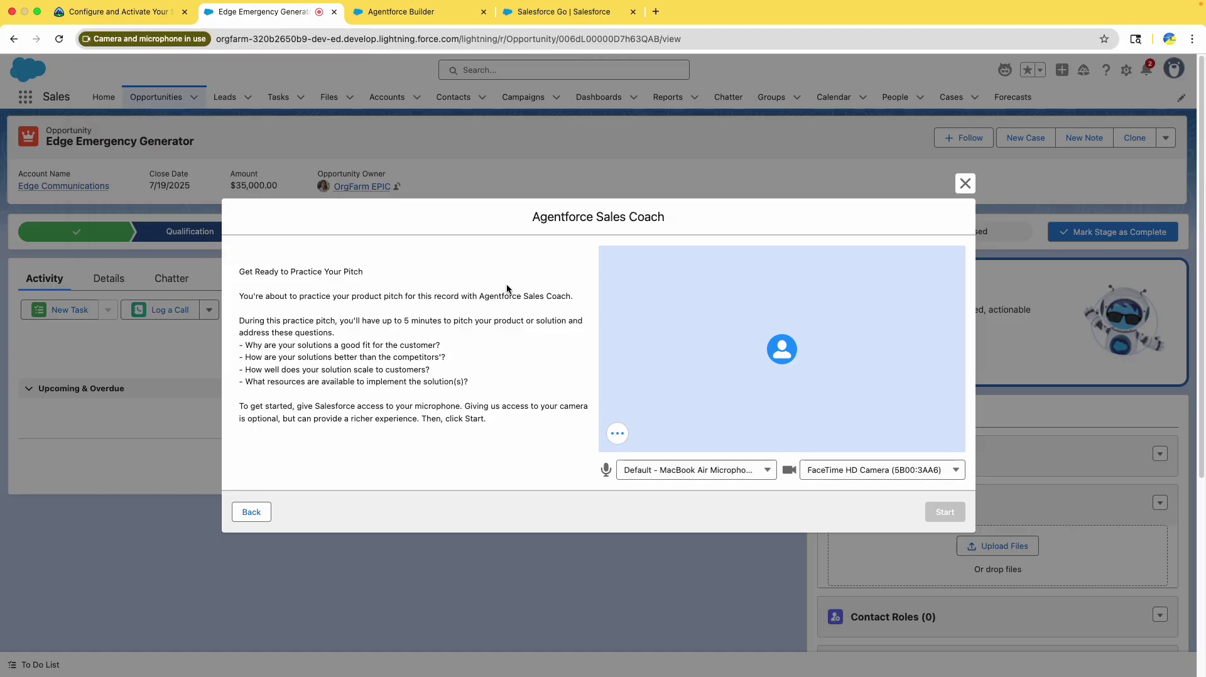
pyautogui.click(837, 469)
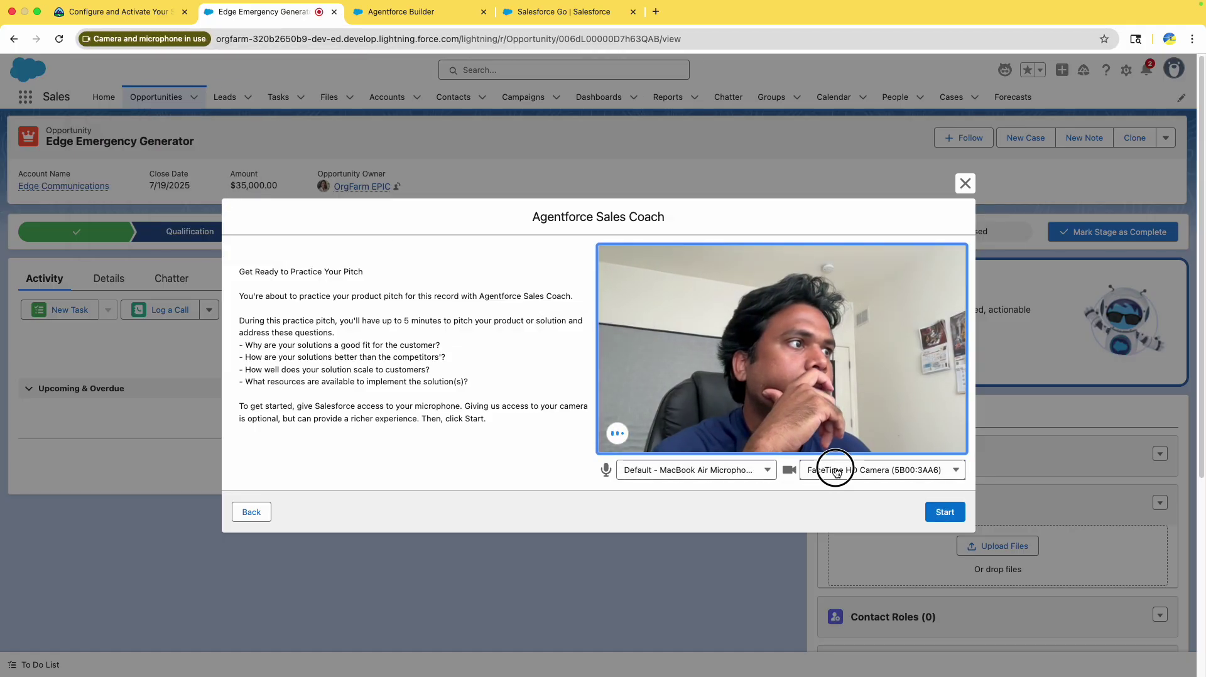
pyautogui.click(694, 382)
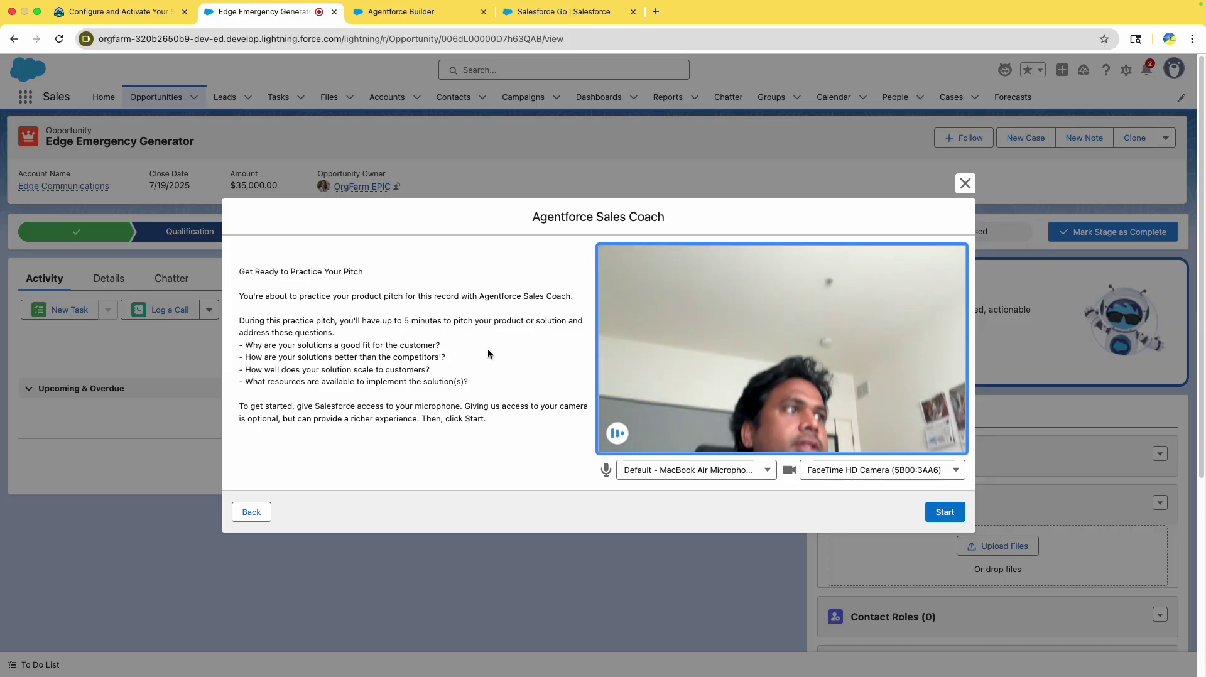
# Step: Start the pitch practice, record the pitch while reading Trailhead's sample script, and end the scenario
pyautogui.click(940, 514)
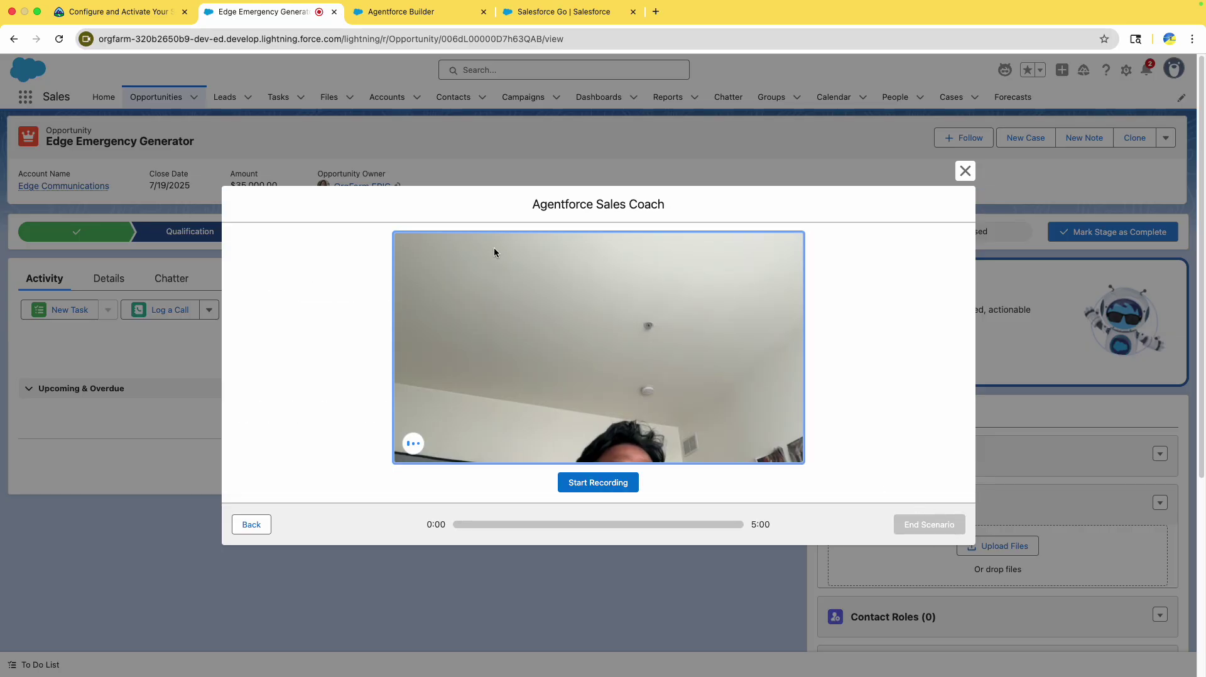
pyautogui.click(580, 484)
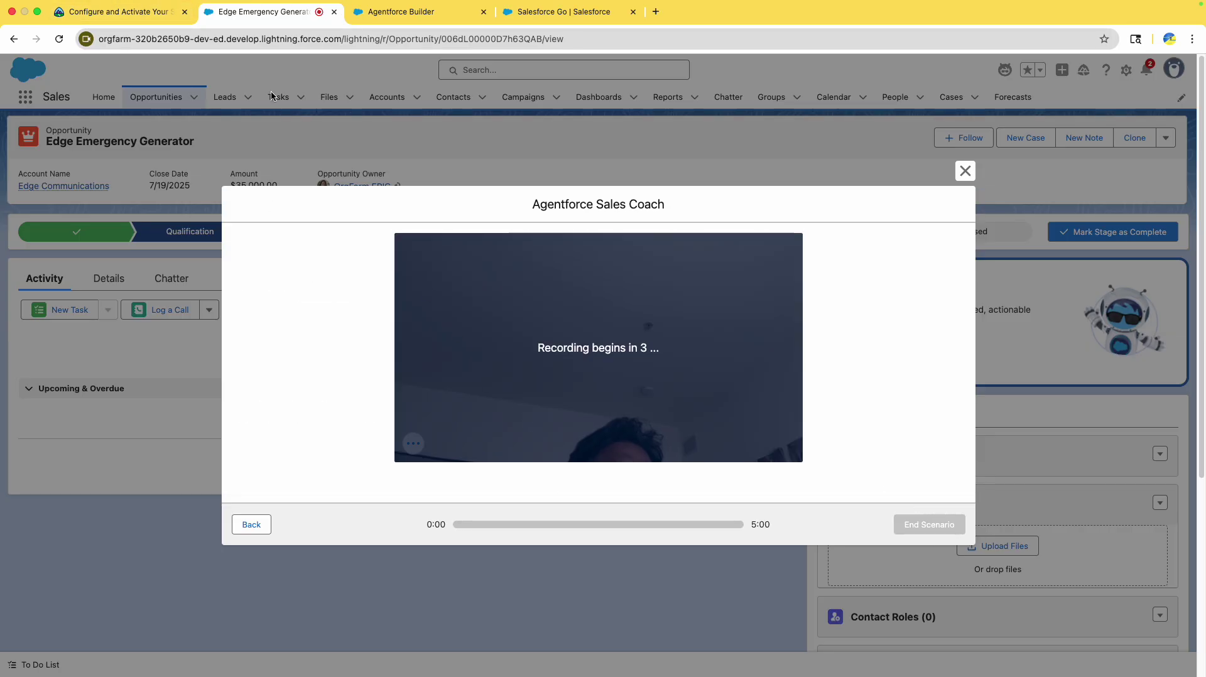
pyautogui.click(132, 12)
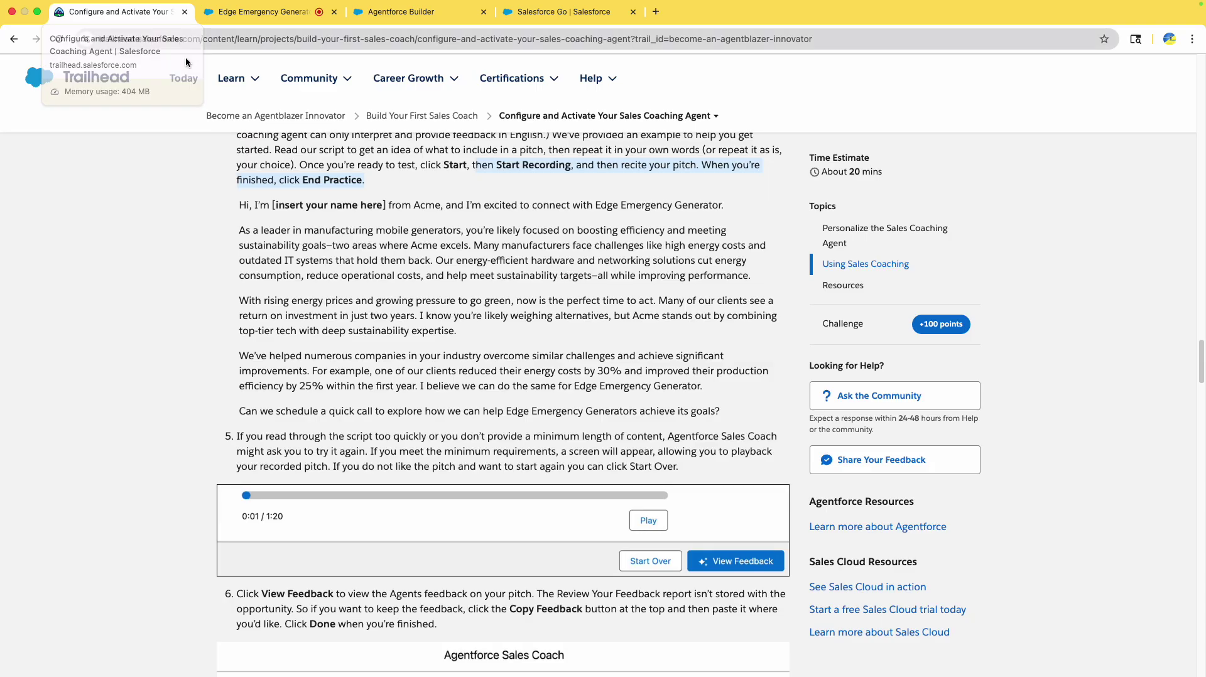
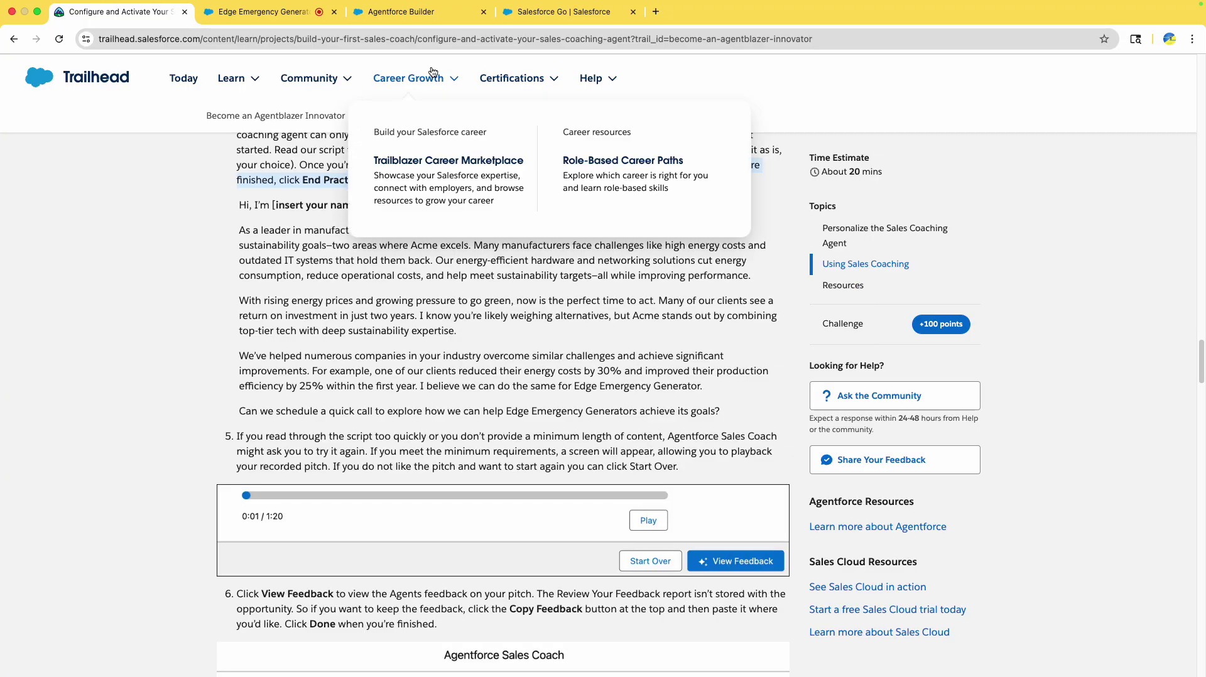
pyautogui.click(278, 19)
pyautogui.click(930, 494)
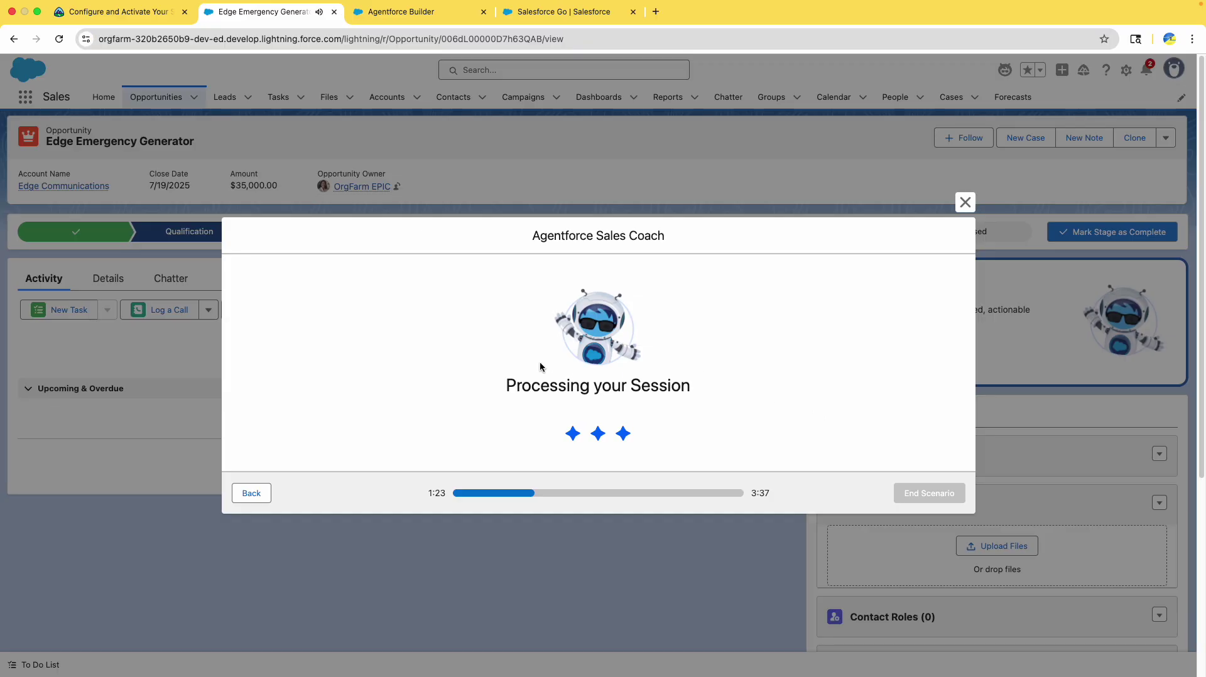
# Step: Check Trailhead's pitch script and feedback instructions, and request feedback on the recorded pitch
pyautogui.click(126, 12)
pyautogui.scroll(1, 429, 265)
pyautogui.moveTo(239, 223); pyautogui.dragTo(722, 424)
pyautogui.scroll(-2, 722, 425)
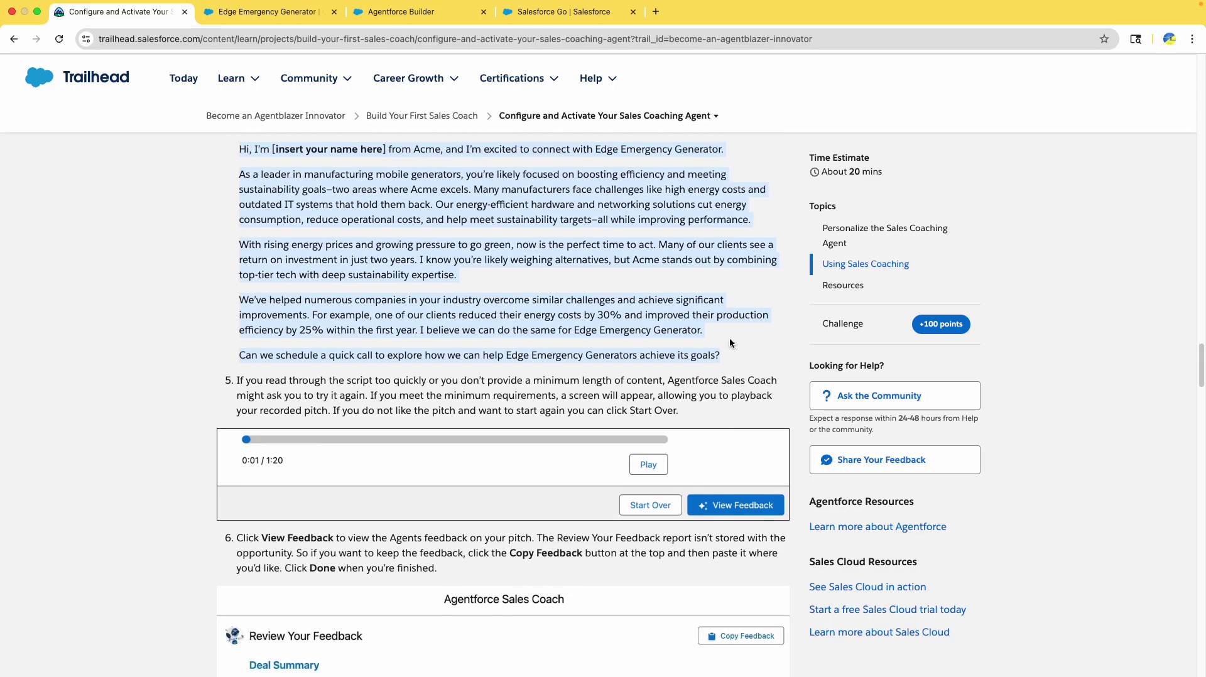
pyautogui.scroll(-4, 731, 343)
pyautogui.click(267, 11)
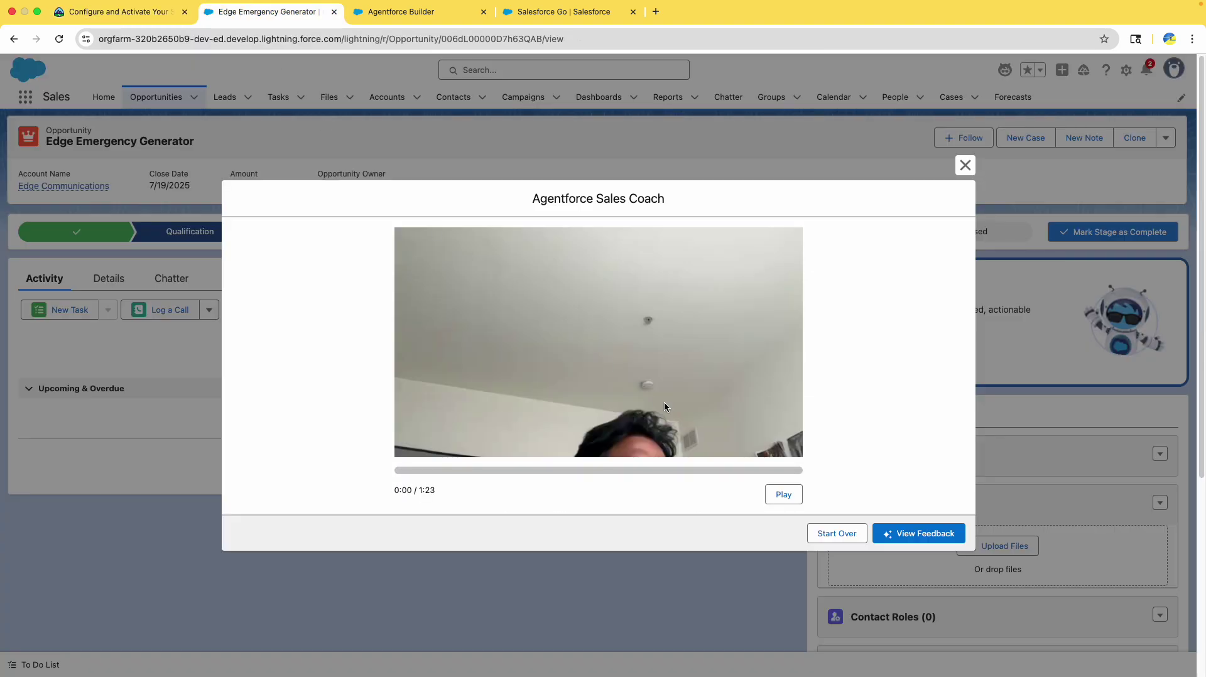
pyautogui.click(897, 535)
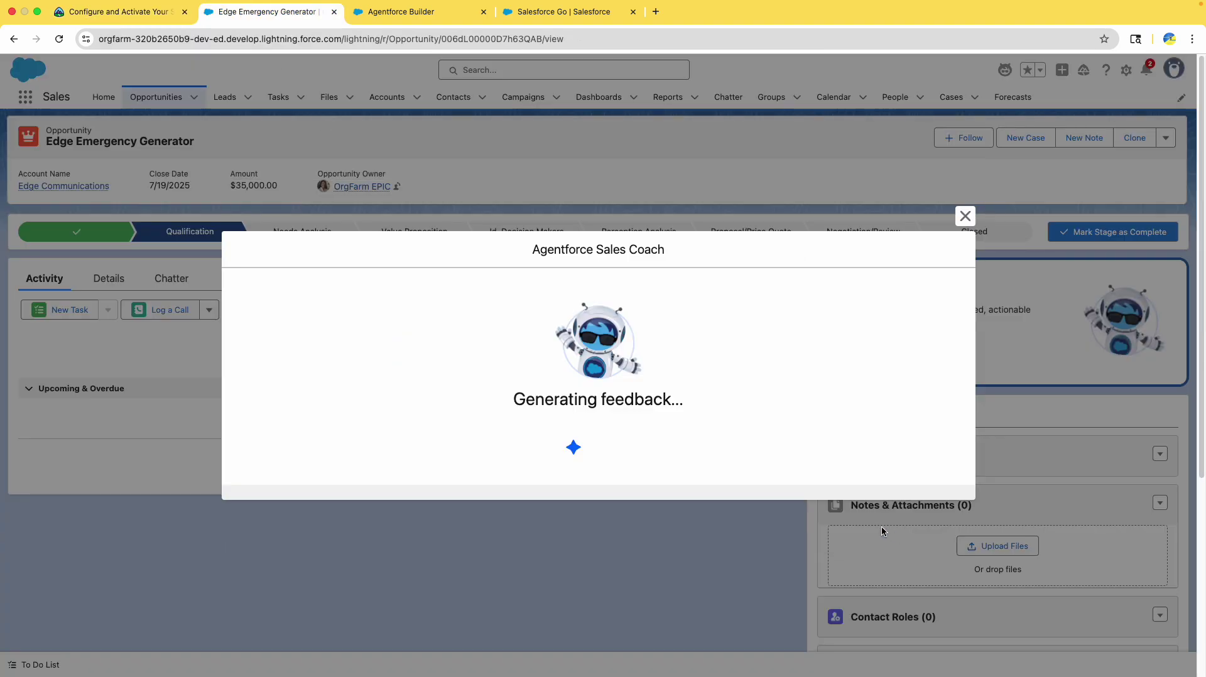
# Step: Review the coach's feedback sections alongside Trailhead's sample report, then copy the feedback and finish the session
pyautogui.click(76, 17)
pyautogui.scroll(-4, 226, 256)
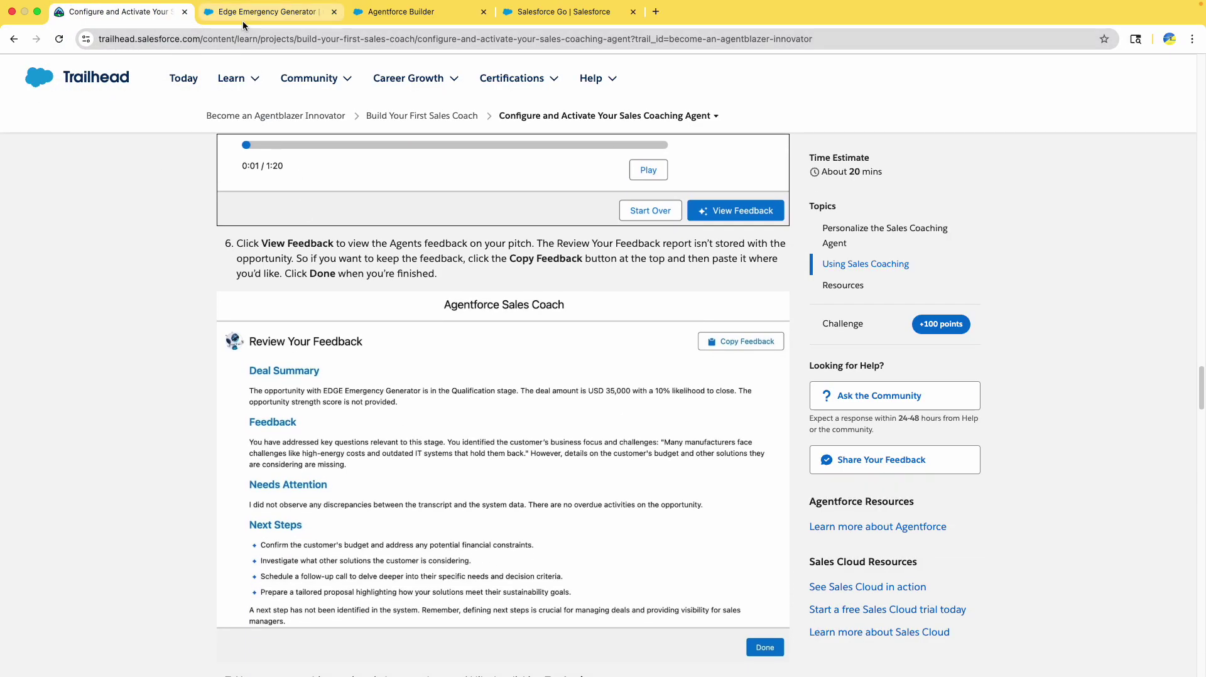
pyautogui.click(245, 13)
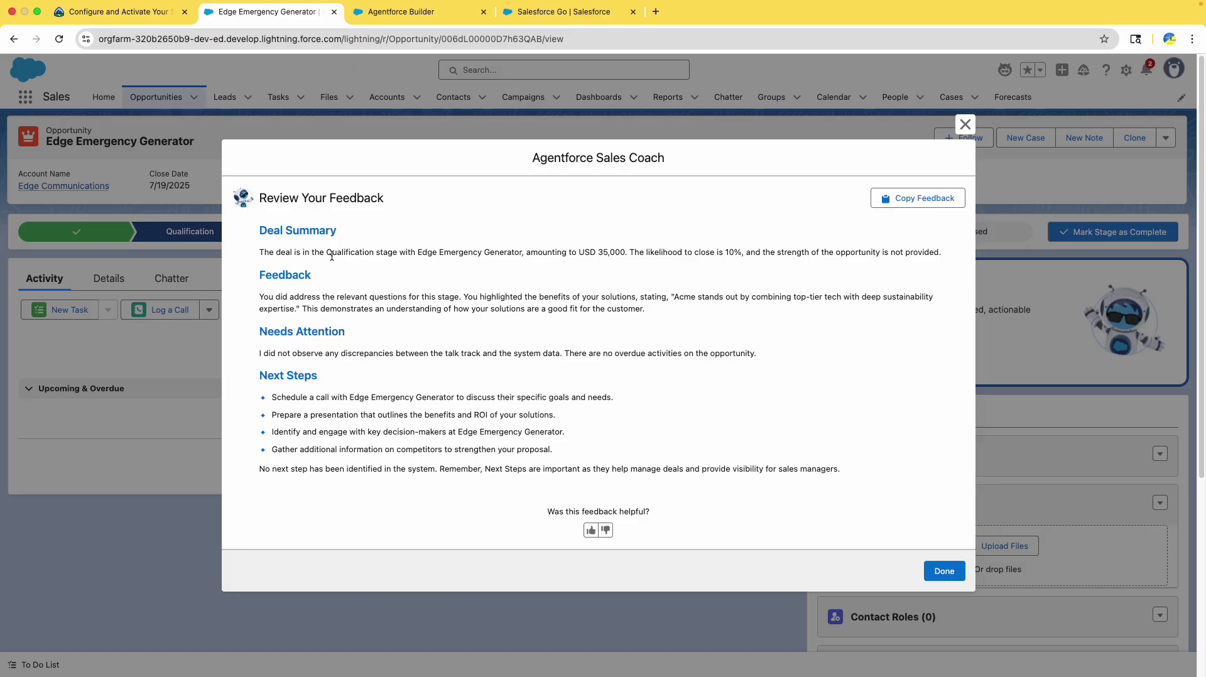
pyautogui.moveTo(269, 252); pyautogui.dragTo(817, 266)
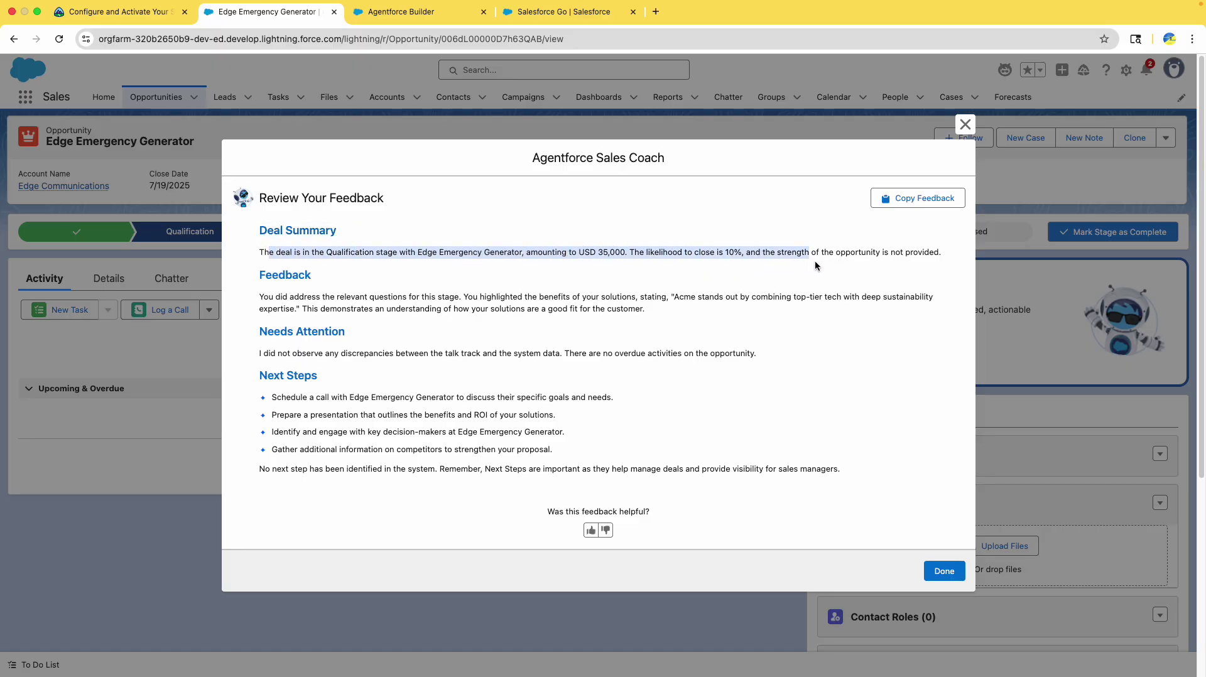
pyautogui.doubleClick(287, 232)
pyautogui.doubleClick(284, 274)
pyautogui.moveTo(260, 332); pyautogui.dragTo(372, 342)
pyautogui.moveTo(283, 376); pyautogui.dragTo(345, 449)
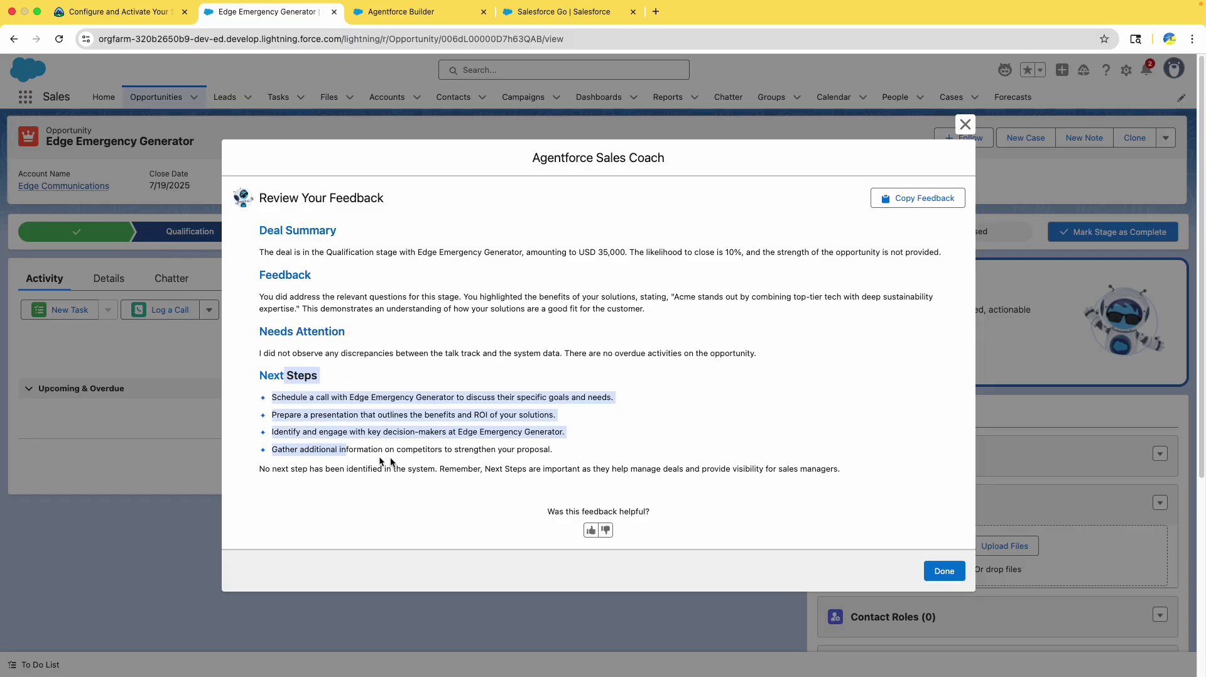
pyautogui.click(903, 202)
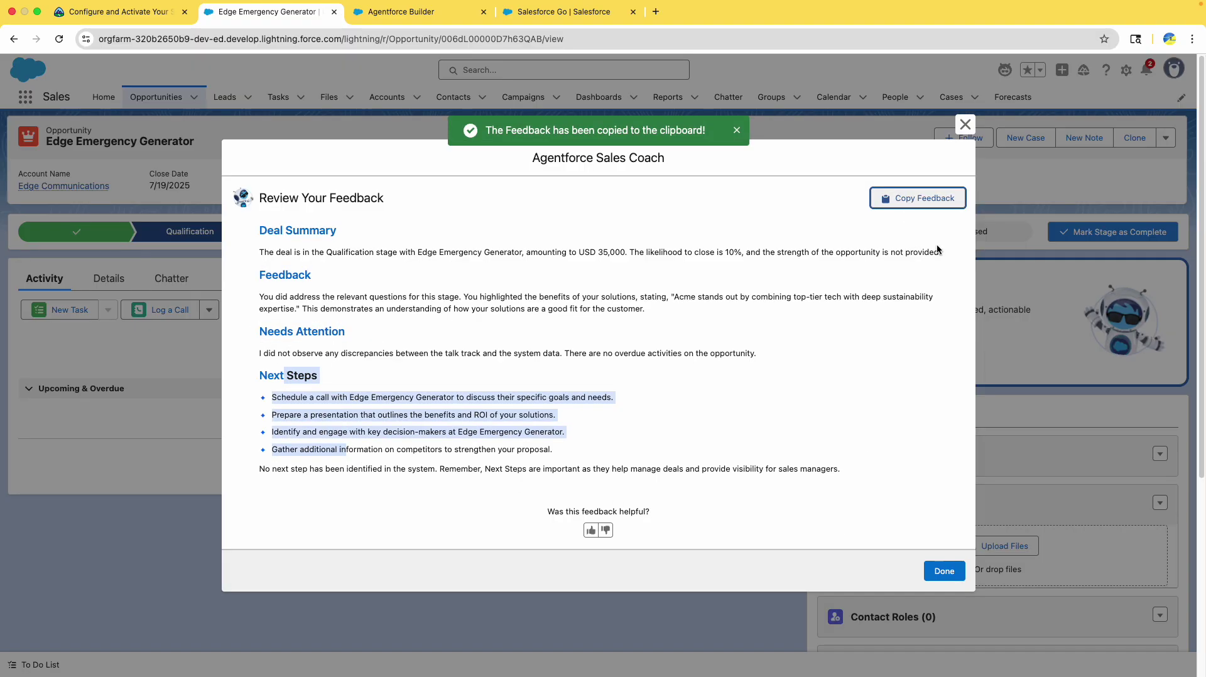
pyautogui.click(944, 571)
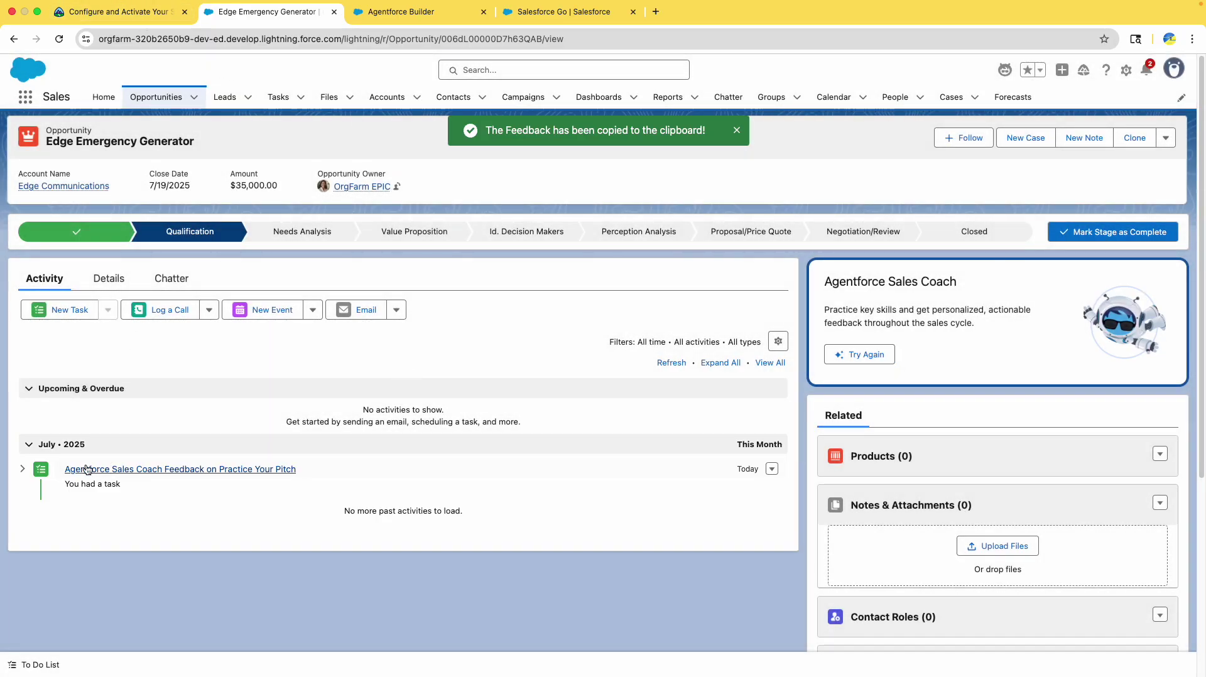
# Step: Open the Practice Your Pitch feedback task from the opportunity's activity timeline and check its related history and details
pyautogui.click(186, 495)
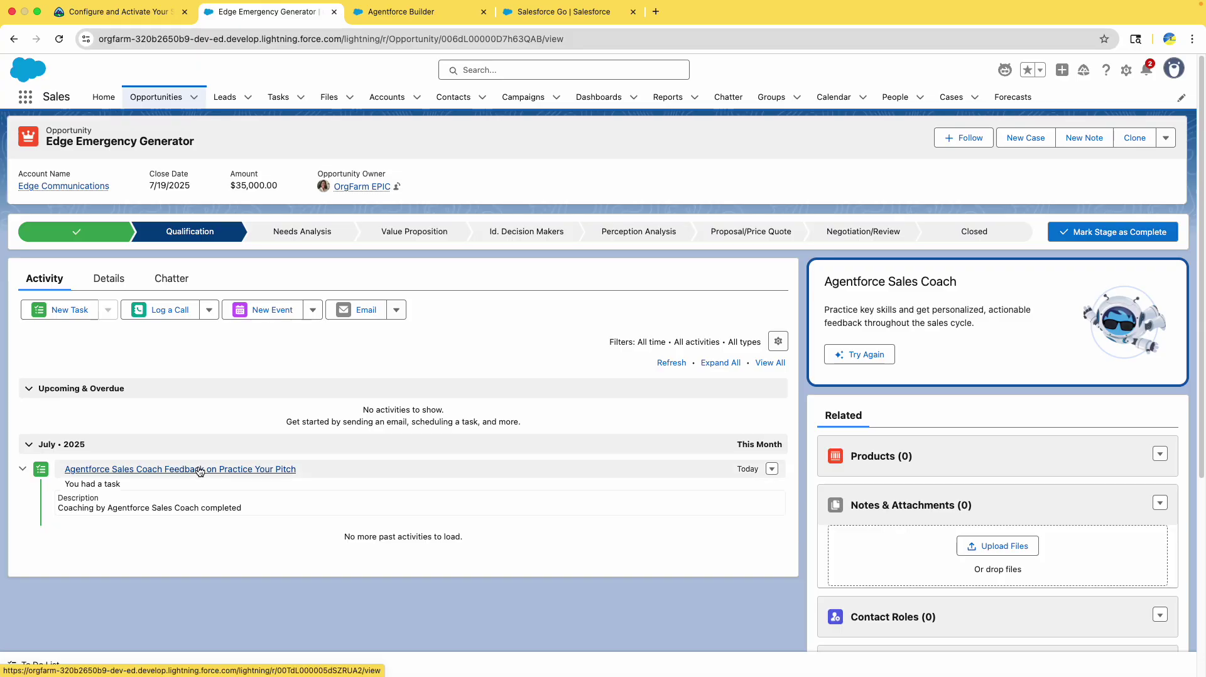
pyautogui.click(200, 471)
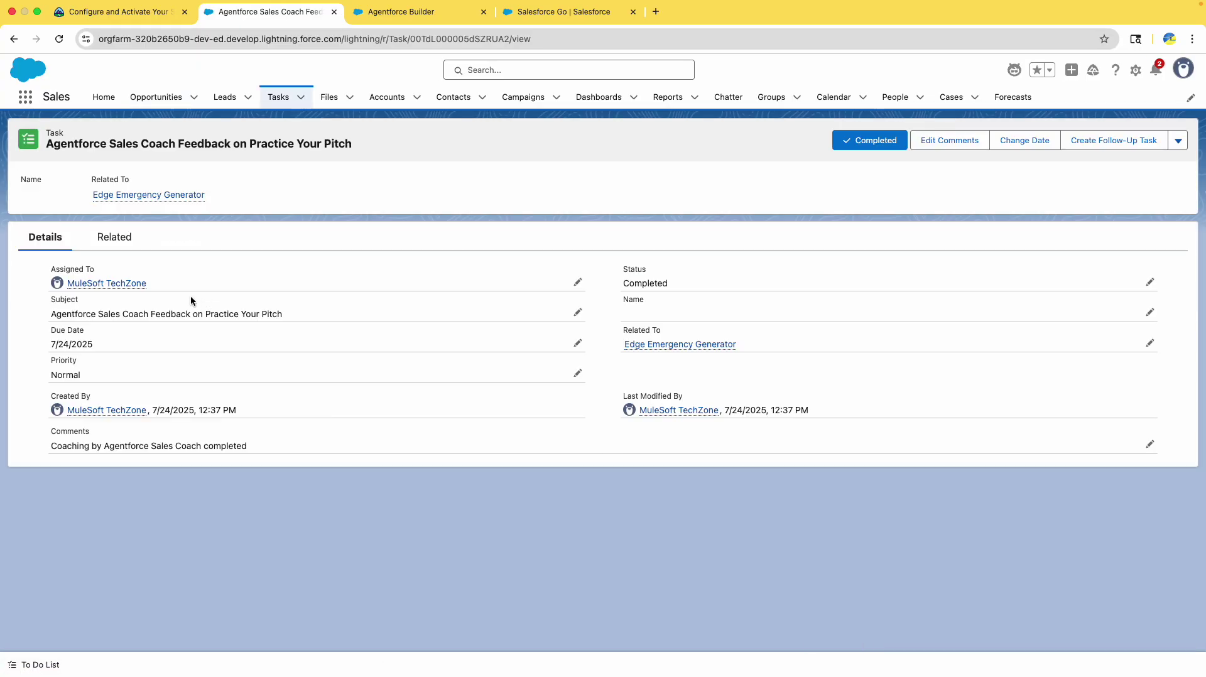
pyautogui.click(112, 236)
pyautogui.click(56, 239)
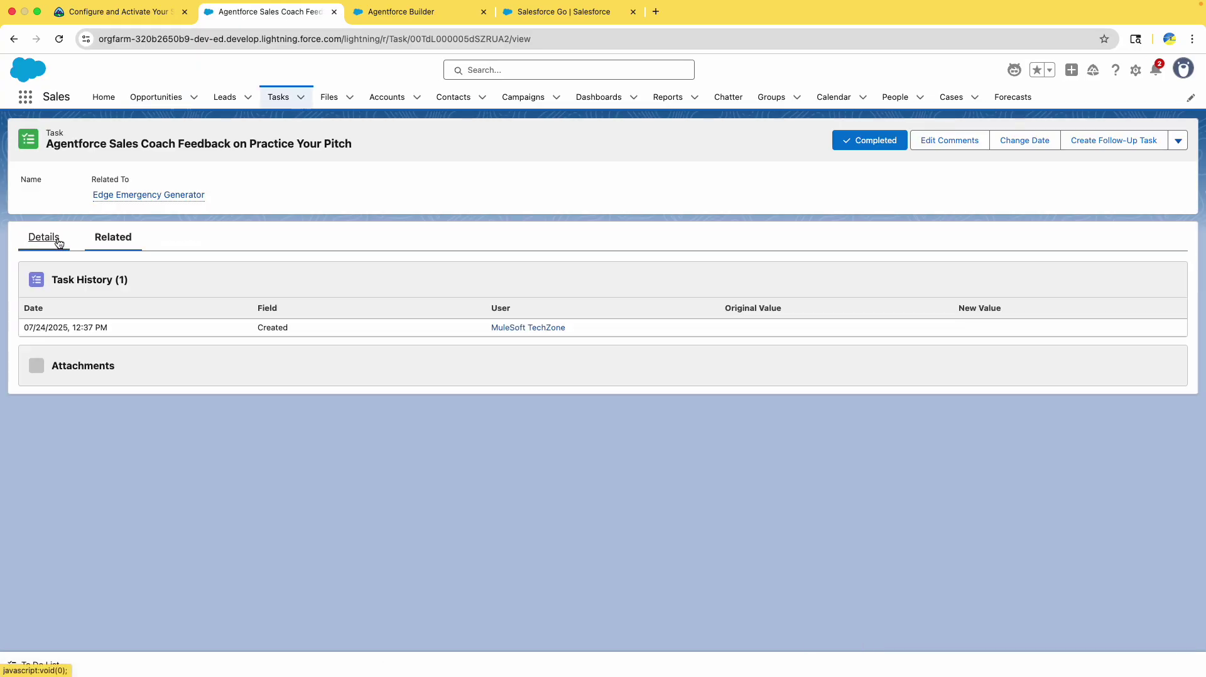
# Step: Read Trailhead's note on repeating the practice pitch and its introduction to Practice Negotiating by Role Playing
pyautogui.click(119, 11)
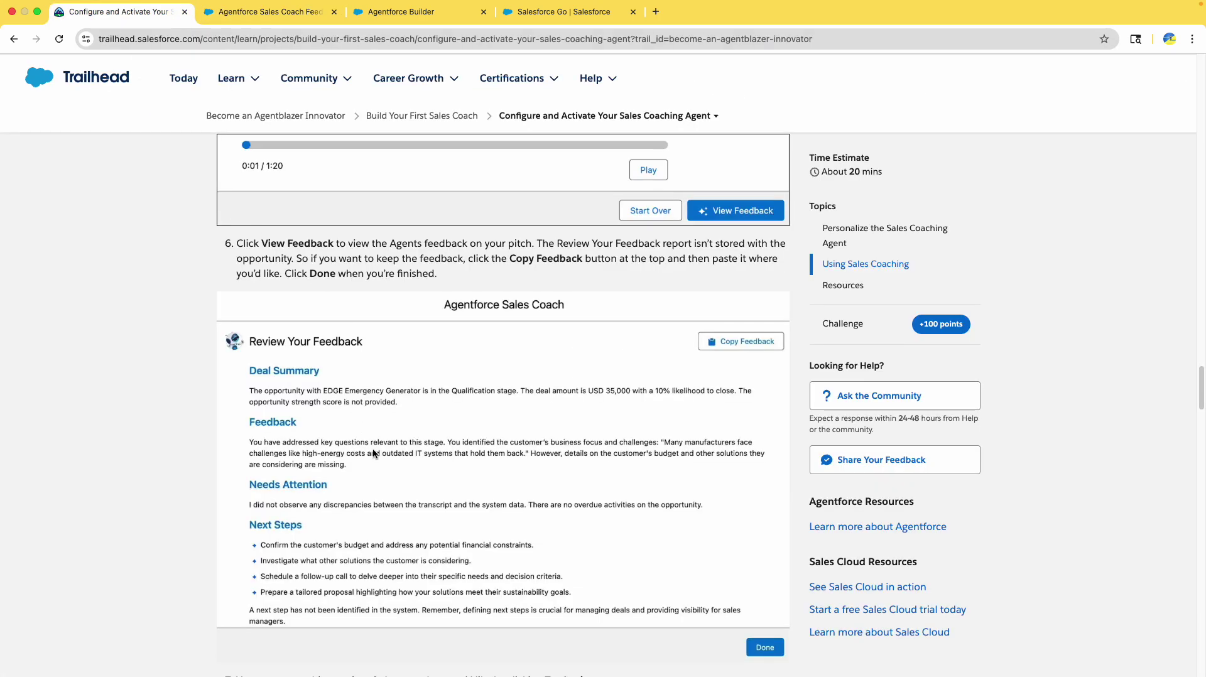
pyautogui.scroll(-5, 375, 454)
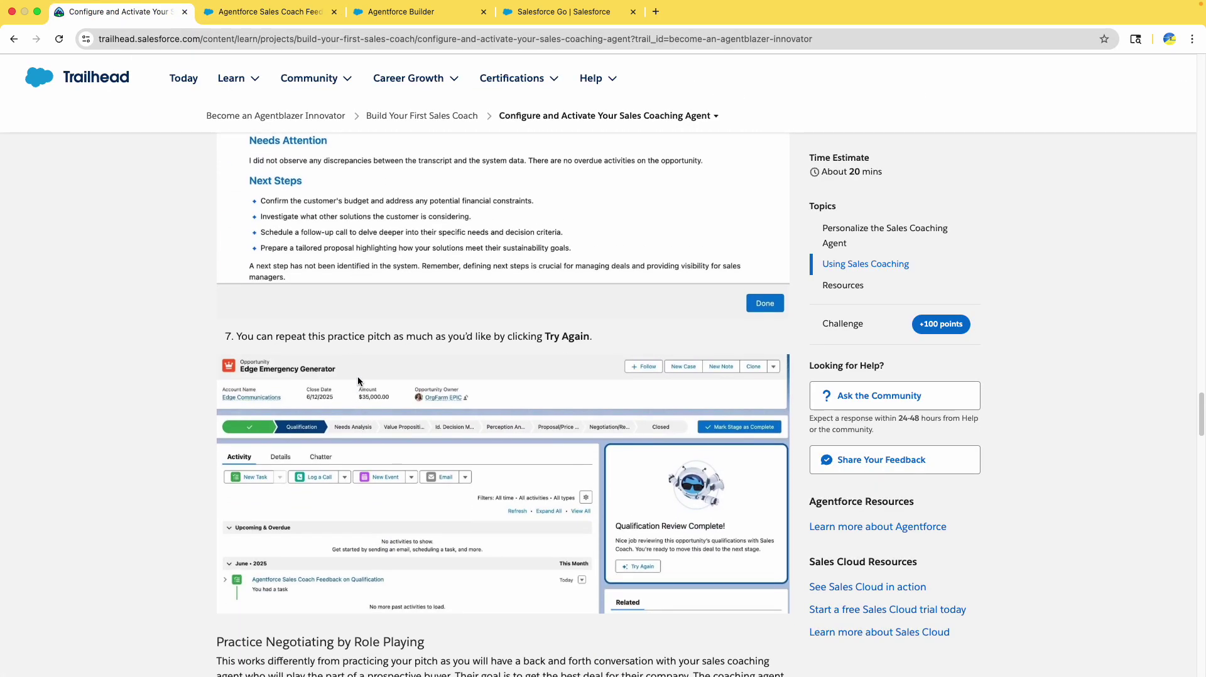
pyautogui.moveTo(322, 336); pyautogui.dragTo(541, 338)
pyautogui.scroll(-3, 533, 362)
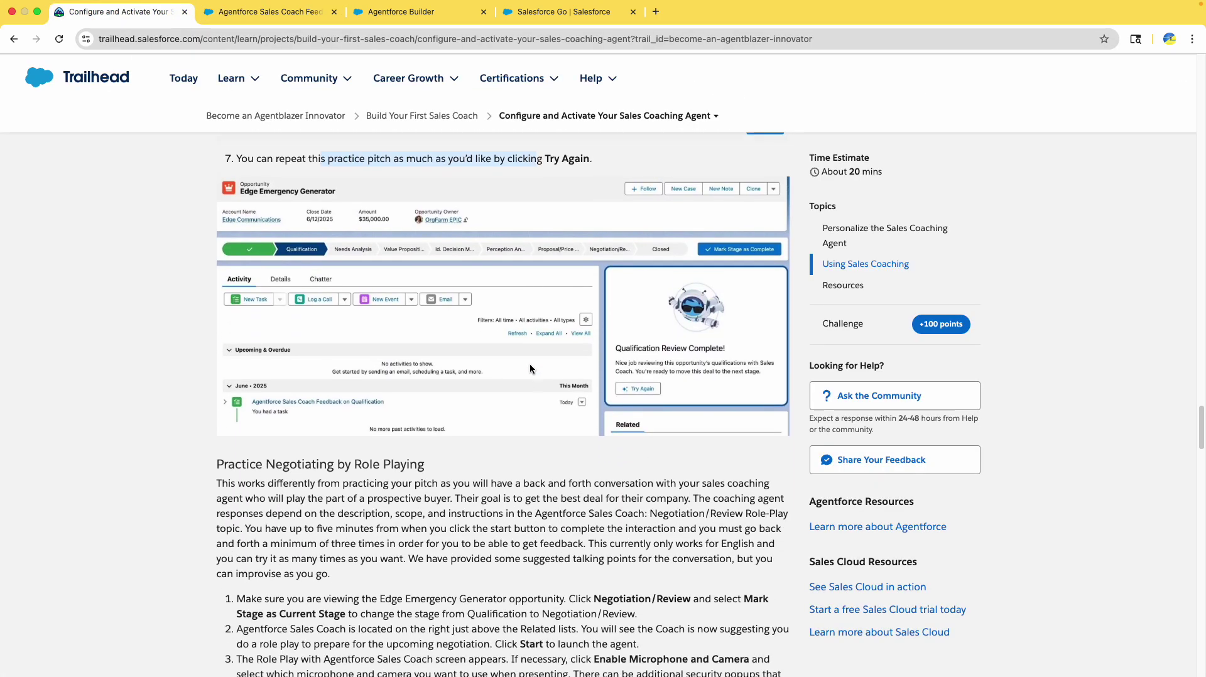
pyautogui.scroll(-4, 530, 369)
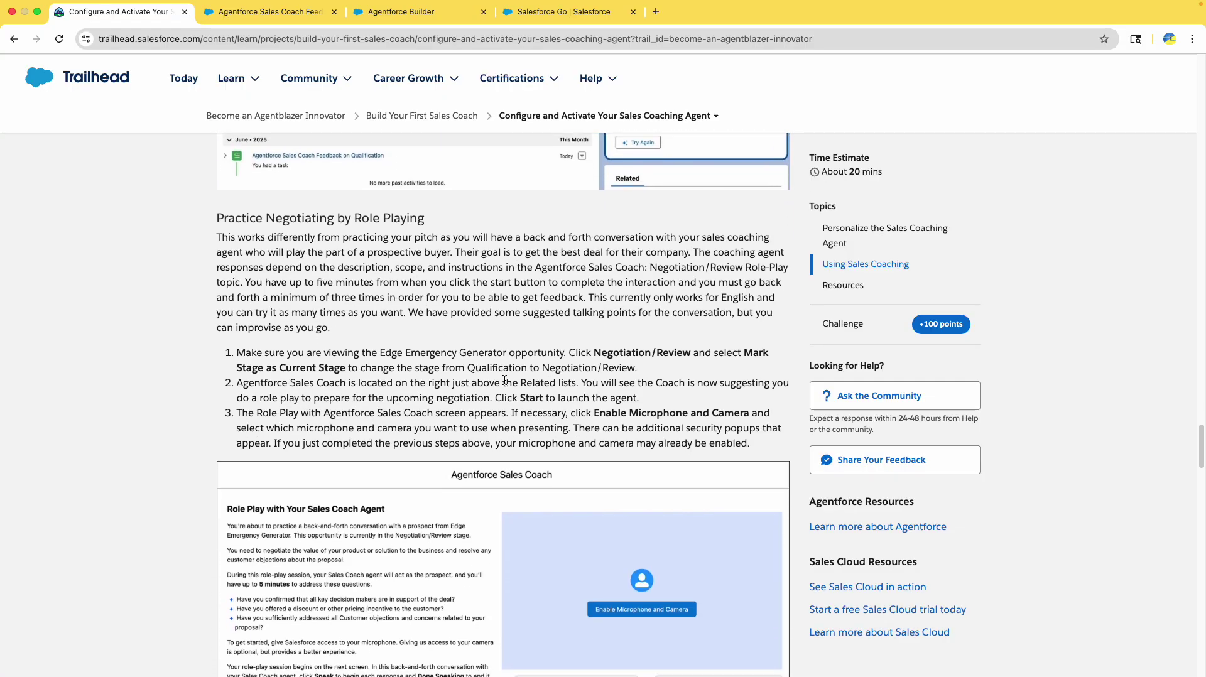
pyautogui.scroll(-1, 497, 352)
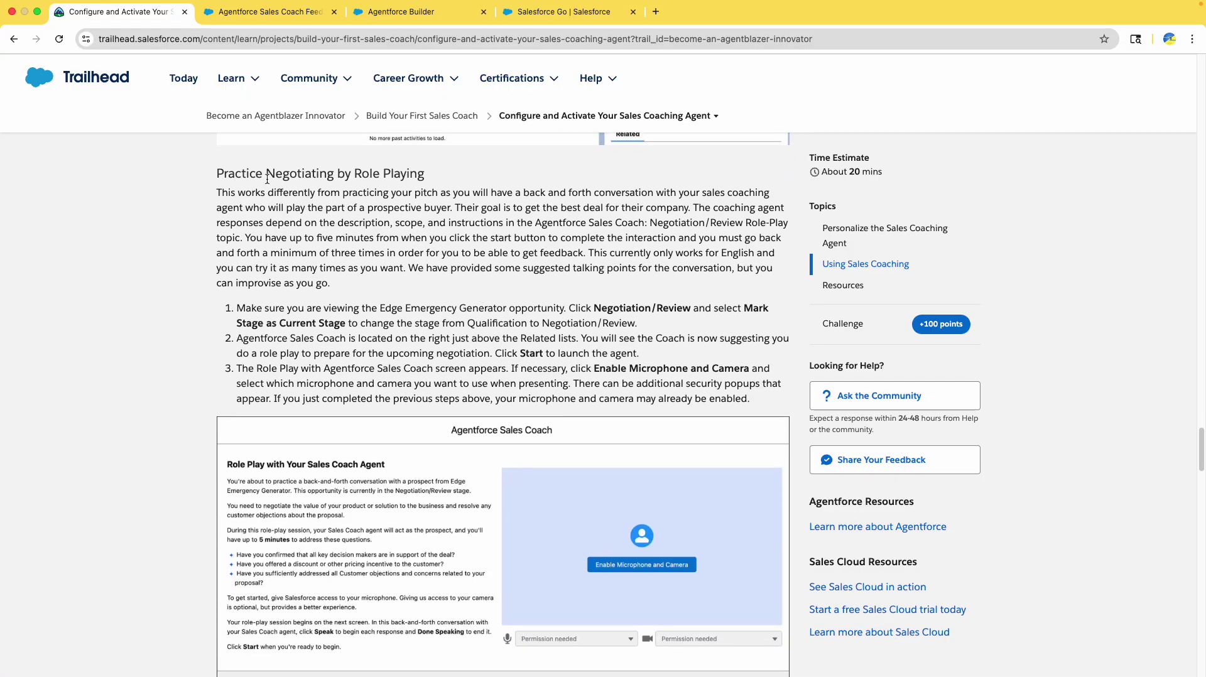
pyautogui.moveTo(226, 178); pyautogui.dragTo(393, 313)
pyautogui.click(410, 319)
# Step: Return to the Edge Emergency Generator opportunity and mark Negotiation/Review as its current stage
pyautogui.click(271, 5)
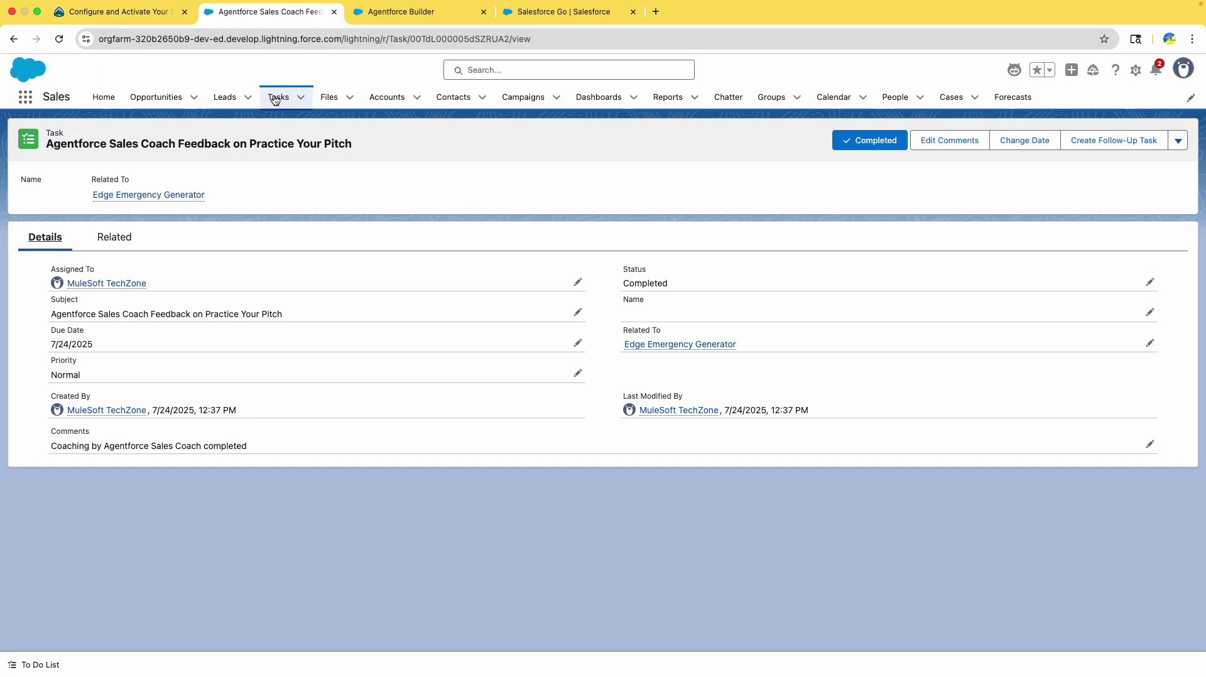
pyautogui.click(10, 38)
pyautogui.click(119, 14)
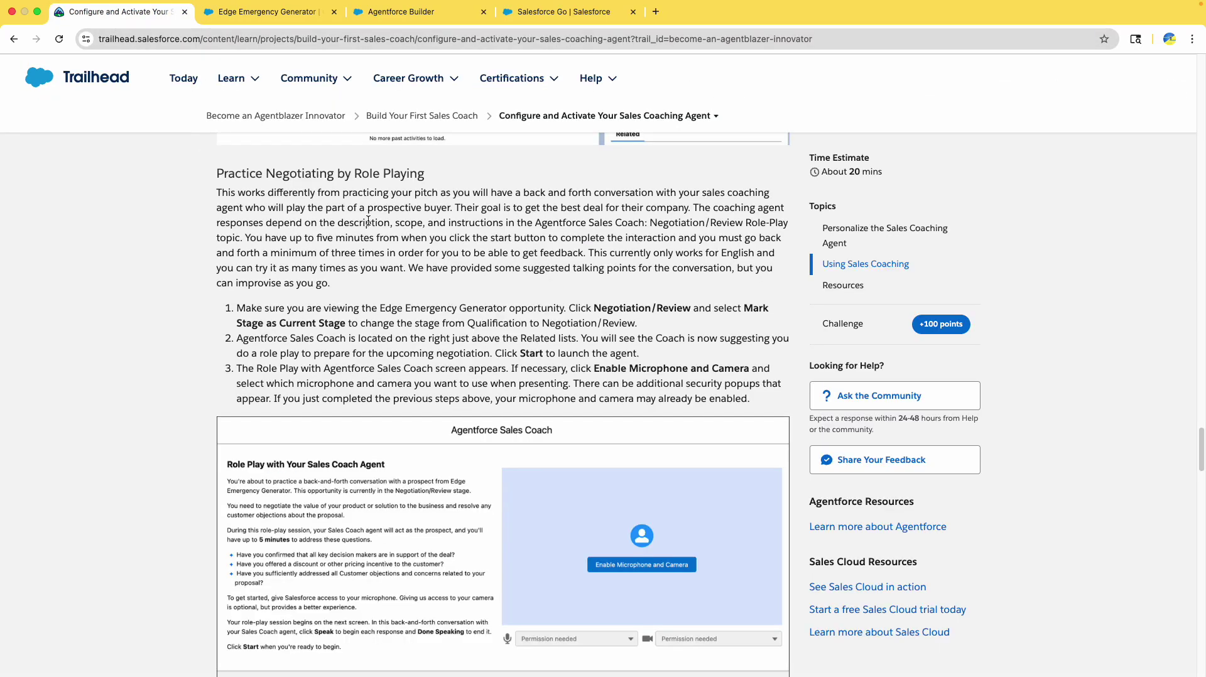
pyautogui.click(252, 11)
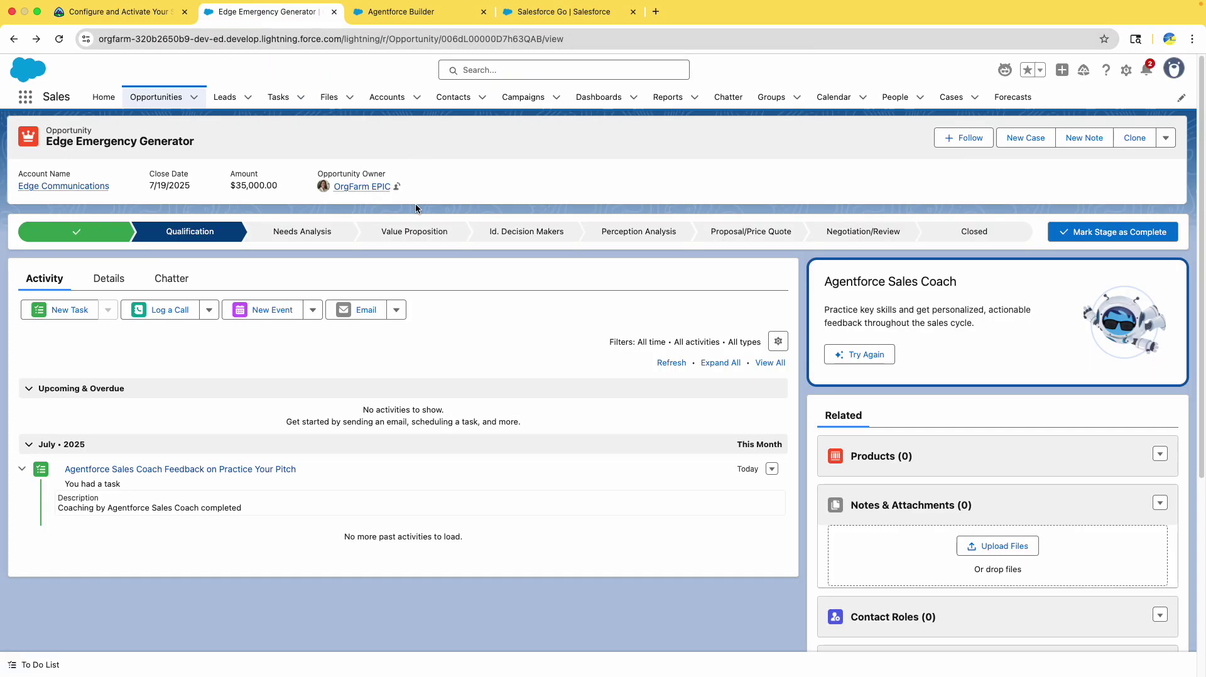
pyautogui.click(864, 234)
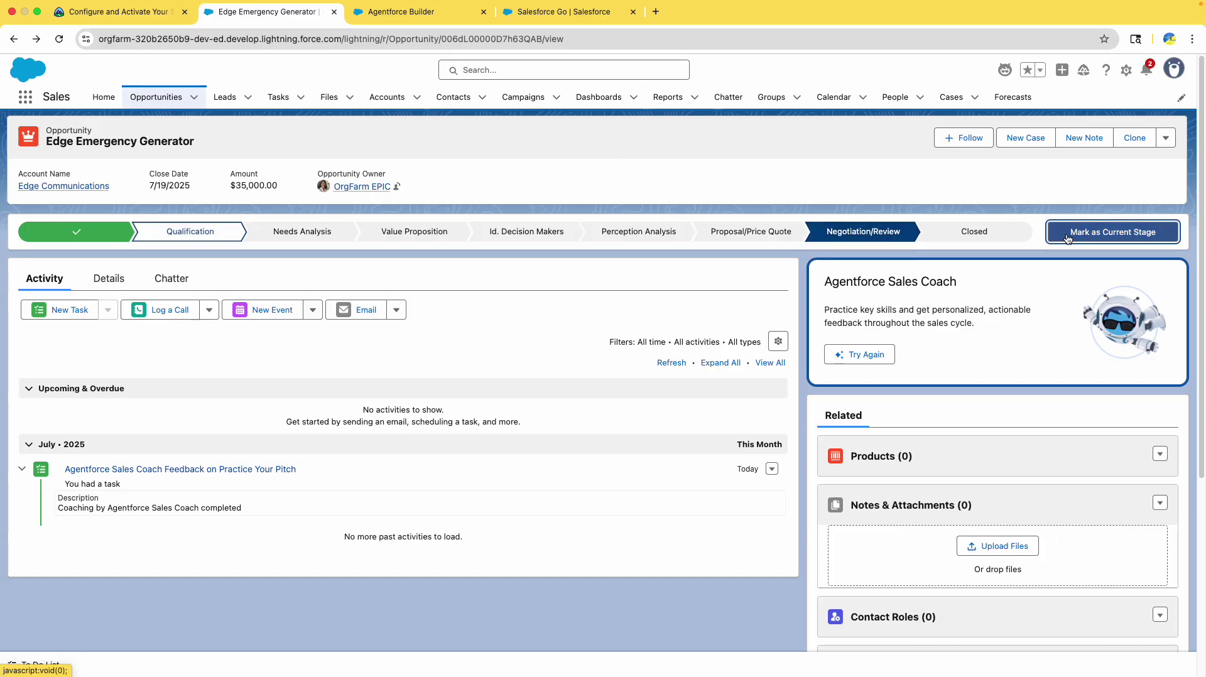
pyautogui.click(1112, 232)
# Step: Read Trailhead's negotiation talking points and its steps for speaking, ending the role play and viewing feedback
pyautogui.click(100, 12)
pyautogui.scroll(-5, 238, 223)
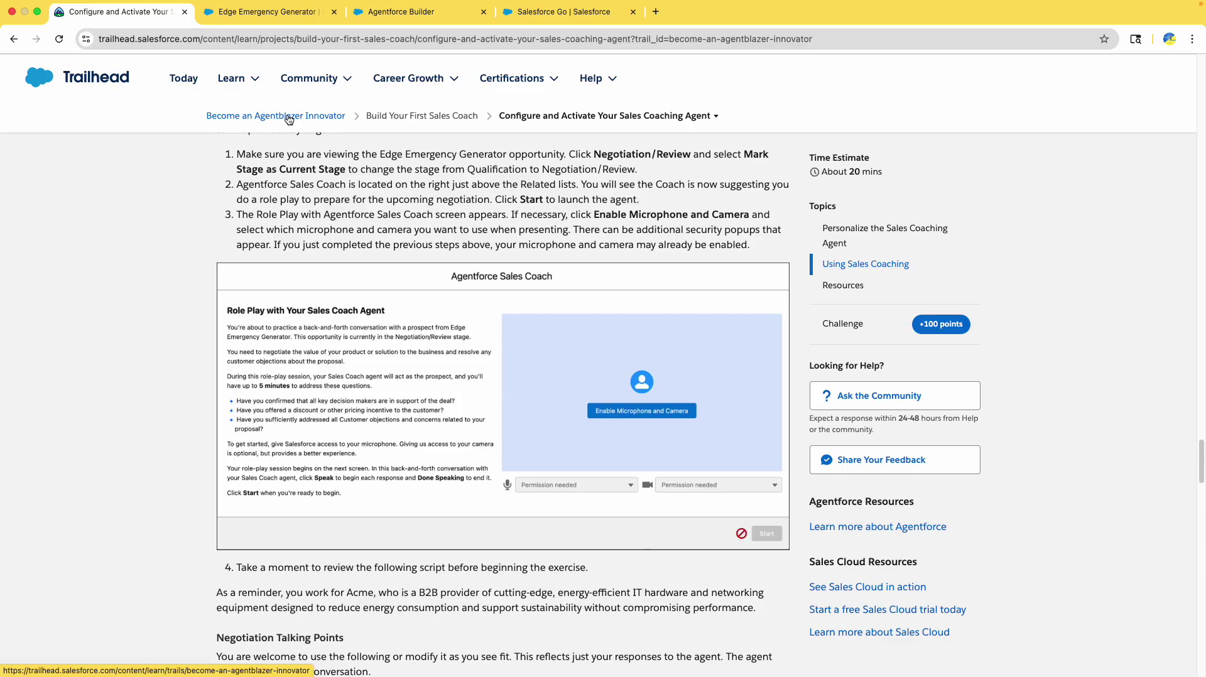
pyautogui.scroll(-10, 631, 234)
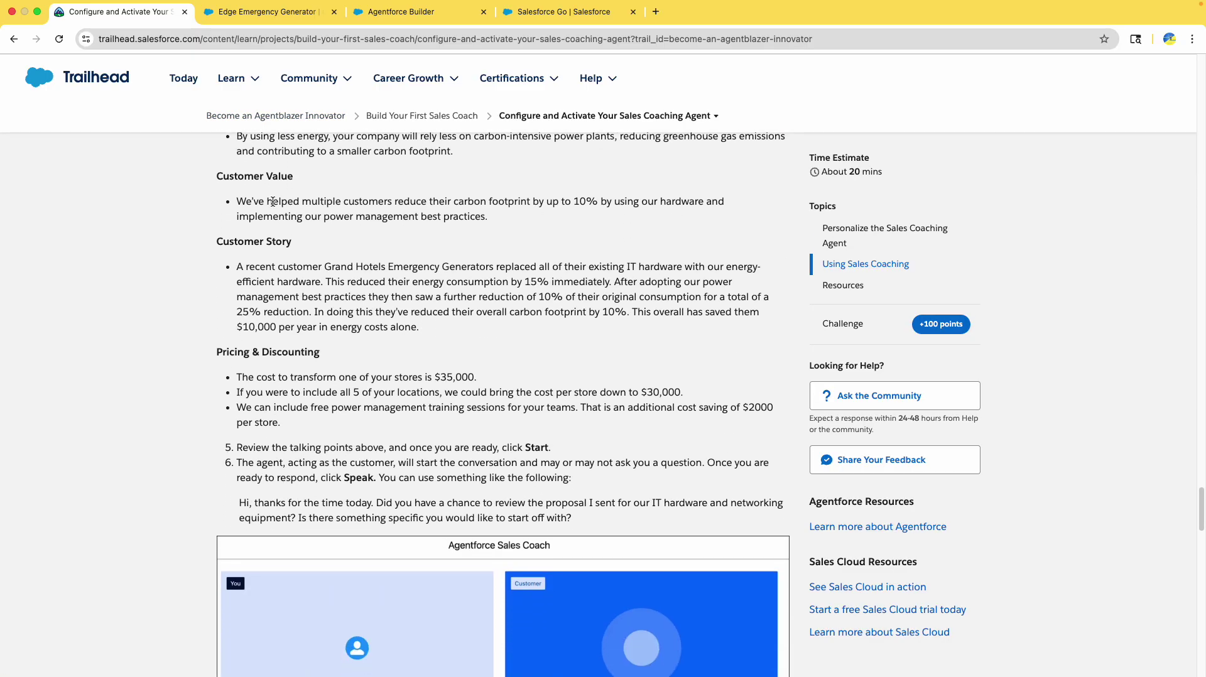
pyautogui.moveTo(237, 212); pyautogui.dragTo(321, 363)
pyautogui.scroll(-7, 409, 330)
pyautogui.scroll(-13, 409, 330)
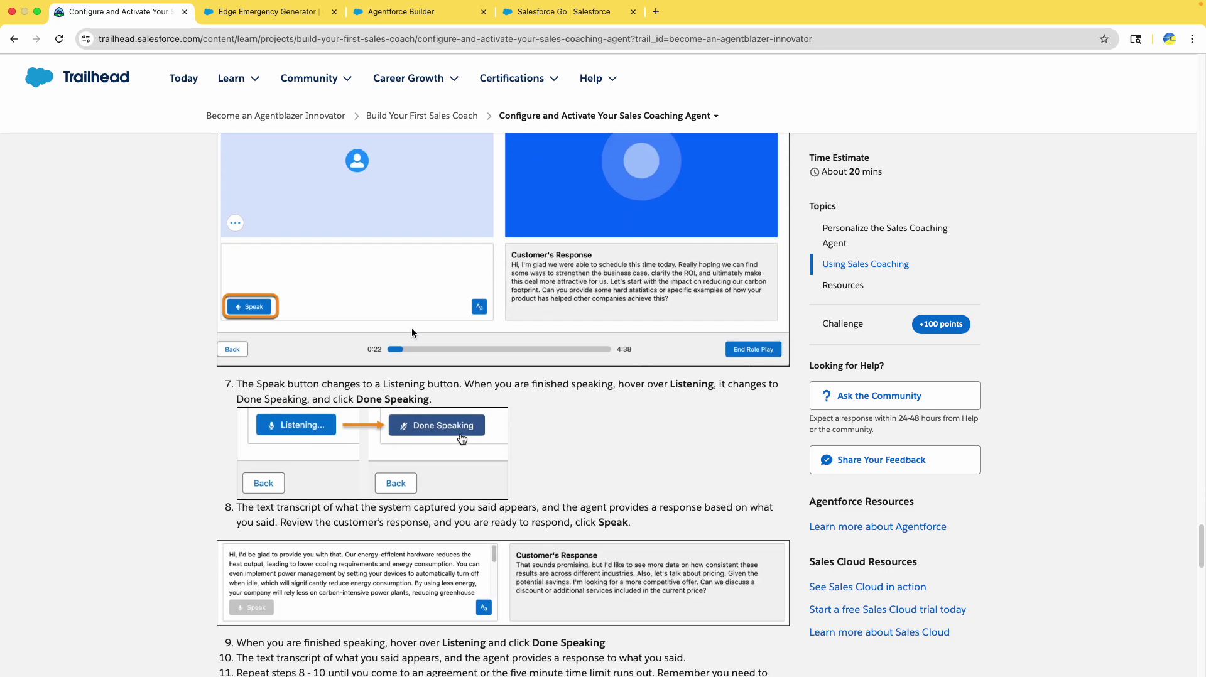
pyautogui.scroll(-8, 475, 352)
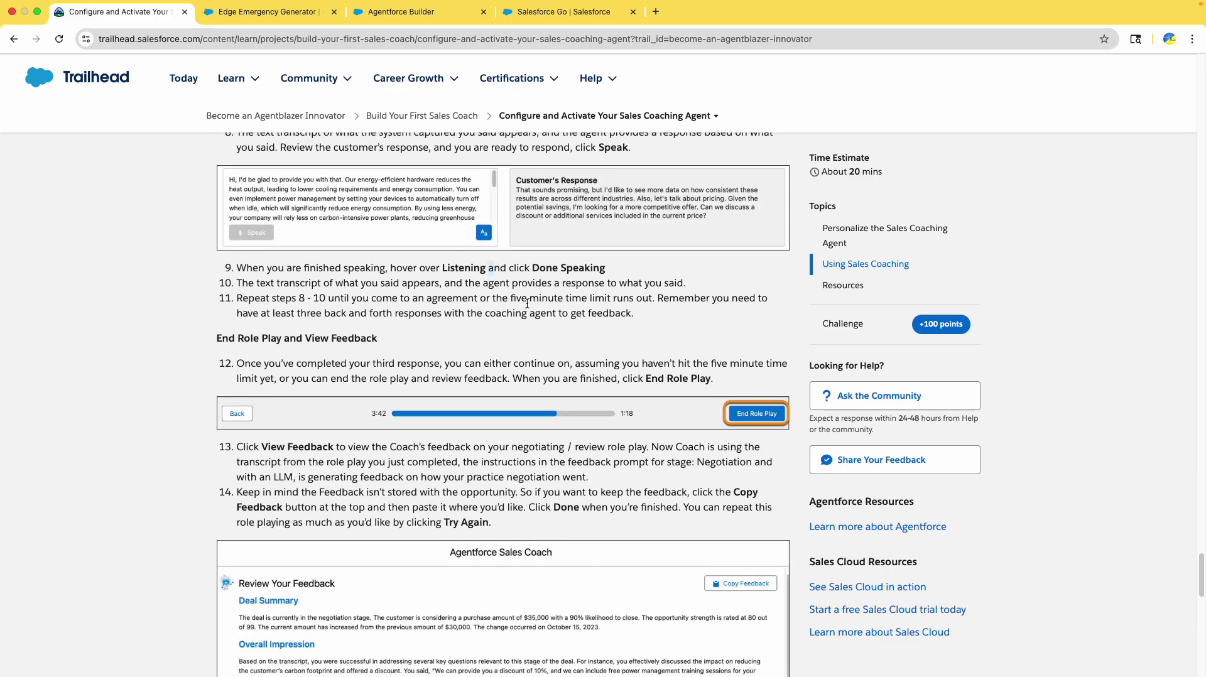
# Step: Review Trailhead's feedback example and closing notes for the negotiation role play, and submit the step for verification
pyautogui.scroll(-20, 527, 301)
pyautogui.scroll(10, 548, 297)
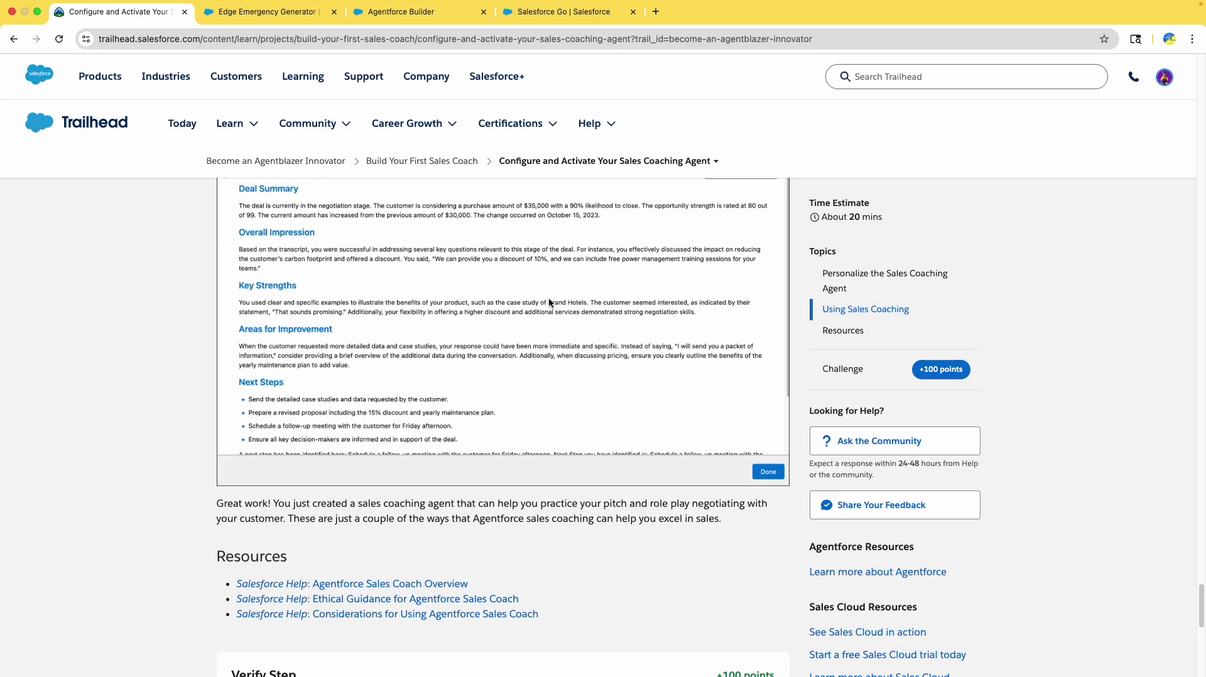
pyautogui.scroll(8, 548, 302)
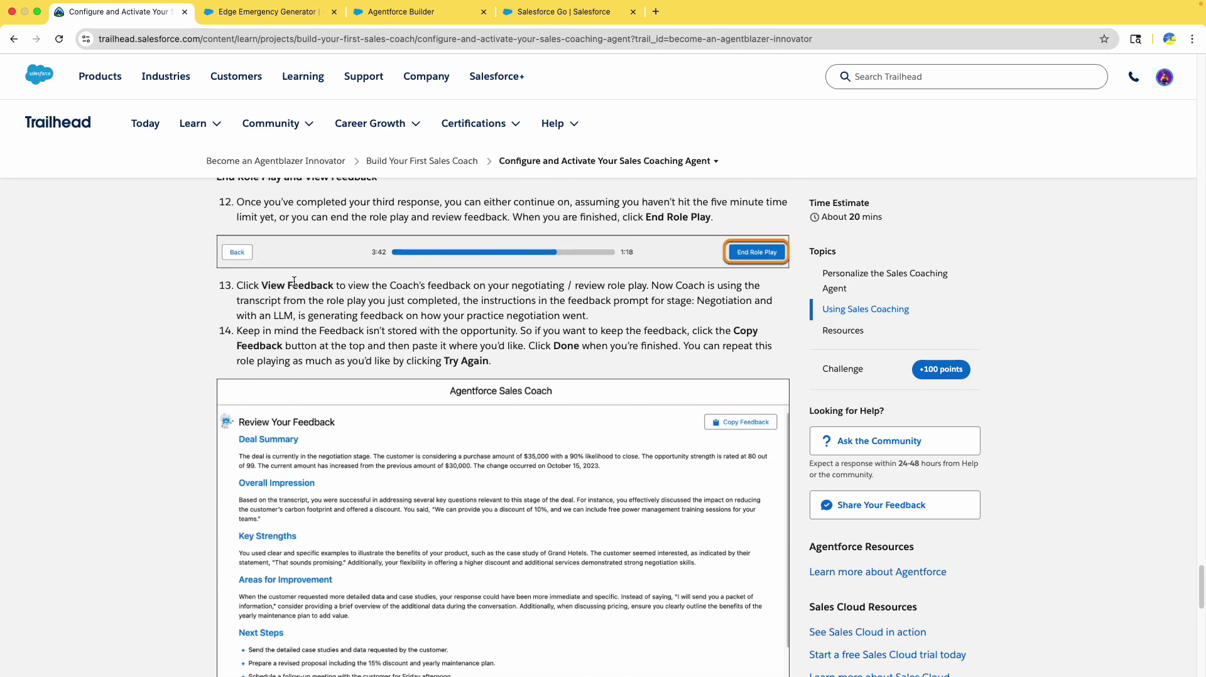
pyautogui.scroll(-3, 484, 386)
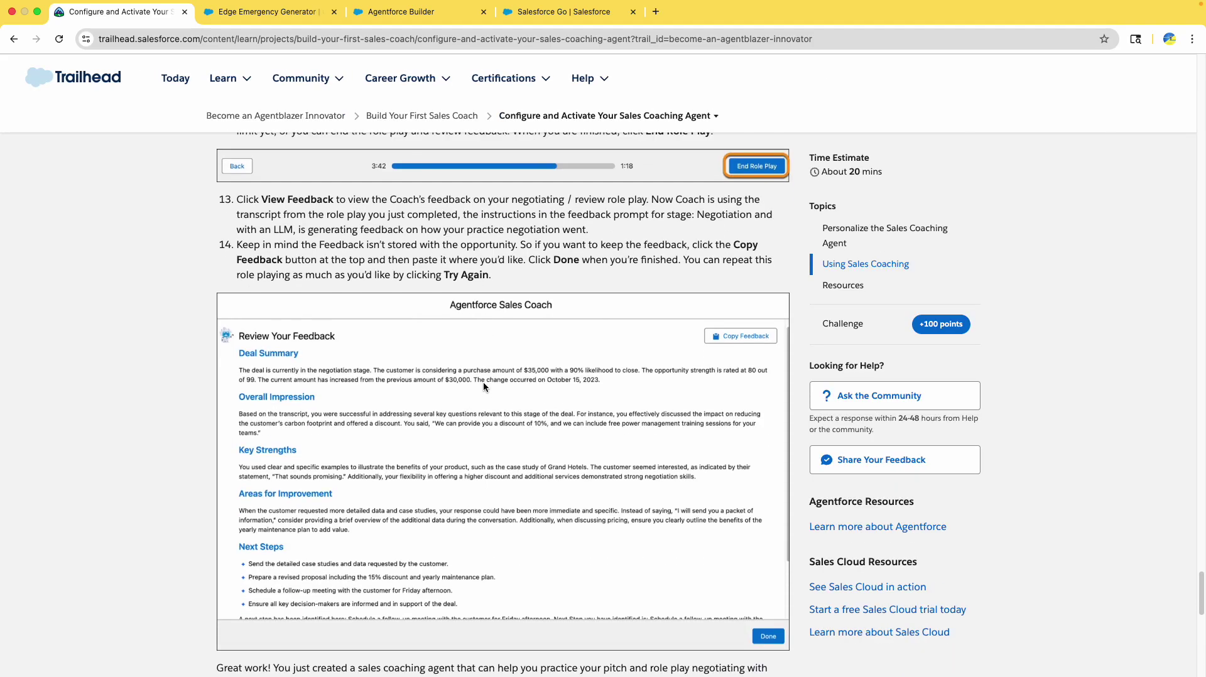
pyautogui.scroll(-8, 477, 377)
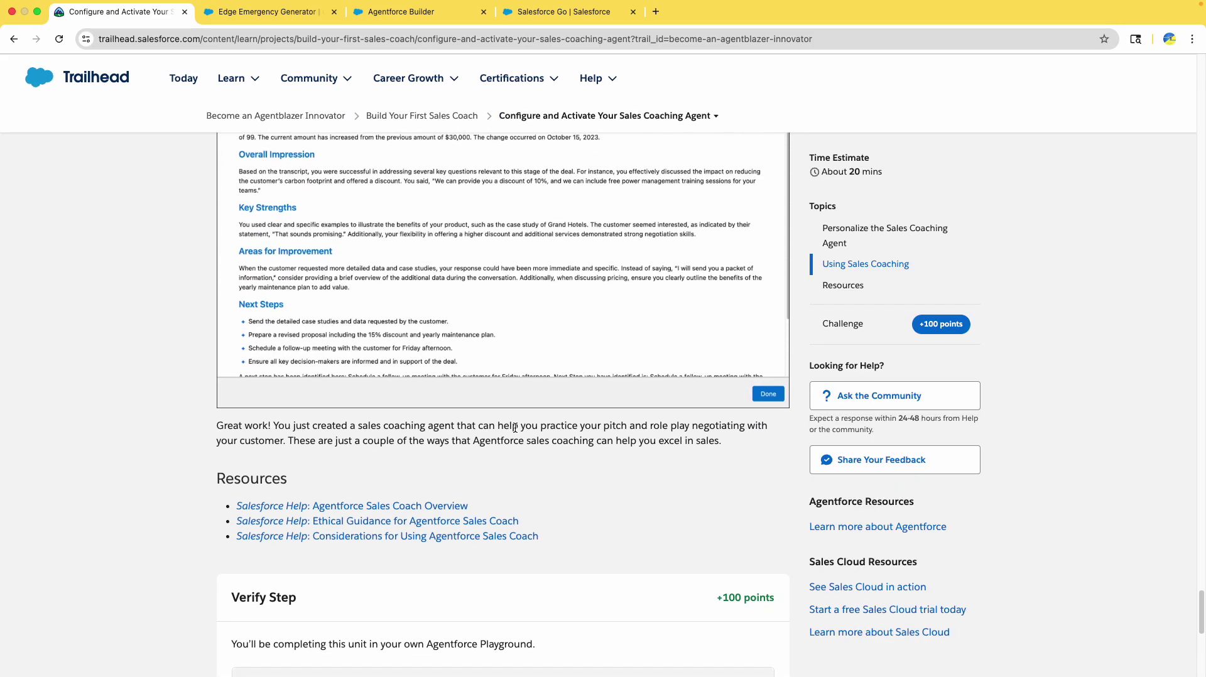
pyautogui.scroll(-10, 515, 427)
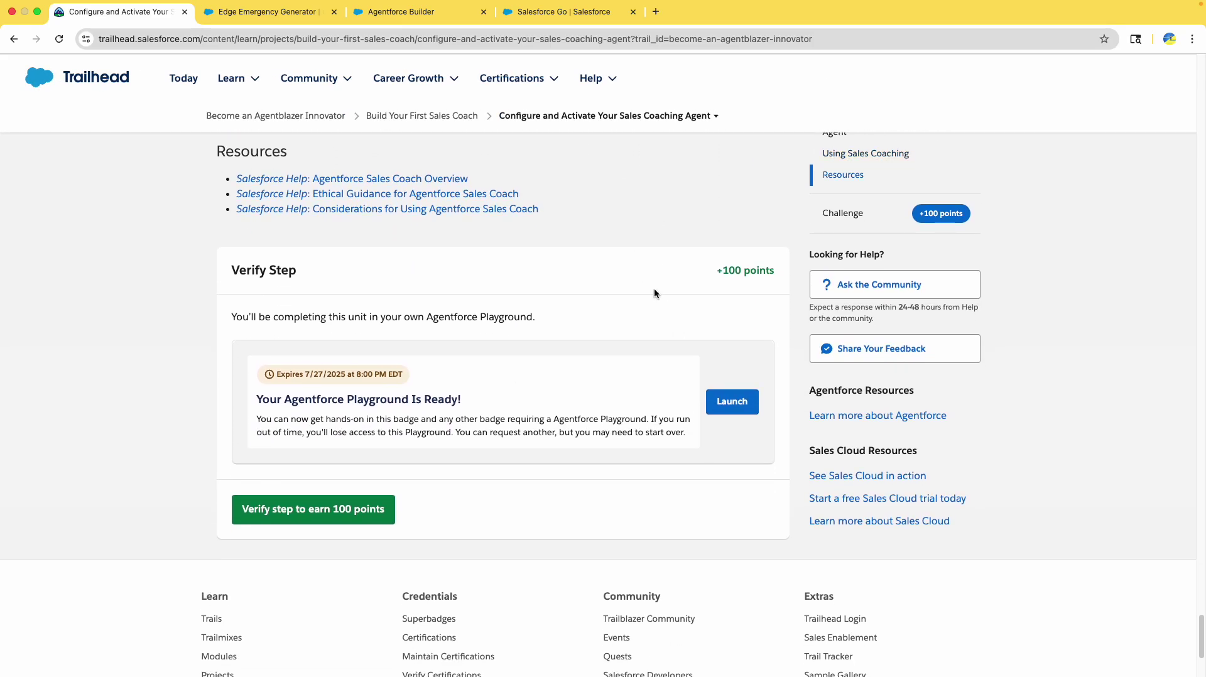
pyautogui.click(383, 510)
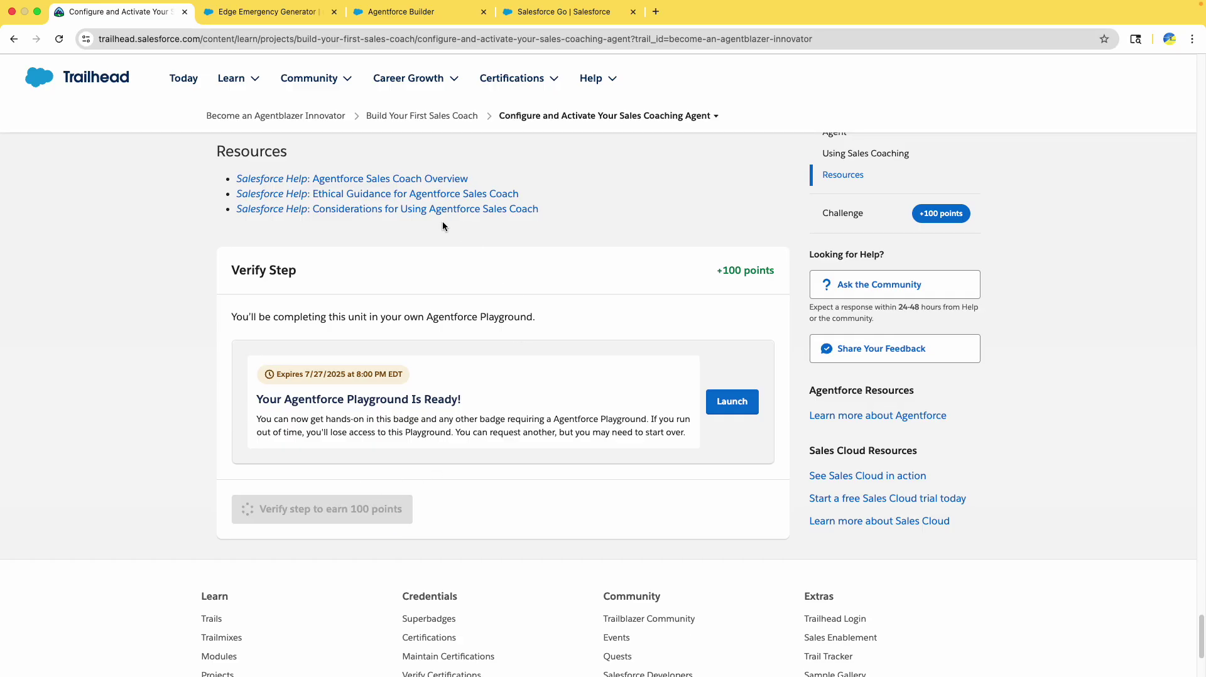
# Step: Switch to the Edge Emergency Generator opportunity and examine how its path asks for a closed stage, without saving one
pyautogui.click(262, 13)
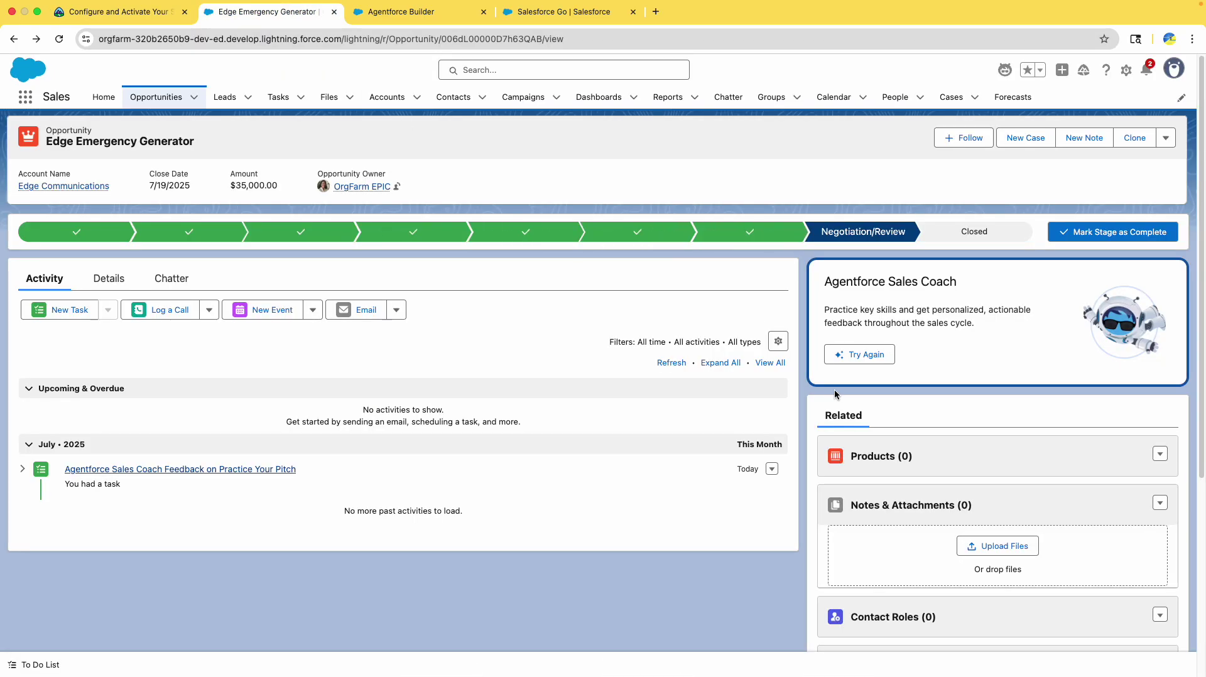
pyautogui.click(1062, 235)
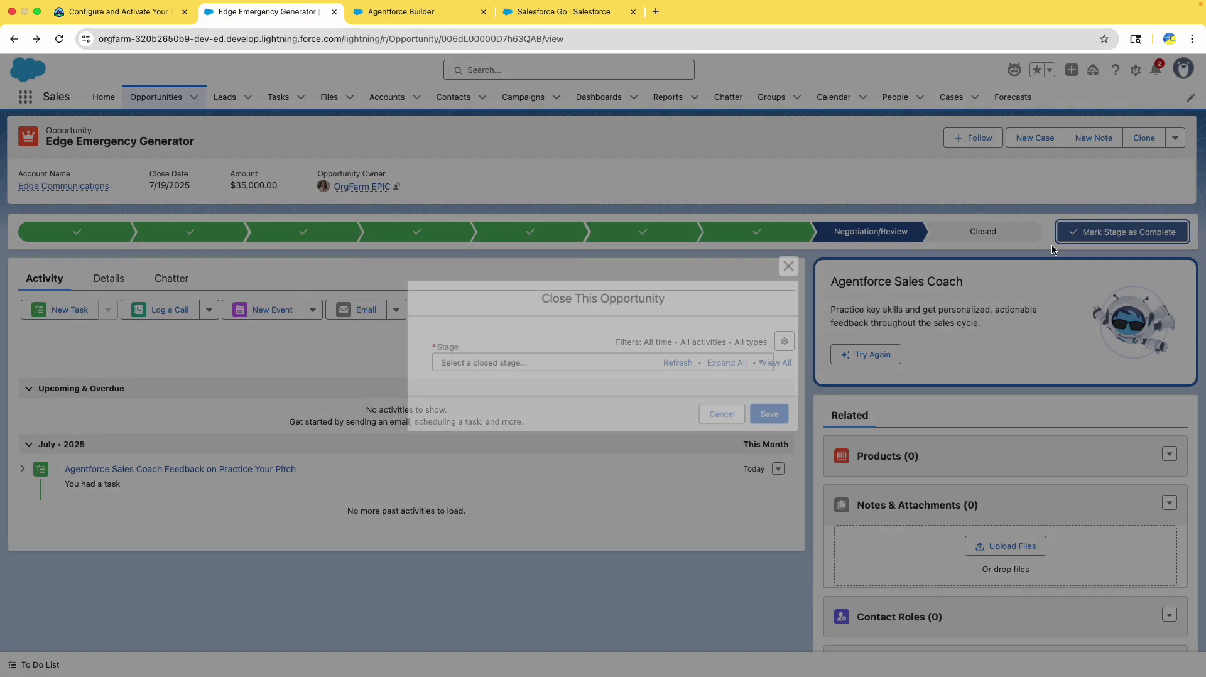
pyautogui.click(722, 414)
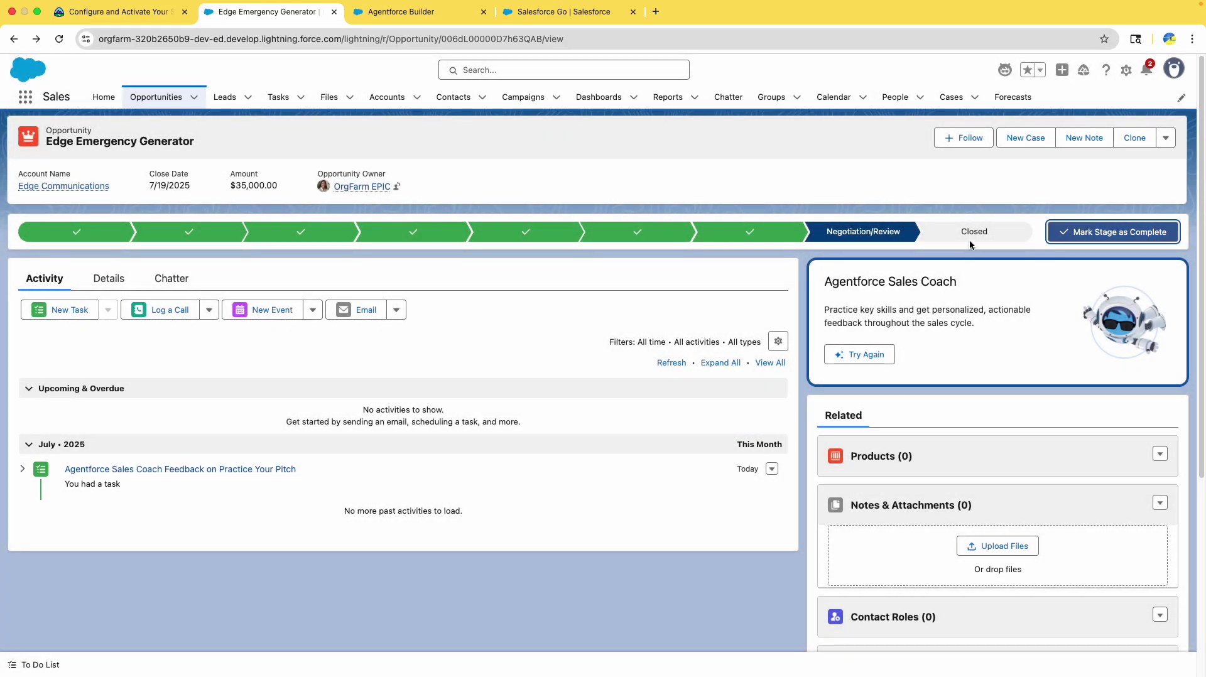
pyautogui.click(971, 242)
pyautogui.click(1102, 240)
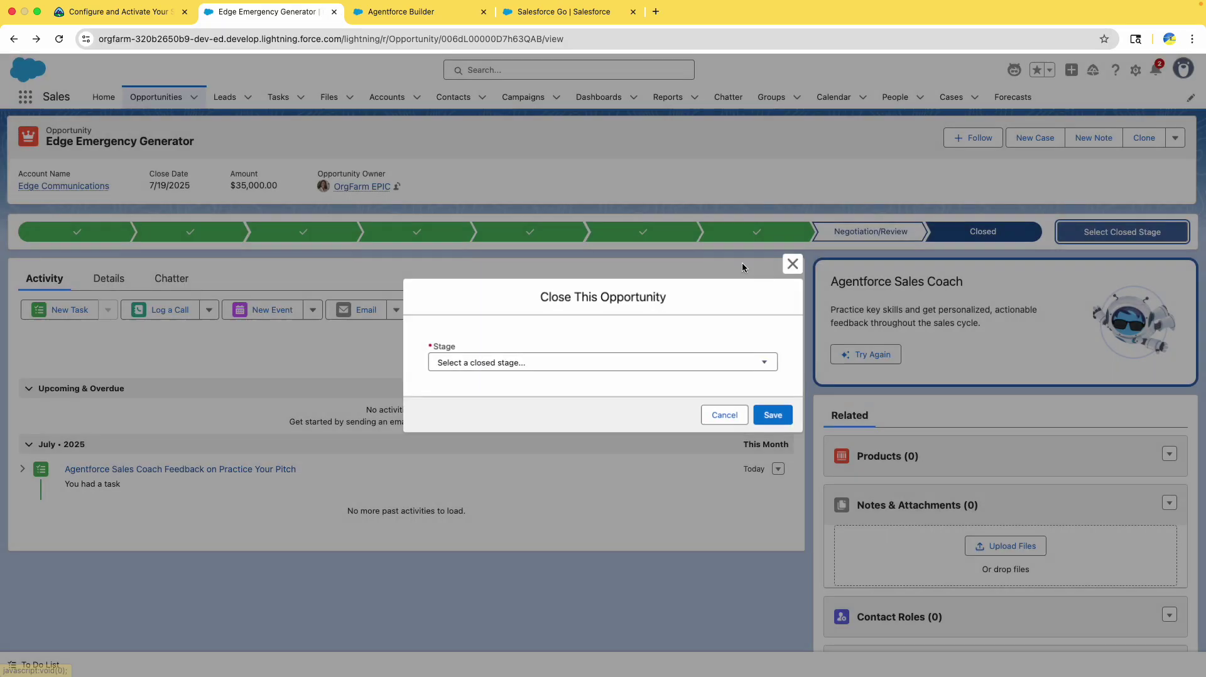
# Step: Go back to the Trailhead unit, wait for the verification to finish and return to the trail from the badge dialog
pyautogui.click(119, 12)
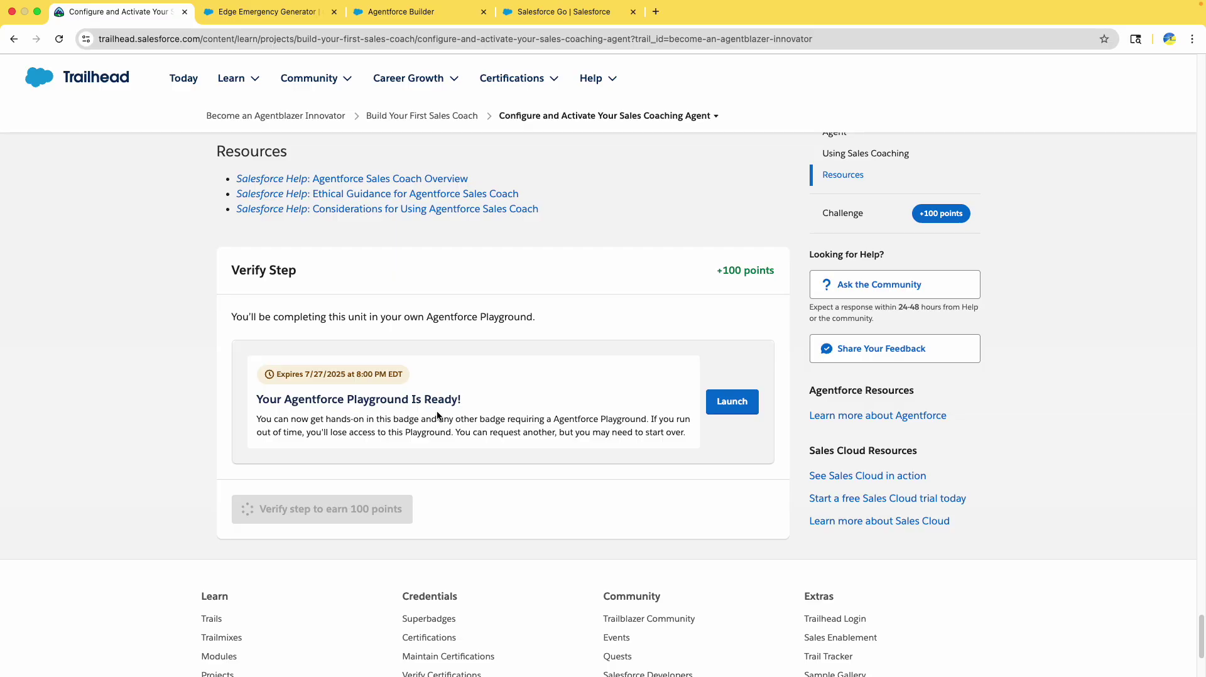
pyautogui.scroll(10, 429, 410)
pyautogui.scroll(-6, 429, 408)
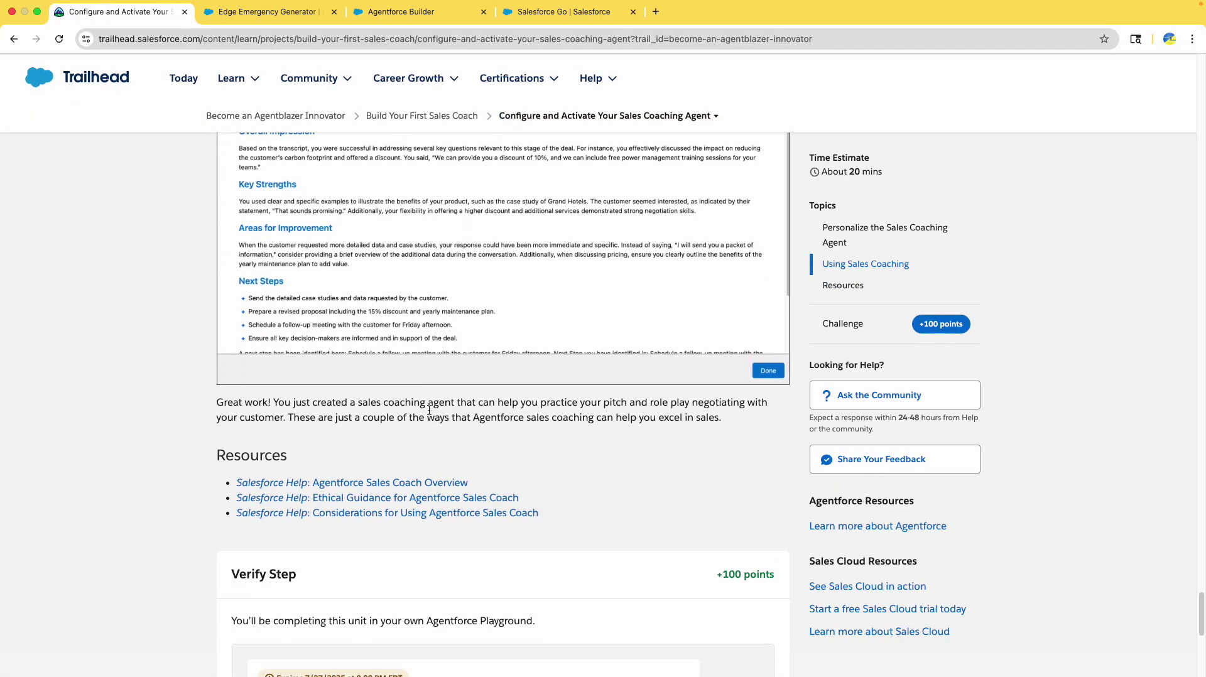
pyautogui.scroll(-3, 420, 437)
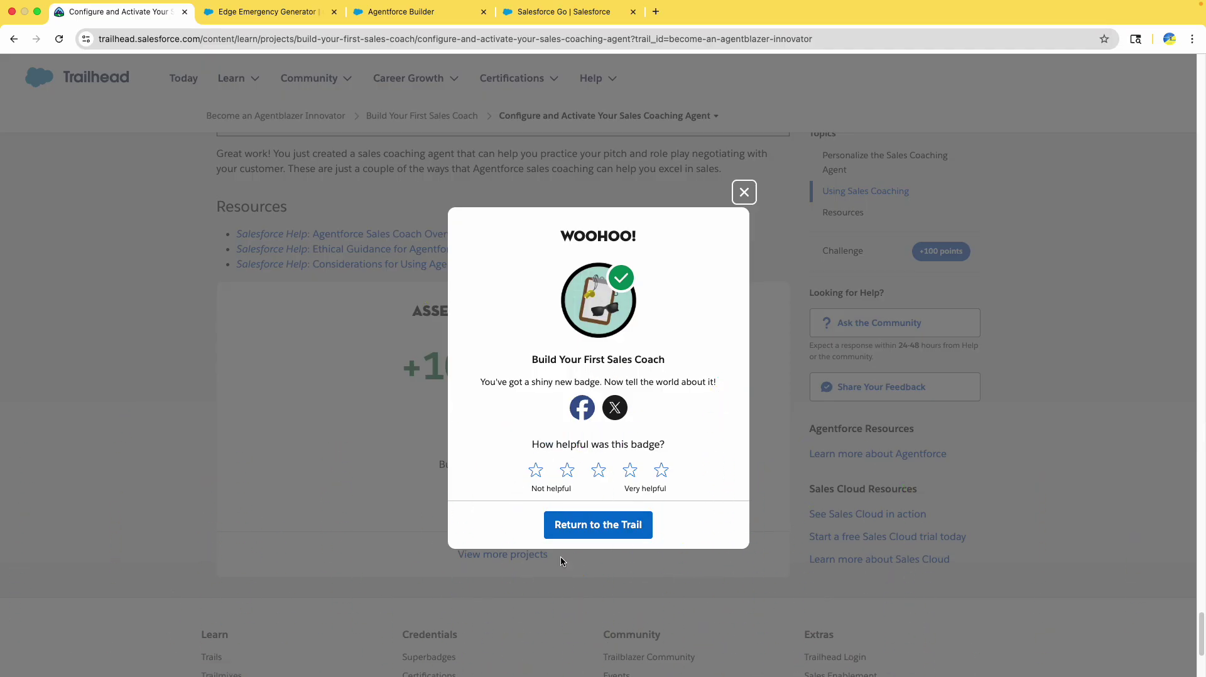
pyautogui.click(589, 533)
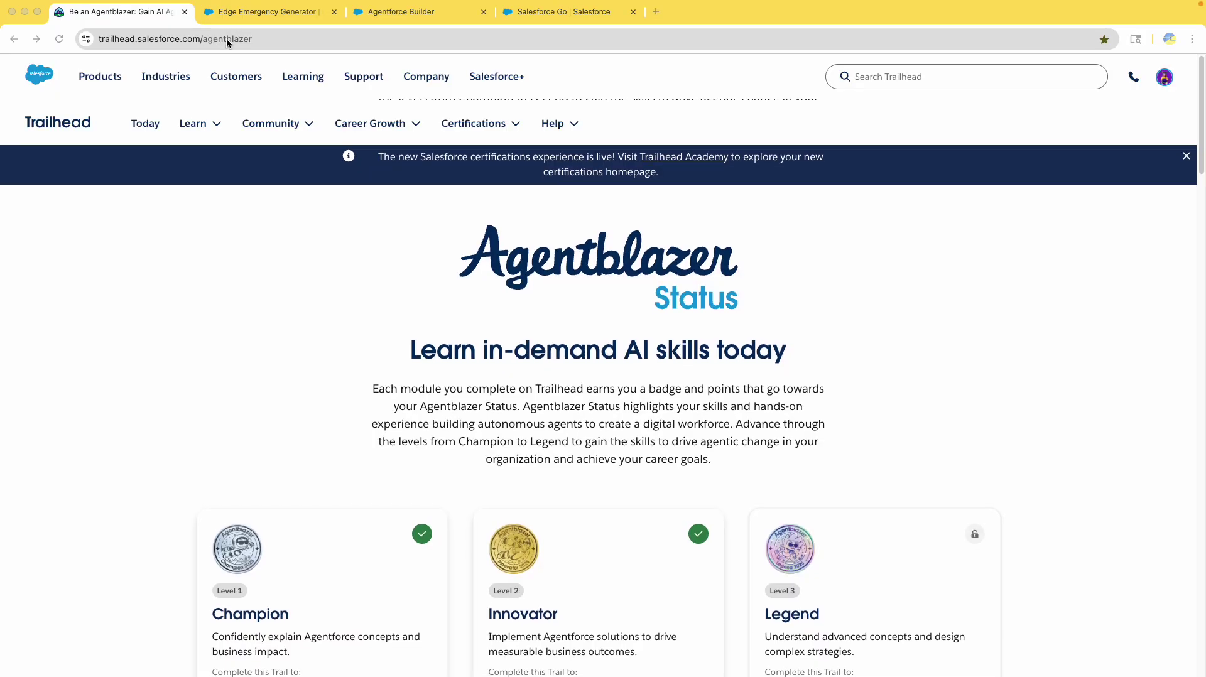
# Step: Review the Champion and Innovator levels on the Agentblazer Status page and view the Innovator trail
pyautogui.click(266, 40)
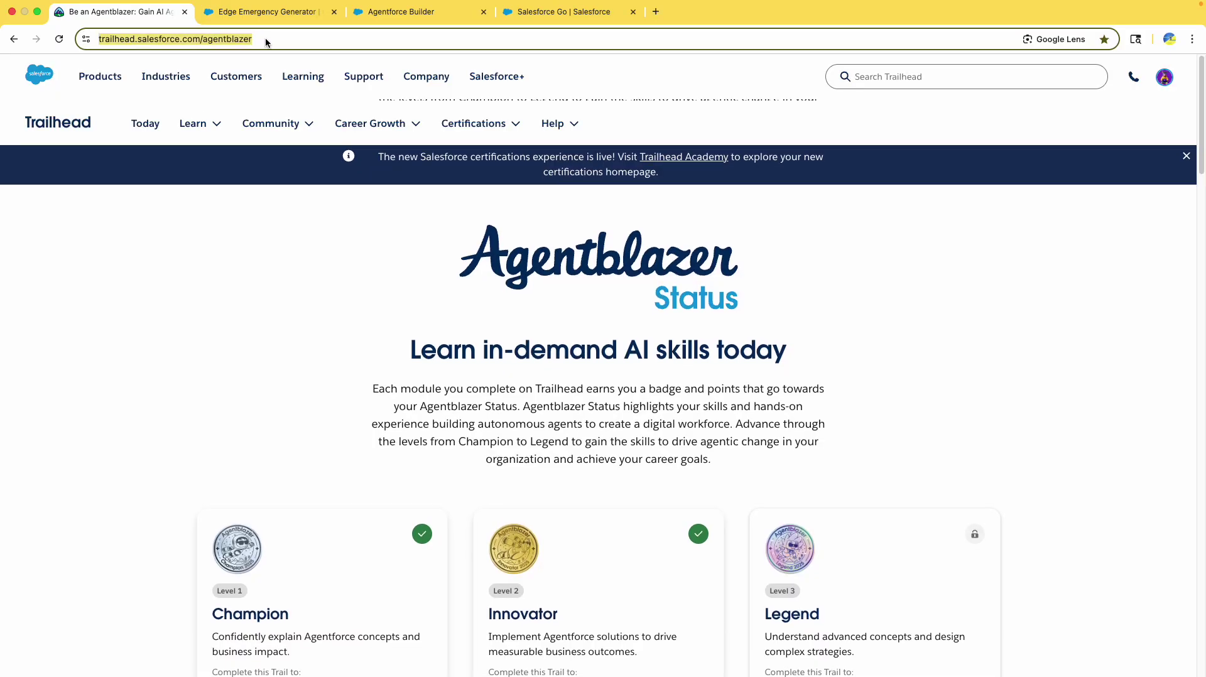
pyautogui.scroll(-6, 364, 323)
pyautogui.scroll(1, 358, 329)
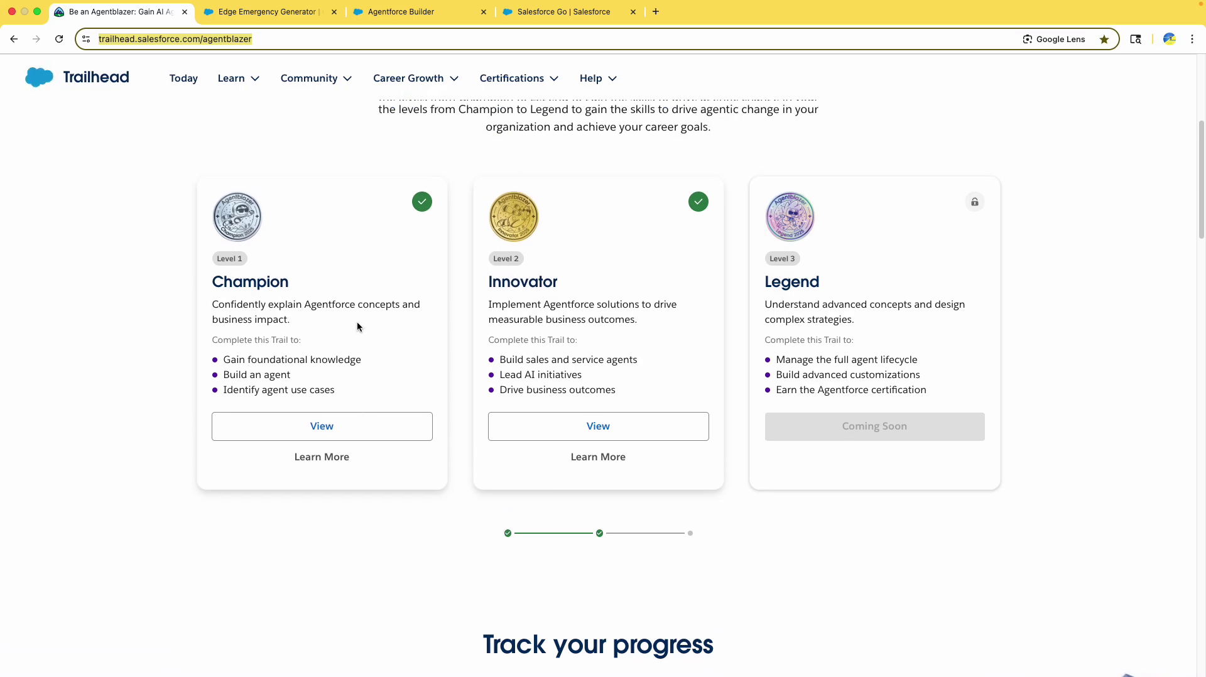
pyautogui.click(214, 282)
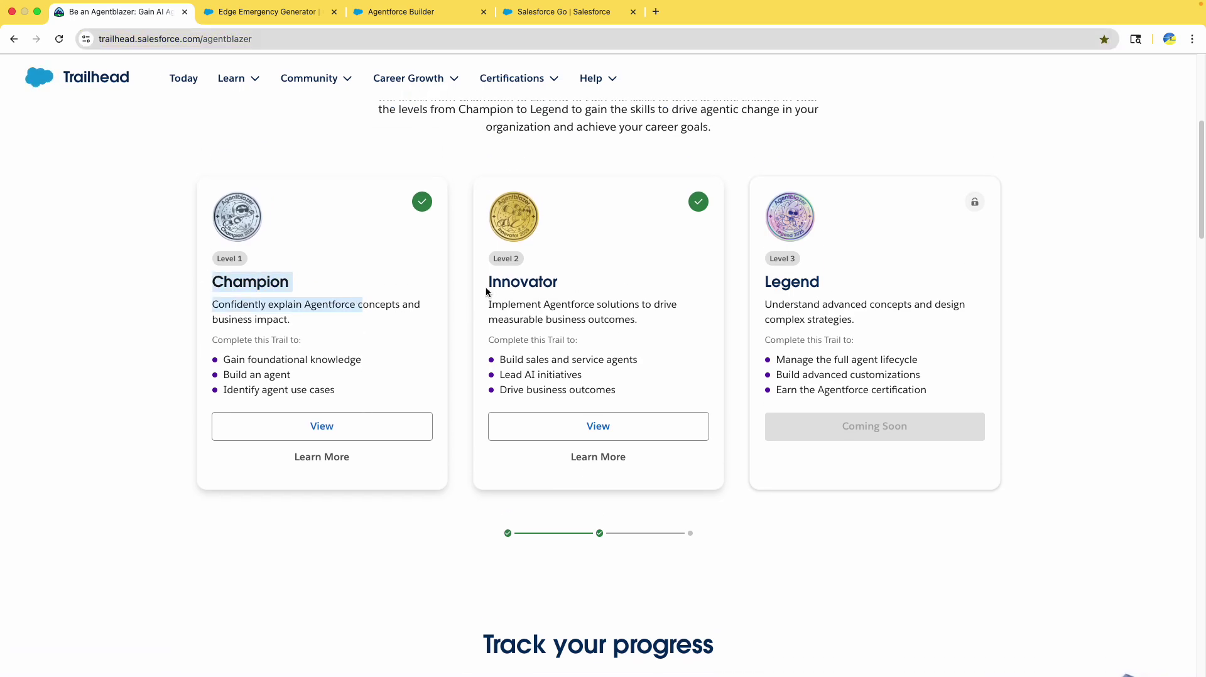
pyautogui.doubleClick(514, 281)
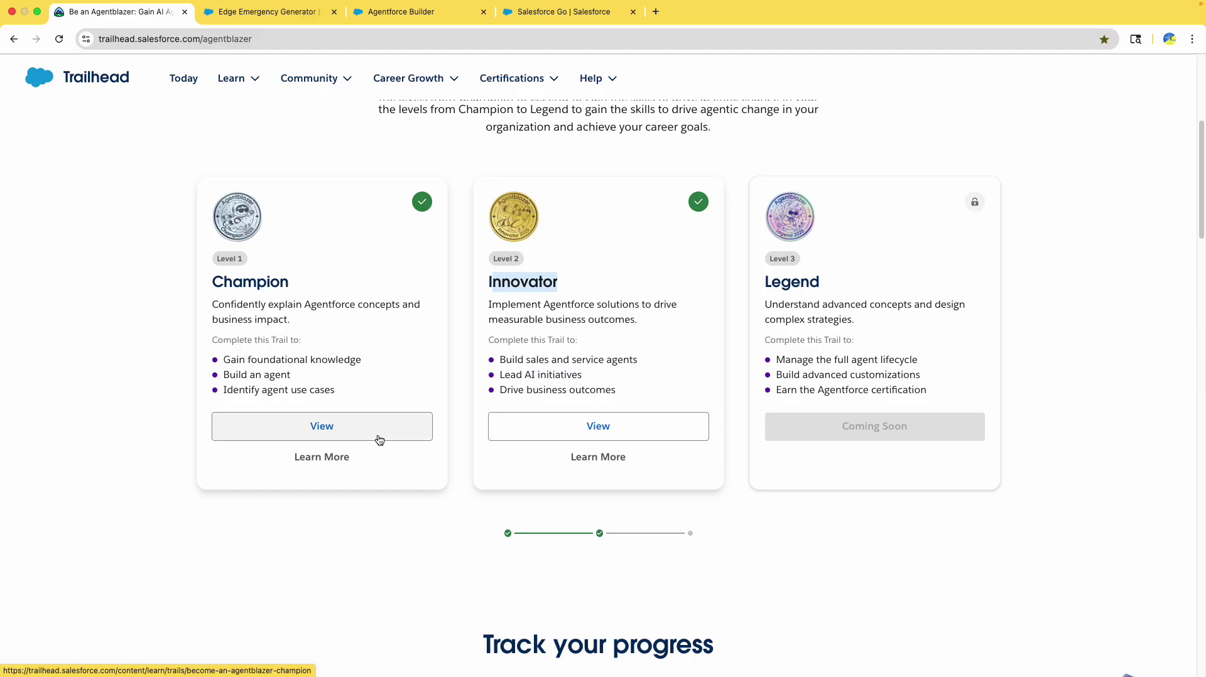
pyautogui.click(597, 433)
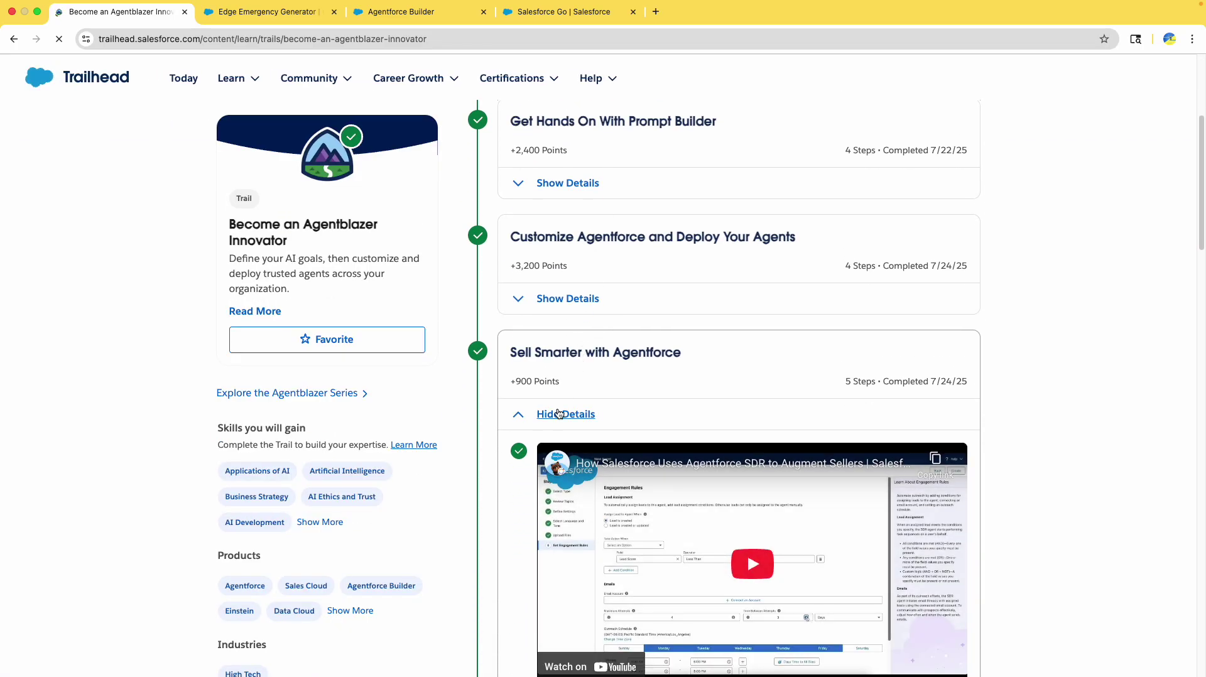
# Step: Examine the Sell Smarter with Agentforce items and the completion of all sections in the Become an Agentblazer Innovator trail
pyautogui.scroll(-3, 545, 465)
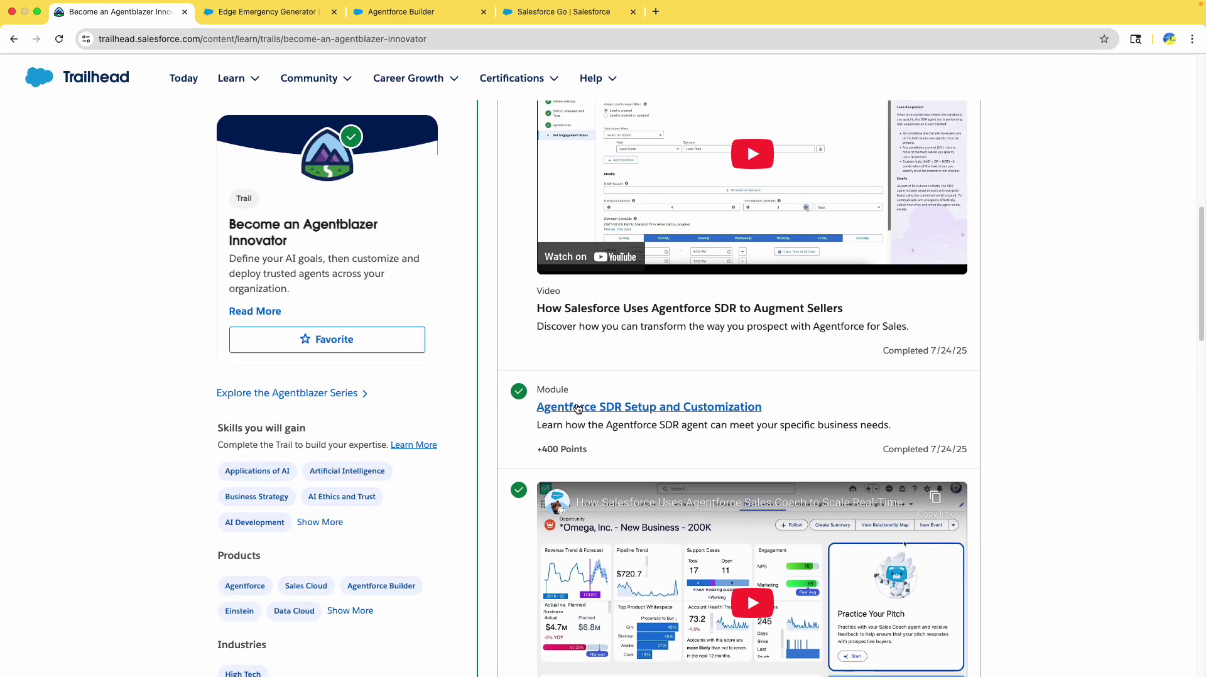
pyautogui.doubleClick(555, 387)
pyautogui.scroll(4, 555, 385)
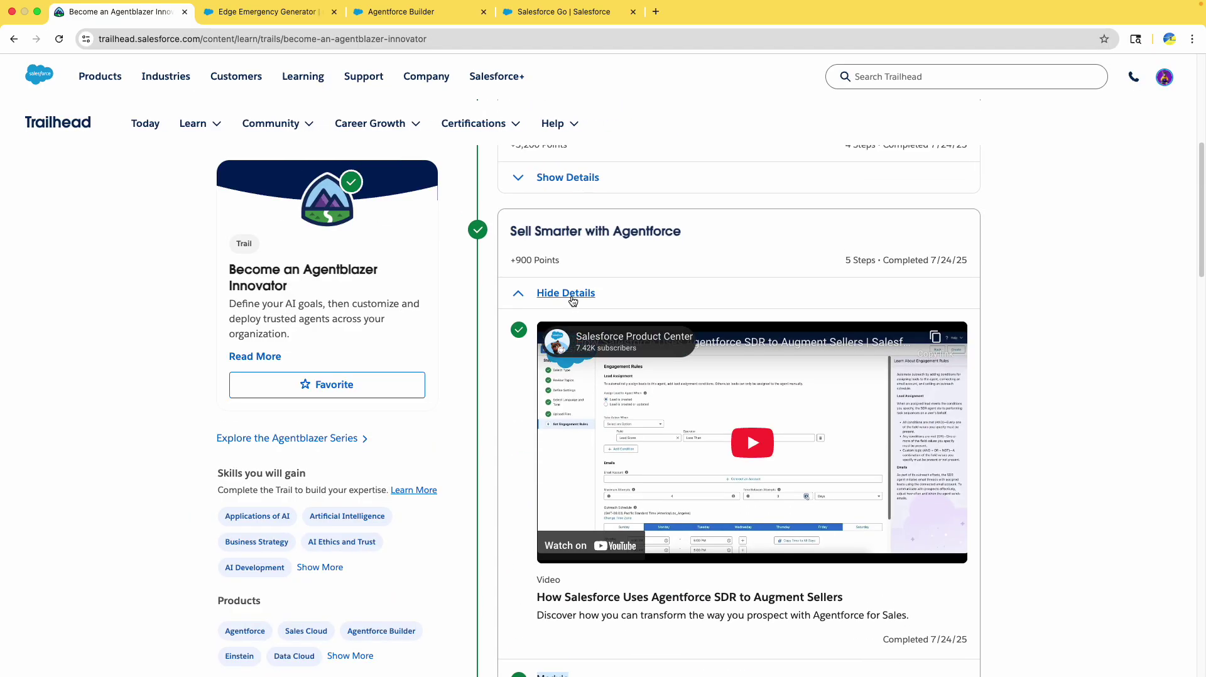
pyautogui.scroll(5, 588, 384)
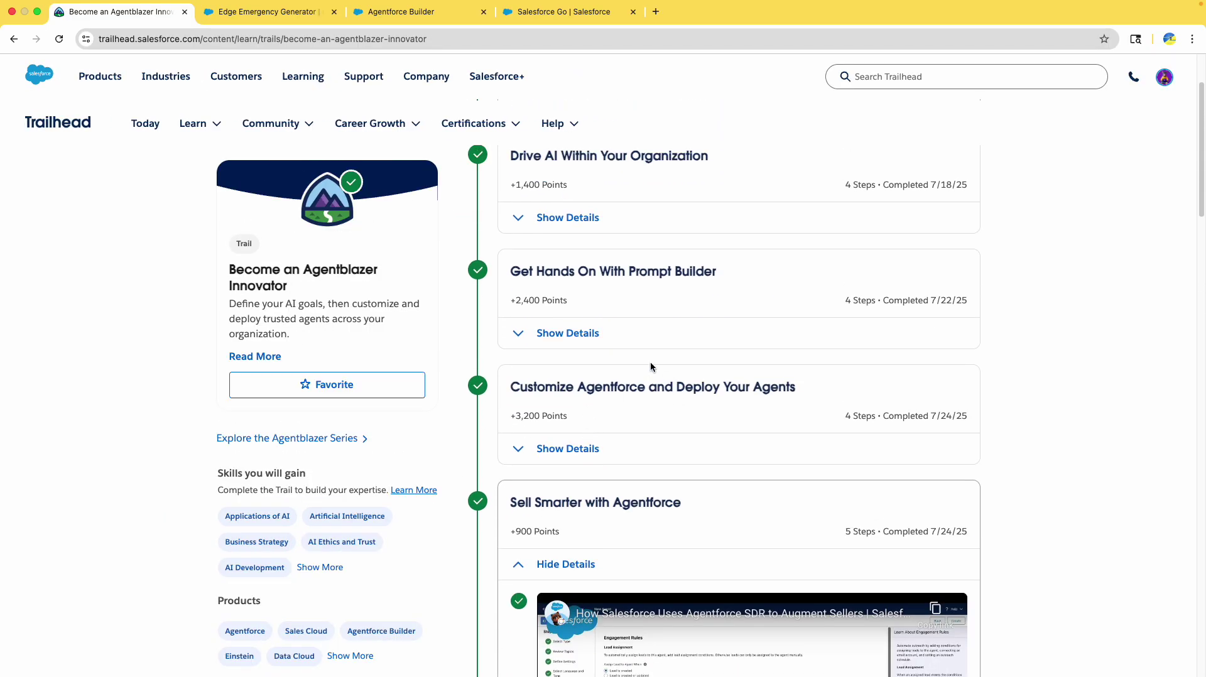
pyautogui.scroll(2, 651, 367)
pyautogui.scroll(-10, 650, 367)
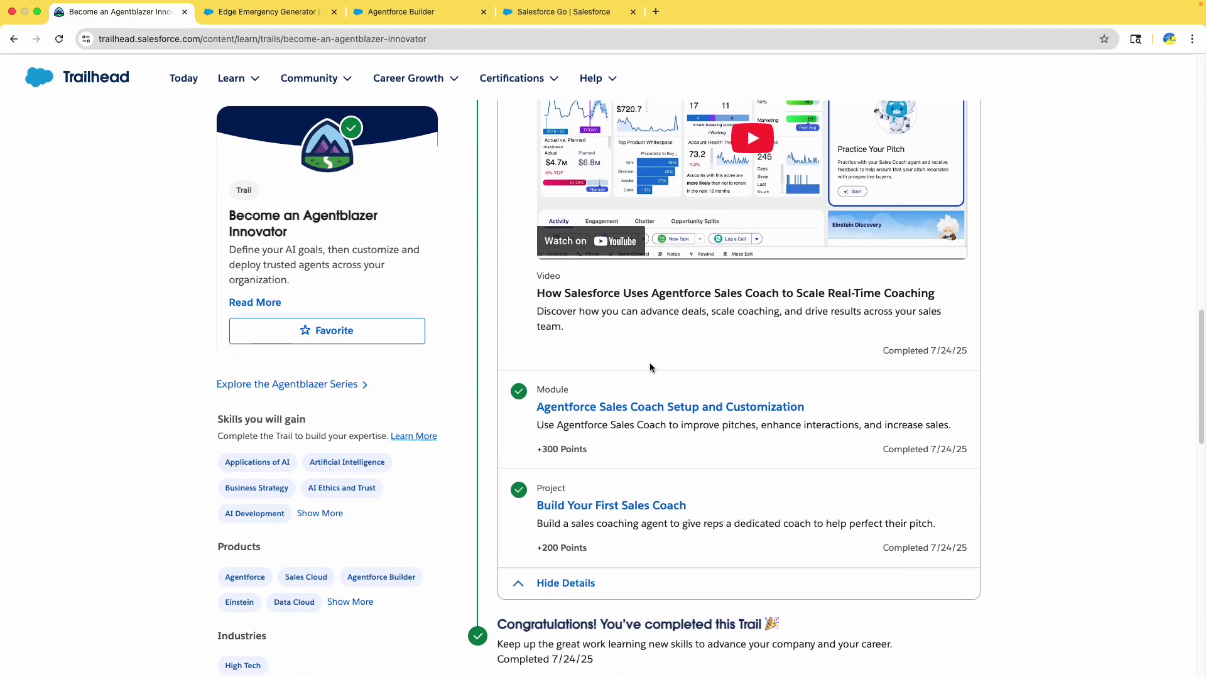
pyautogui.scroll(-3, 649, 367)
pyautogui.scroll(12, 622, 403)
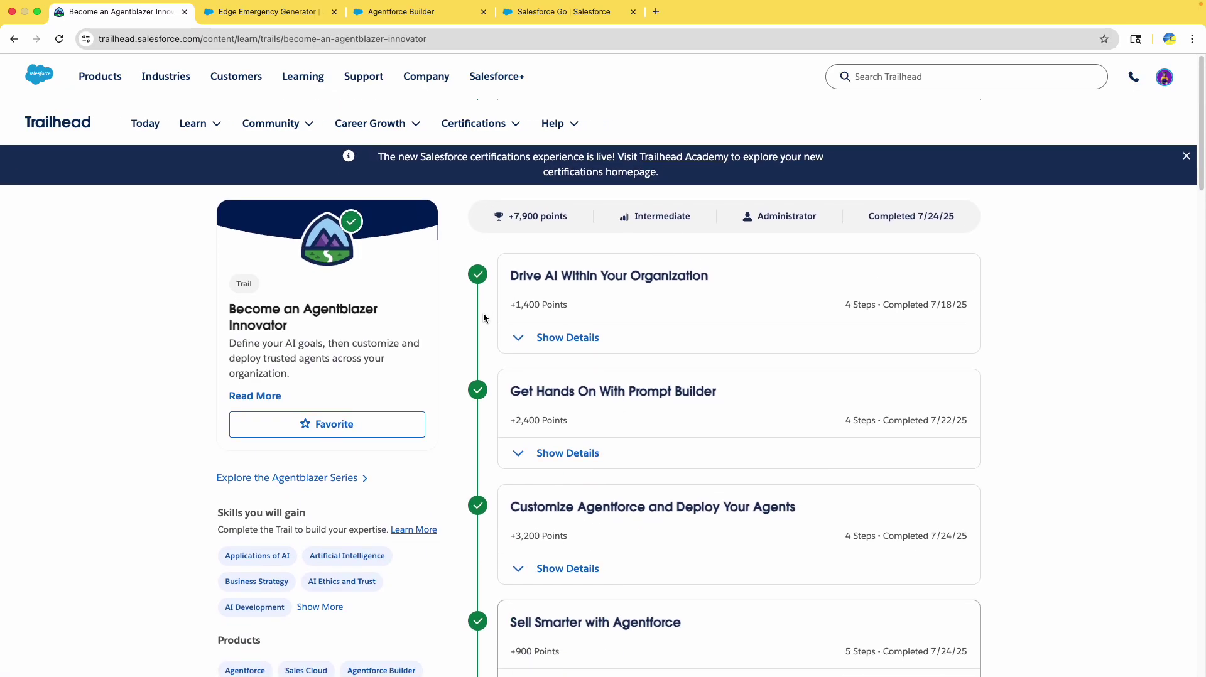
# Step: Show the details of Get Hands On With Prompt Builder and check the completion date of its Prompt Builder Templates superbadge unit
pyautogui.click(530, 459)
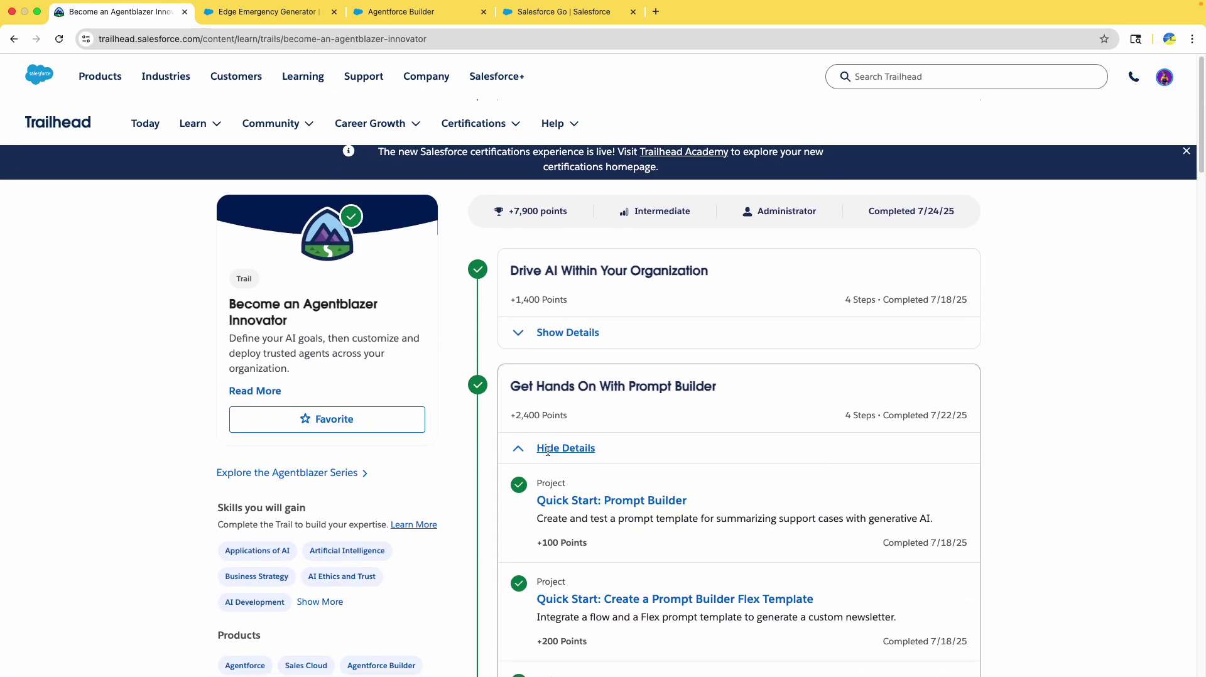
pyautogui.scroll(-3, 546, 454)
pyautogui.scroll(-2, 549, 452)
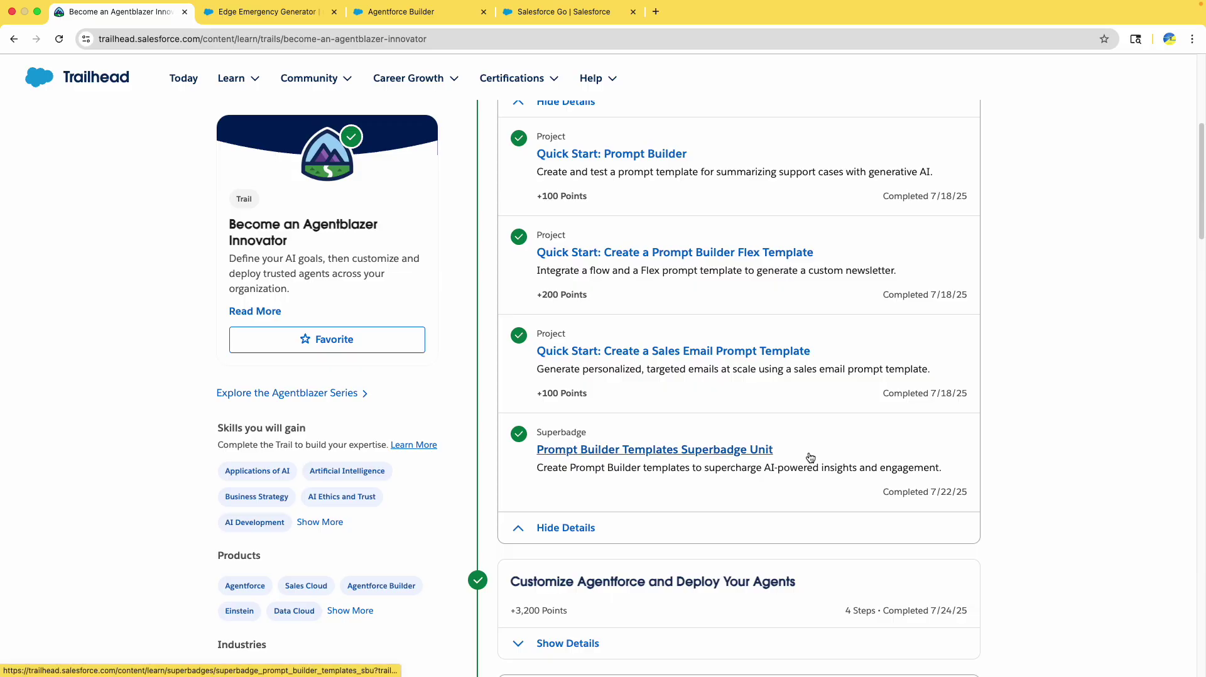
pyautogui.moveTo(882, 493); pyautogui.dragTo(974, 494)
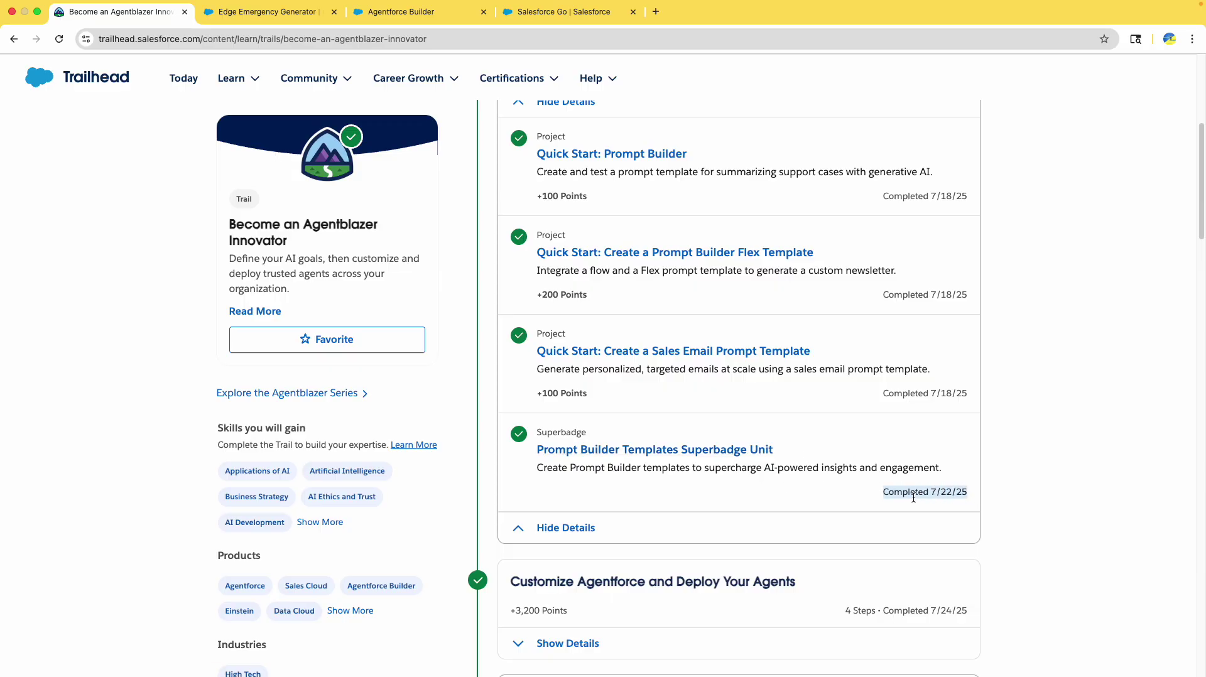
pyautogui.scroll(6, 648, 364)
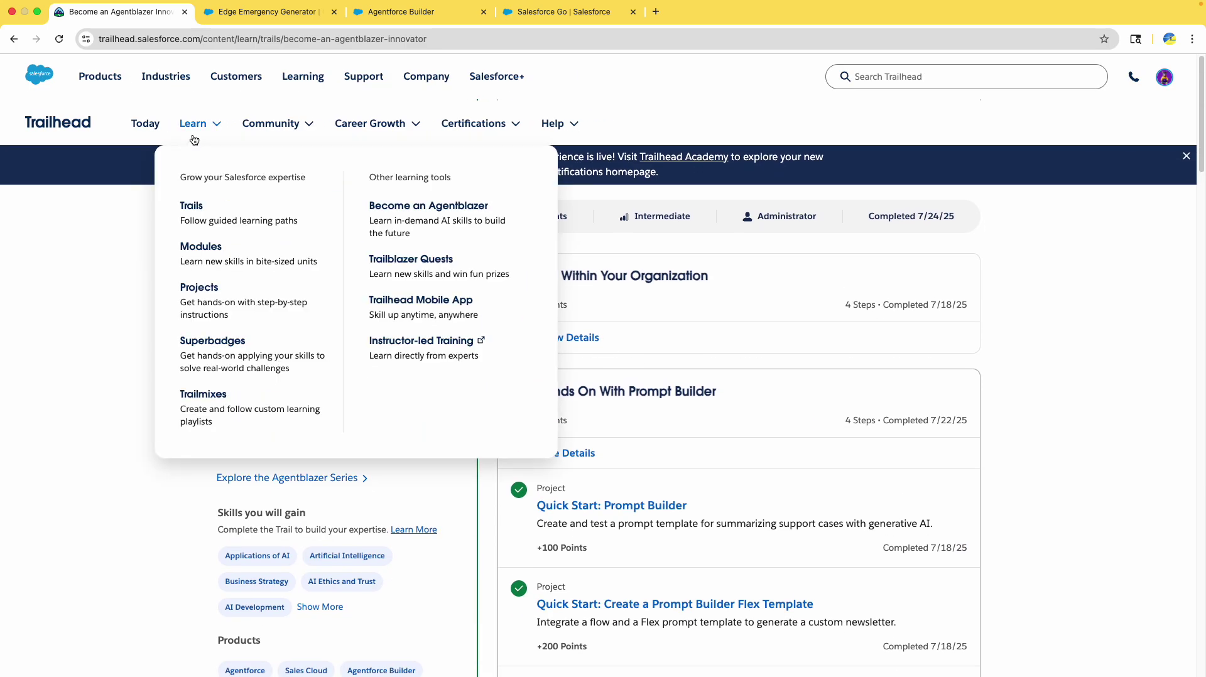
# Step: Go to trailhead.salesforce.com/agentblazer and look over the Champion, Innovator and Legend level cards
pyautogui.moveTo(193, 123)
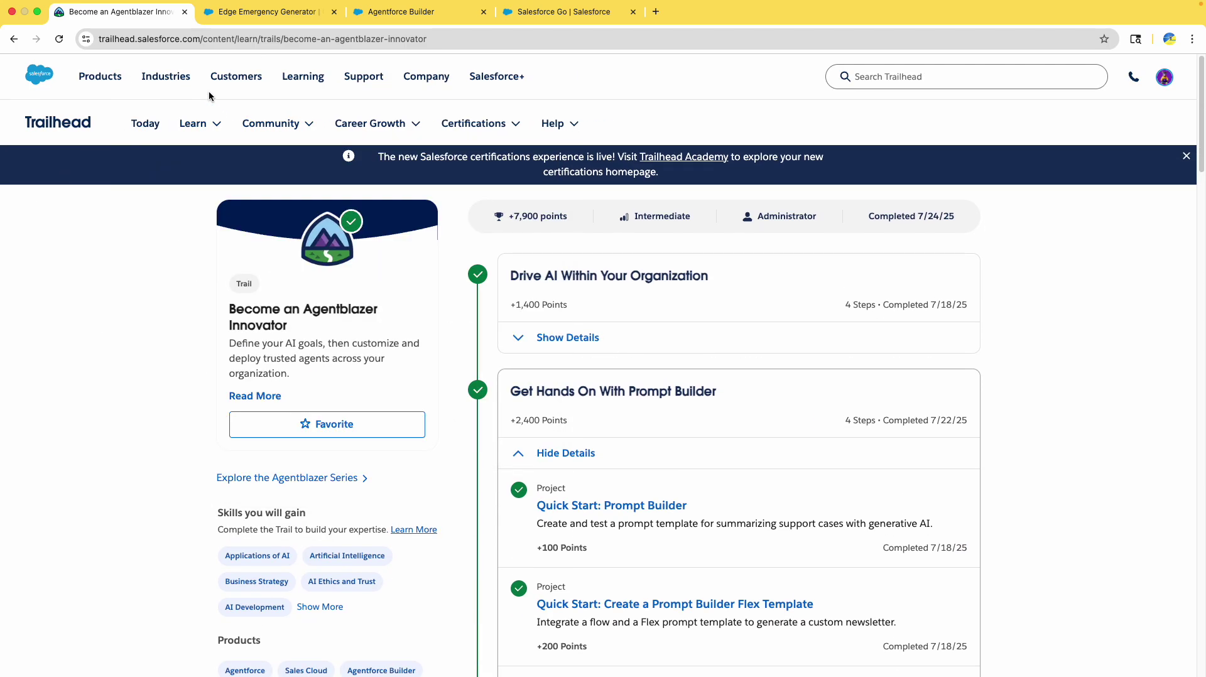
pyautogui.click(190, 37)
pyautogui.write('tra')
pyautogui.press('Return')
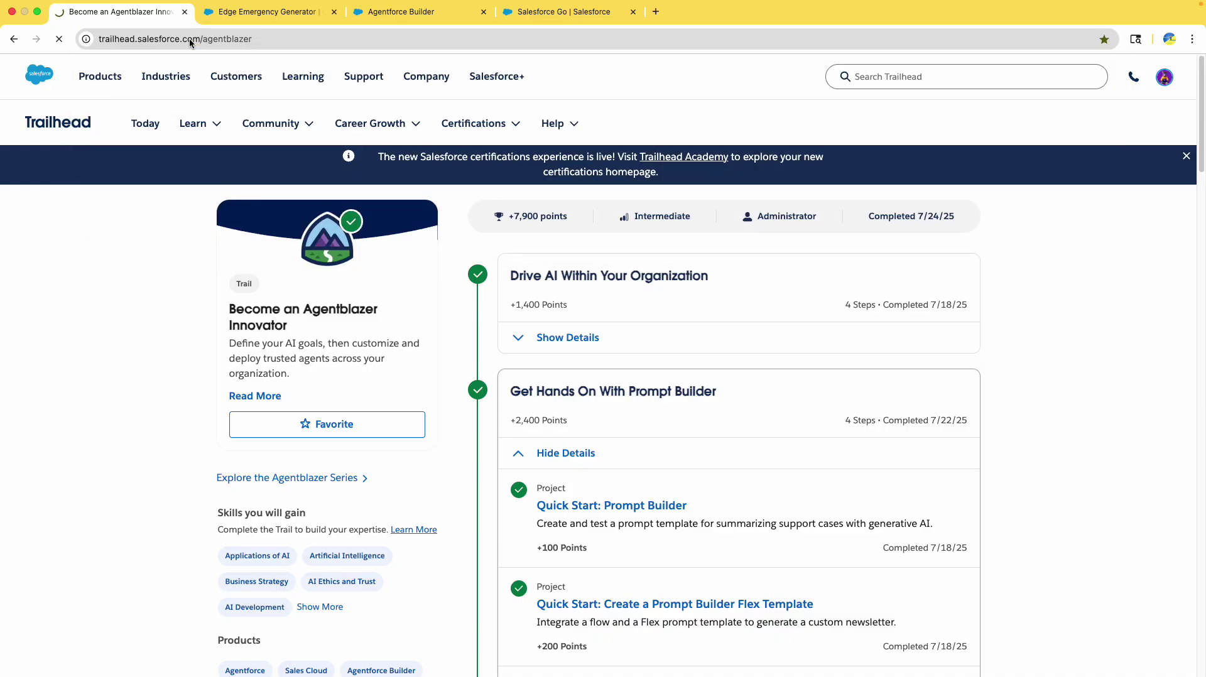
pyautogui.scroll(-5, 246, 330)
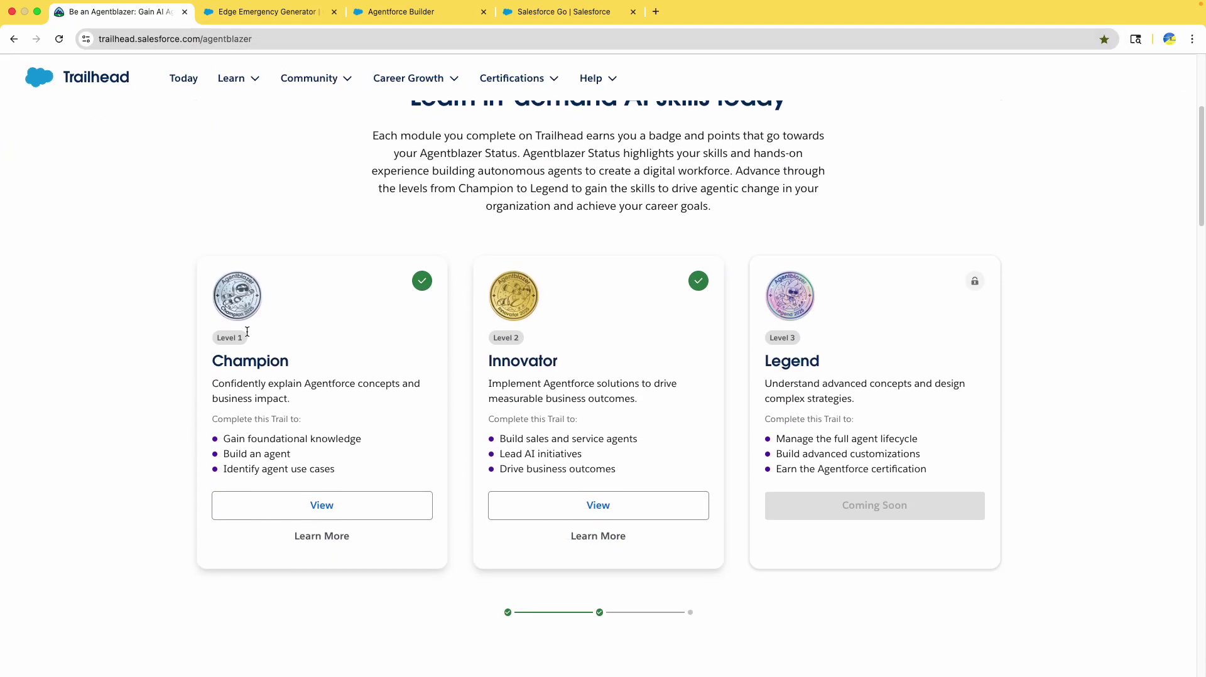
pyautogui.scroll(-1, 247, 330)
pyautogui.moveTo(204, 306); pyautogui.dragTo(323, 305)
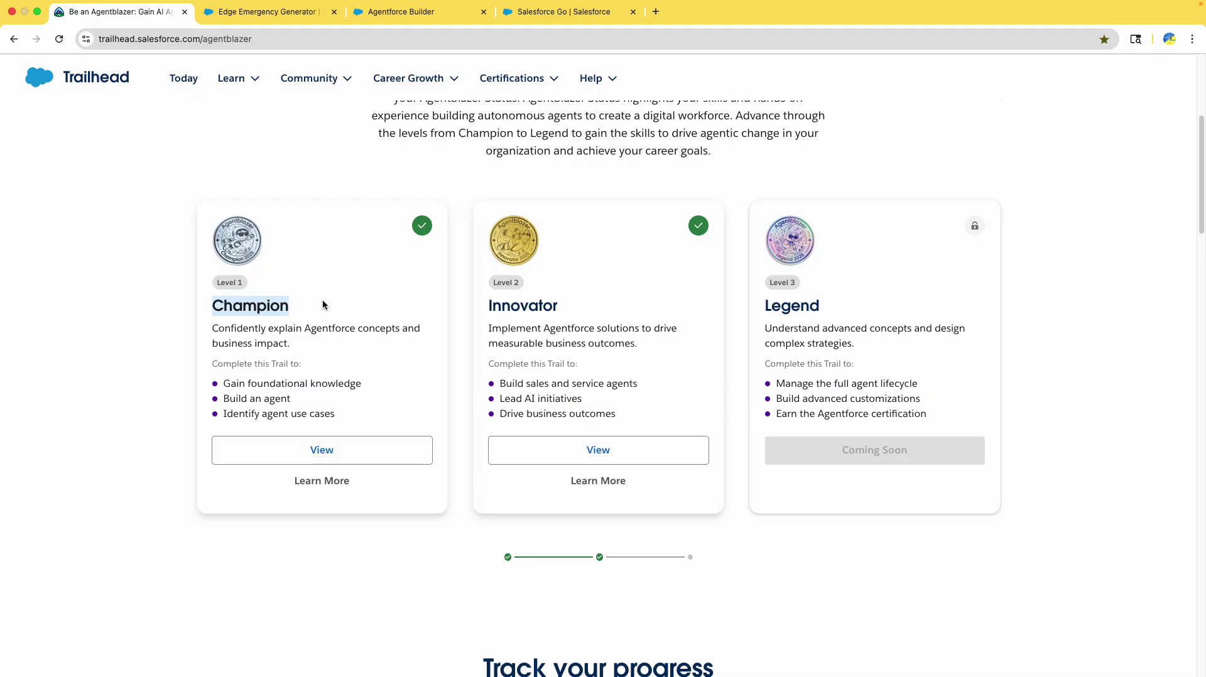
pyautogui.moveTo(490, 328); pyautogui.dragTo(631, 329)
pyautogui.moveTo(771, 306); pyautogui.dragTo(866, 308)
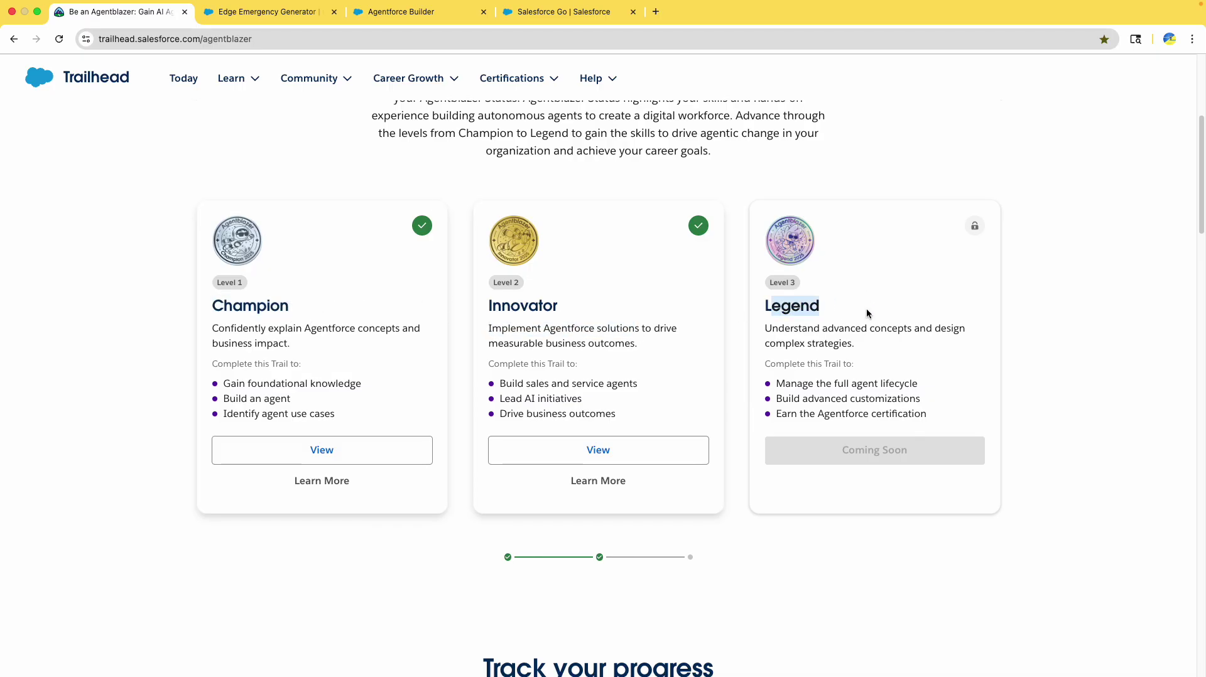